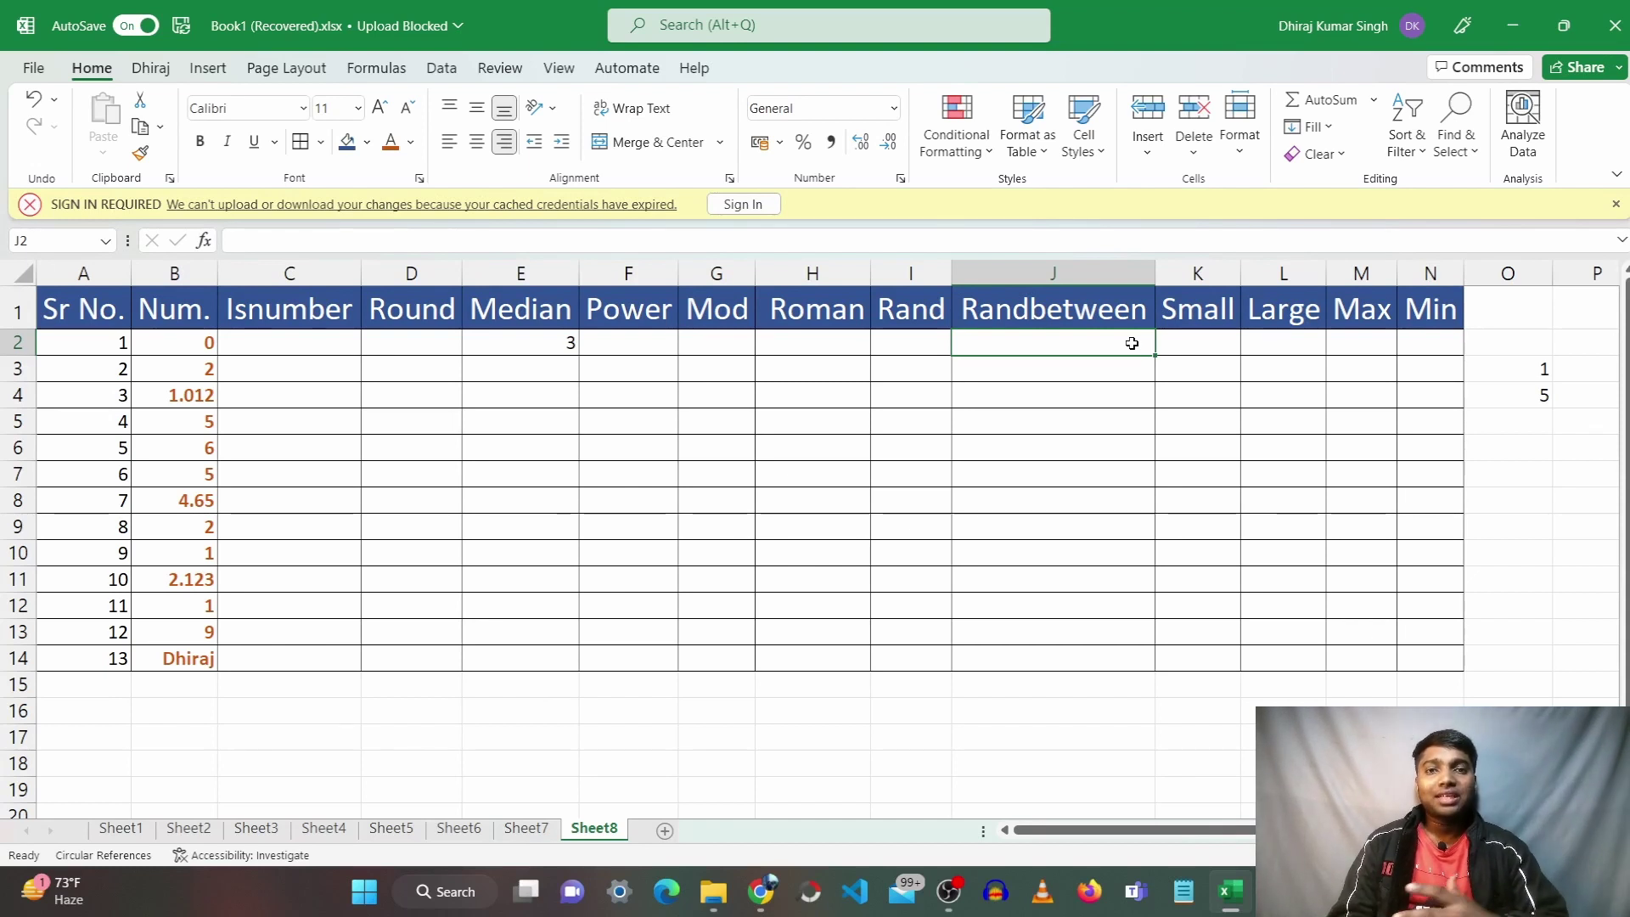
Check the first cell under each heading, from Isnumber across to Min
left_click(341, 342)
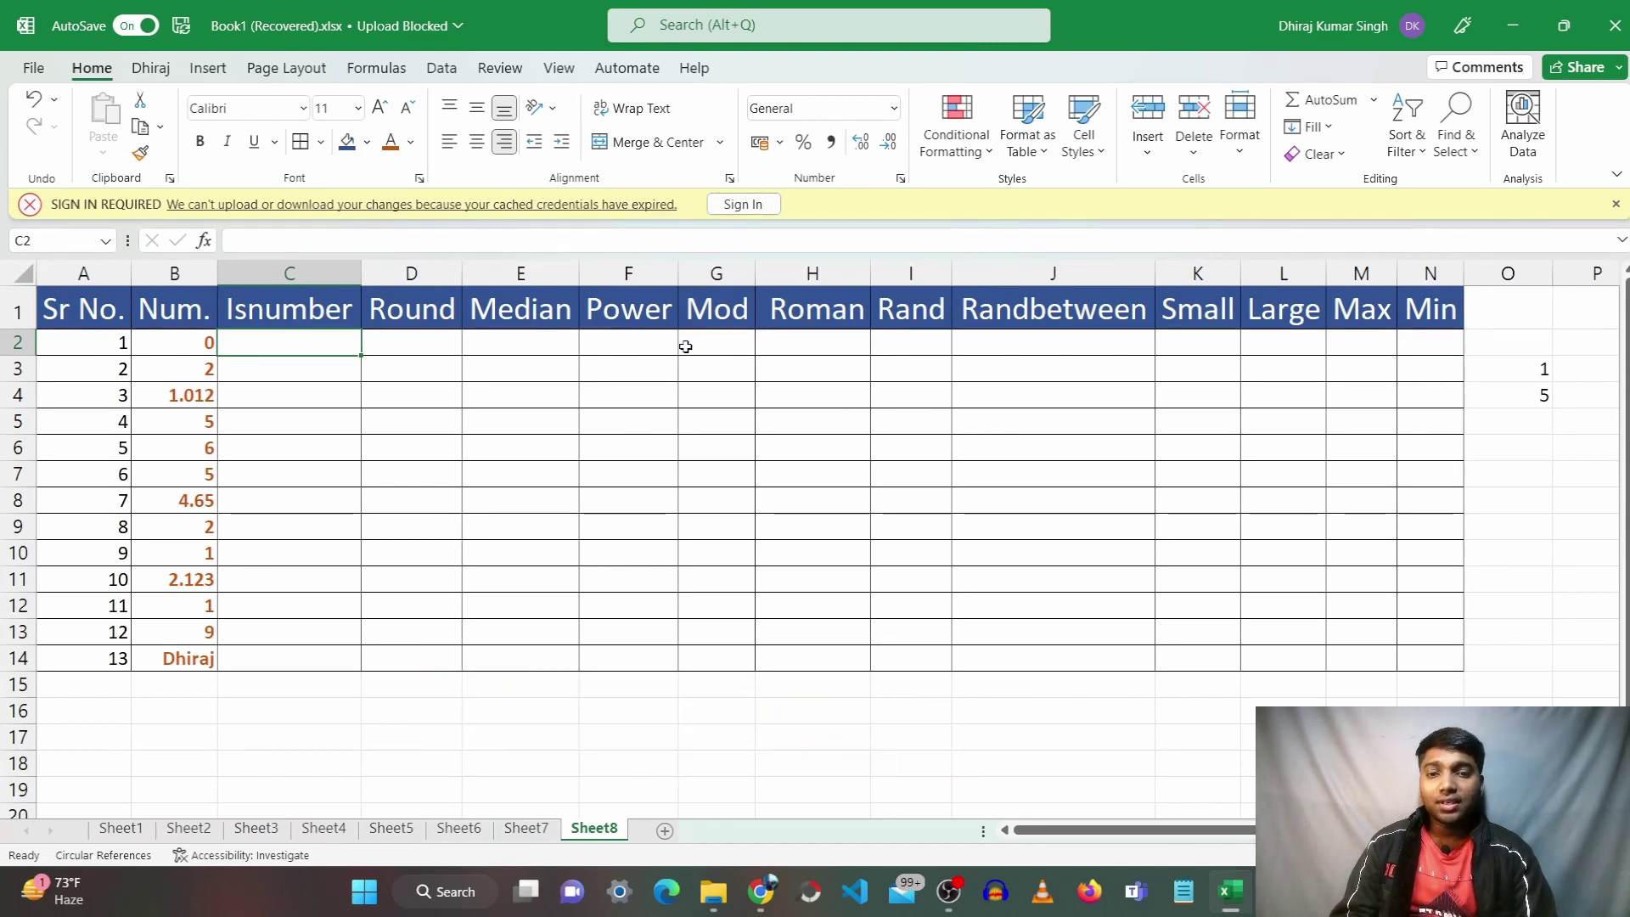
left_click(717, 346)
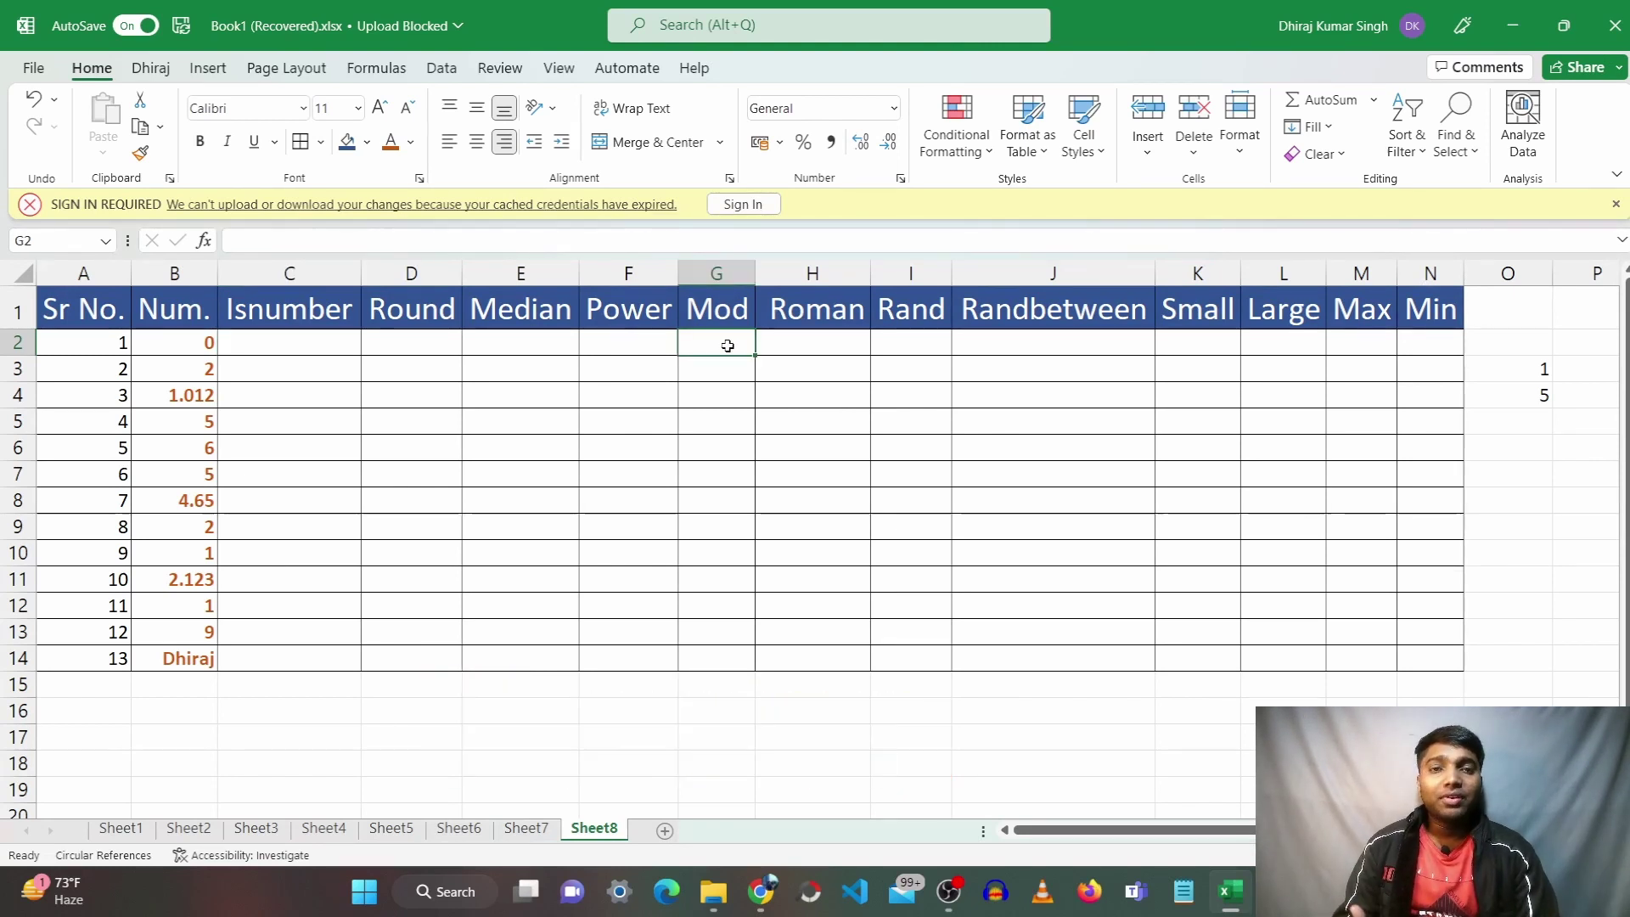
left_click(802, 347)
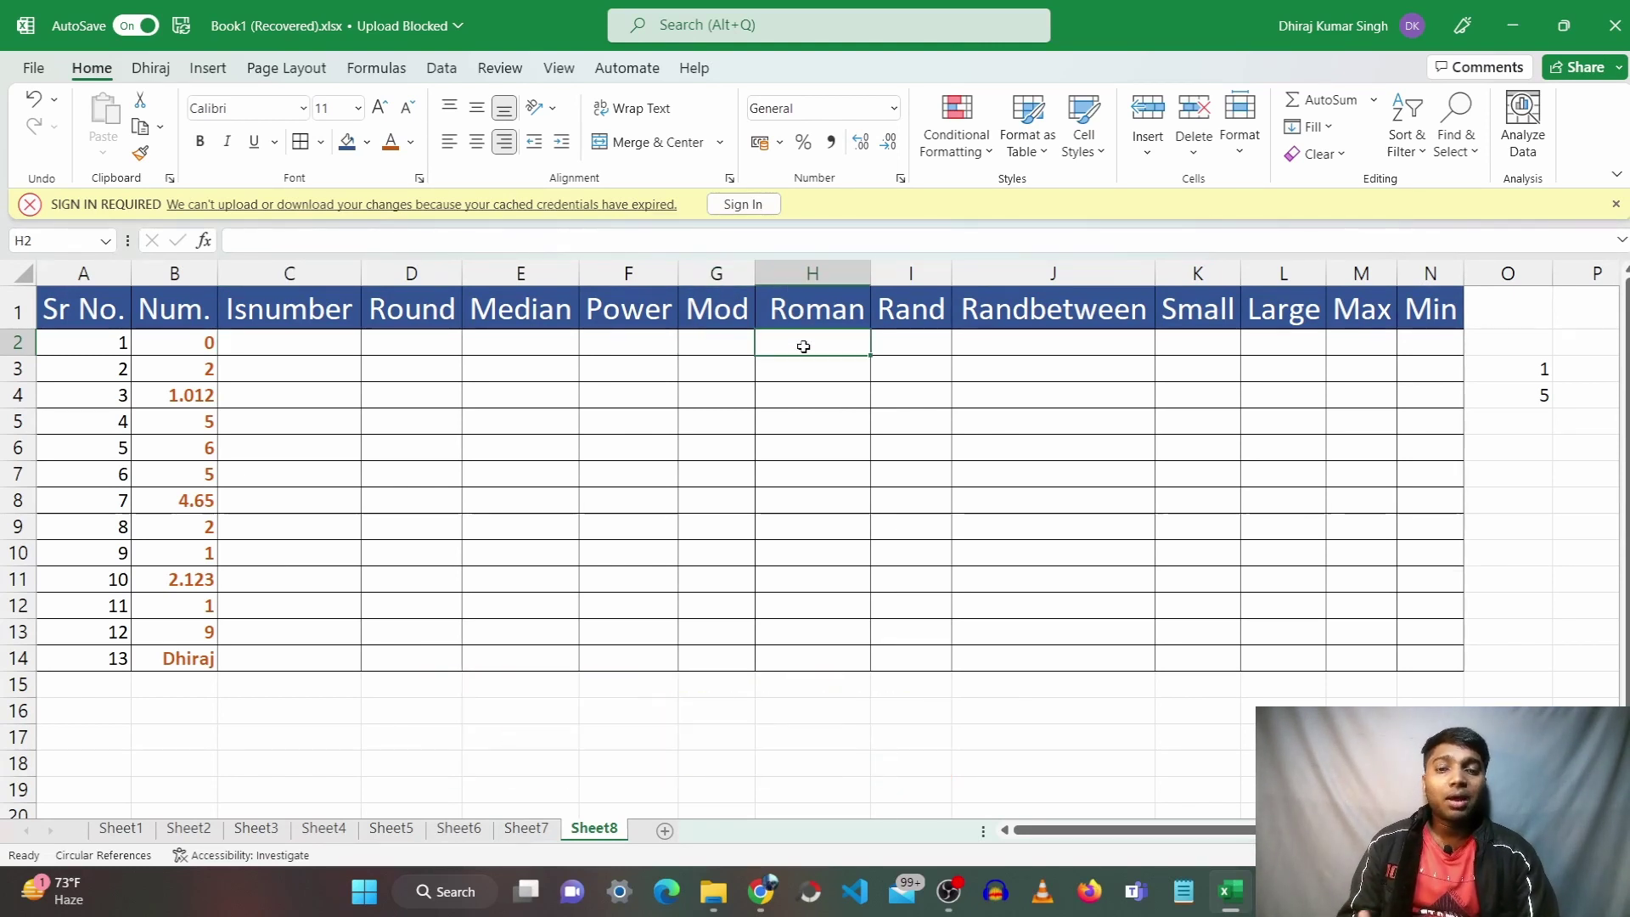
left_click(895, 342)
left_click(1004, 346)
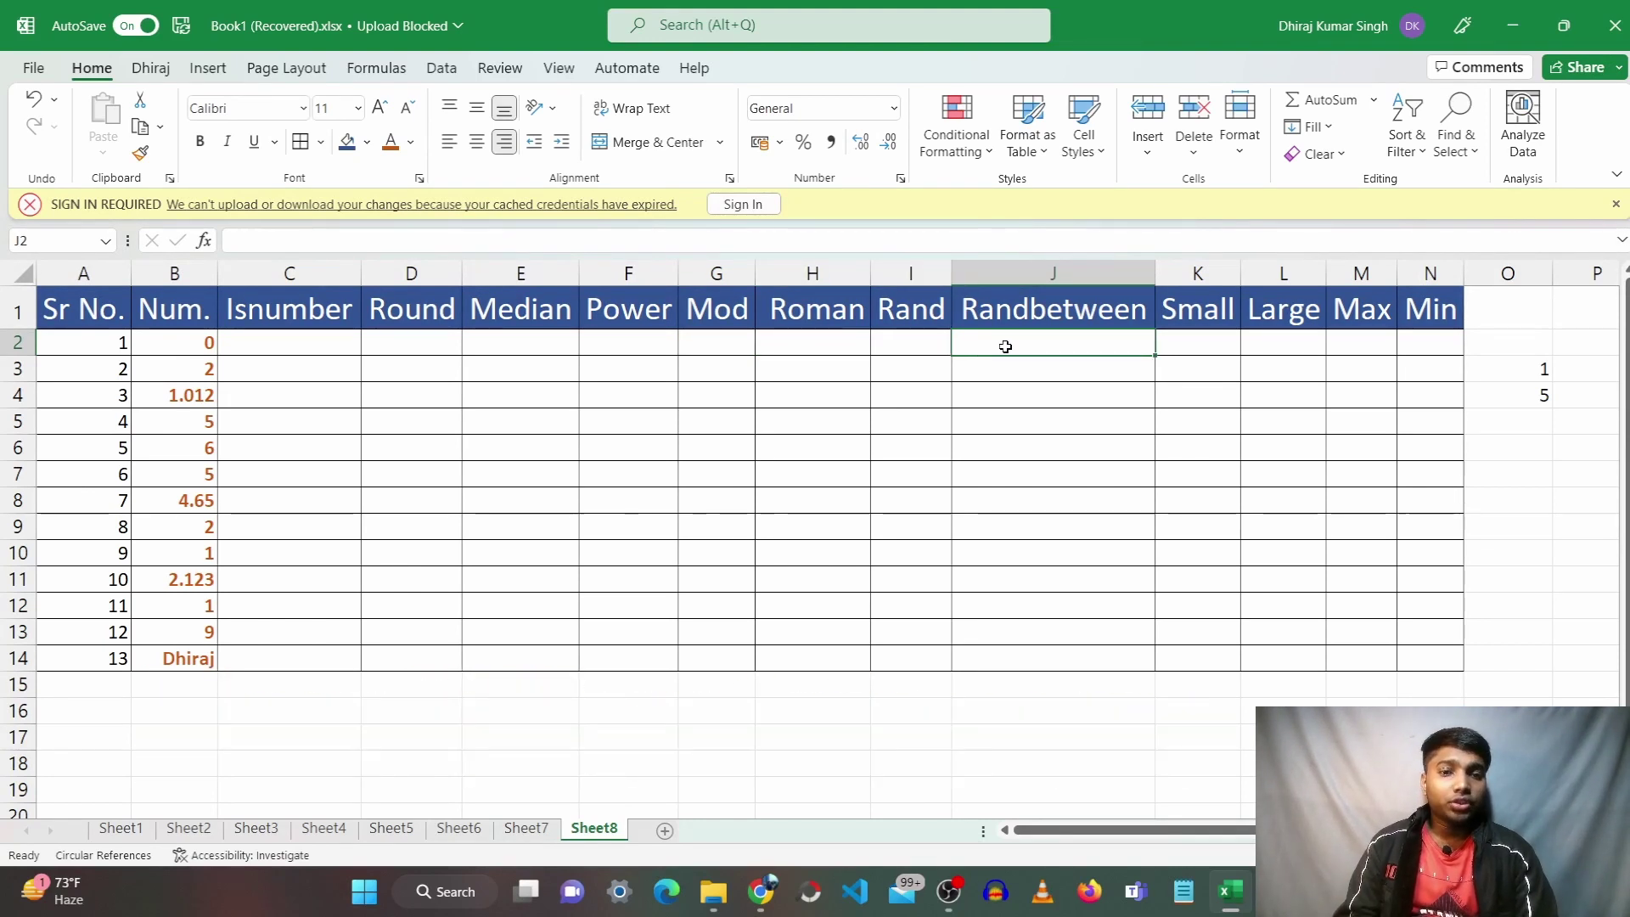
left_click(1217, 343)
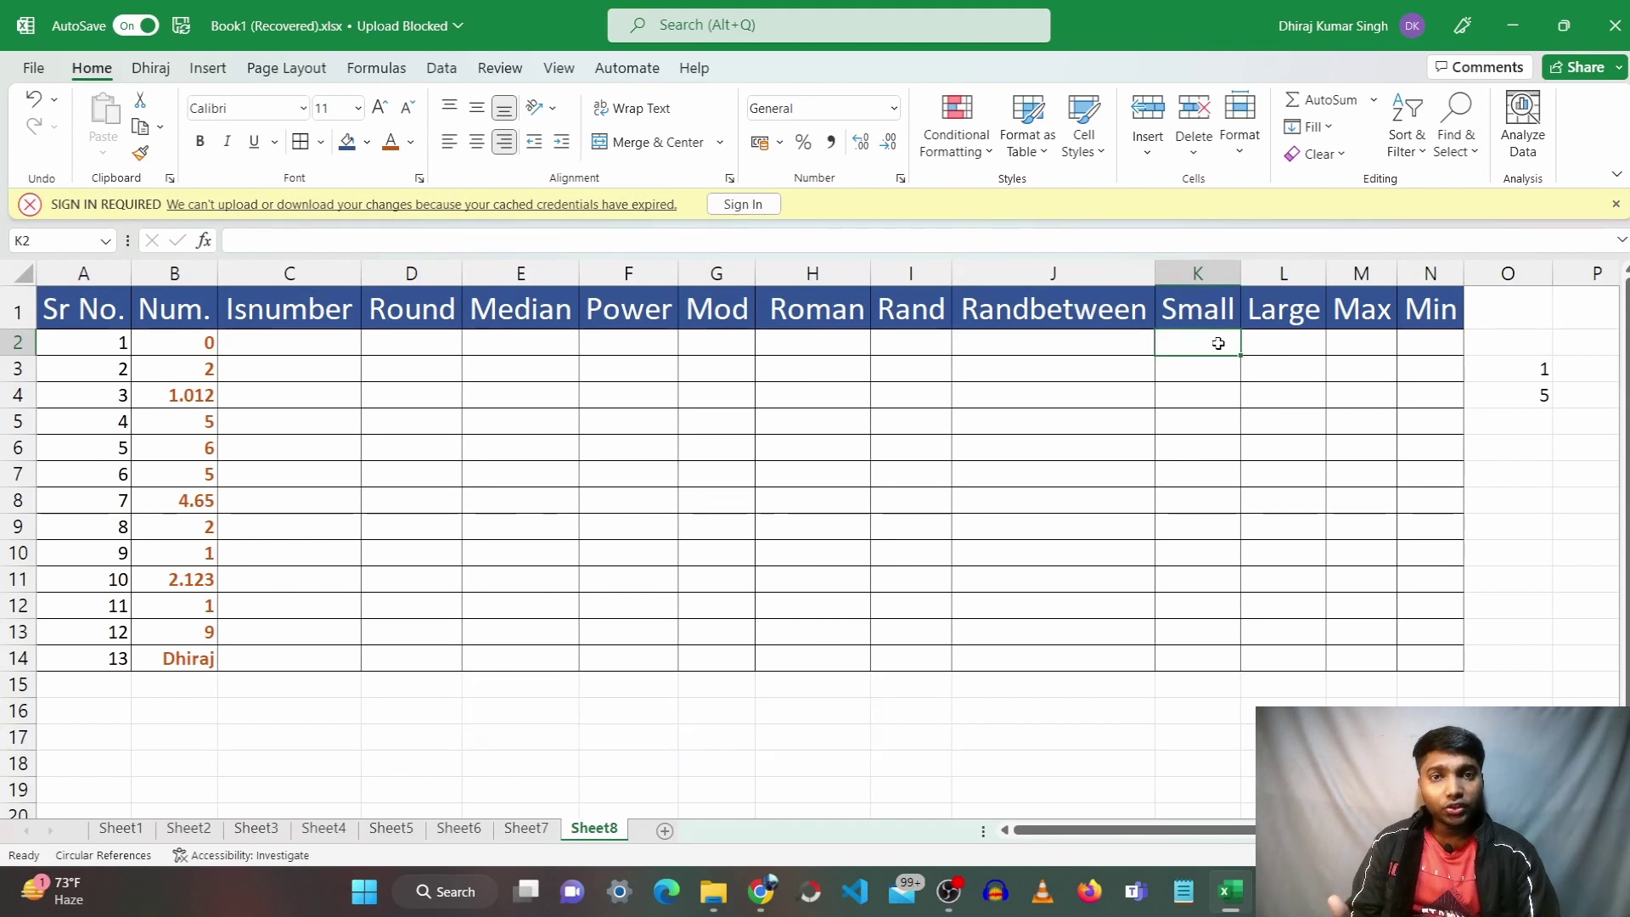
left_click(1287, 343)
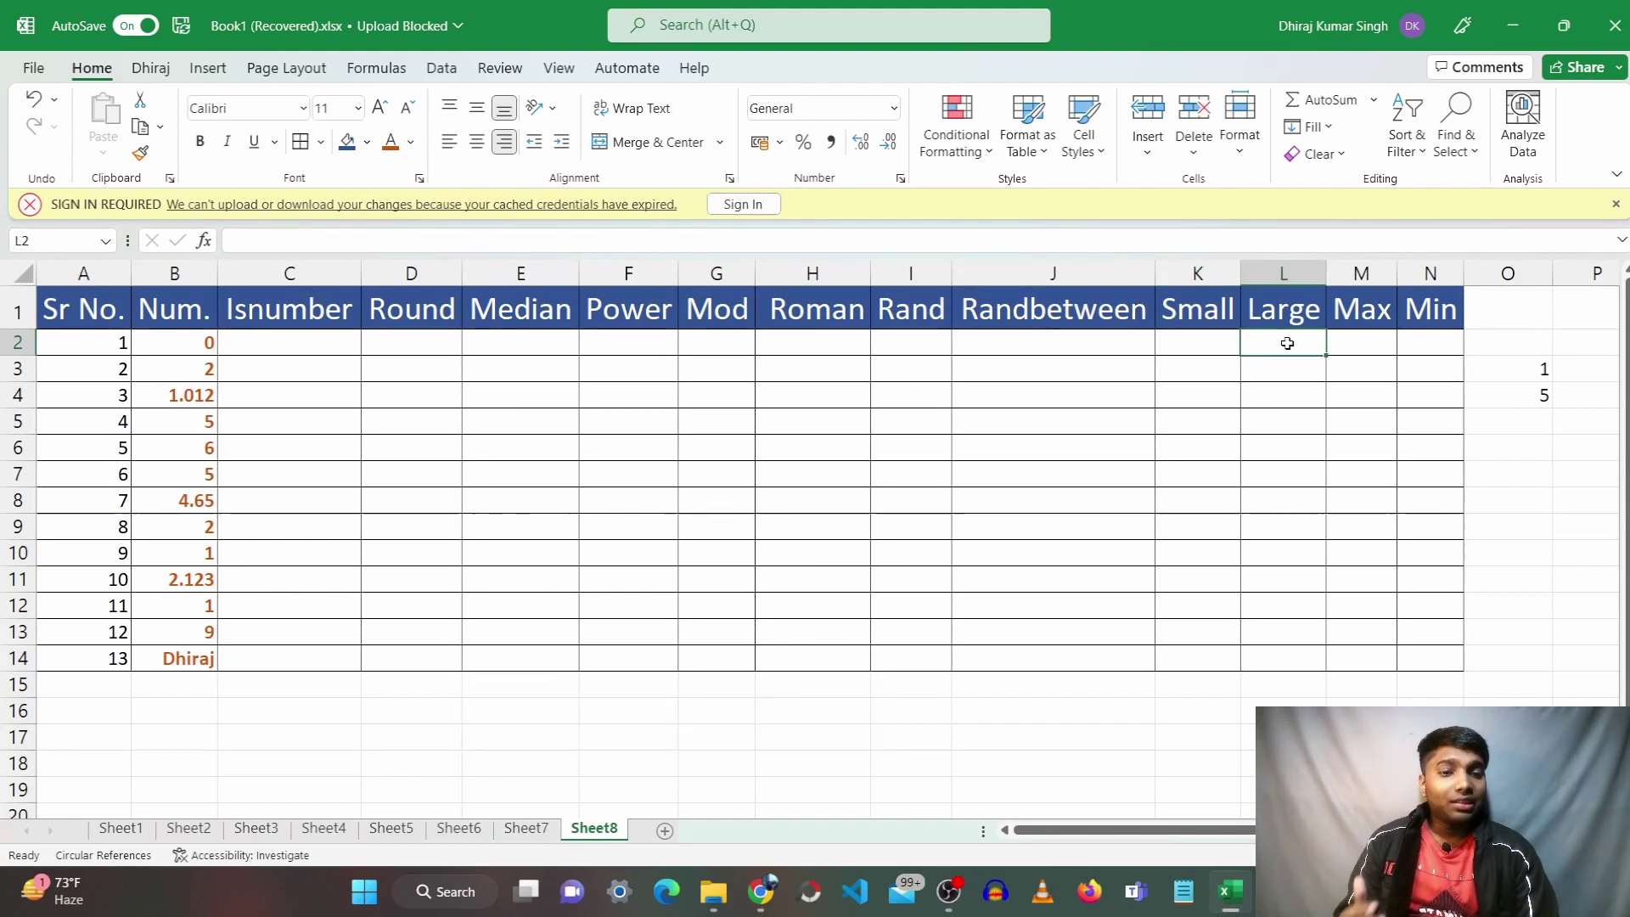
left_click(1378, 349)
left_click(1425, 345)
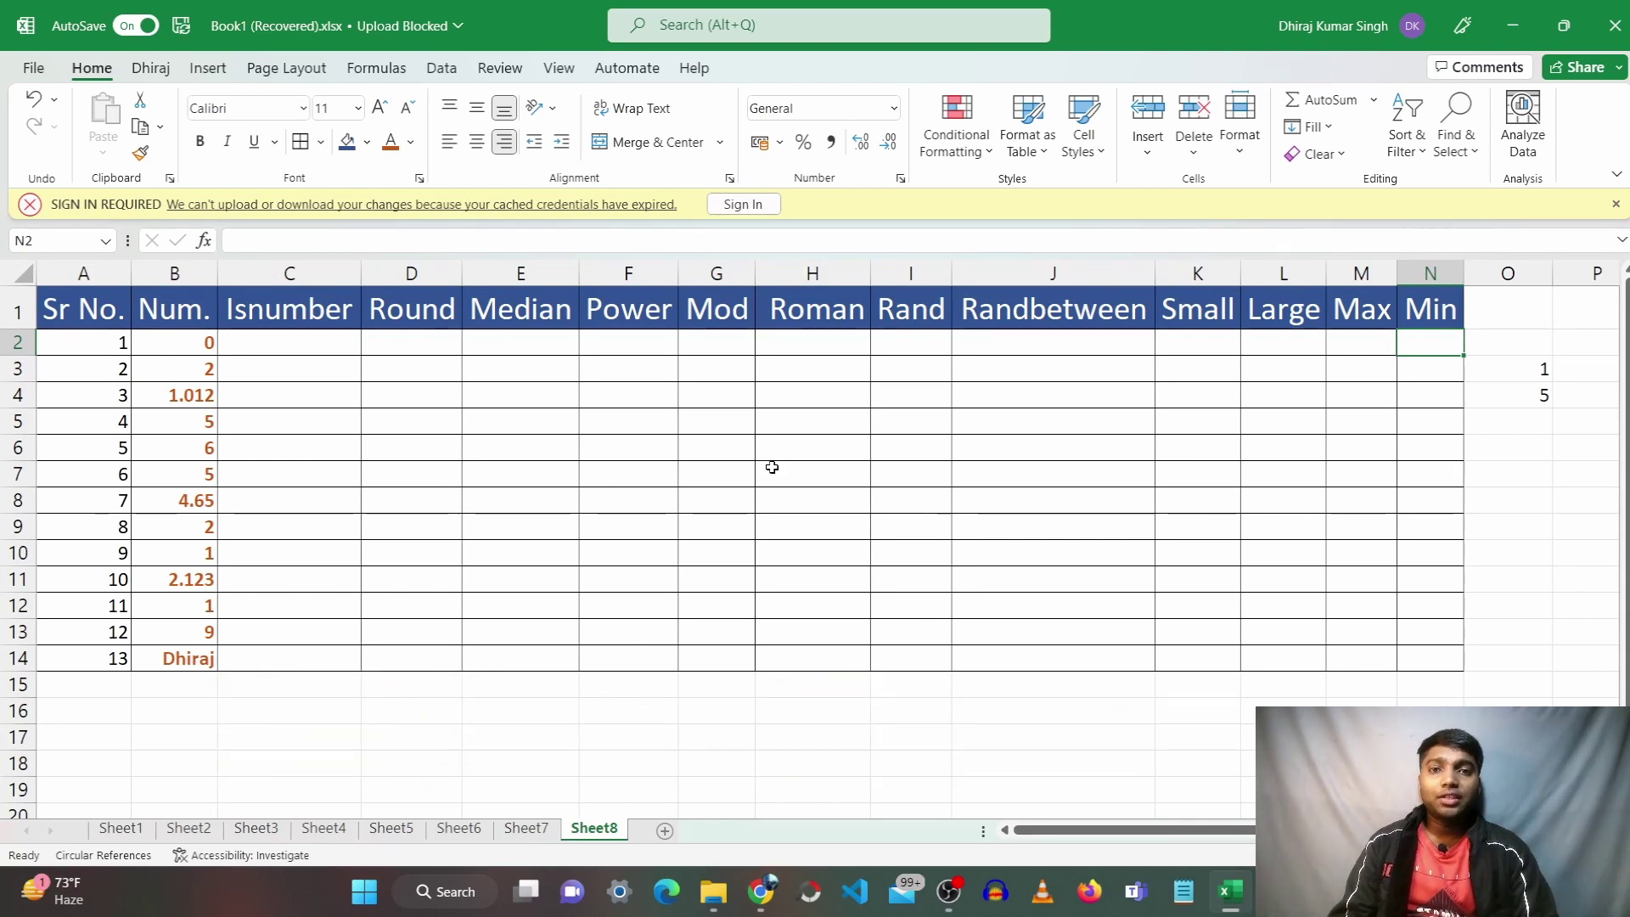
Review the first three Num. values and settle on cell C2
left_click(352, 341)
left_click(378, 340)
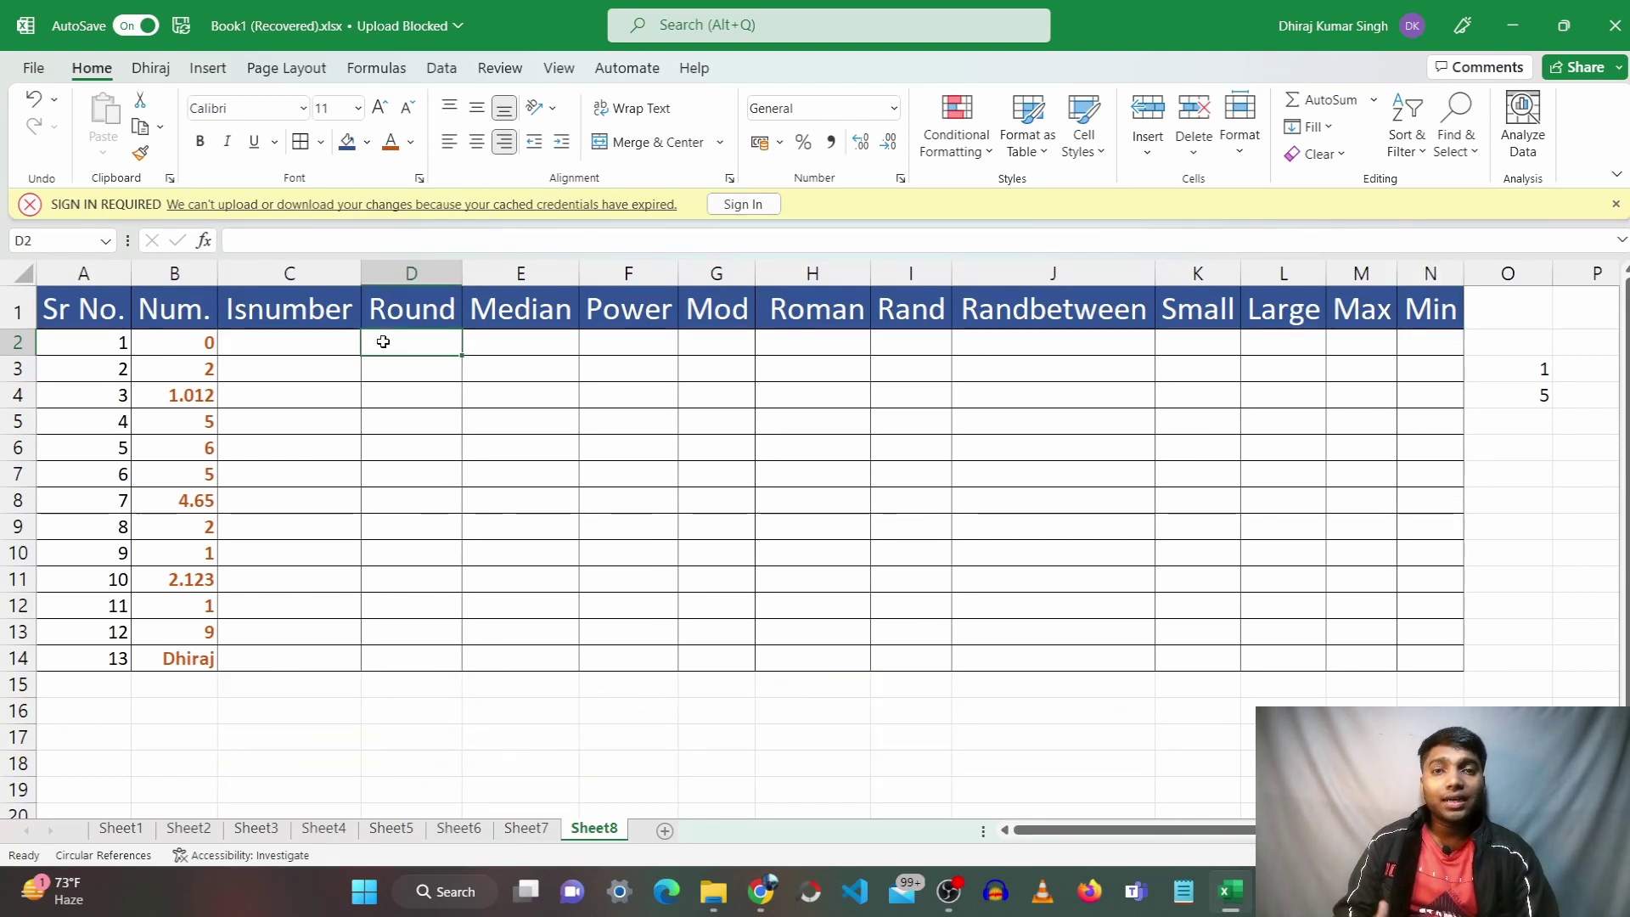
left_click(335, 345)
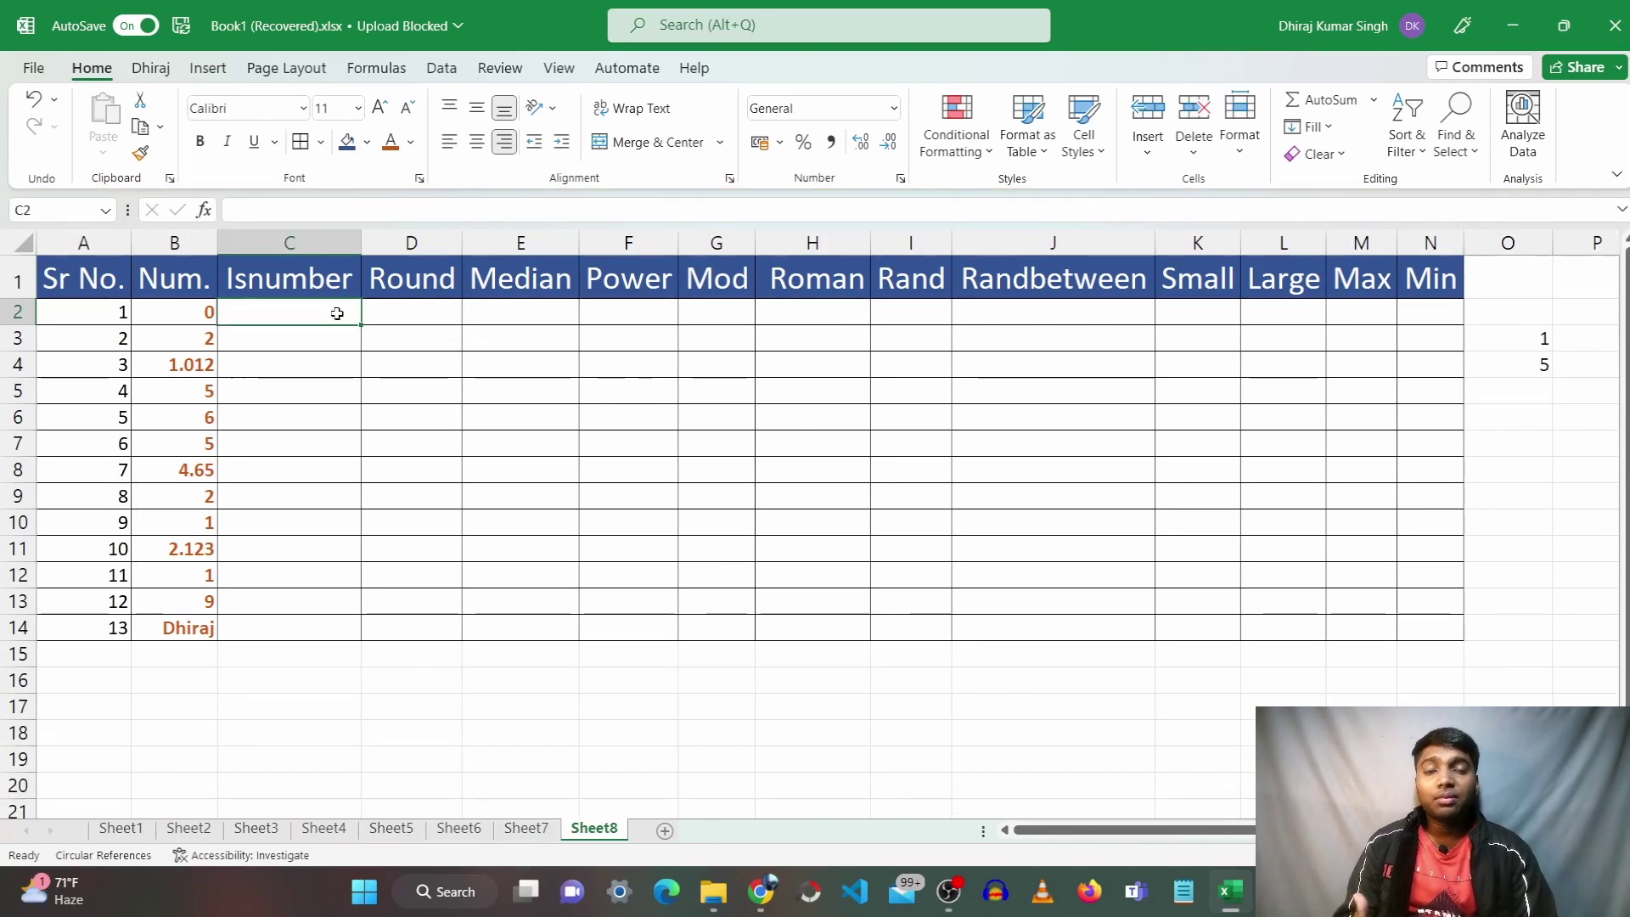
left_click(313, 346)
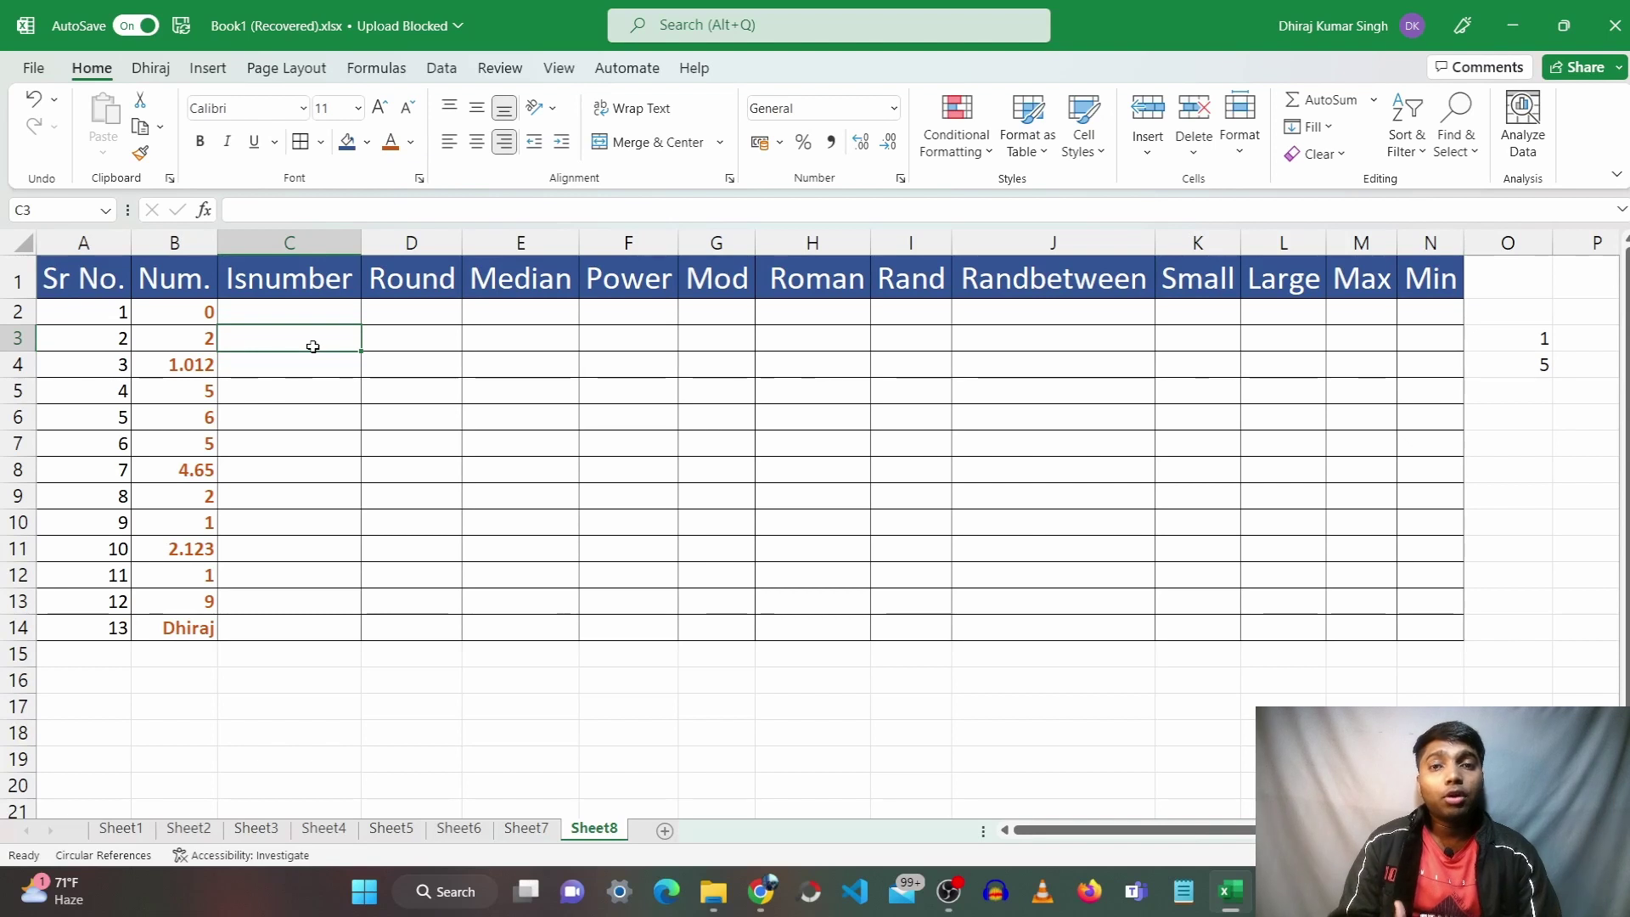
left_click(299, 318)
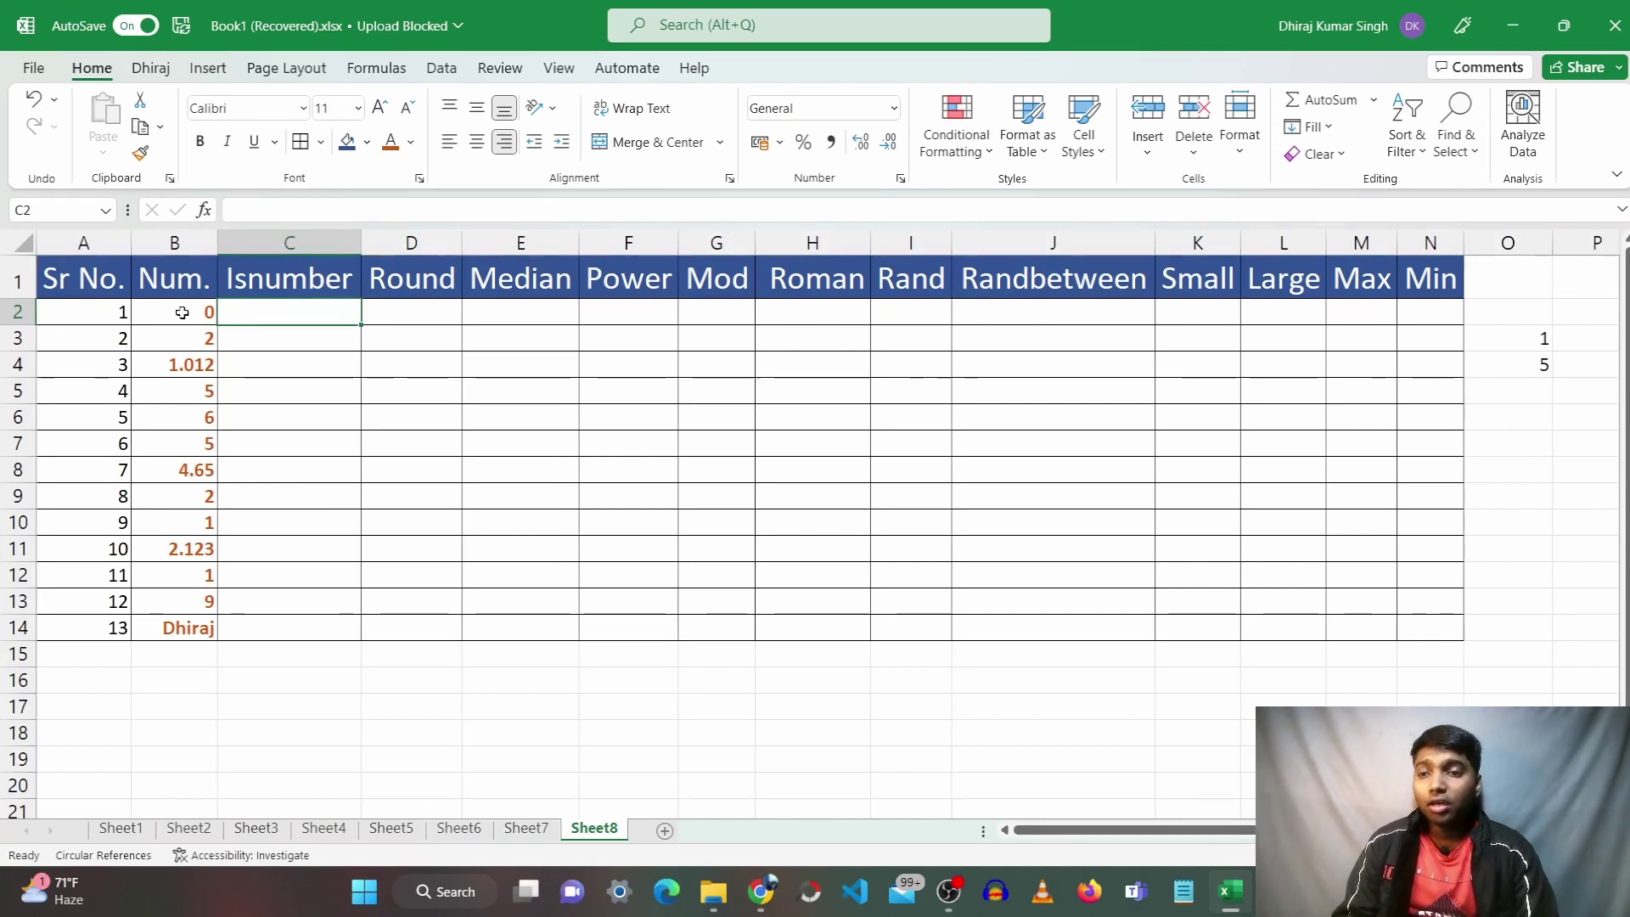
left_click_drag(172, 310, 209, 360)
left_click(323, 312)
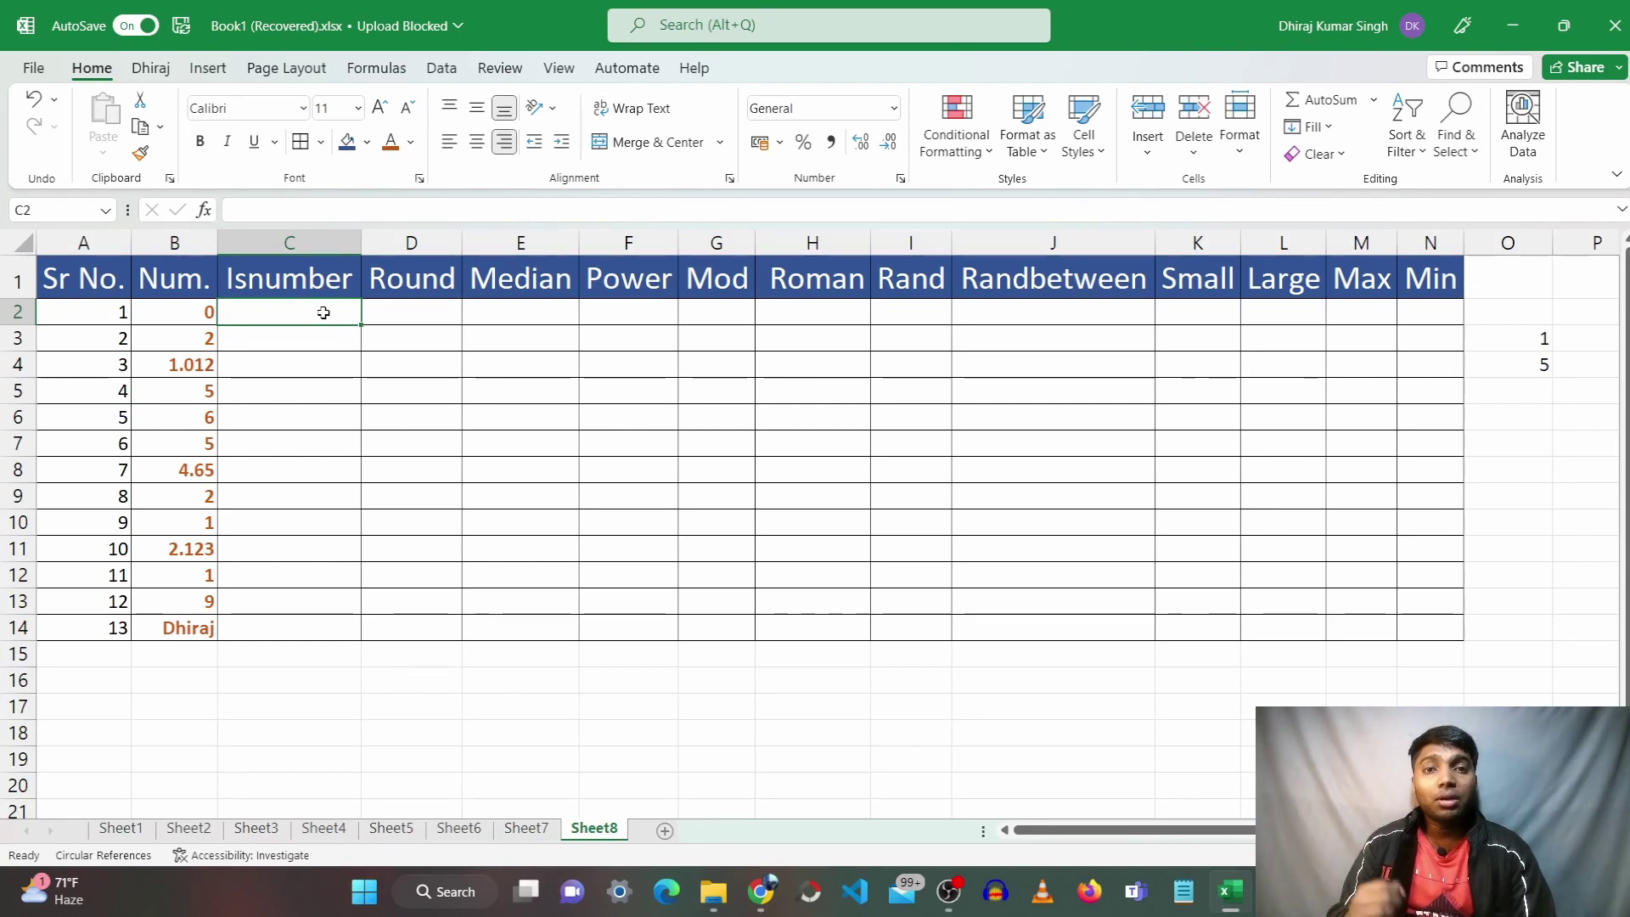
Enter =ISNUMBER(B2) in C2
double_click(324, 313)
key("Escape")
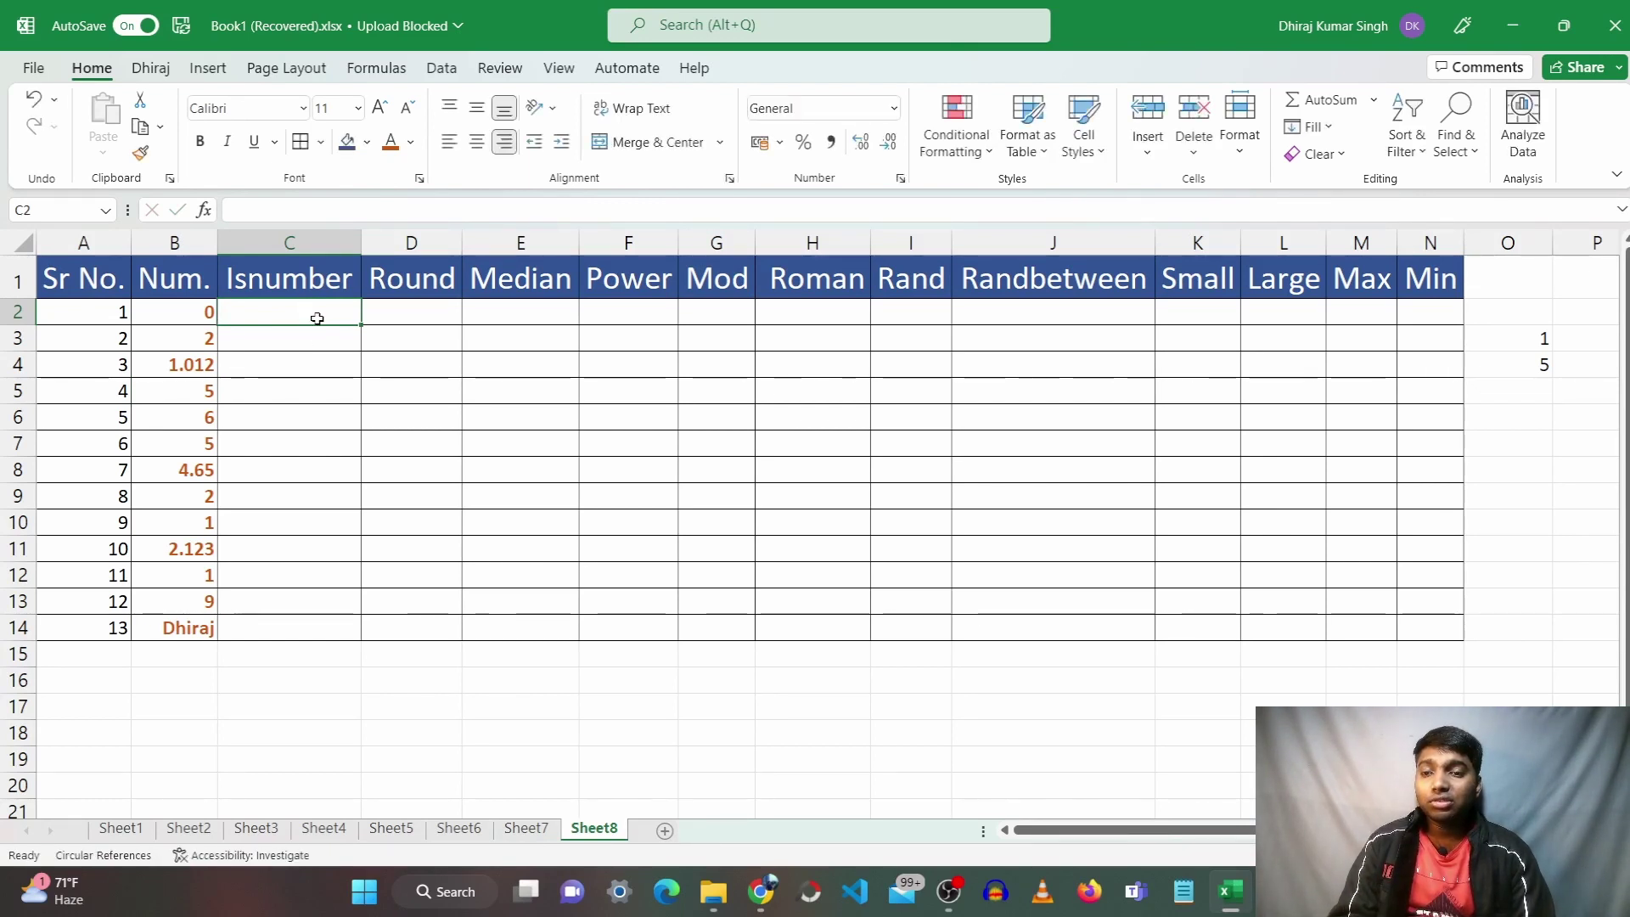
type("=")
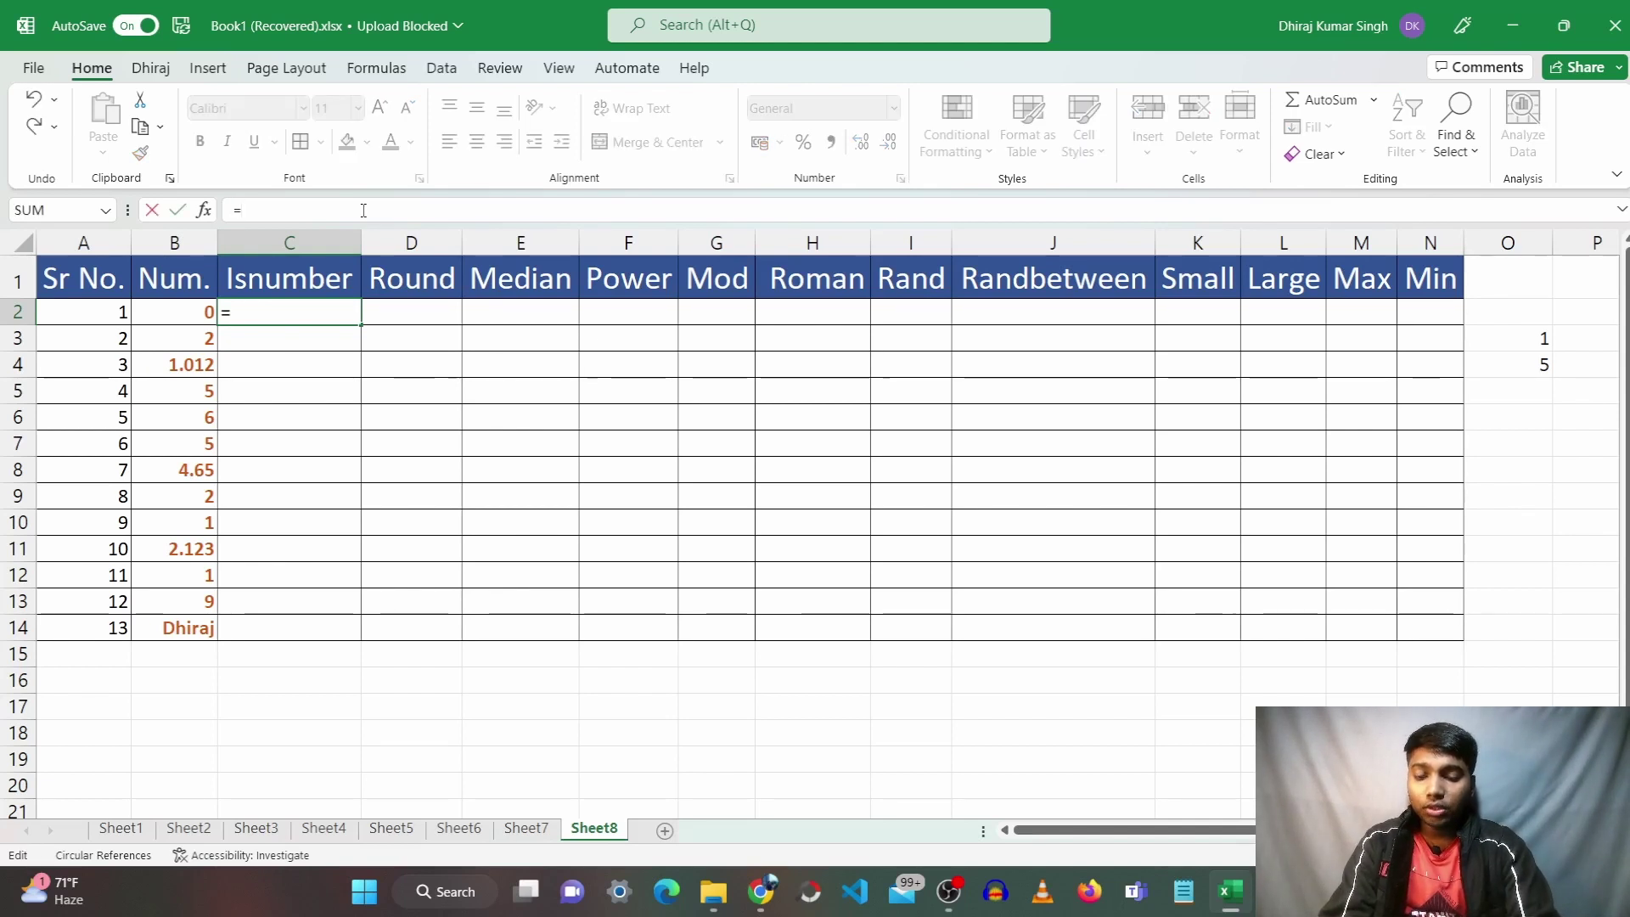
type("ISNUMBER")
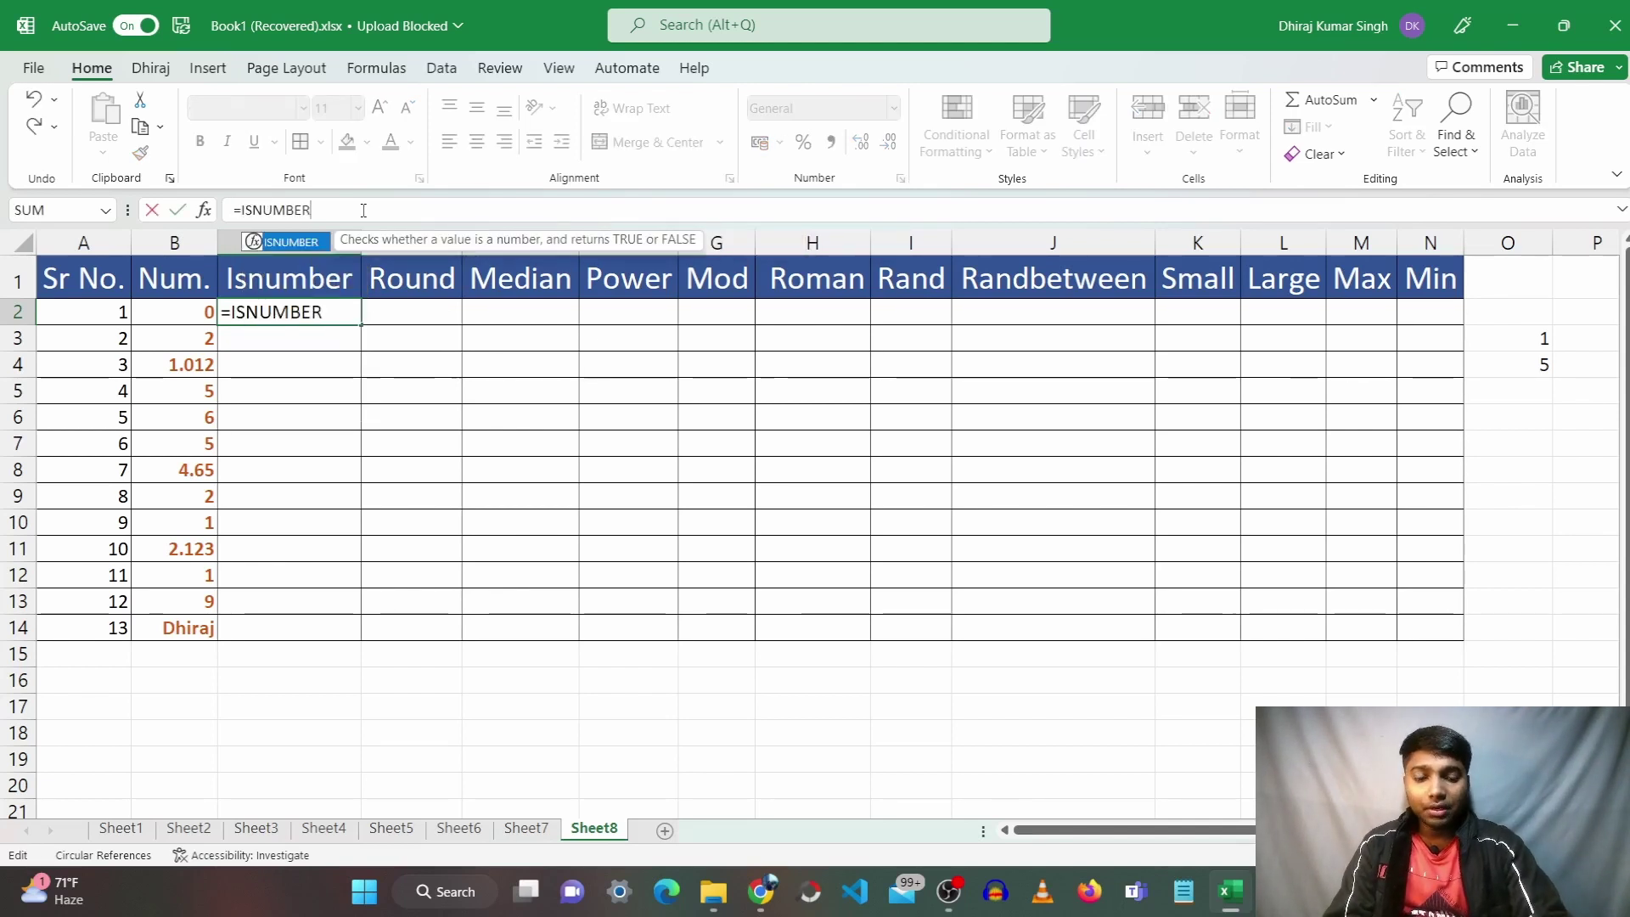
type("(")
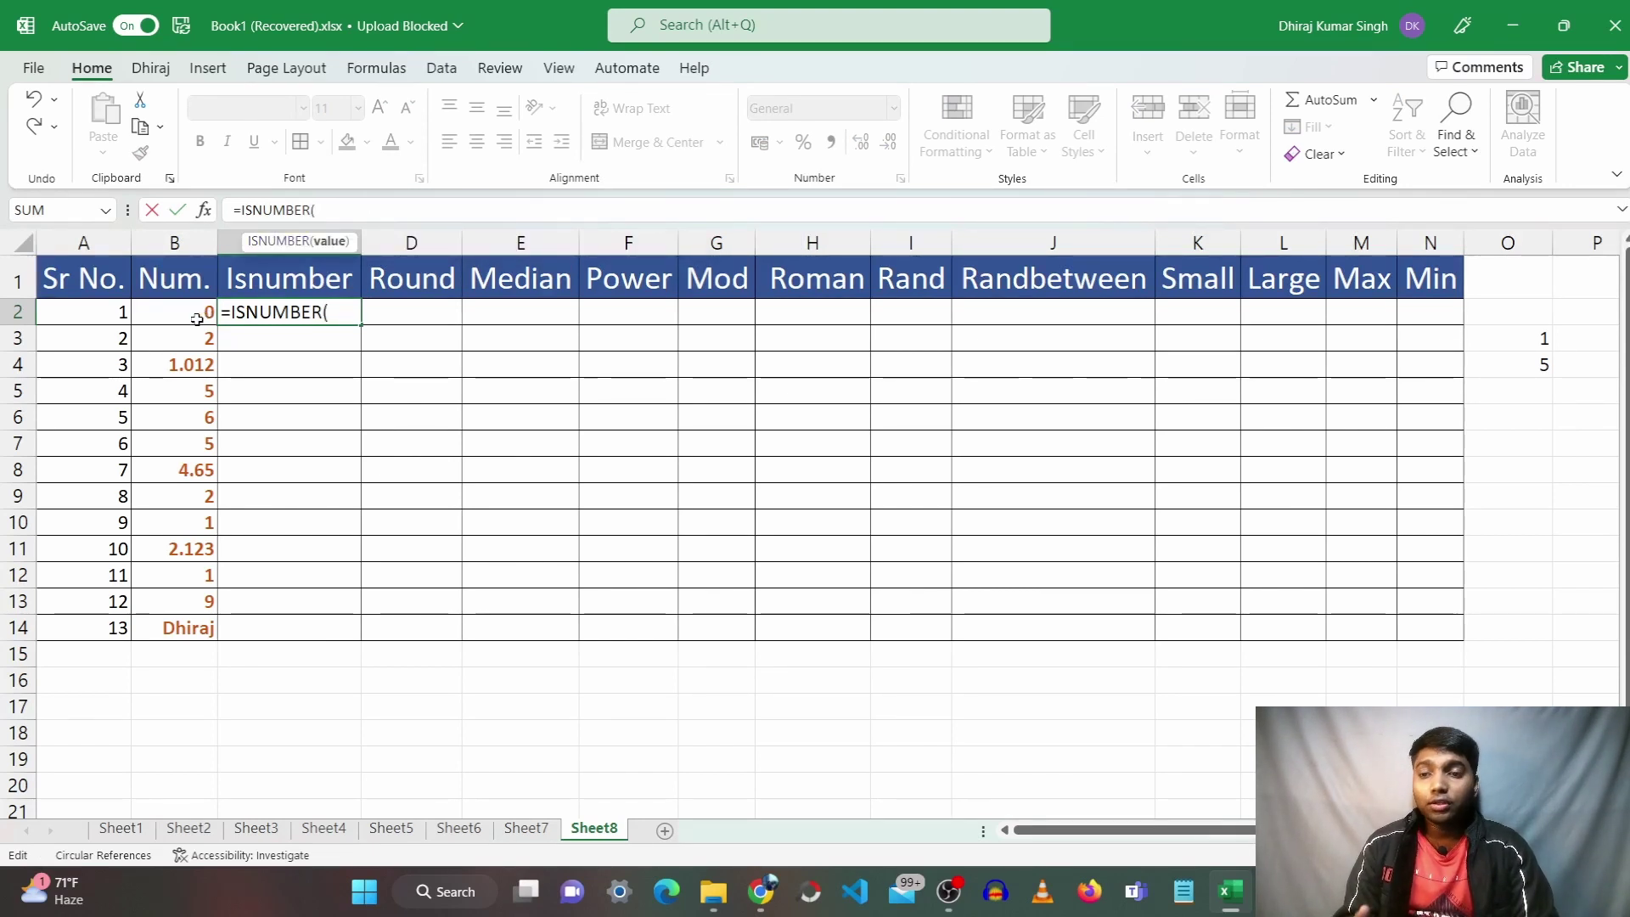
left_click(197, 319)
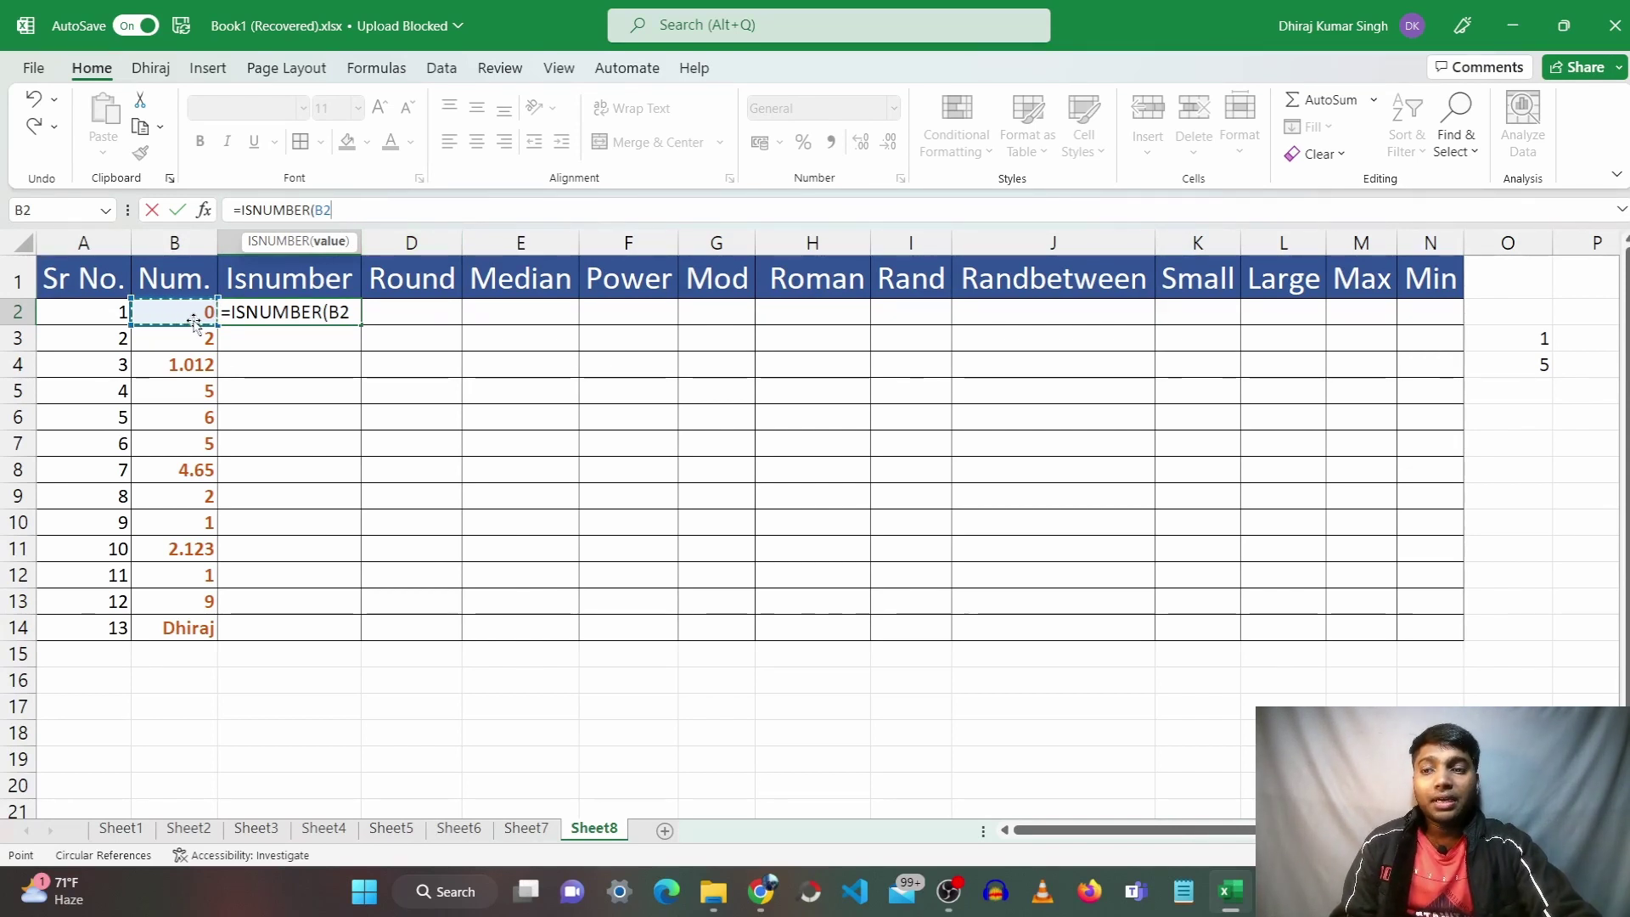
type(")")
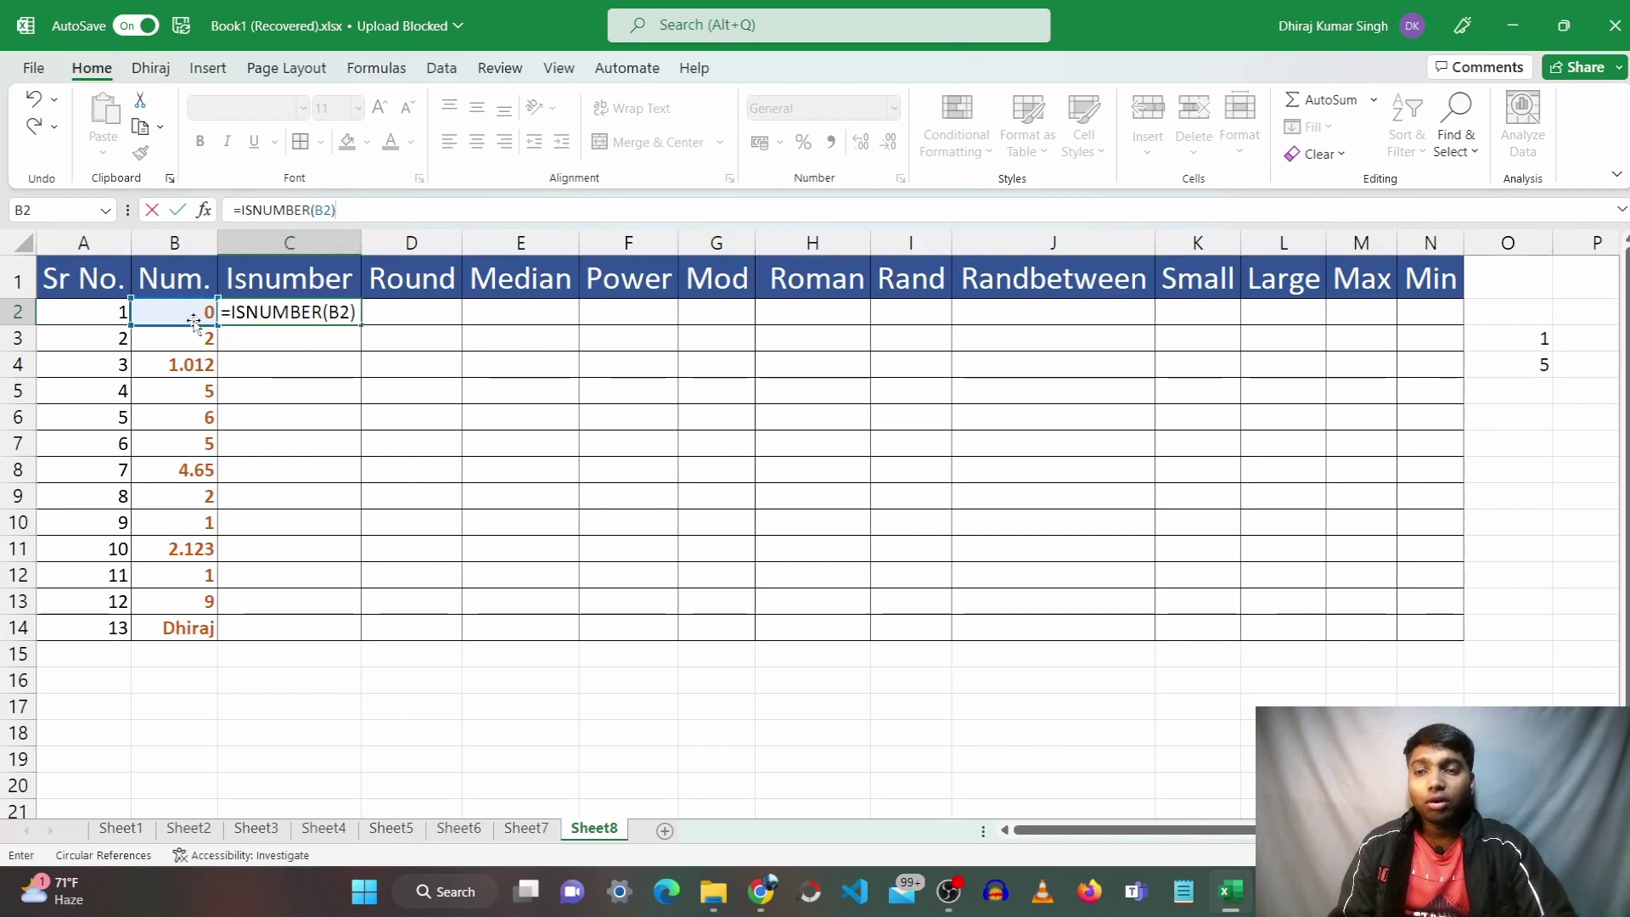
key("Return")
Fill the ISNUMBER formula down to C14
left_click(294, 312)
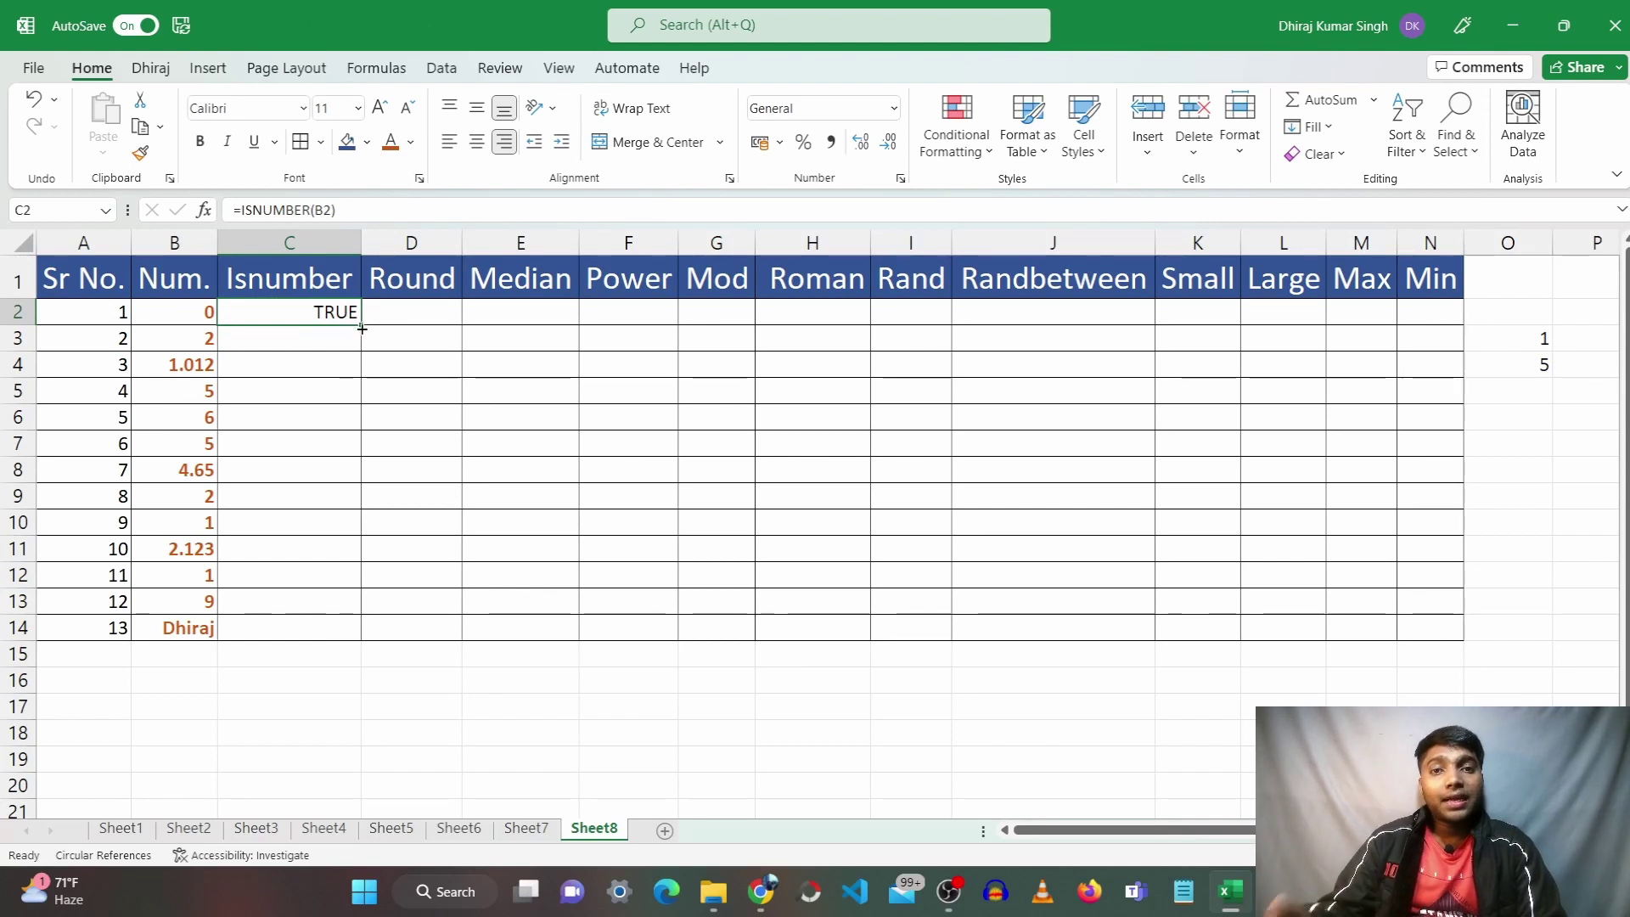
double_click(362, 330)
left_click(353, 504)
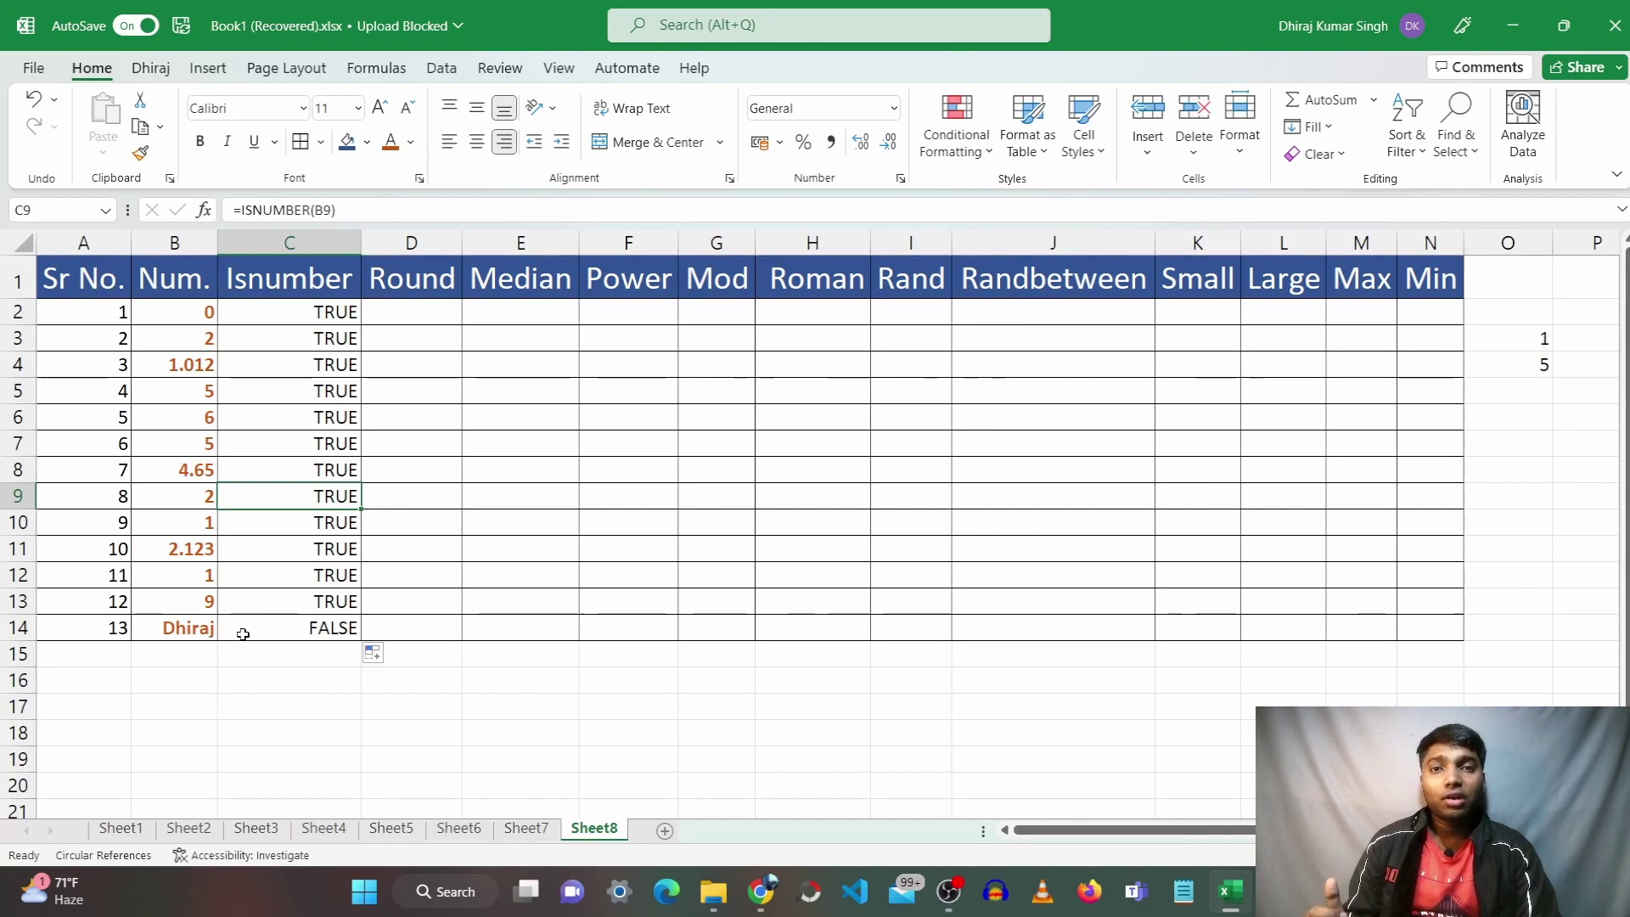
left_click(447, 469)
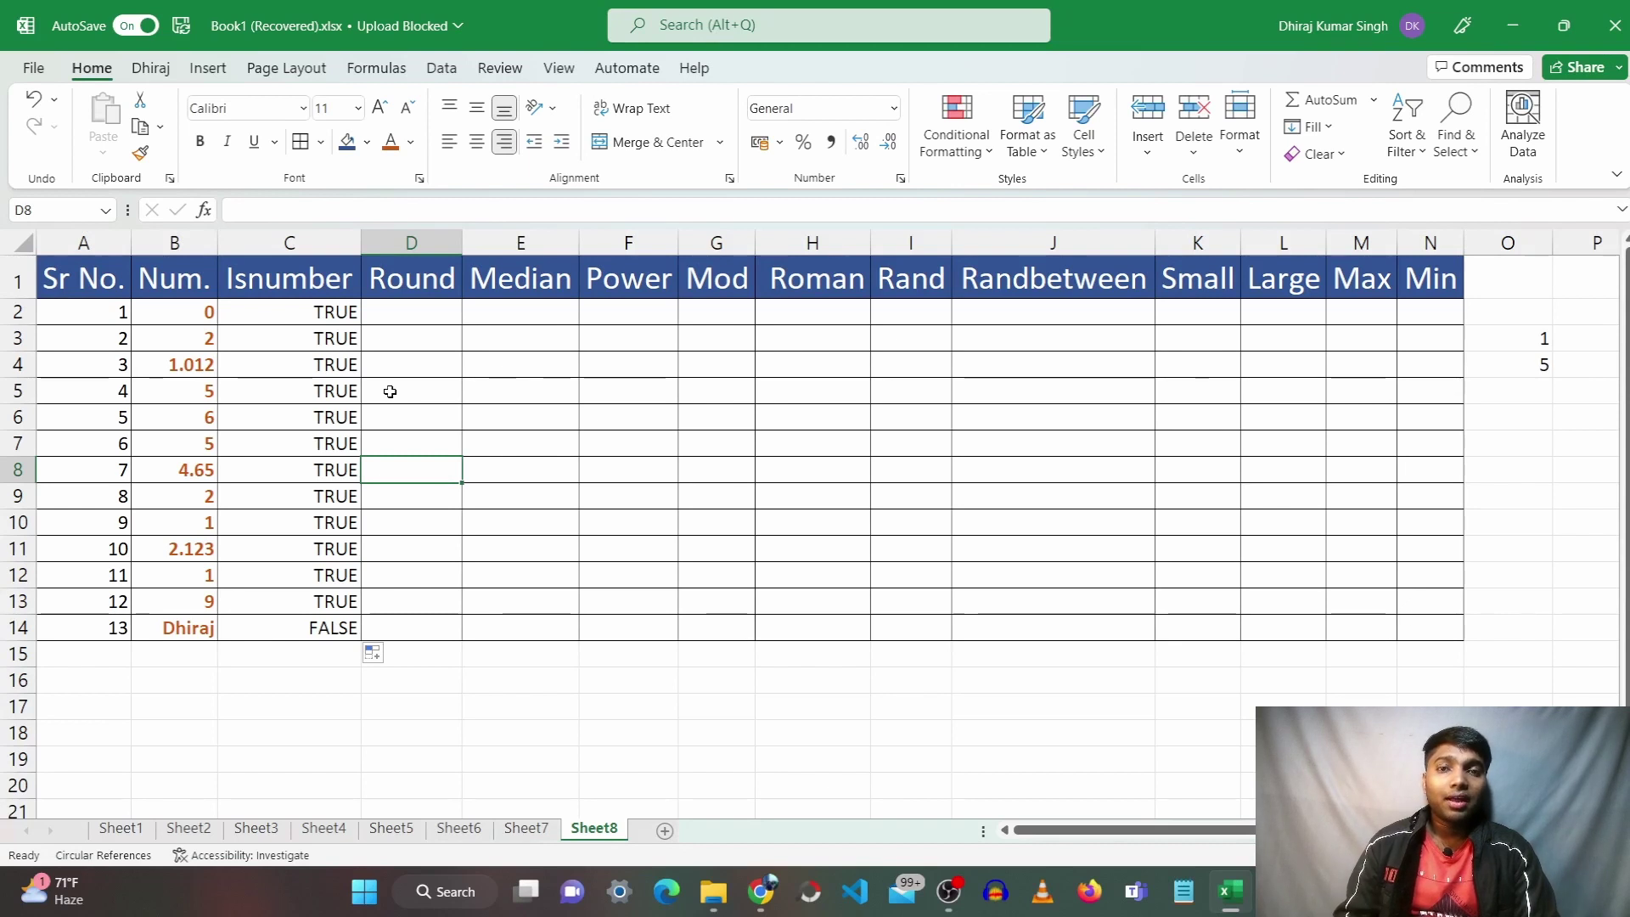
left_click(408, 315)
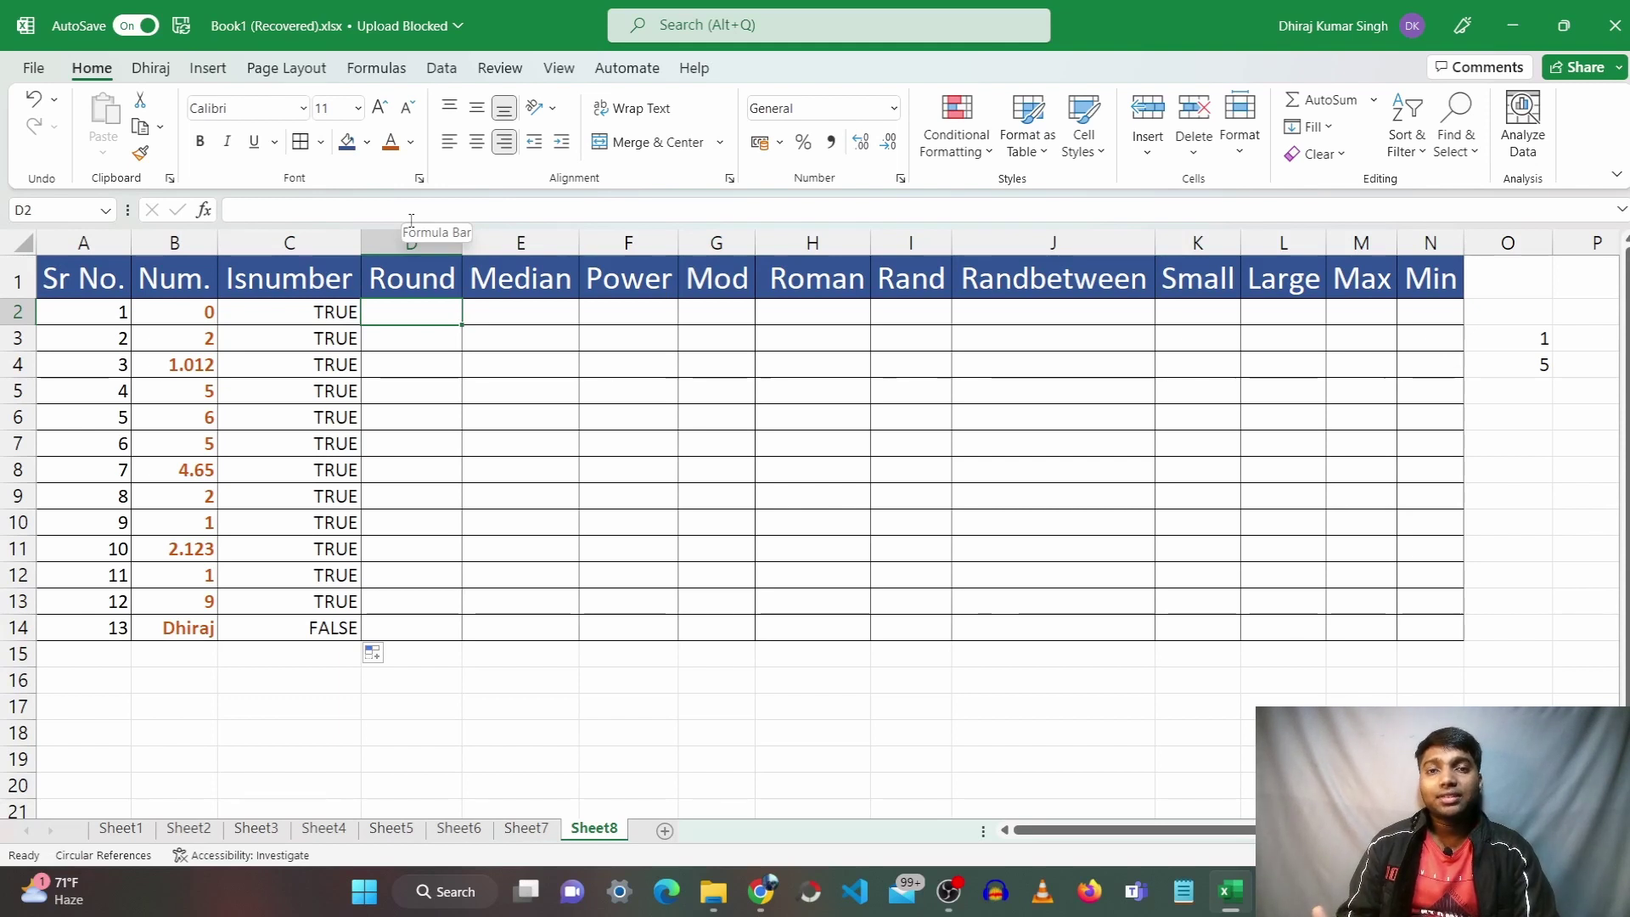
left_click(393, 354)
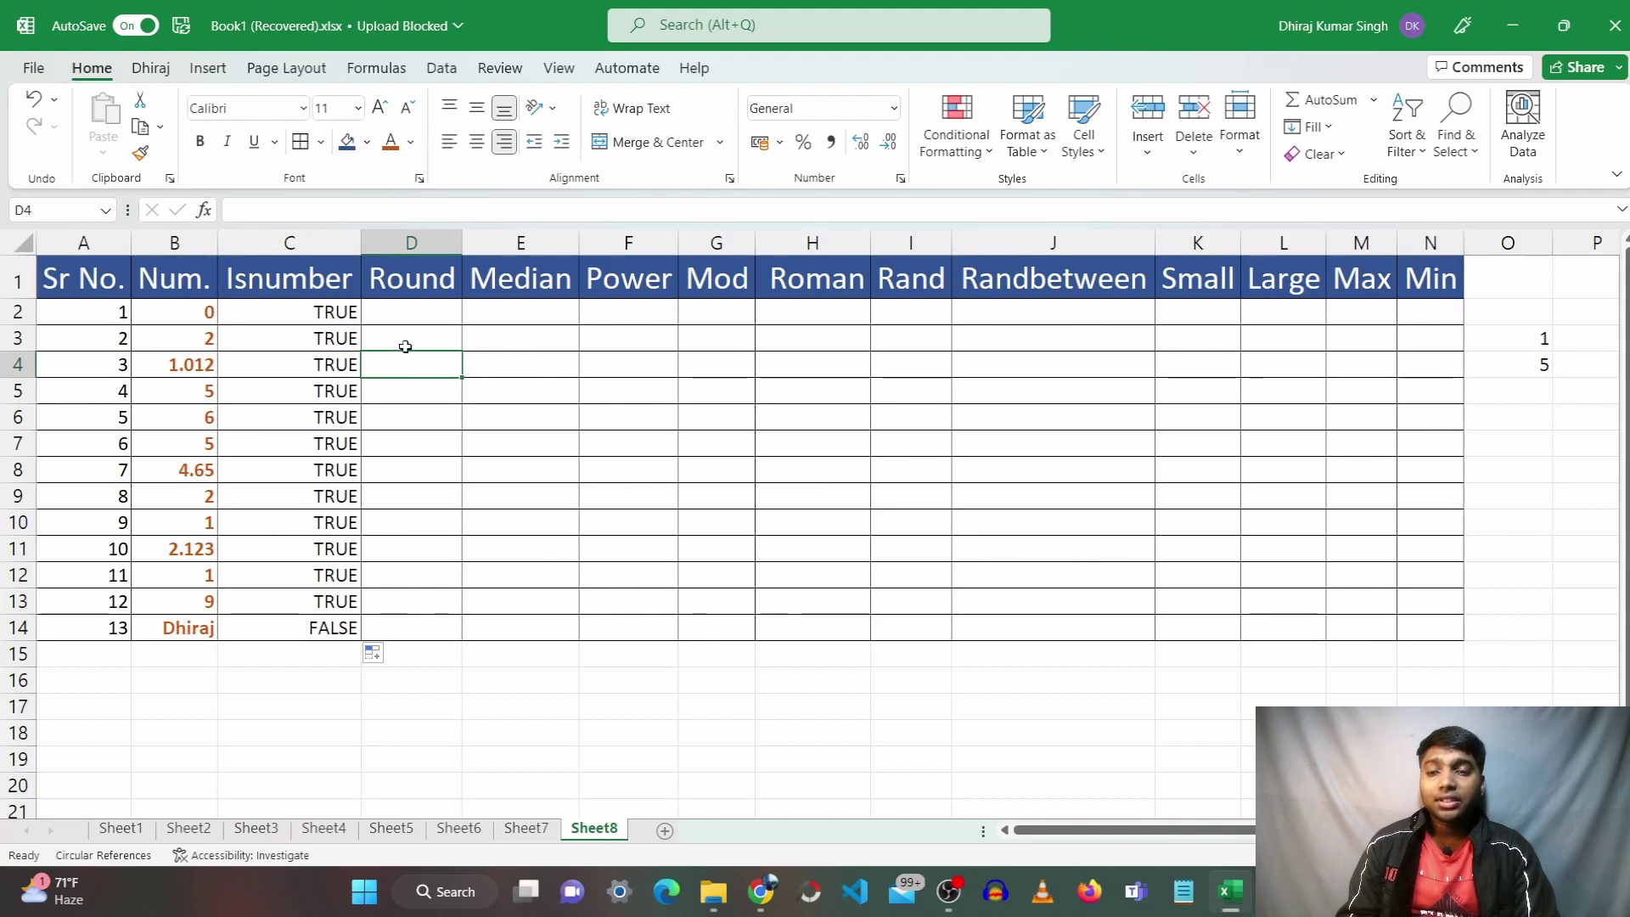
left_click(182, 375)
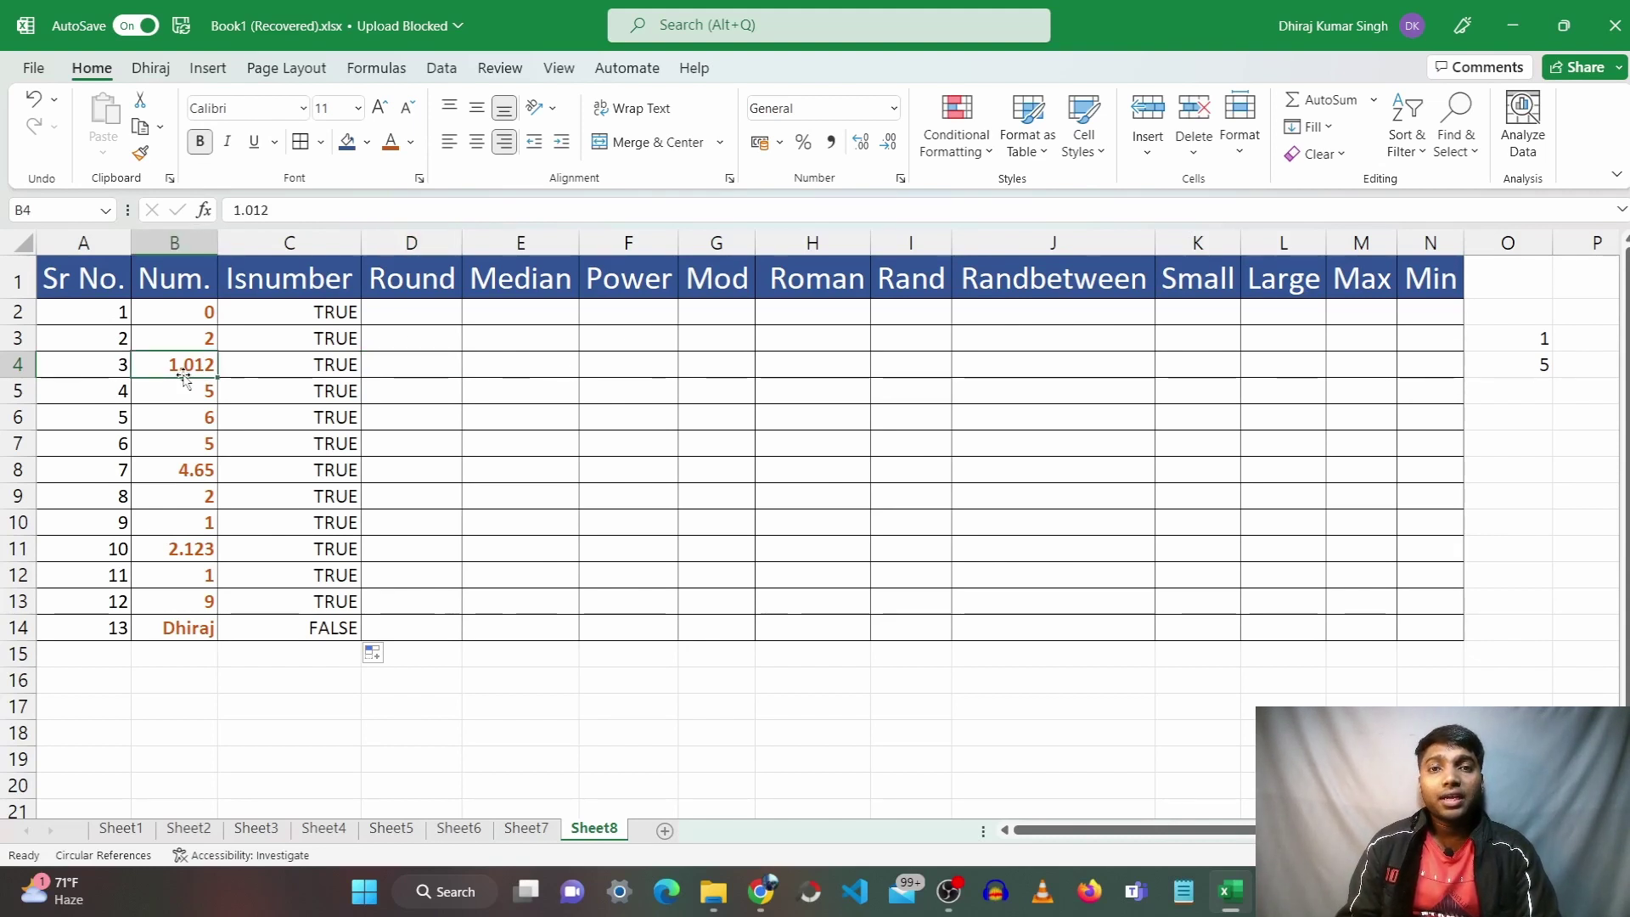
left_click(413, 311)
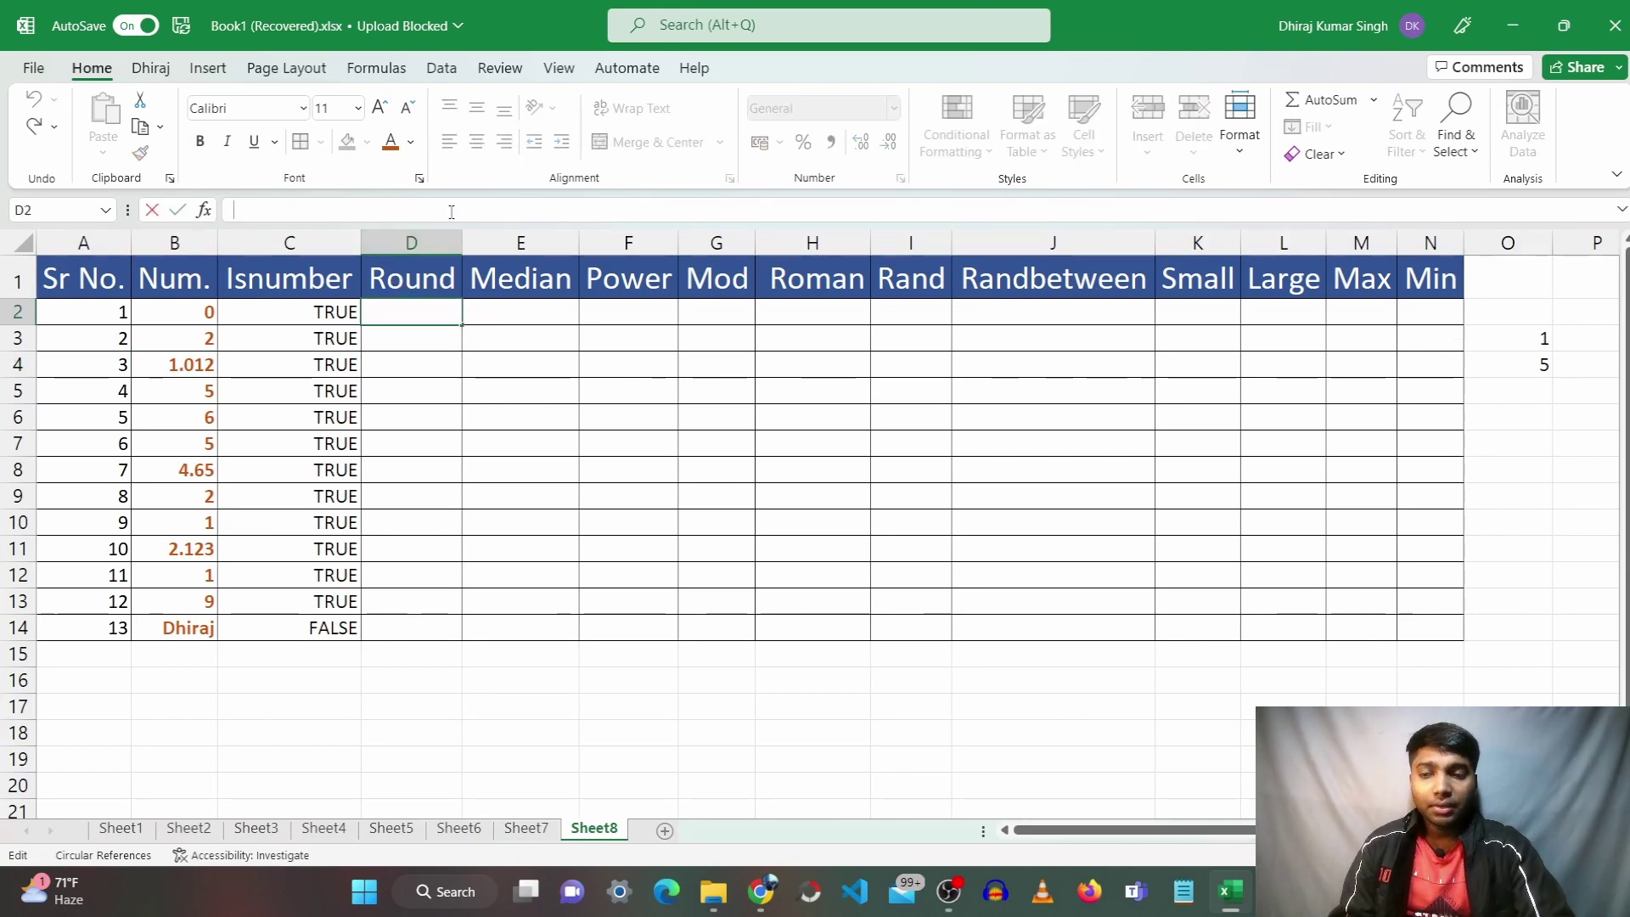
Enter =ROUND(B2,0) in D2
type("=RO")
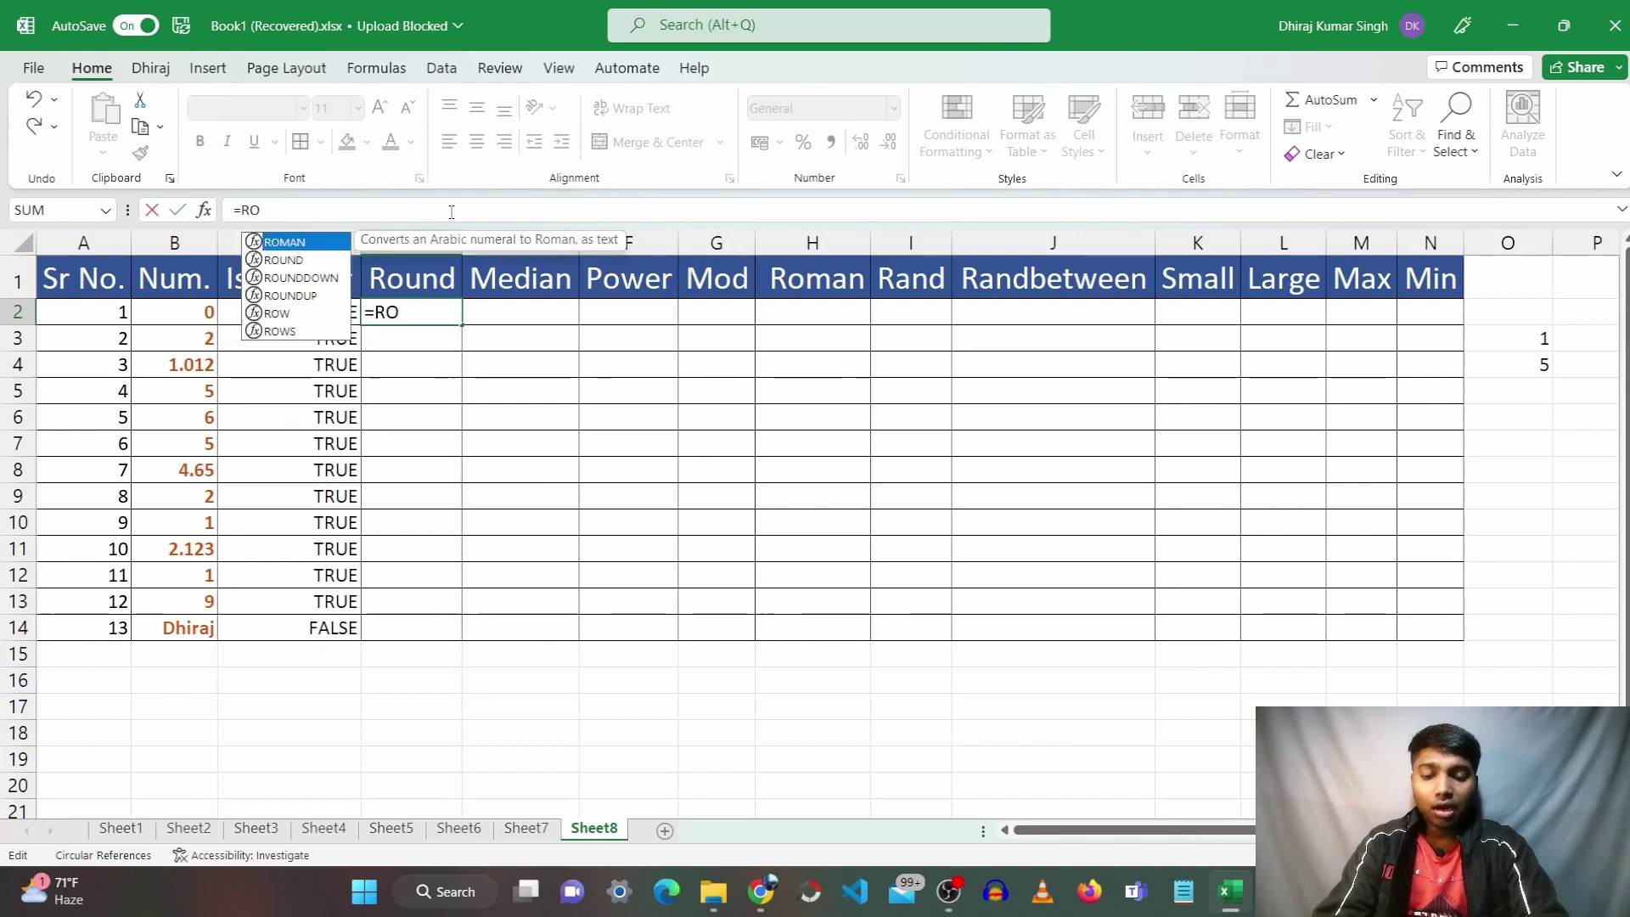
type("UND(")
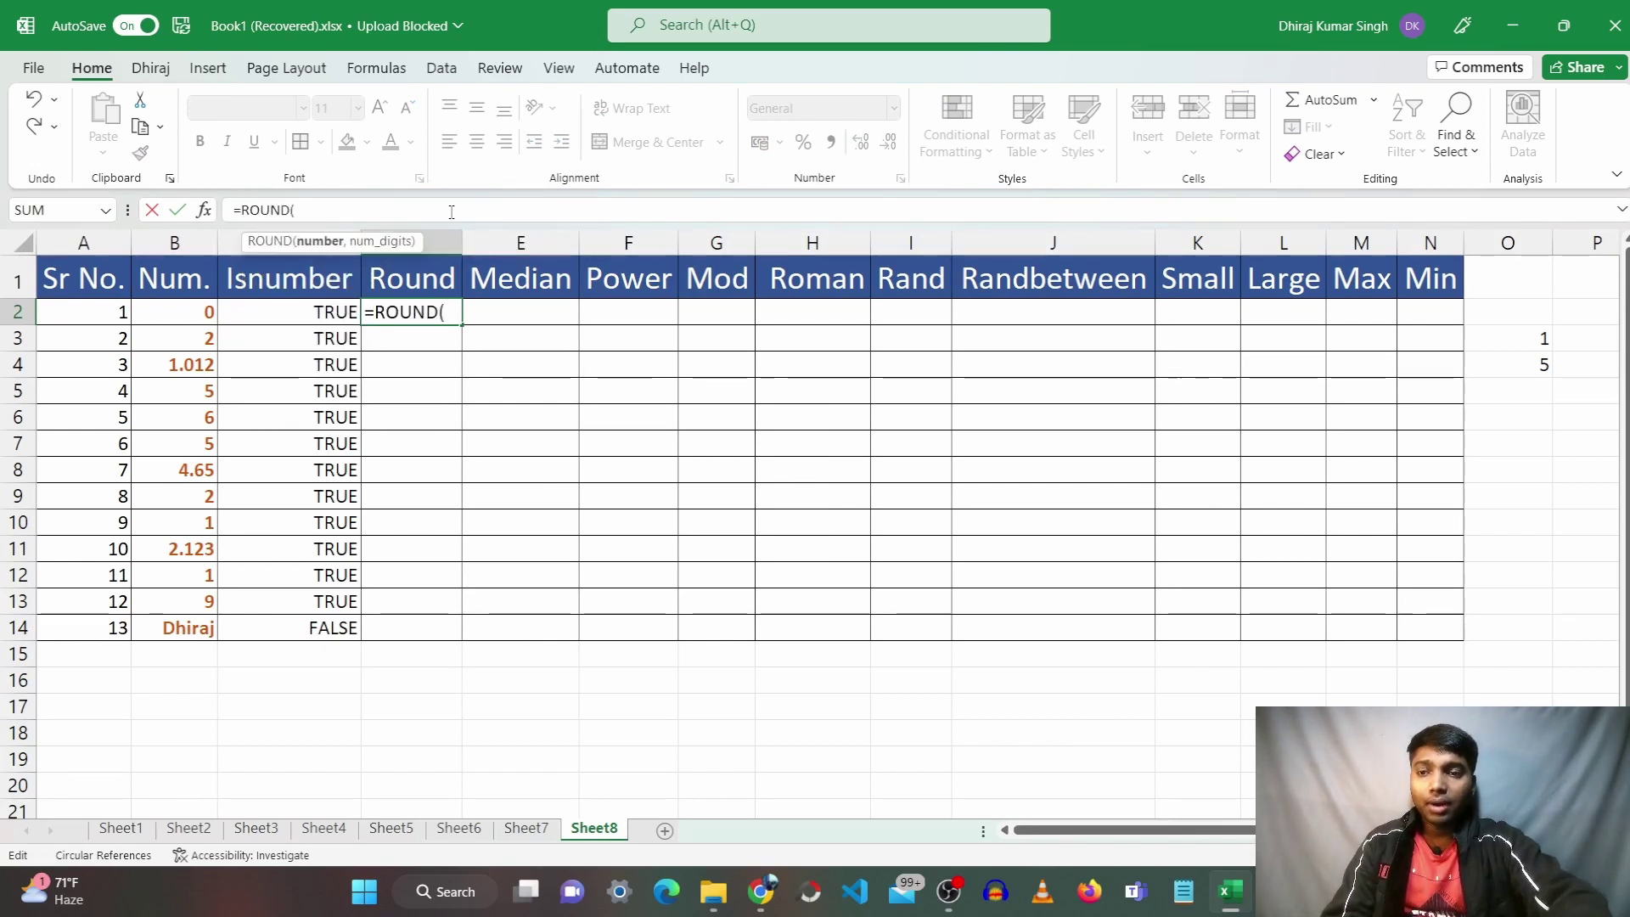
left_click(204, 315)
type(",0")
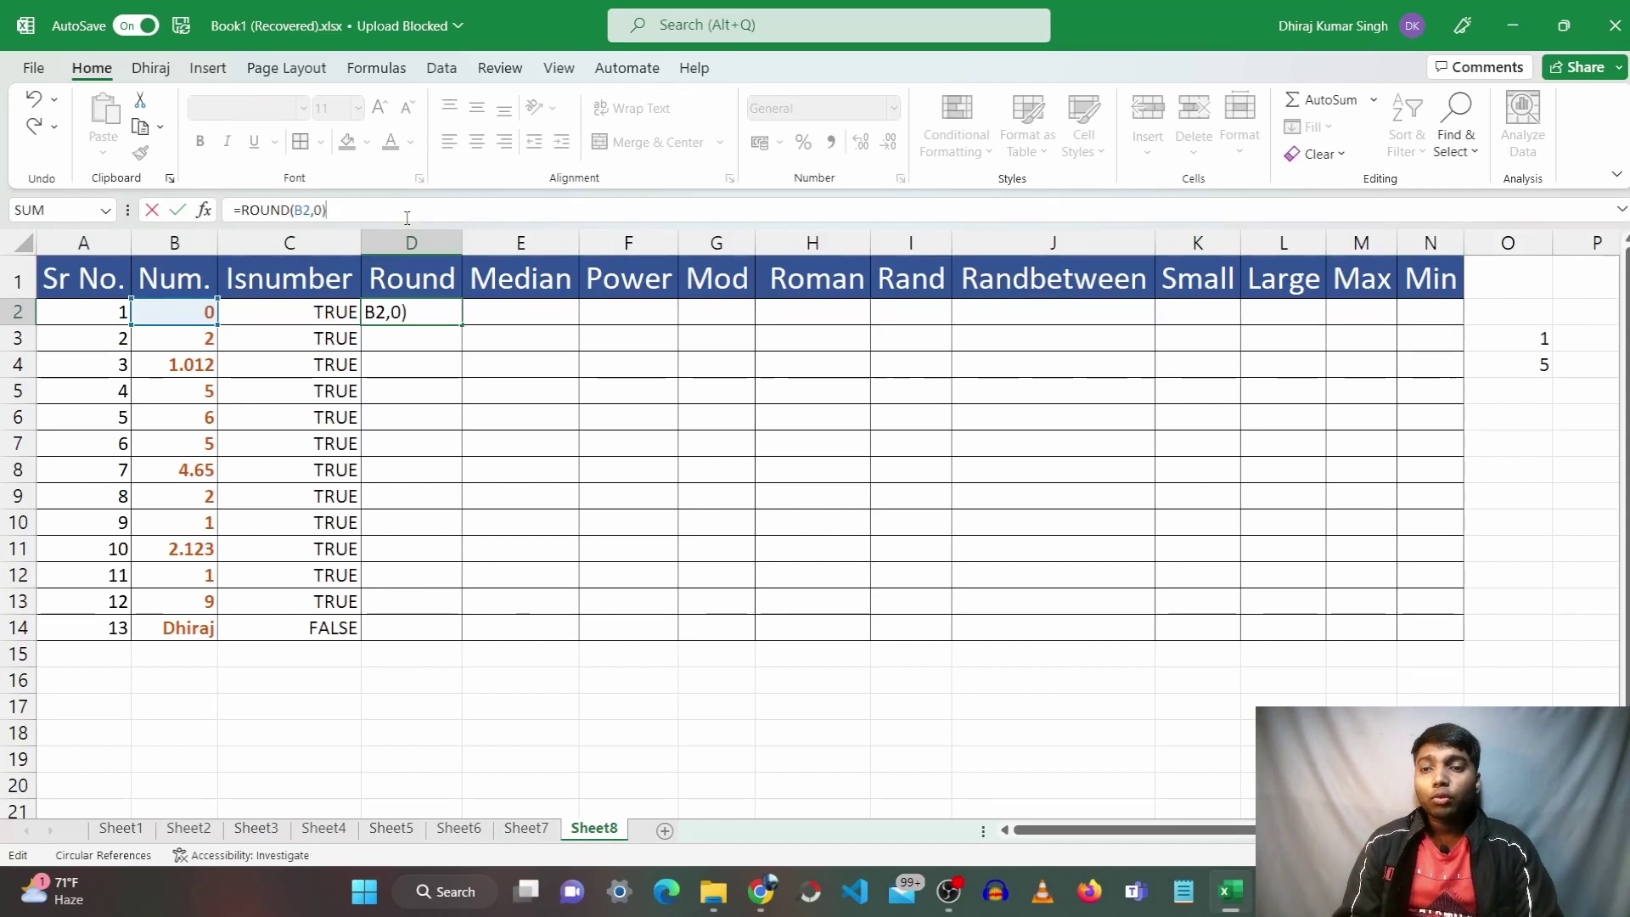
type(")")
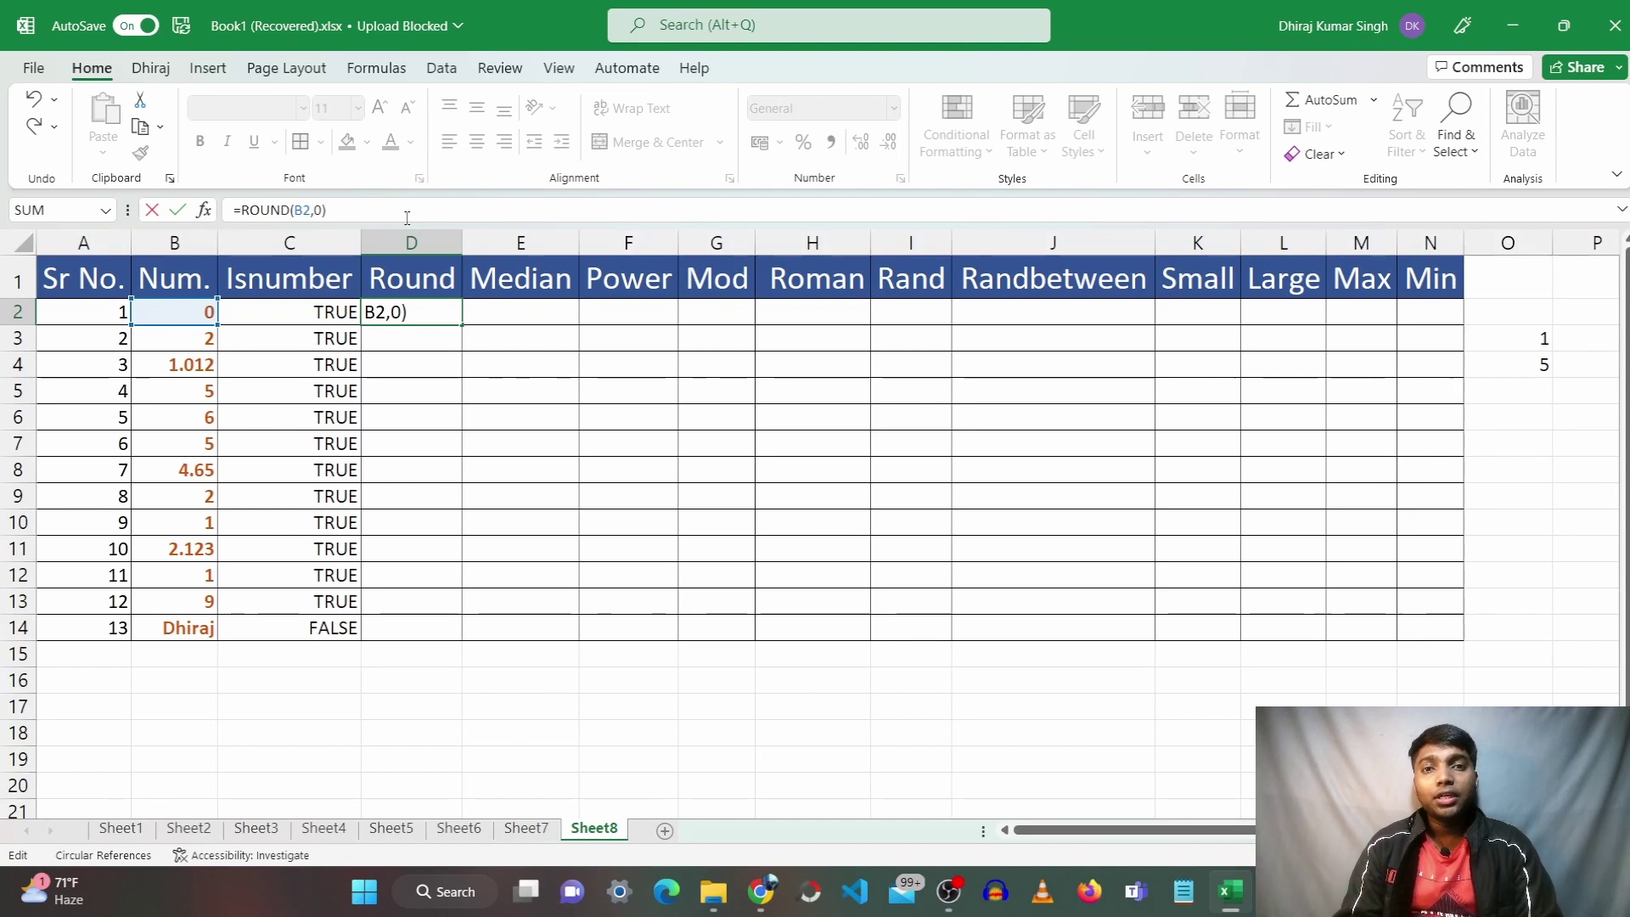
key("Return")
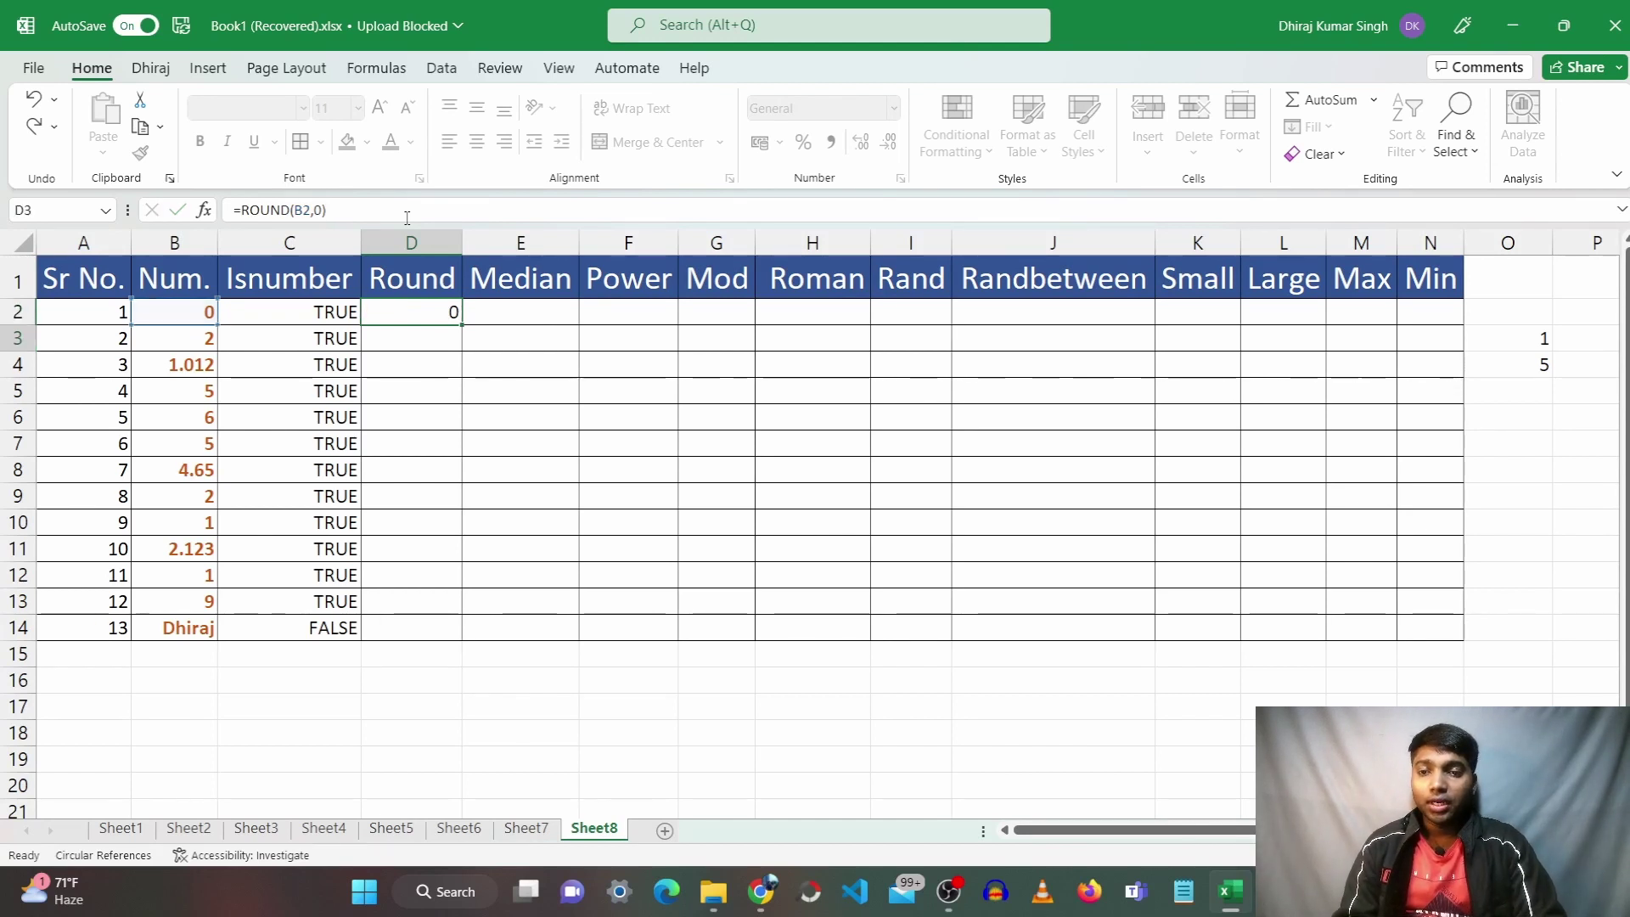
Copy the ROUND formula down the Round column to D14
left_click(408, 312)
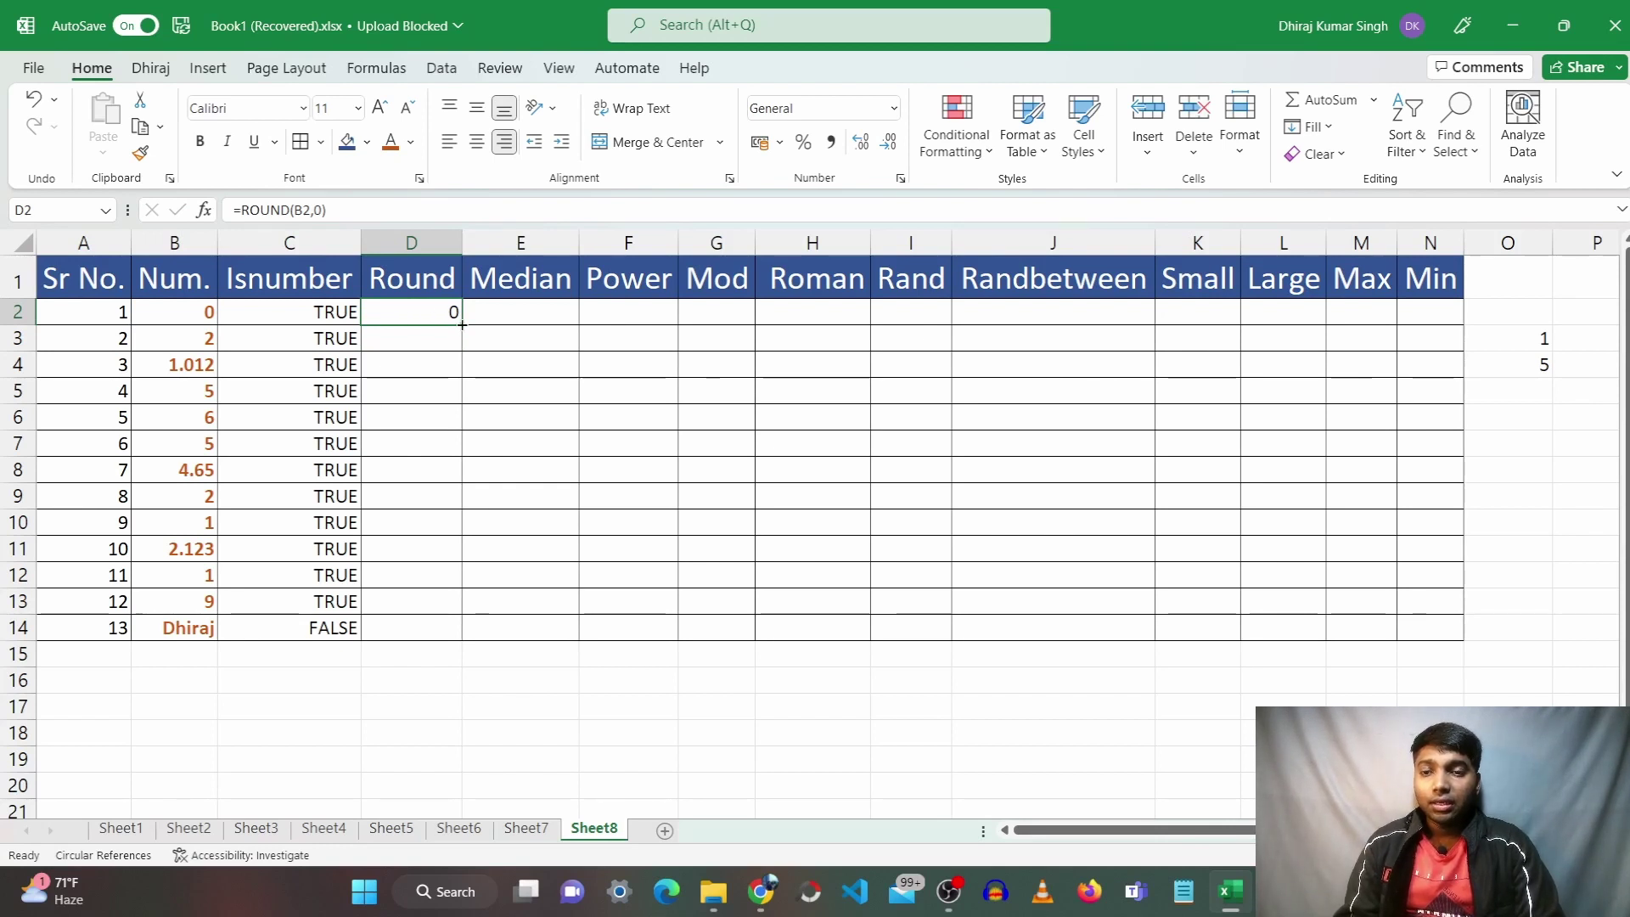
left_click_drag(461, 324, 452, 399)
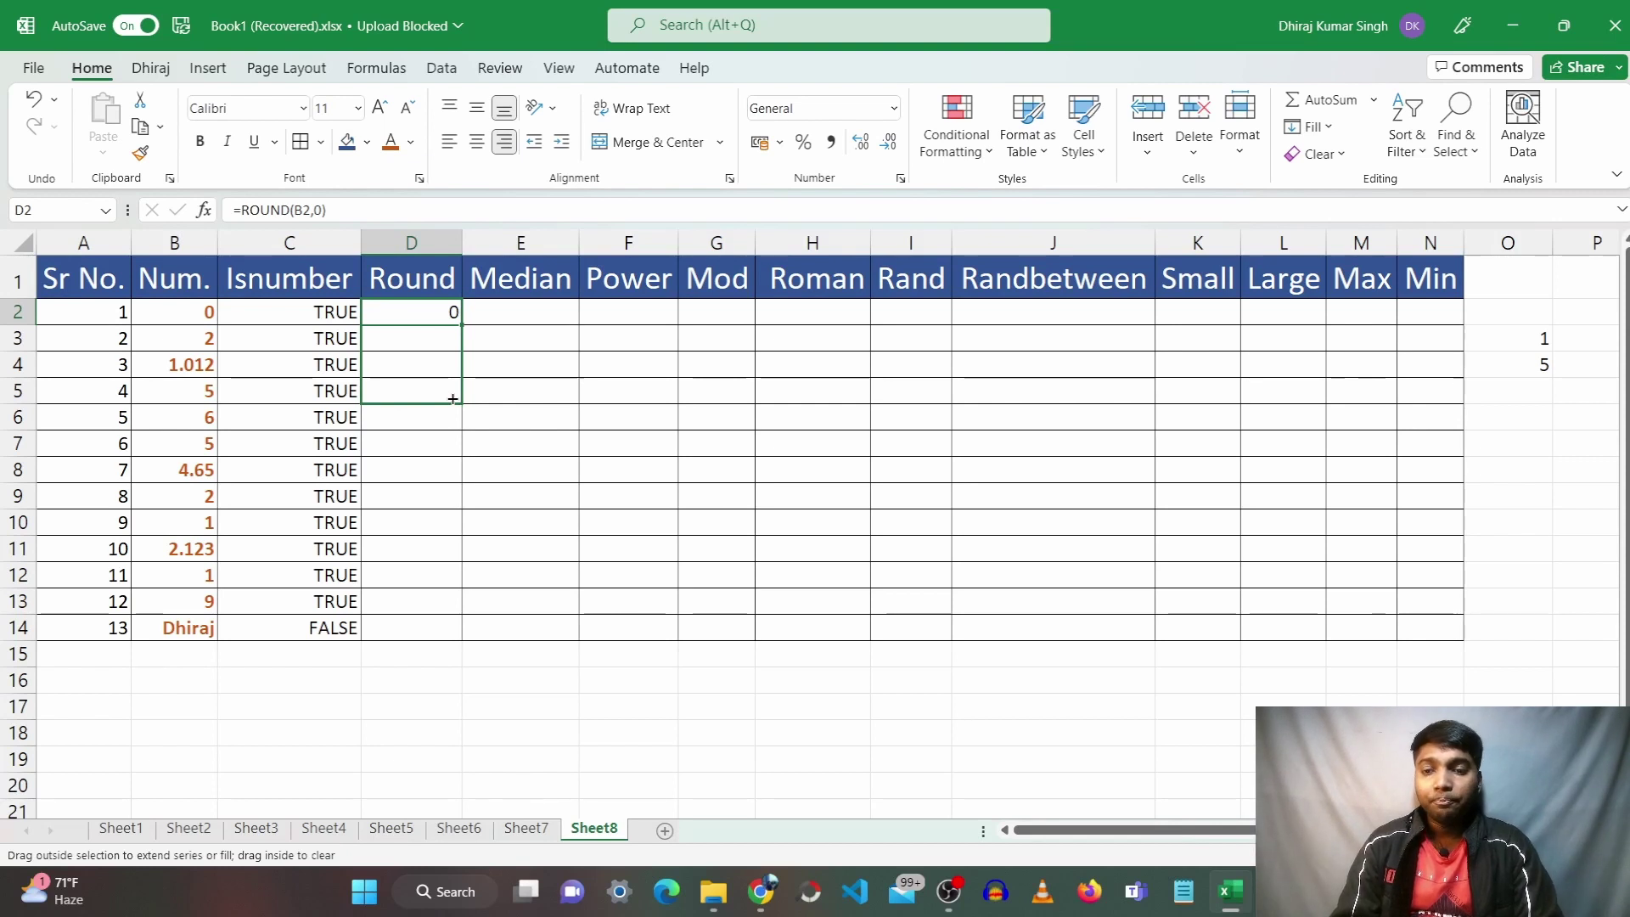
left_click_drag(456, 415, 459, 446)
left_click(411, 364)
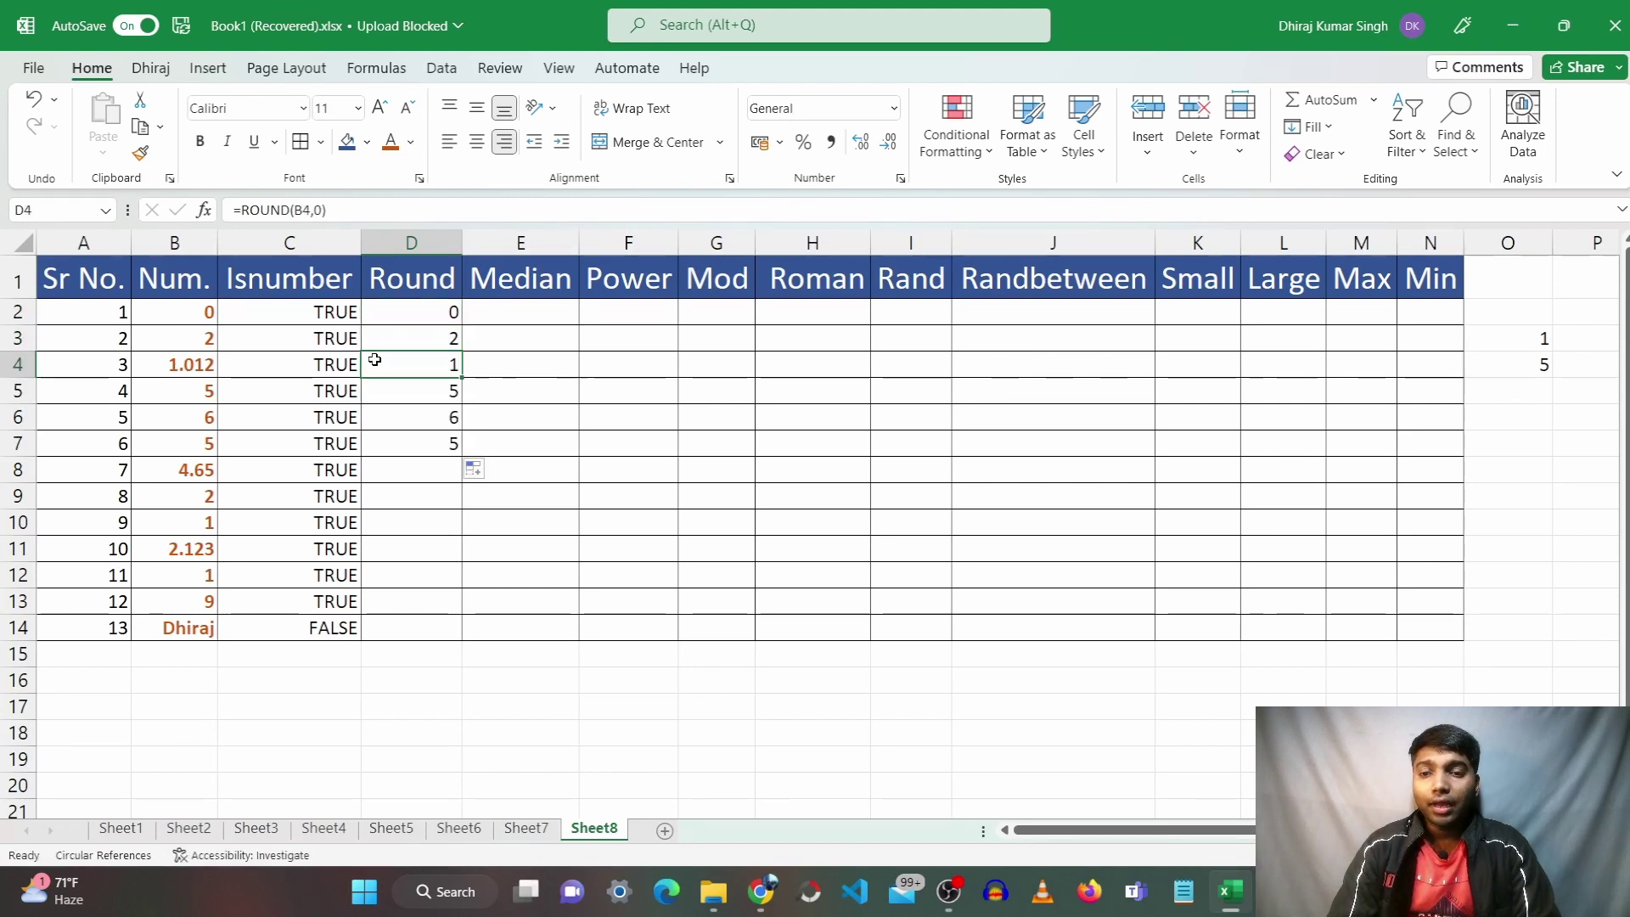
left_click(437, 443)
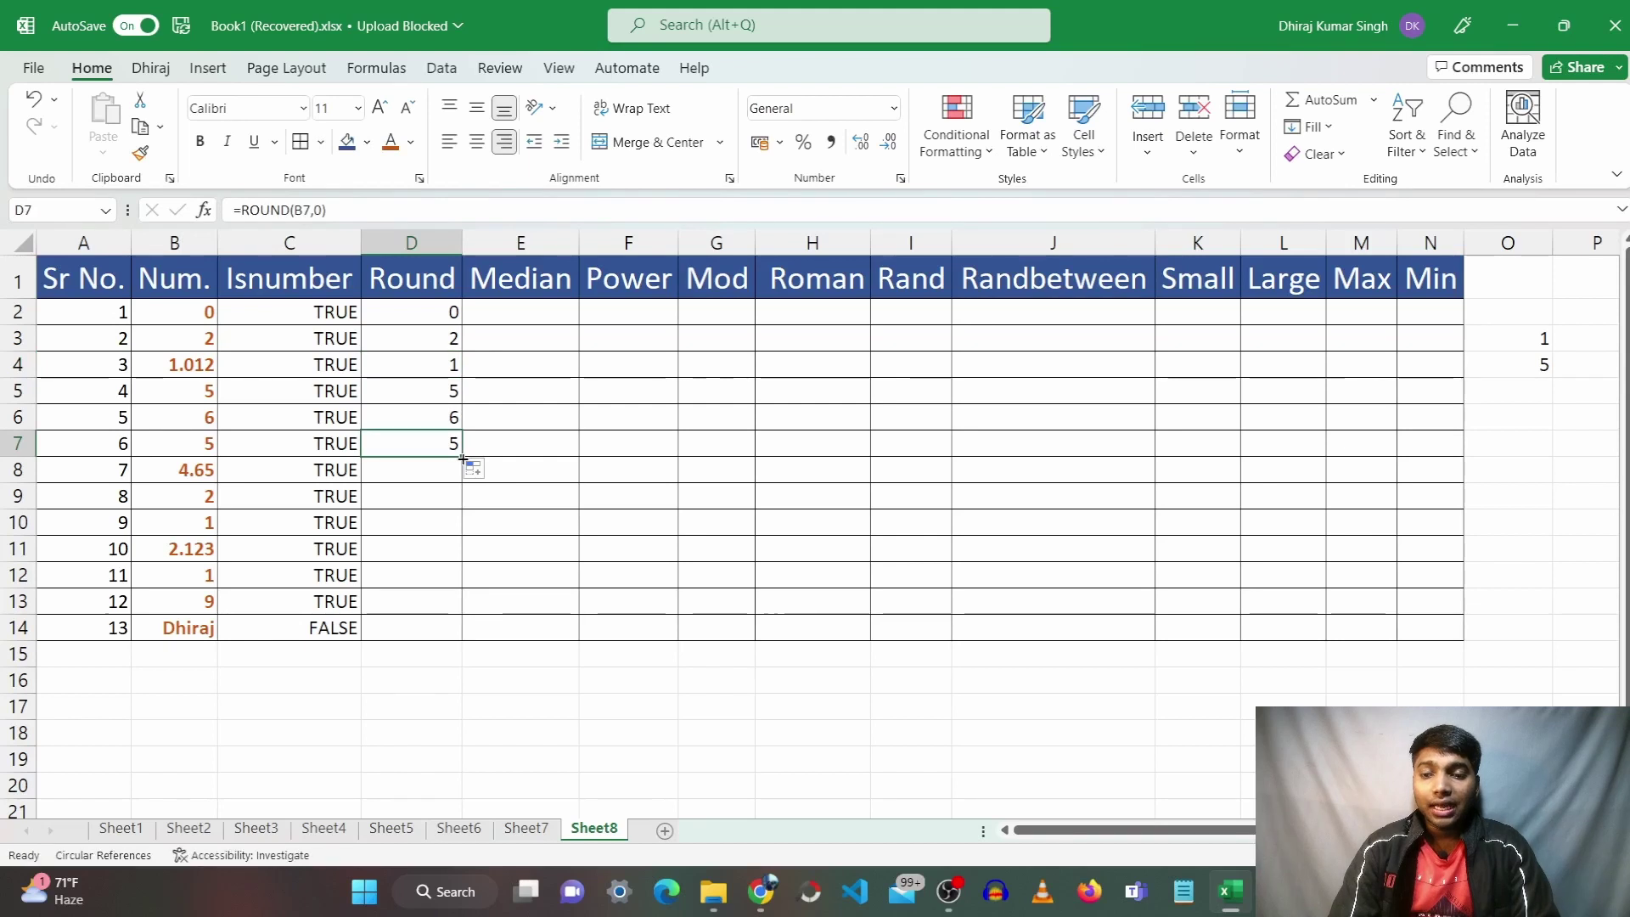
left_click_drag(461, 456, 459, 628)
left_click(197, 471)
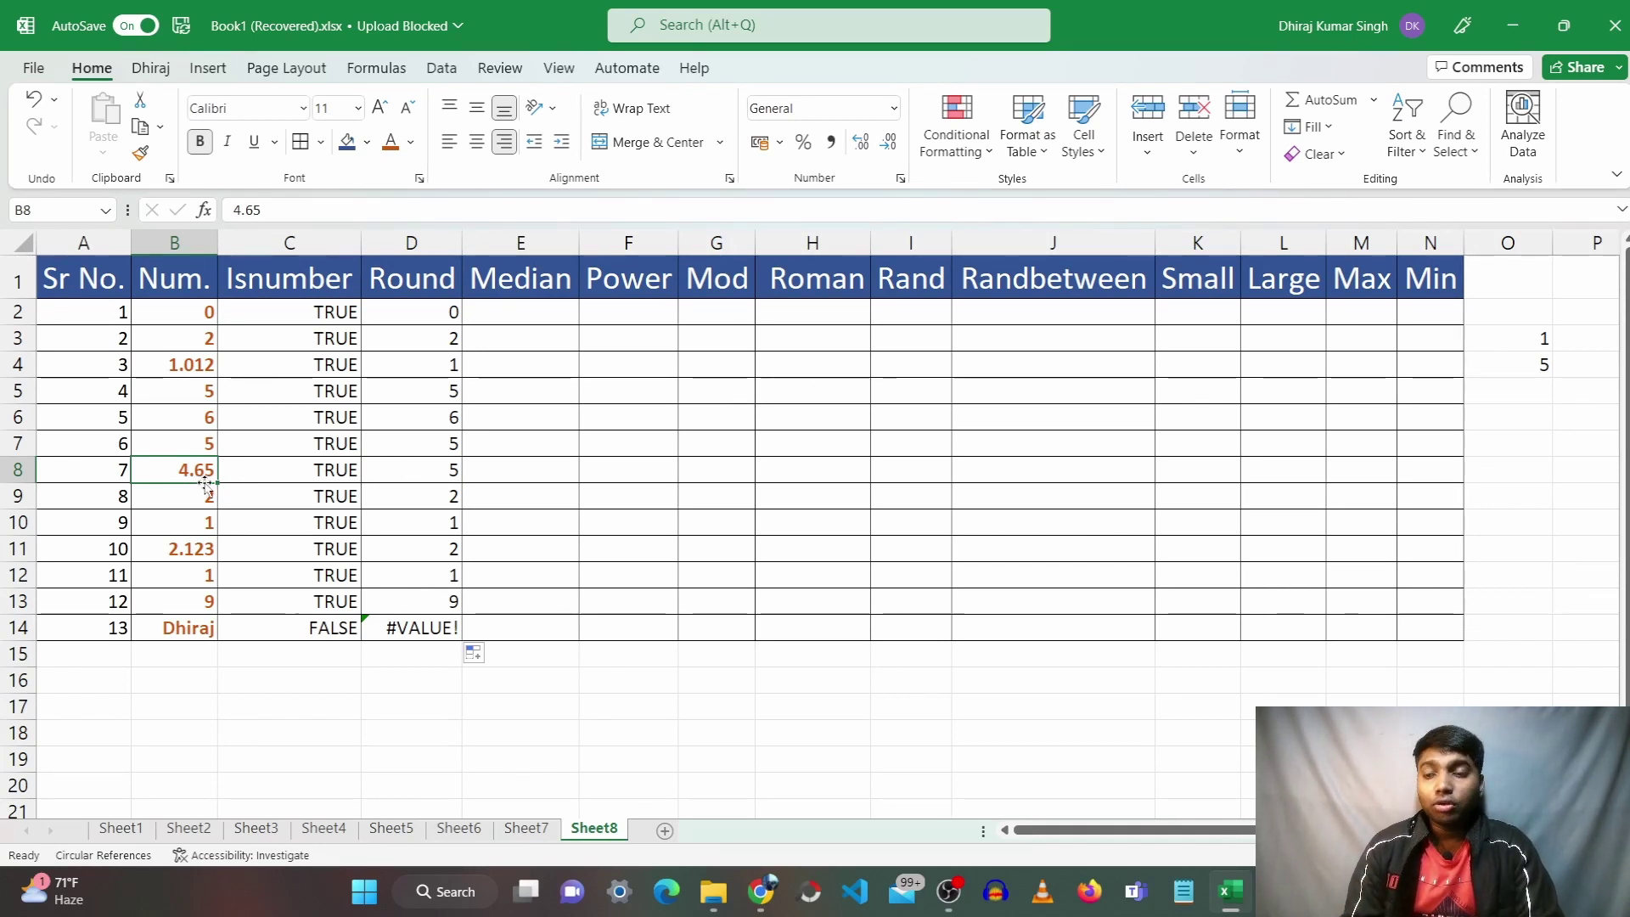
Change D8's formula to =ROUND(B8,1) so 4.65 shows as 4.7
left_click(440, 475)
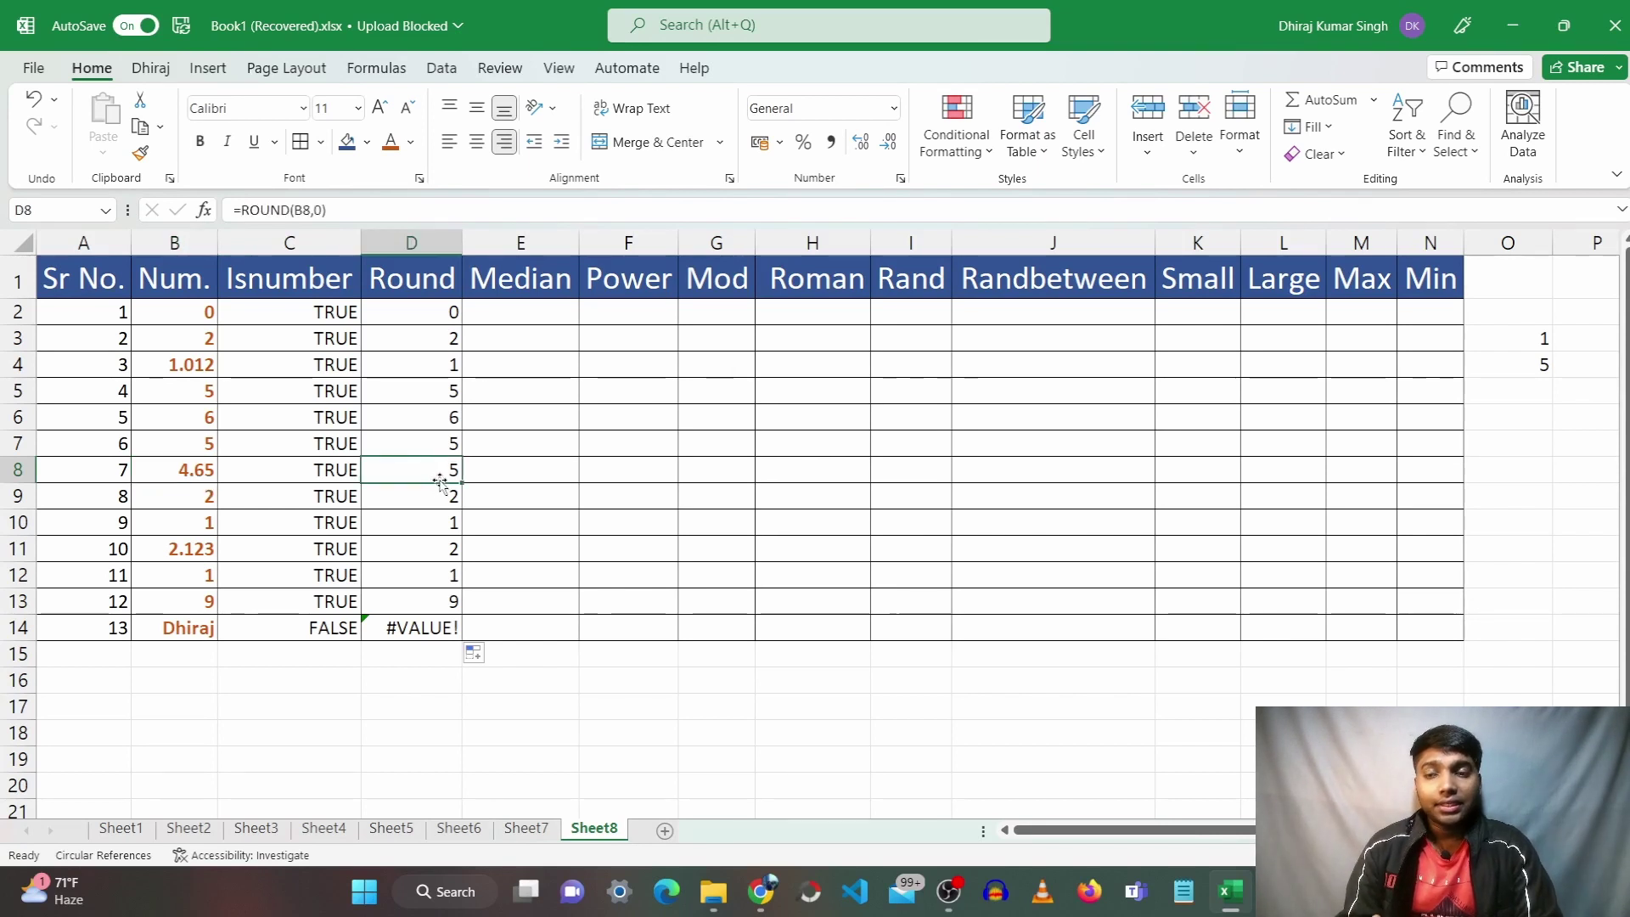
left_click(323, 211)
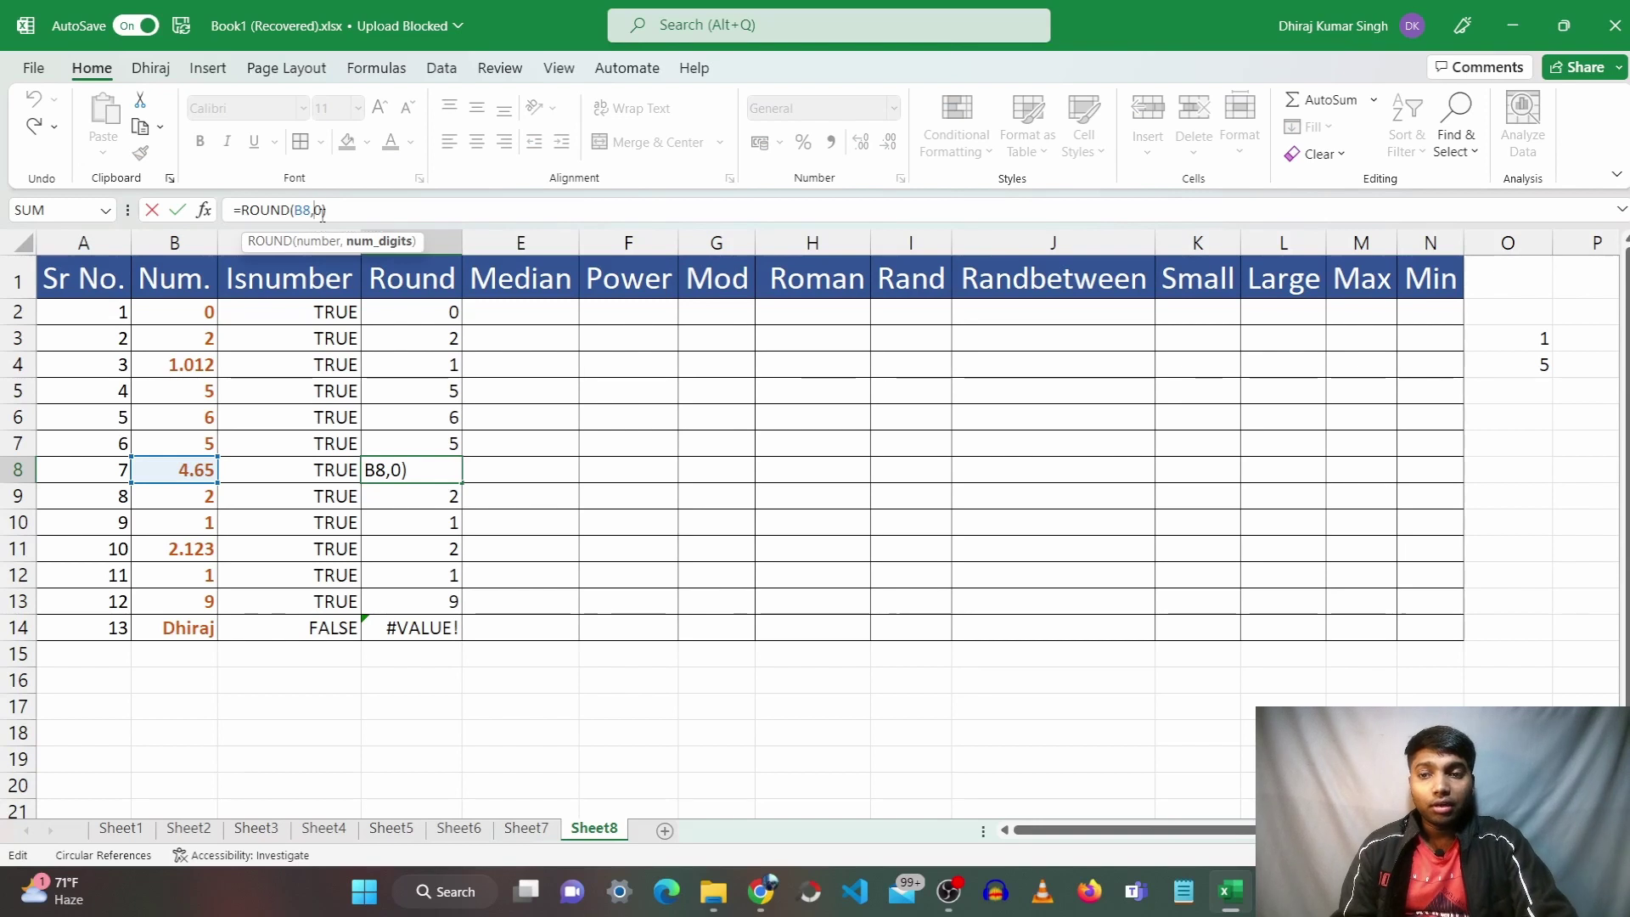
key("BackSpace")
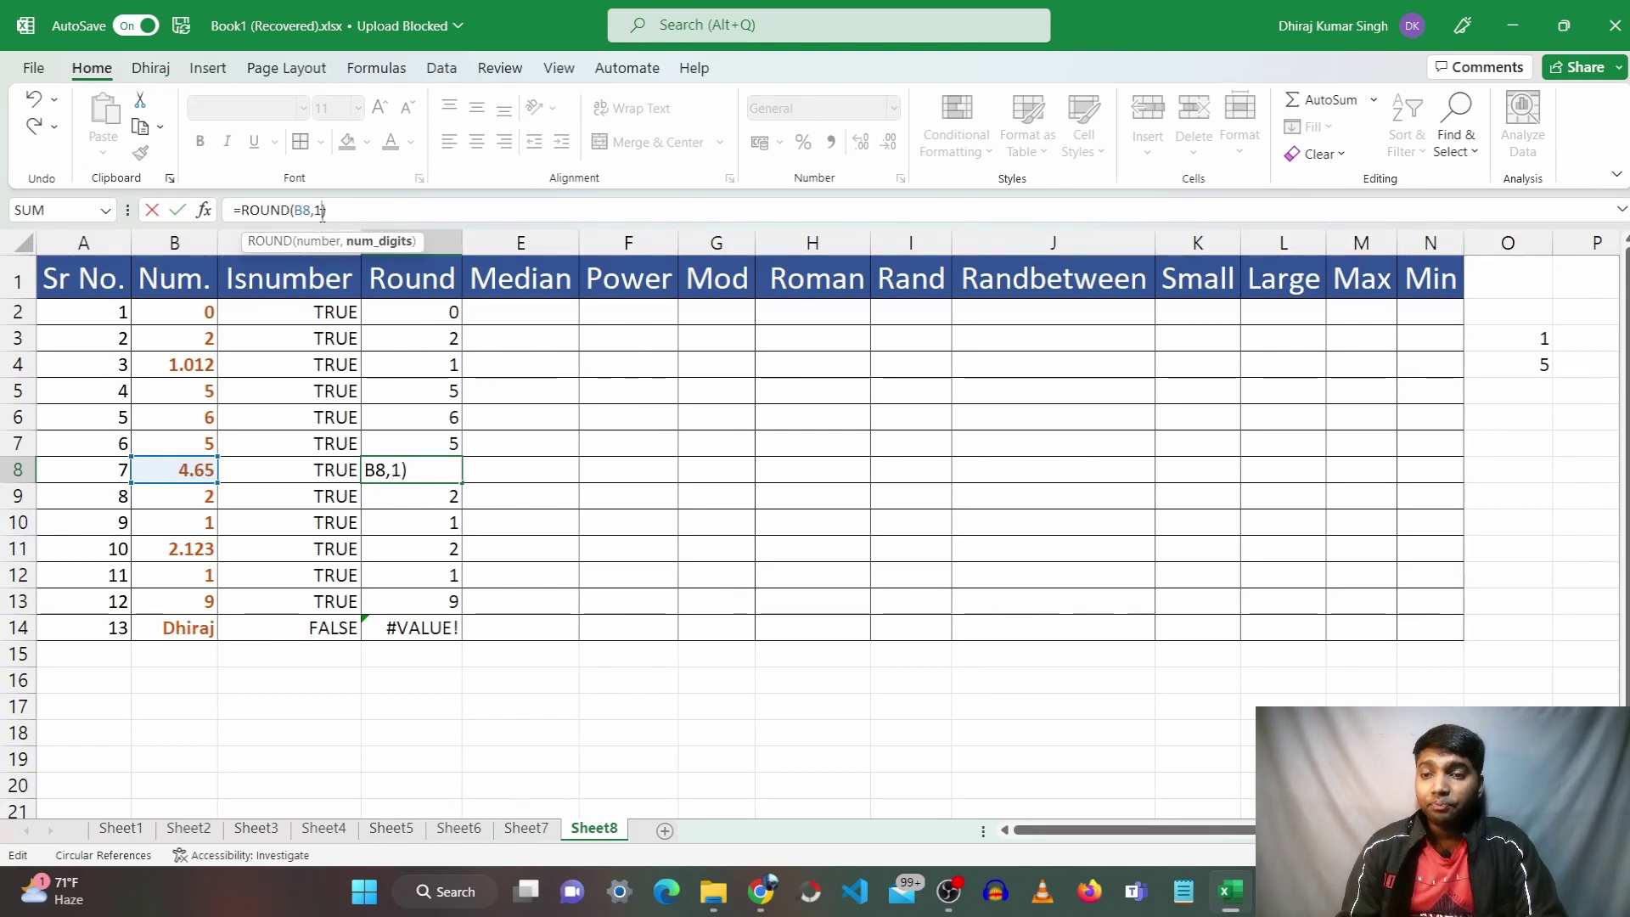
type("1")
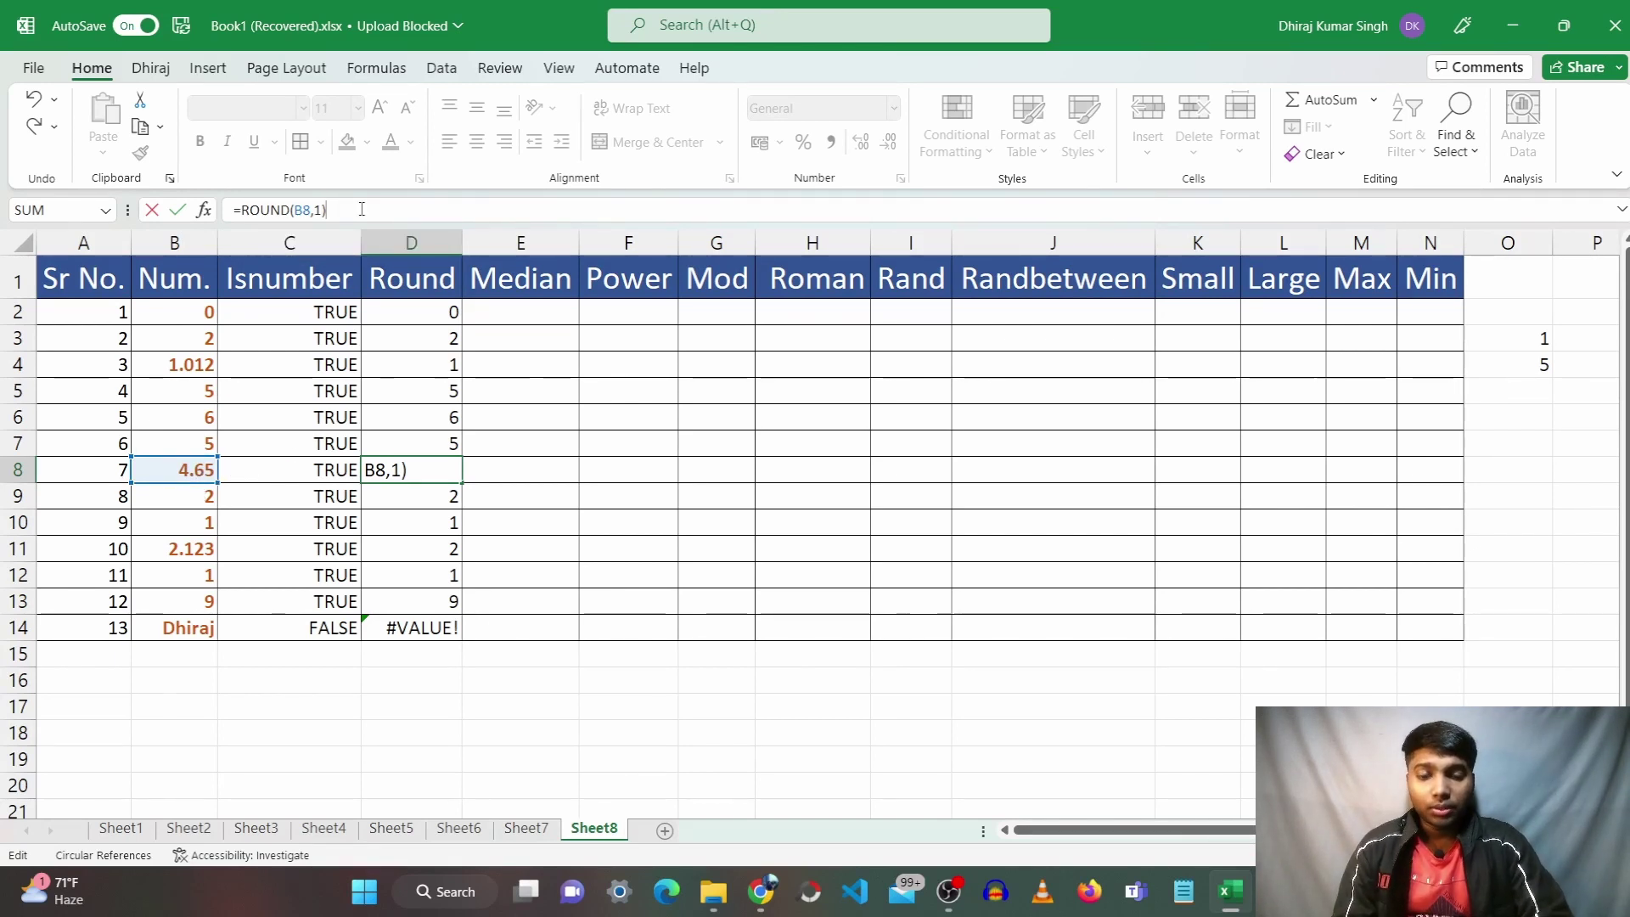
key("Return")
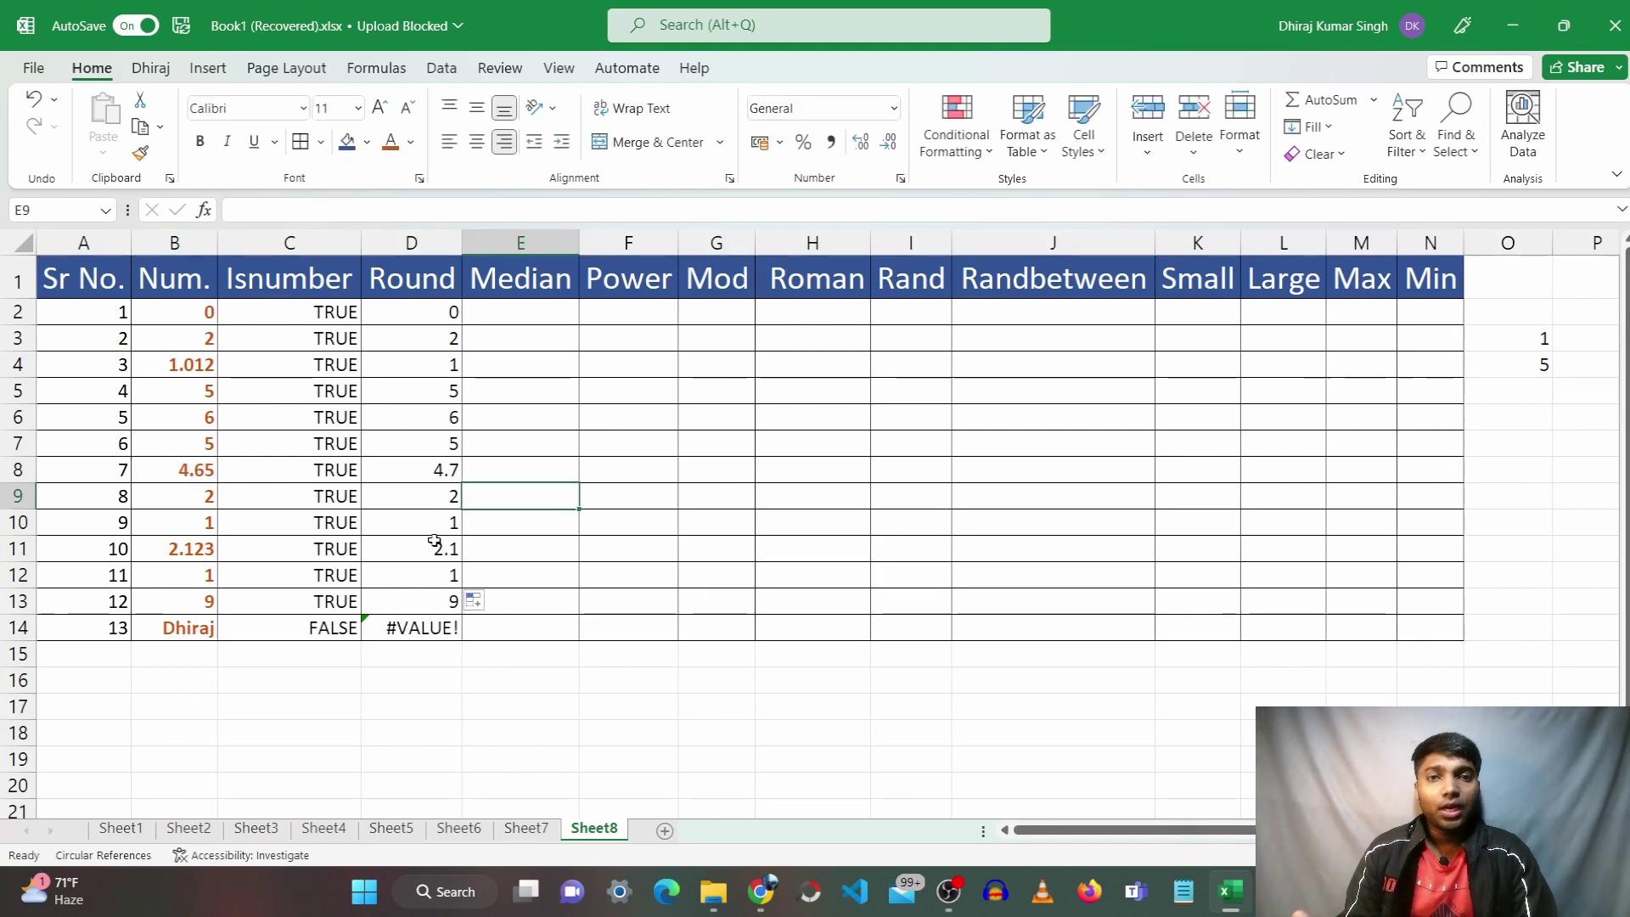
left_click(440, 470)
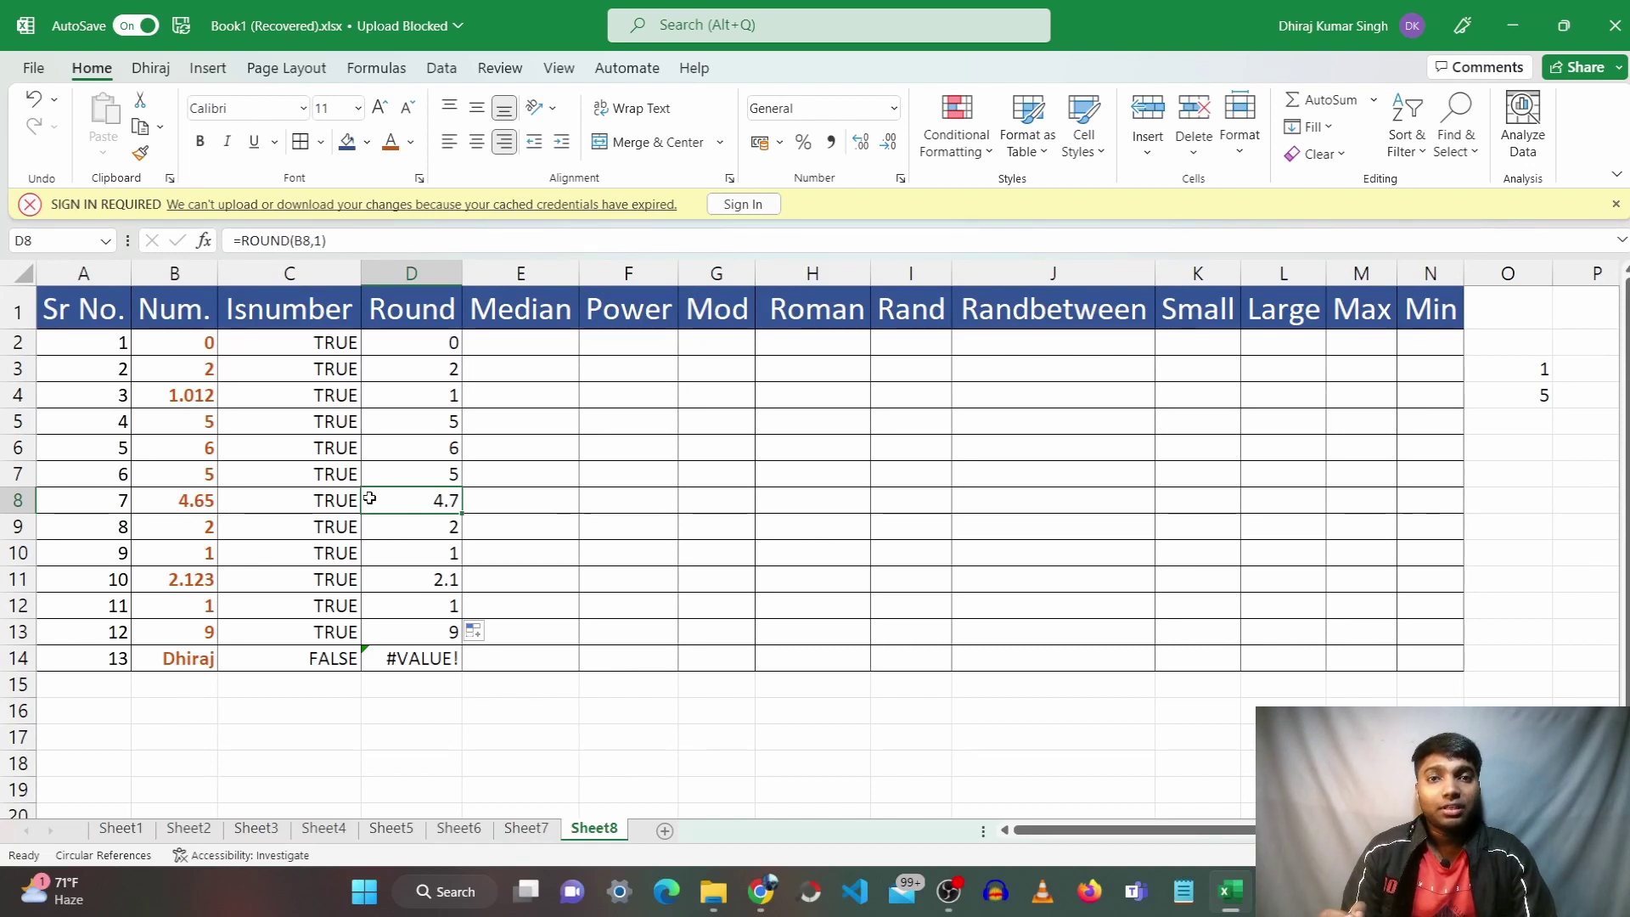
Compare the #VALUE! error in D14 with the text entry in B14
left_click(424, 660)
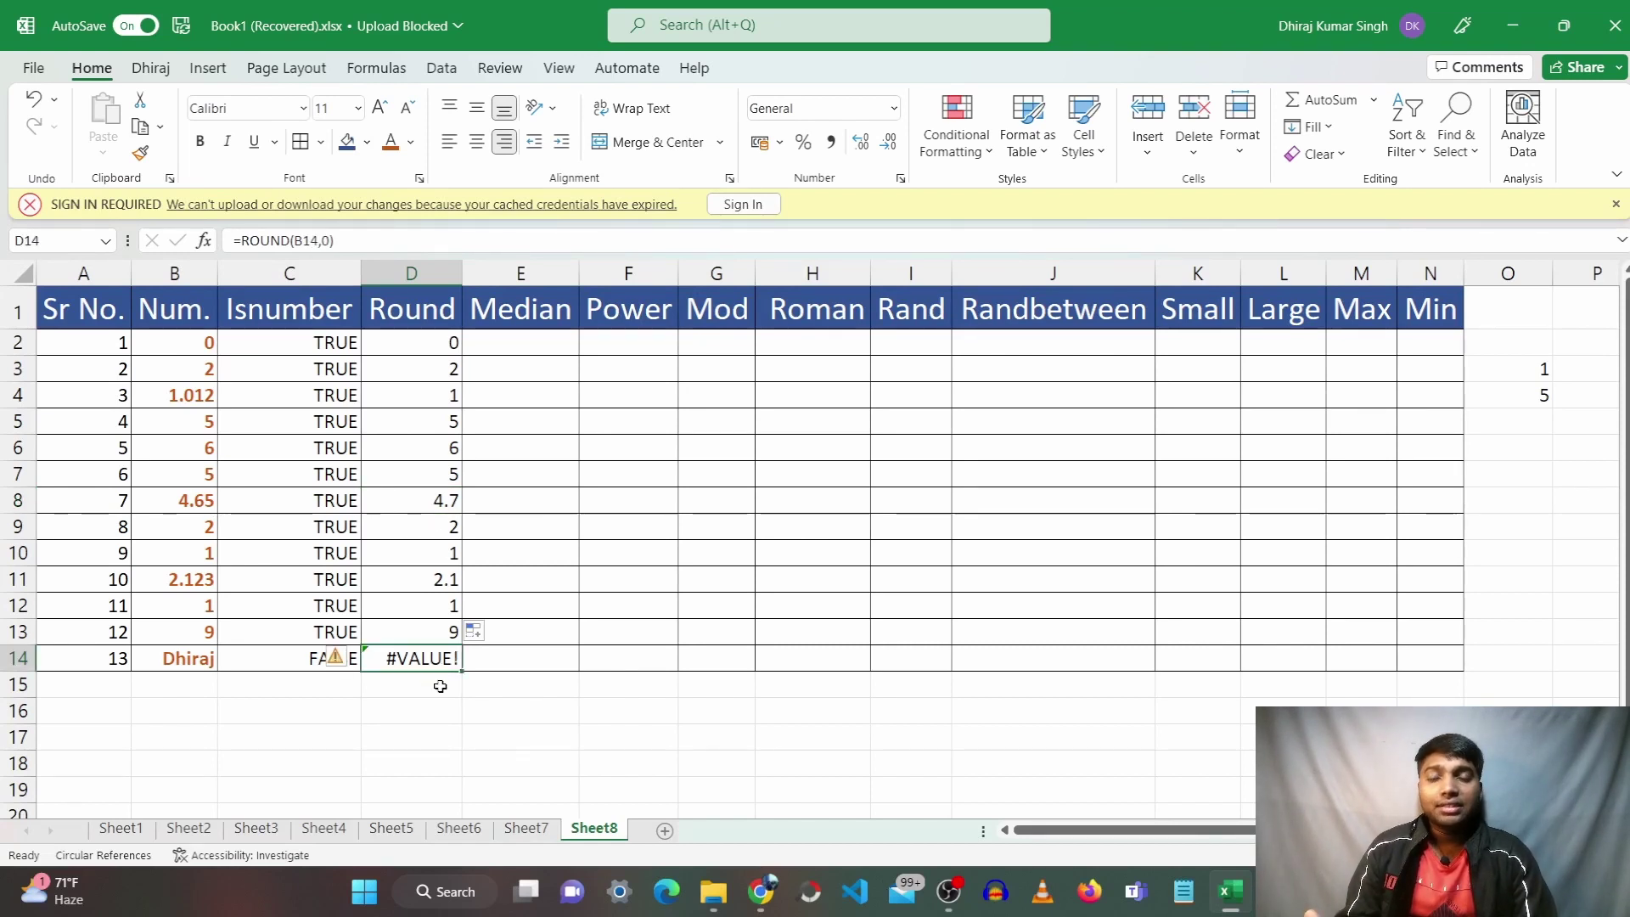
left_click(197, 662)
left_click(284, 676)
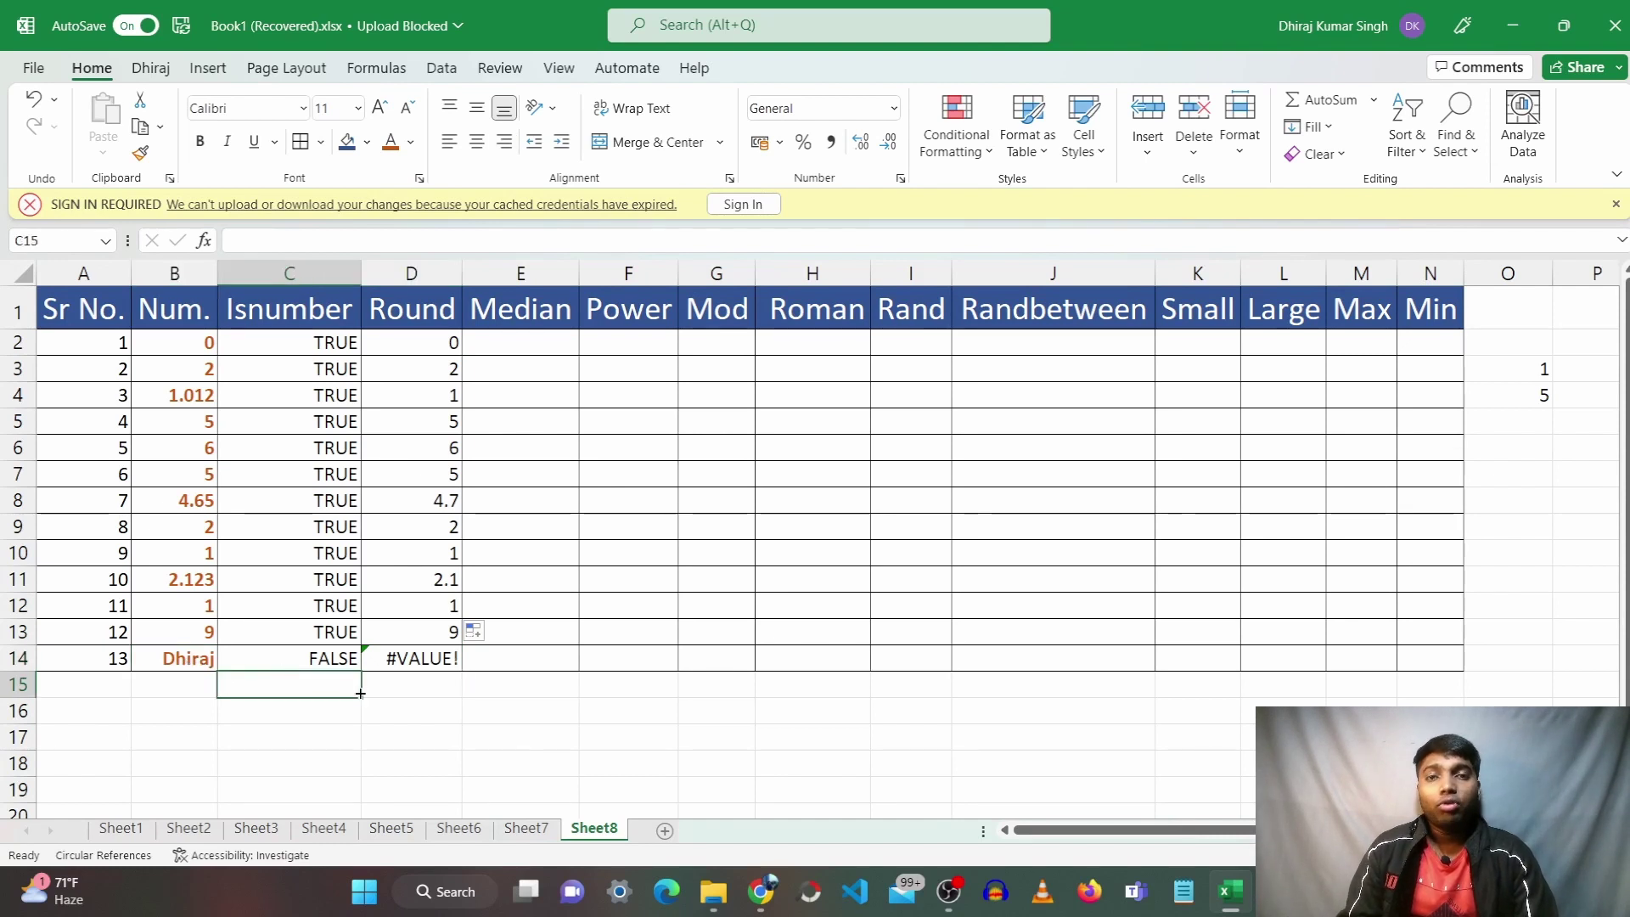
left_click(549, 346)
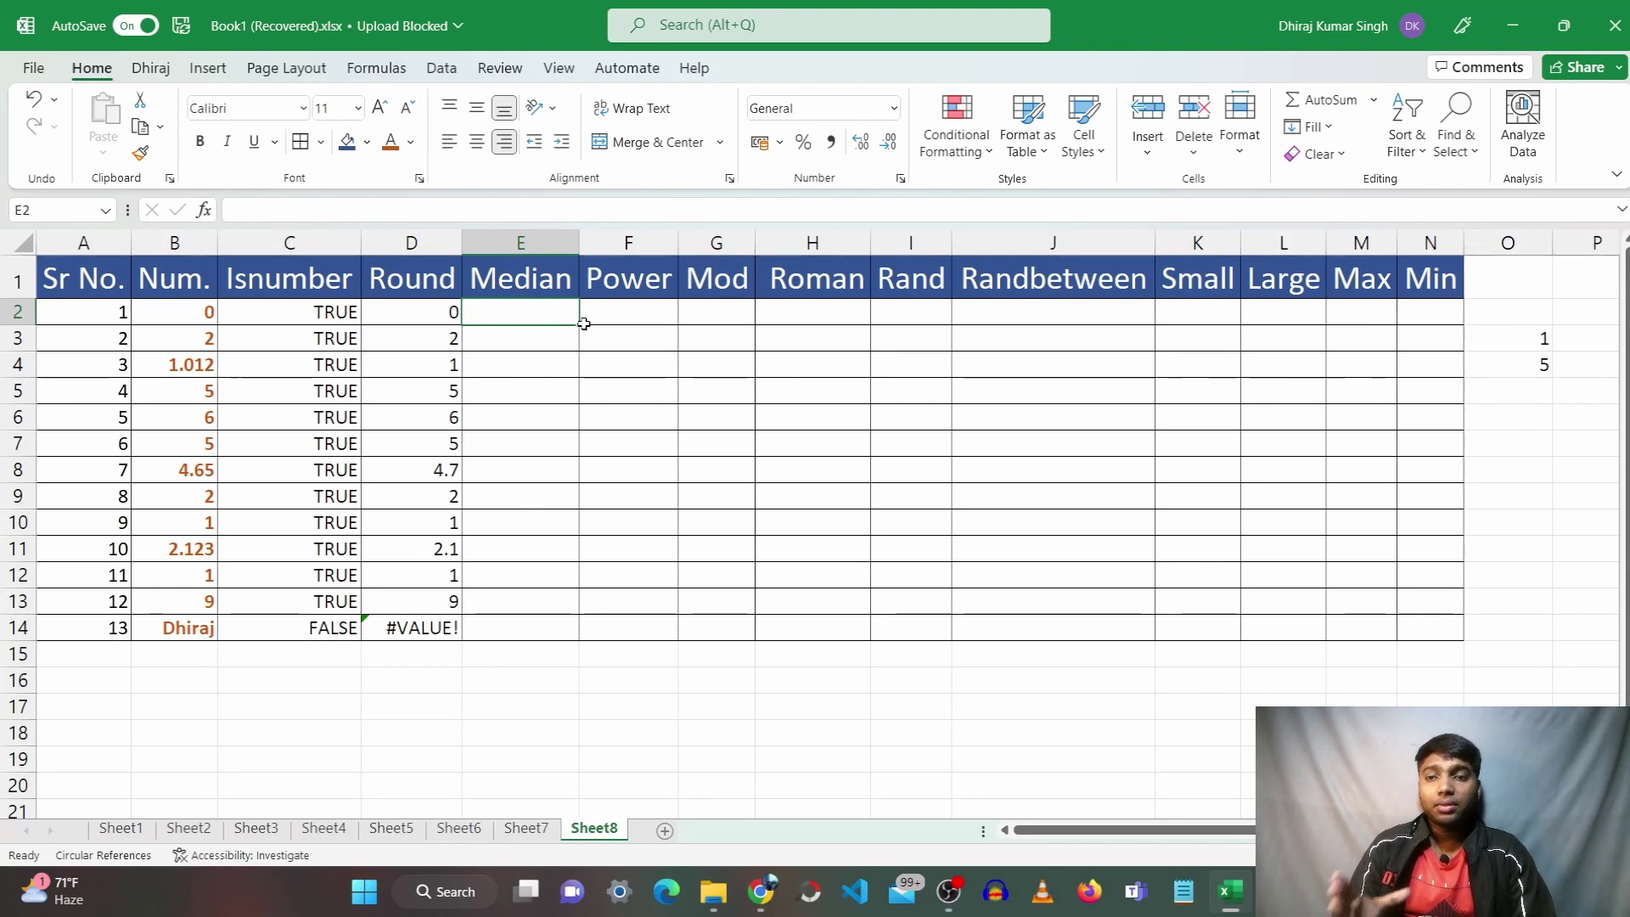
Enter a MEDIAN formula in E2, first over the range O3:O4
type("=")
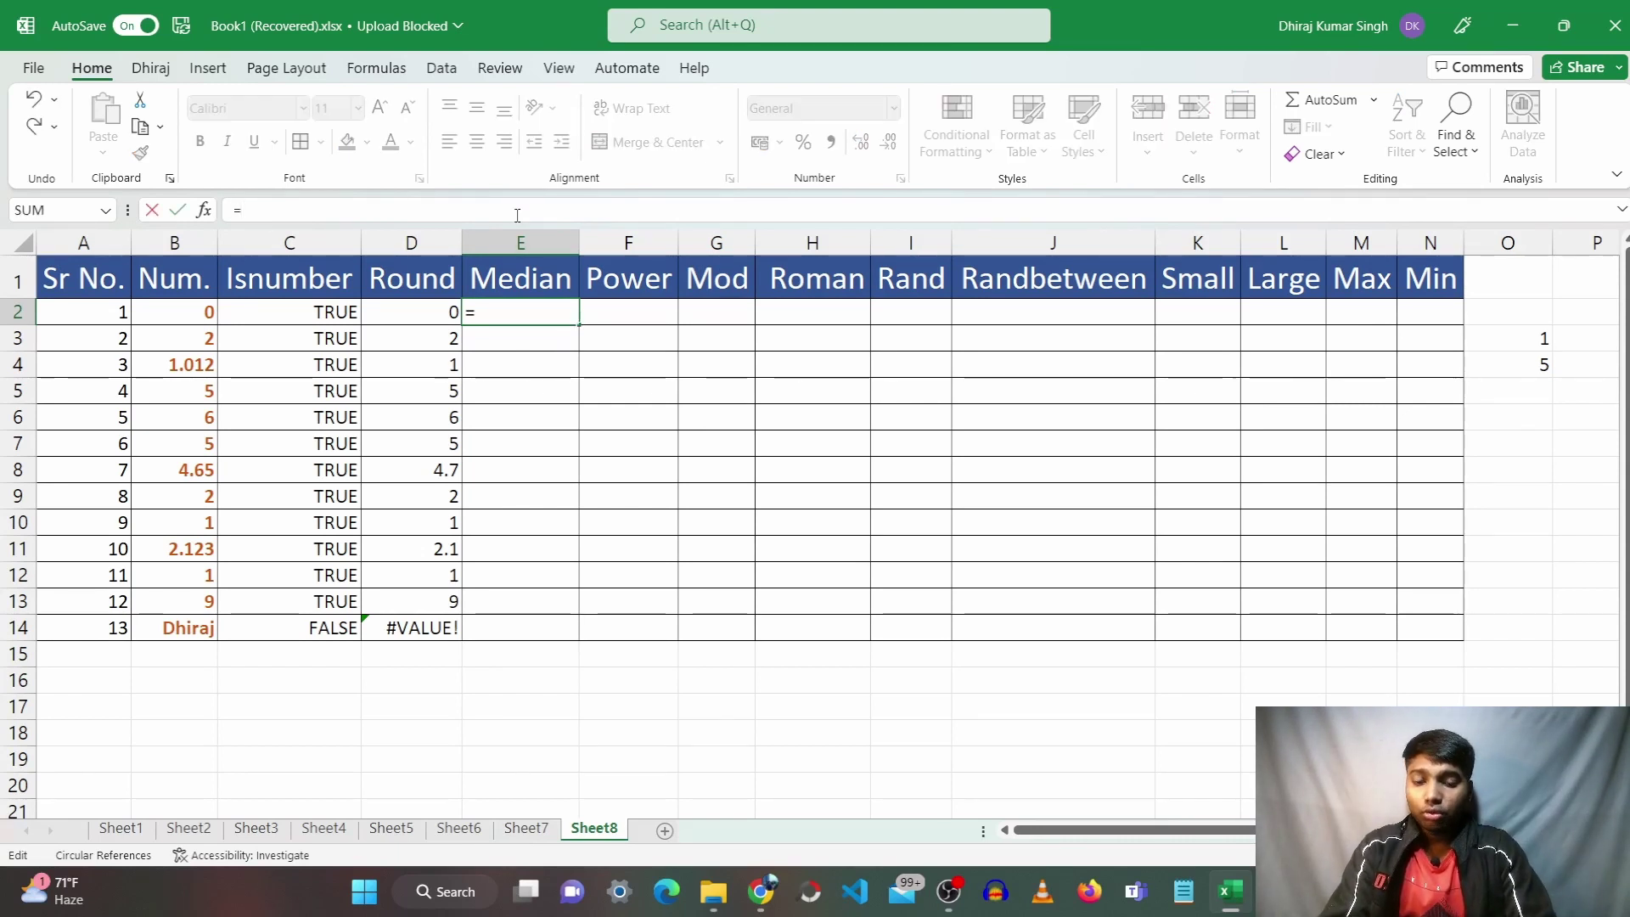
type("MEDIA")
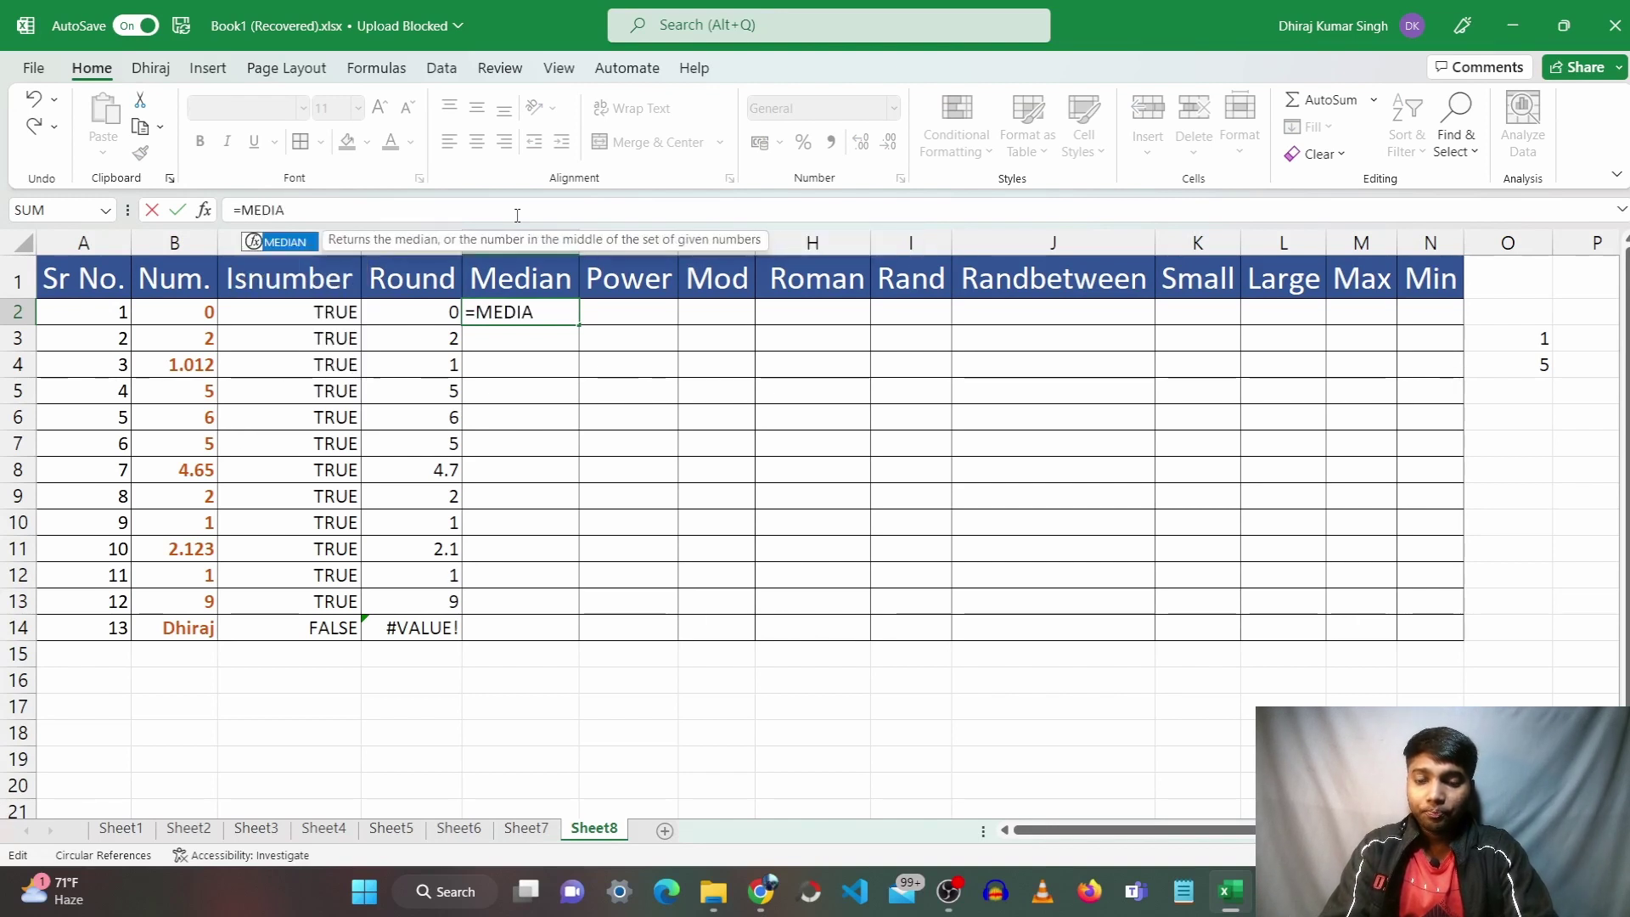
type("N(")
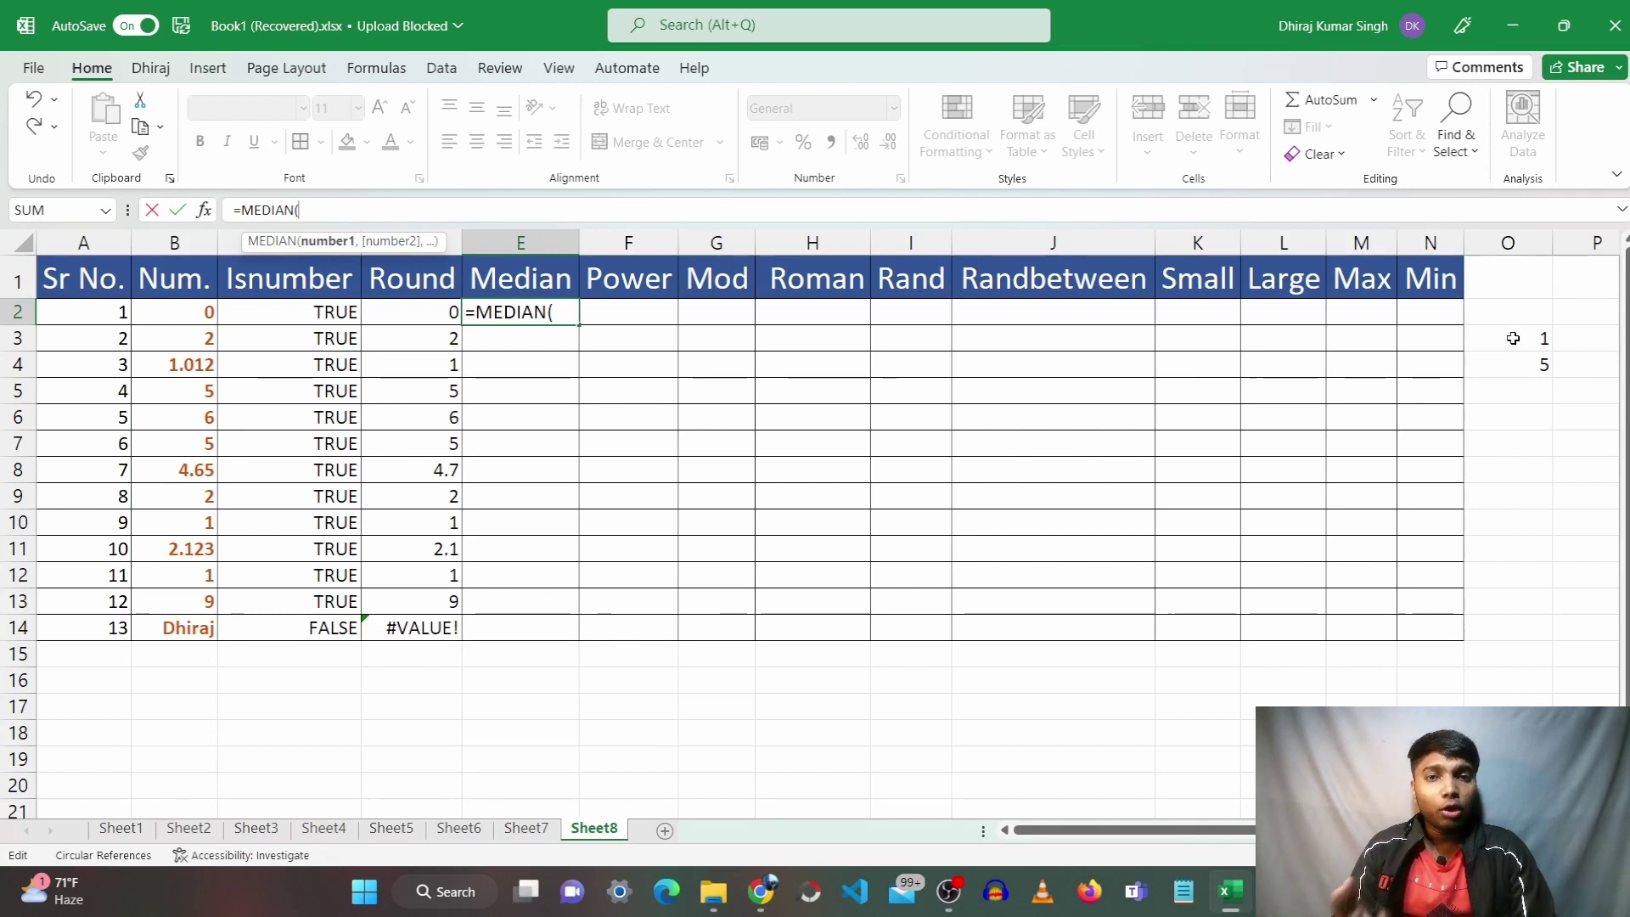
left_click_drag(1518, 338, 1538, 364)
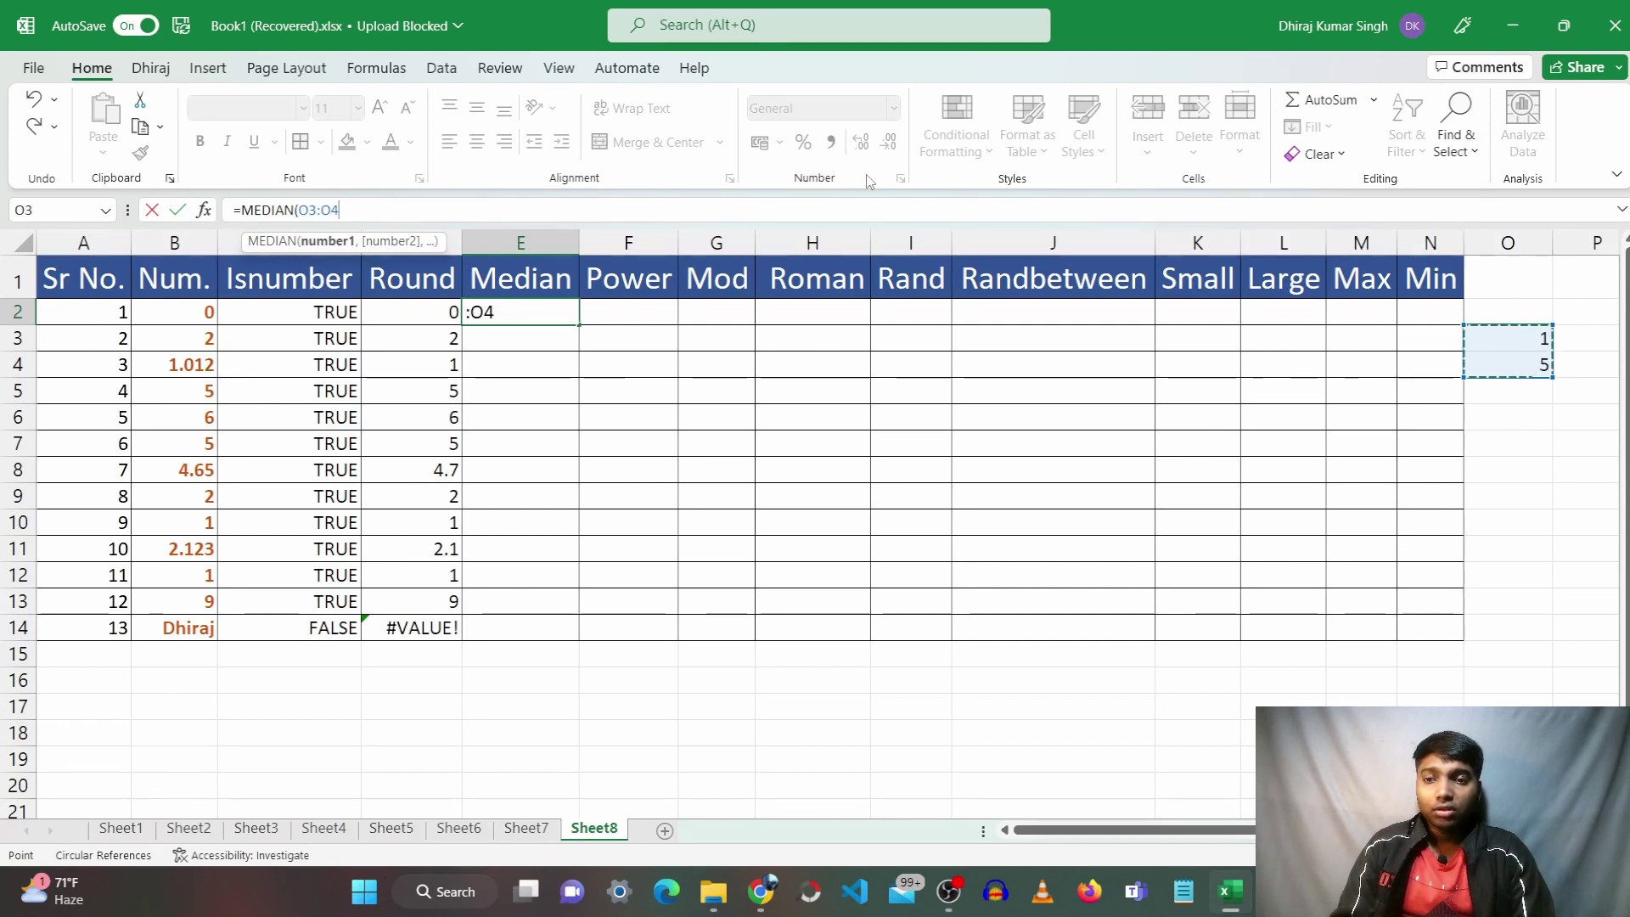
type(")")
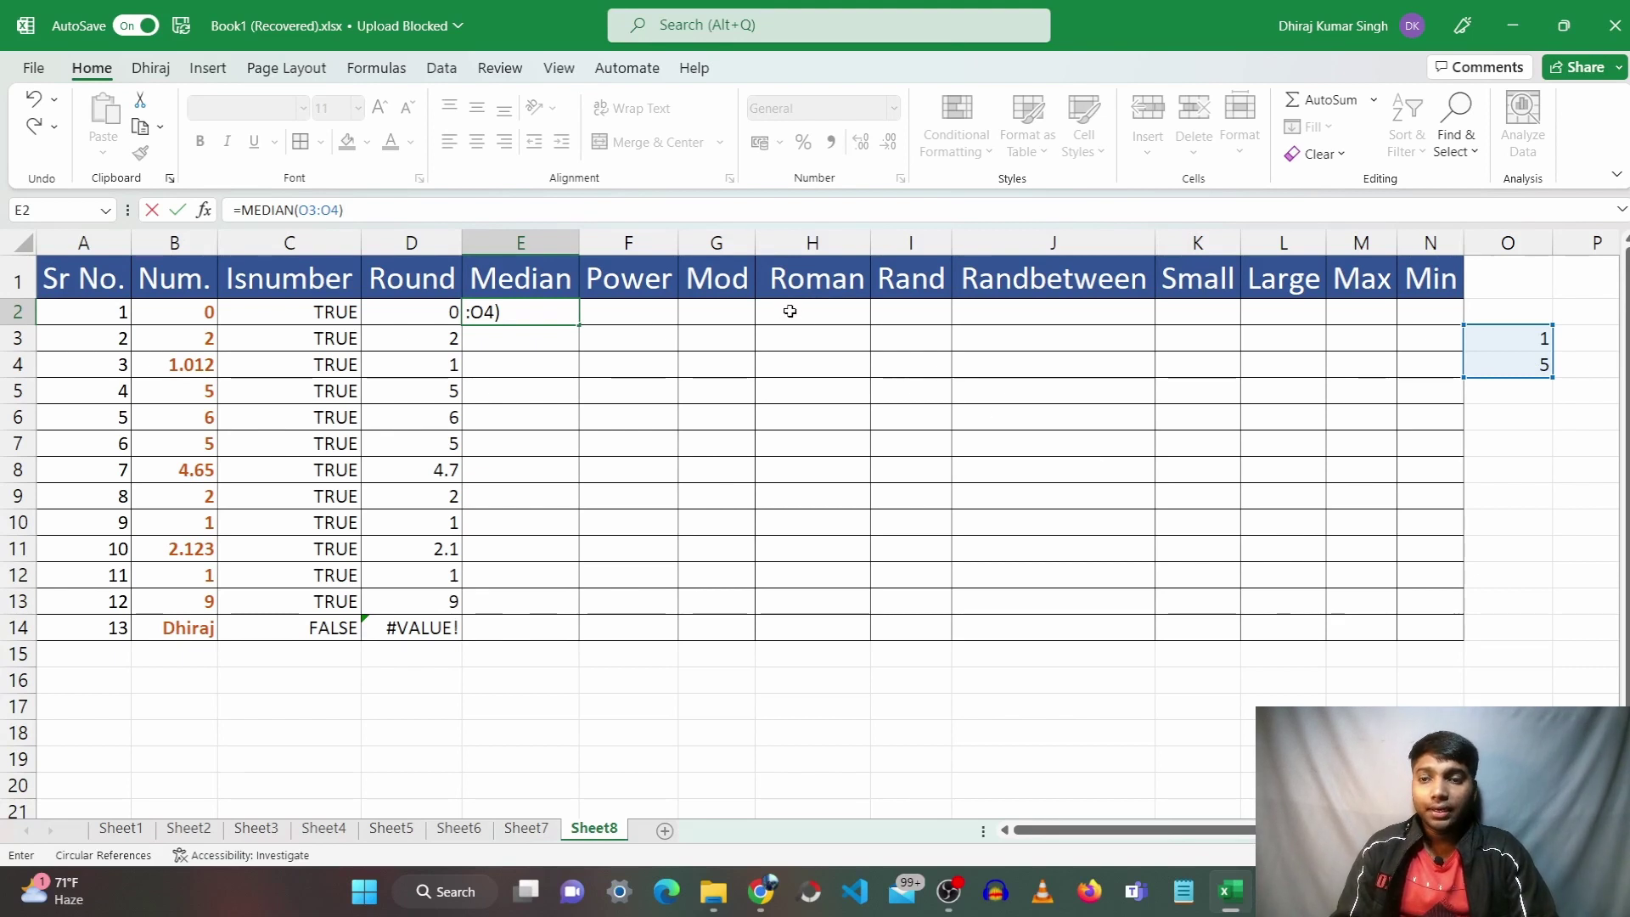
key("Return")
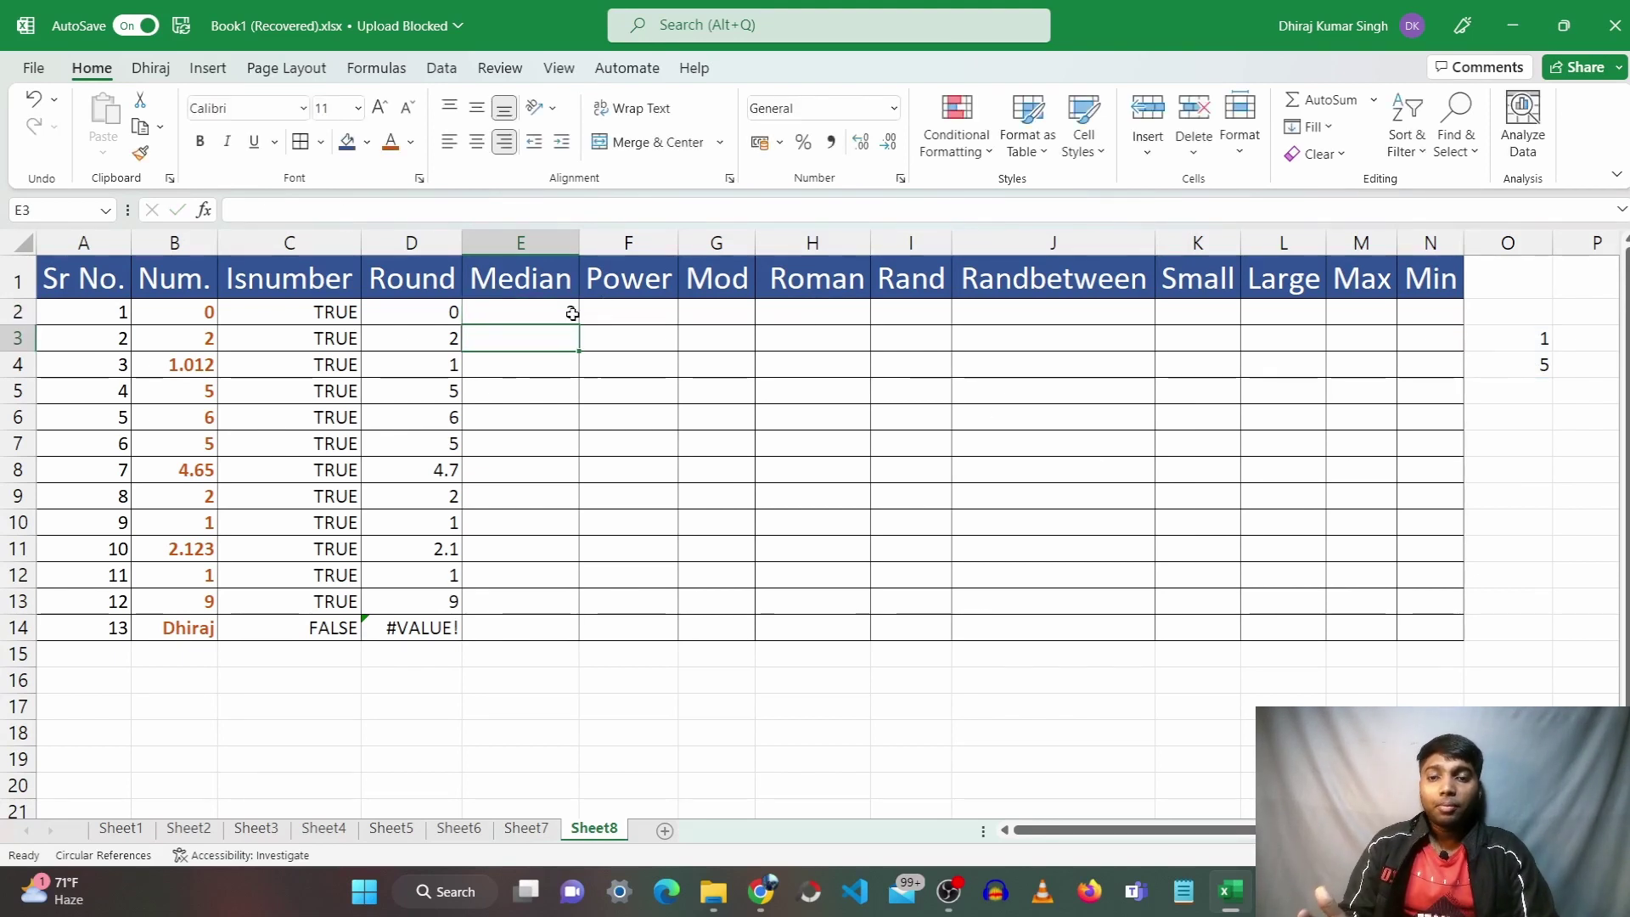
left_click(572, 313)
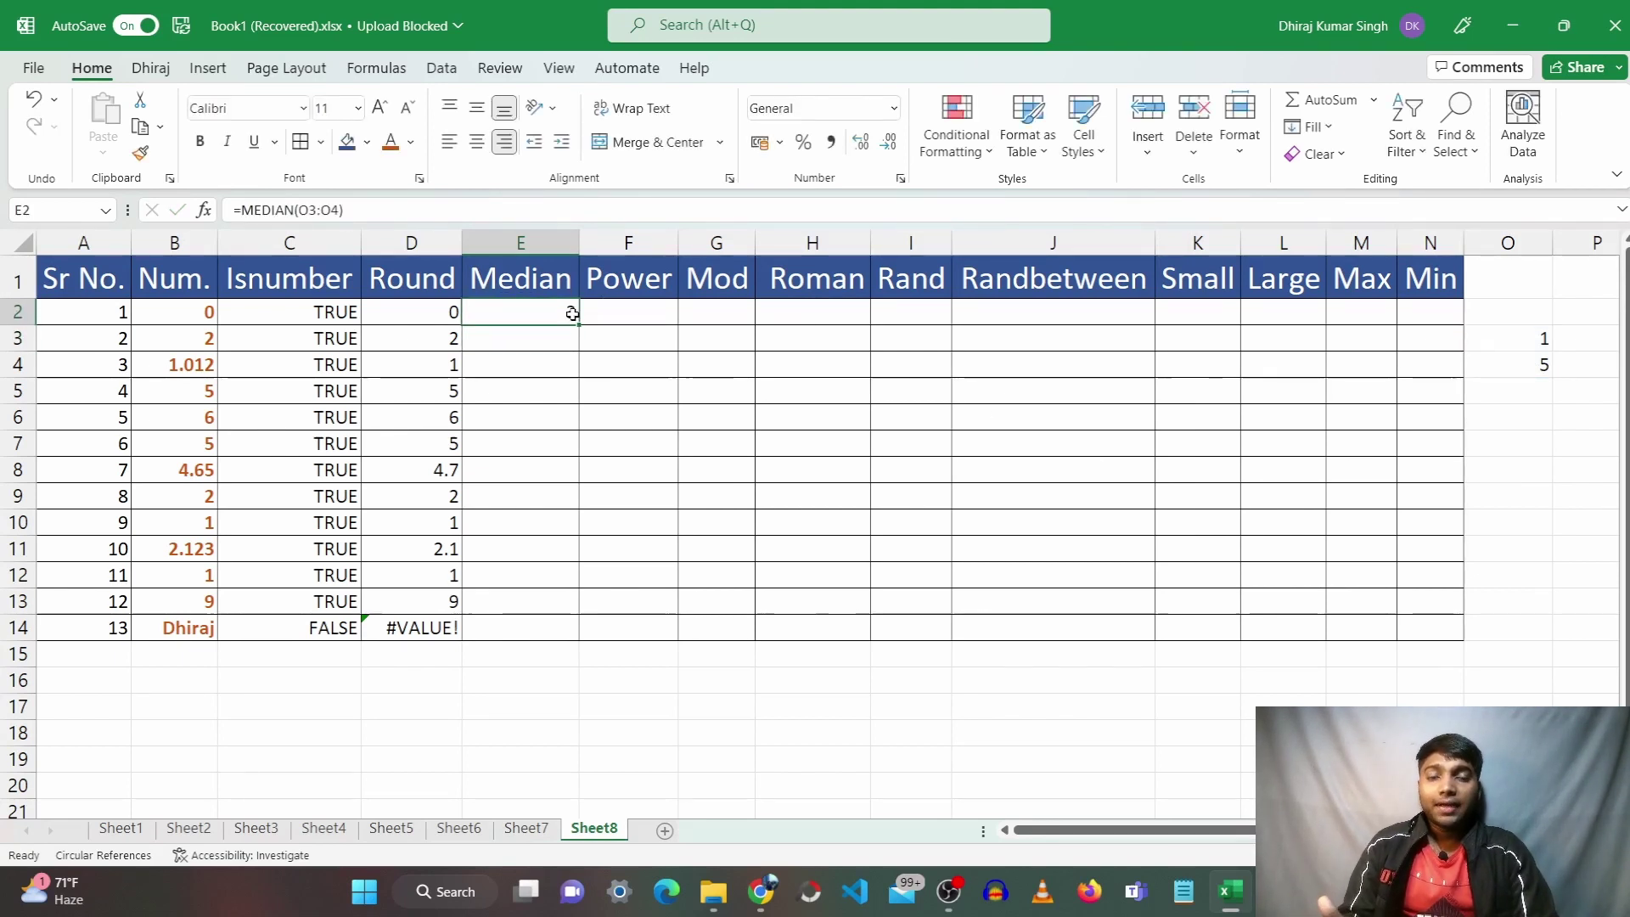
Correct the MEDIAN range to the Sr No. values A2:A14, giving 7
left_click(342, 212)
key("BackSpace")
key("BackSpace")
key("BackSpace")
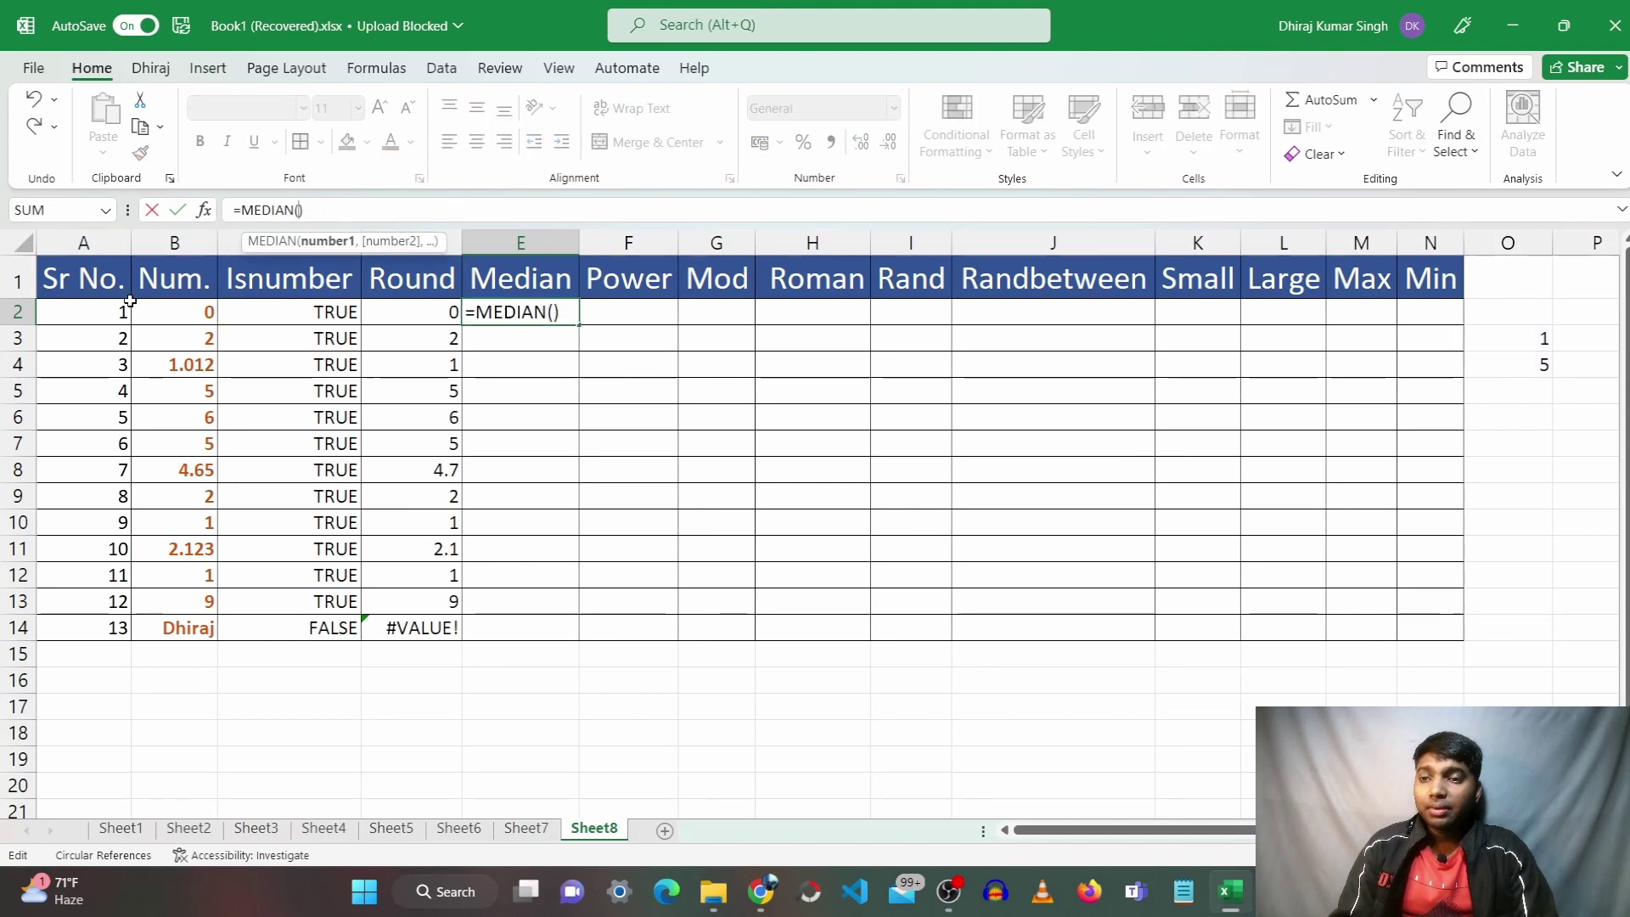
mouse_move(120, 313)
left_mouse_down()
mouse_move(126, 654)
mouse_move(124, 629)
left_mouse_up()
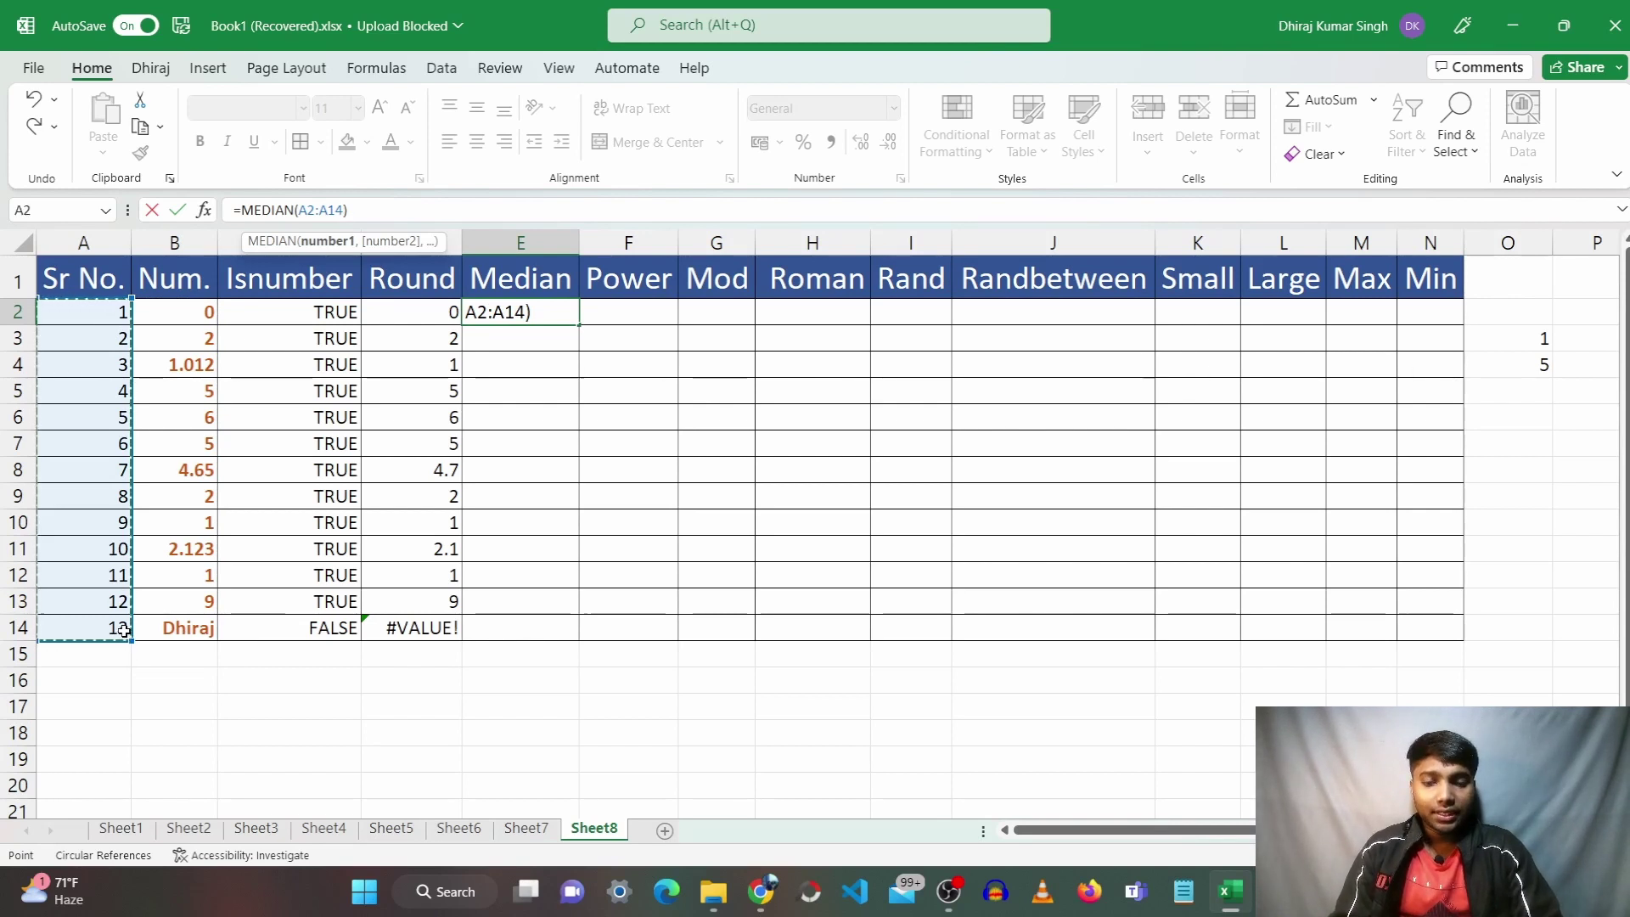
key("Right")
key("ctrl+z")
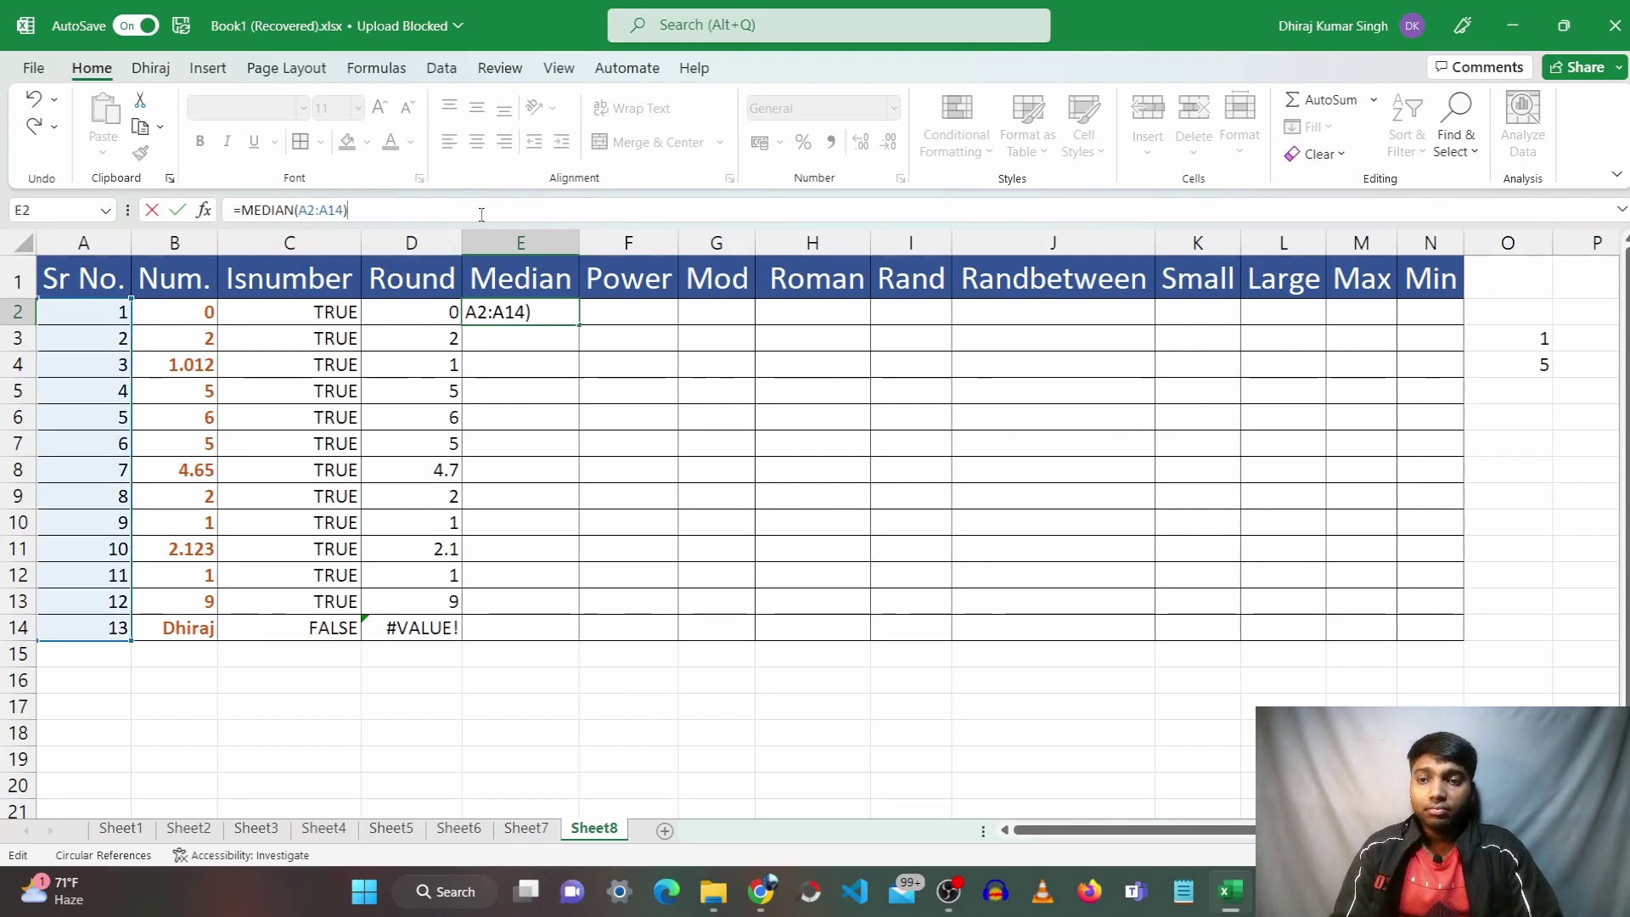
key("Return")
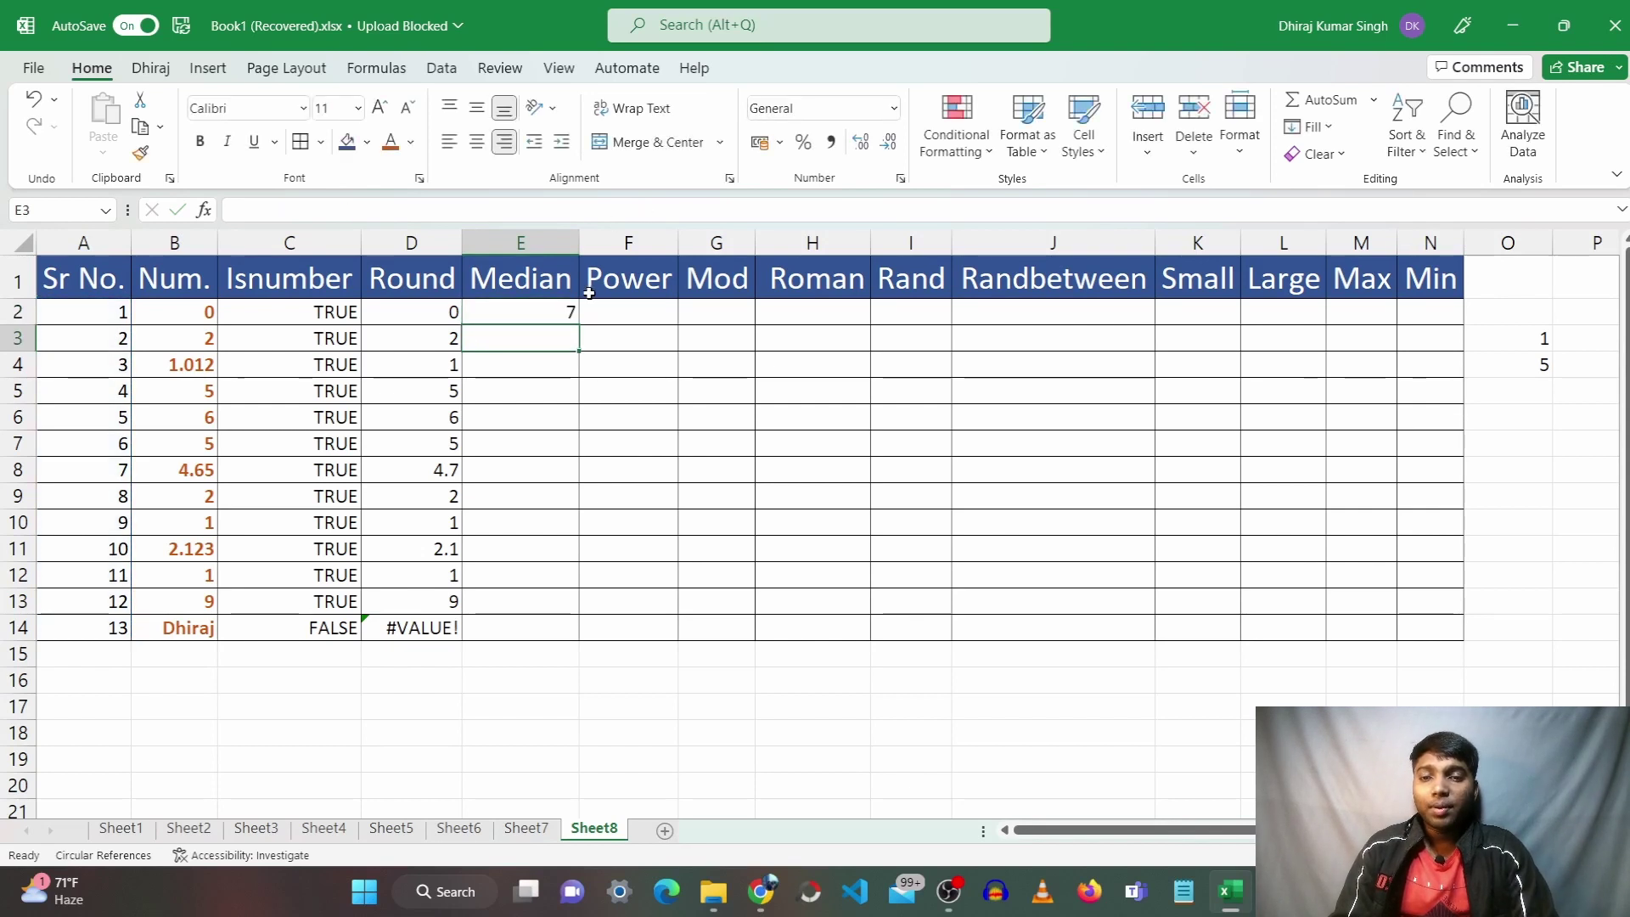
left_click(560, 308)
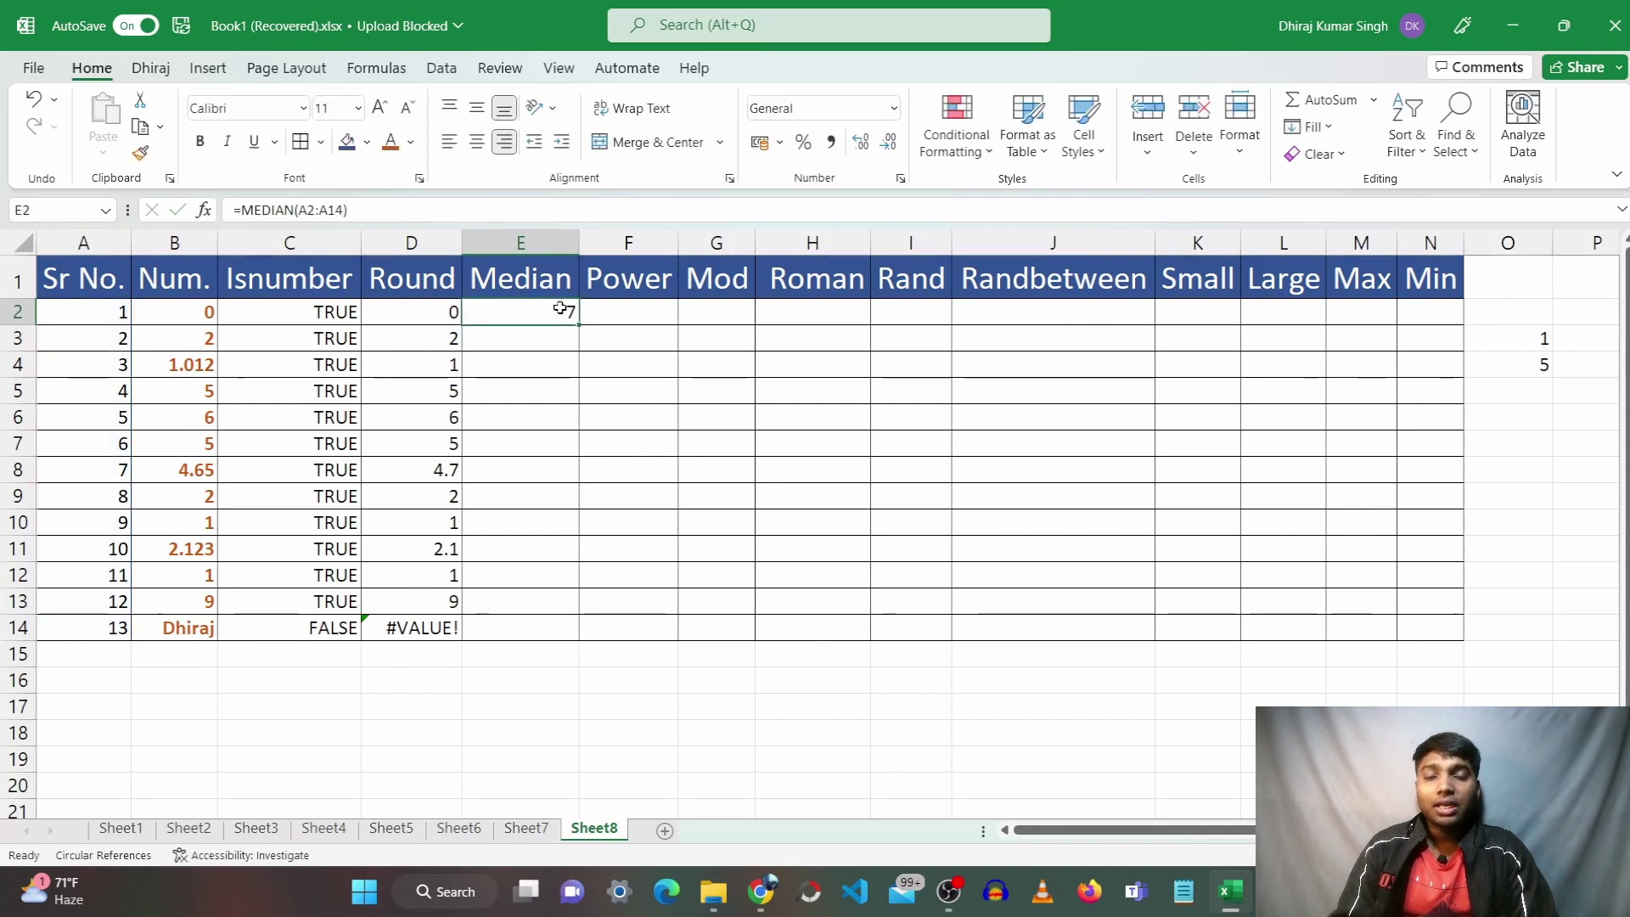
left_click(108, 468)
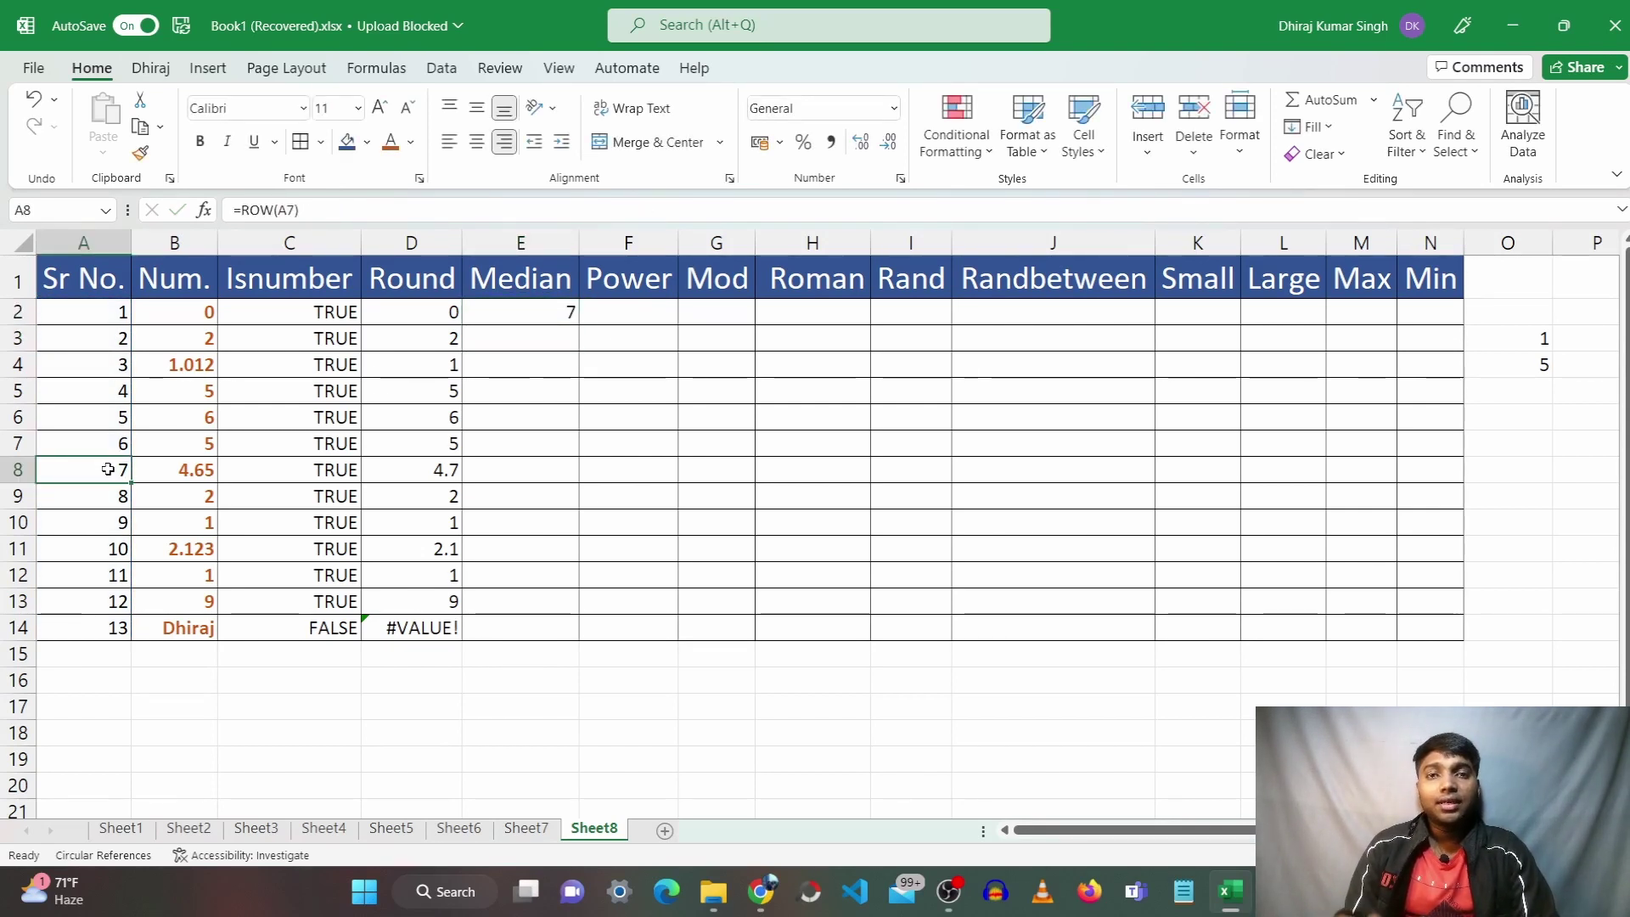
left_click(662, 318)
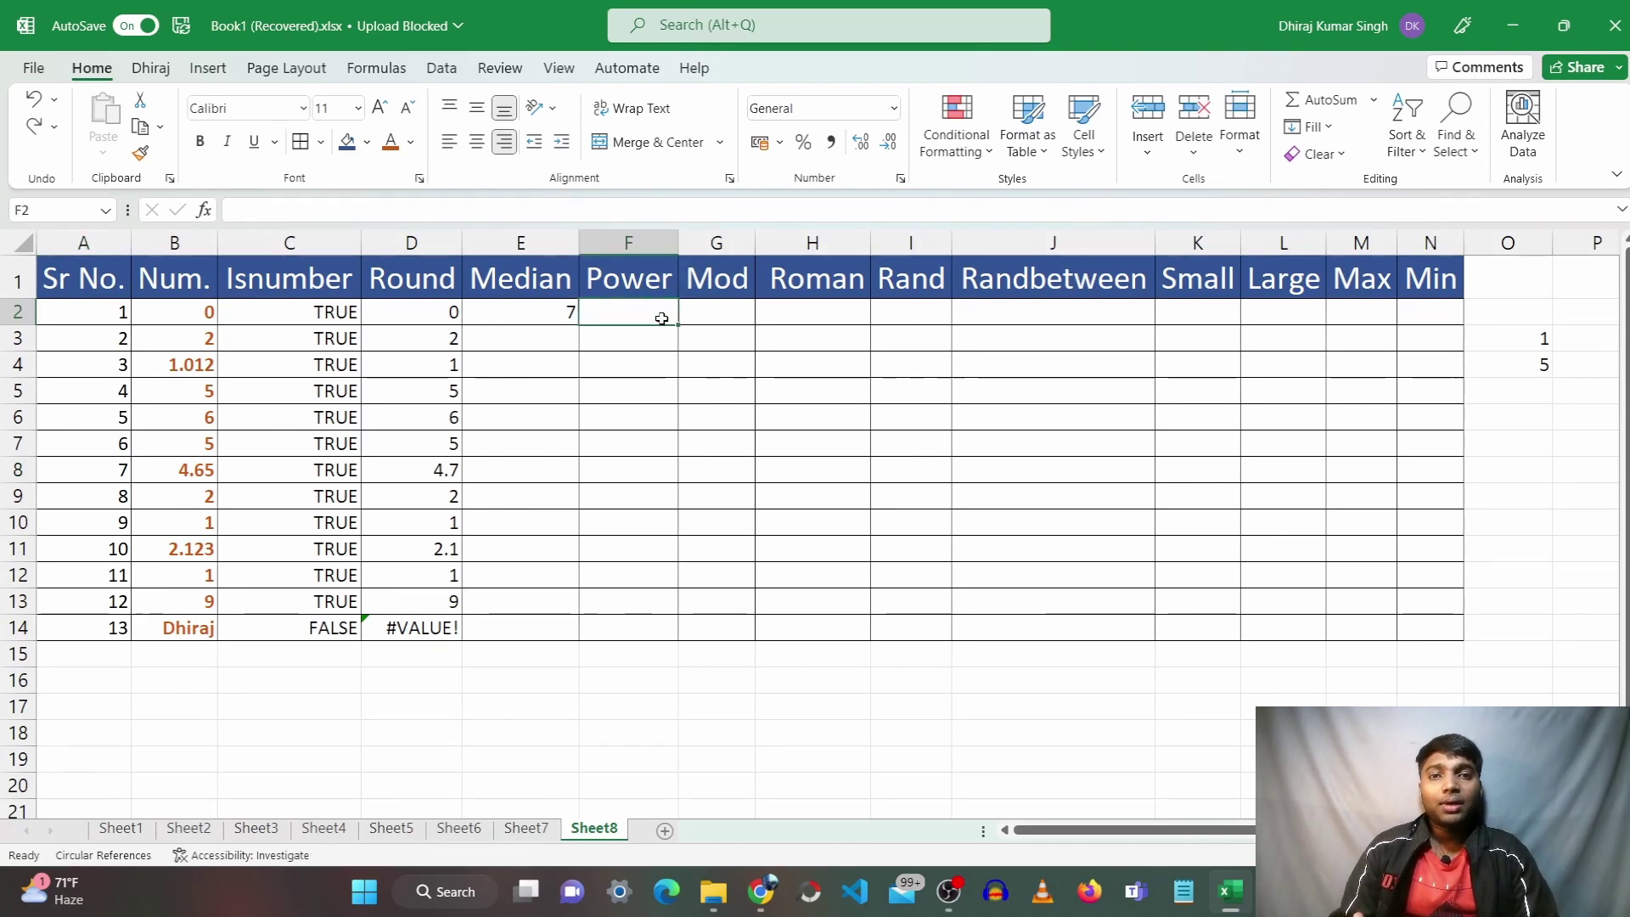
left_click(728, 336)
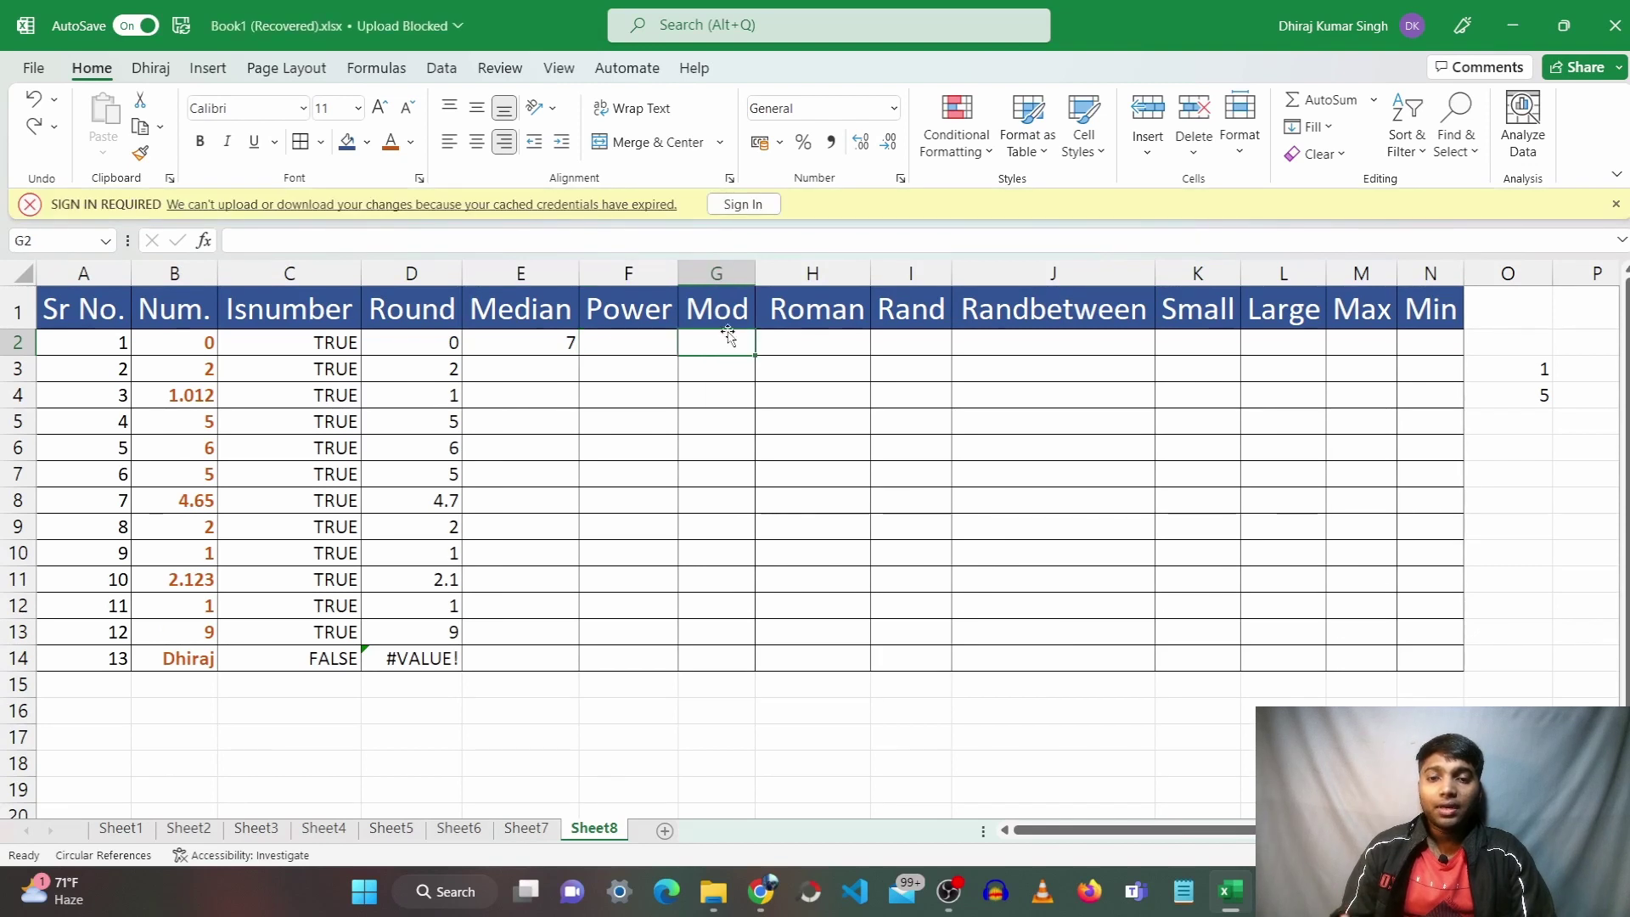
left_click(647, 355)
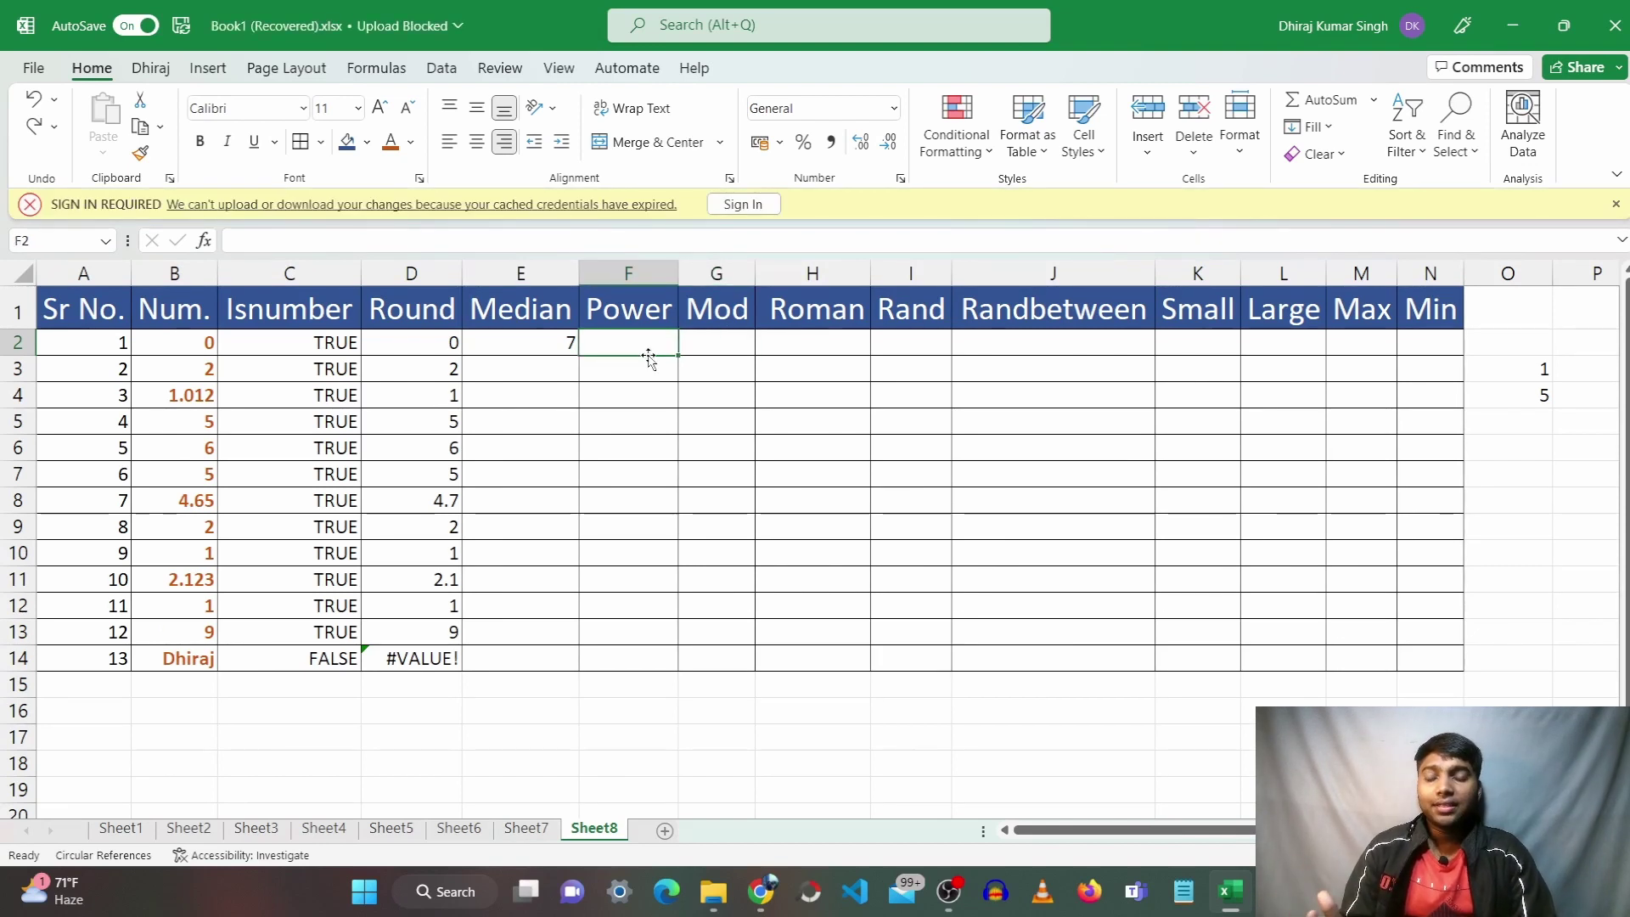
left_click(691, 348)
left_click(639, 358)
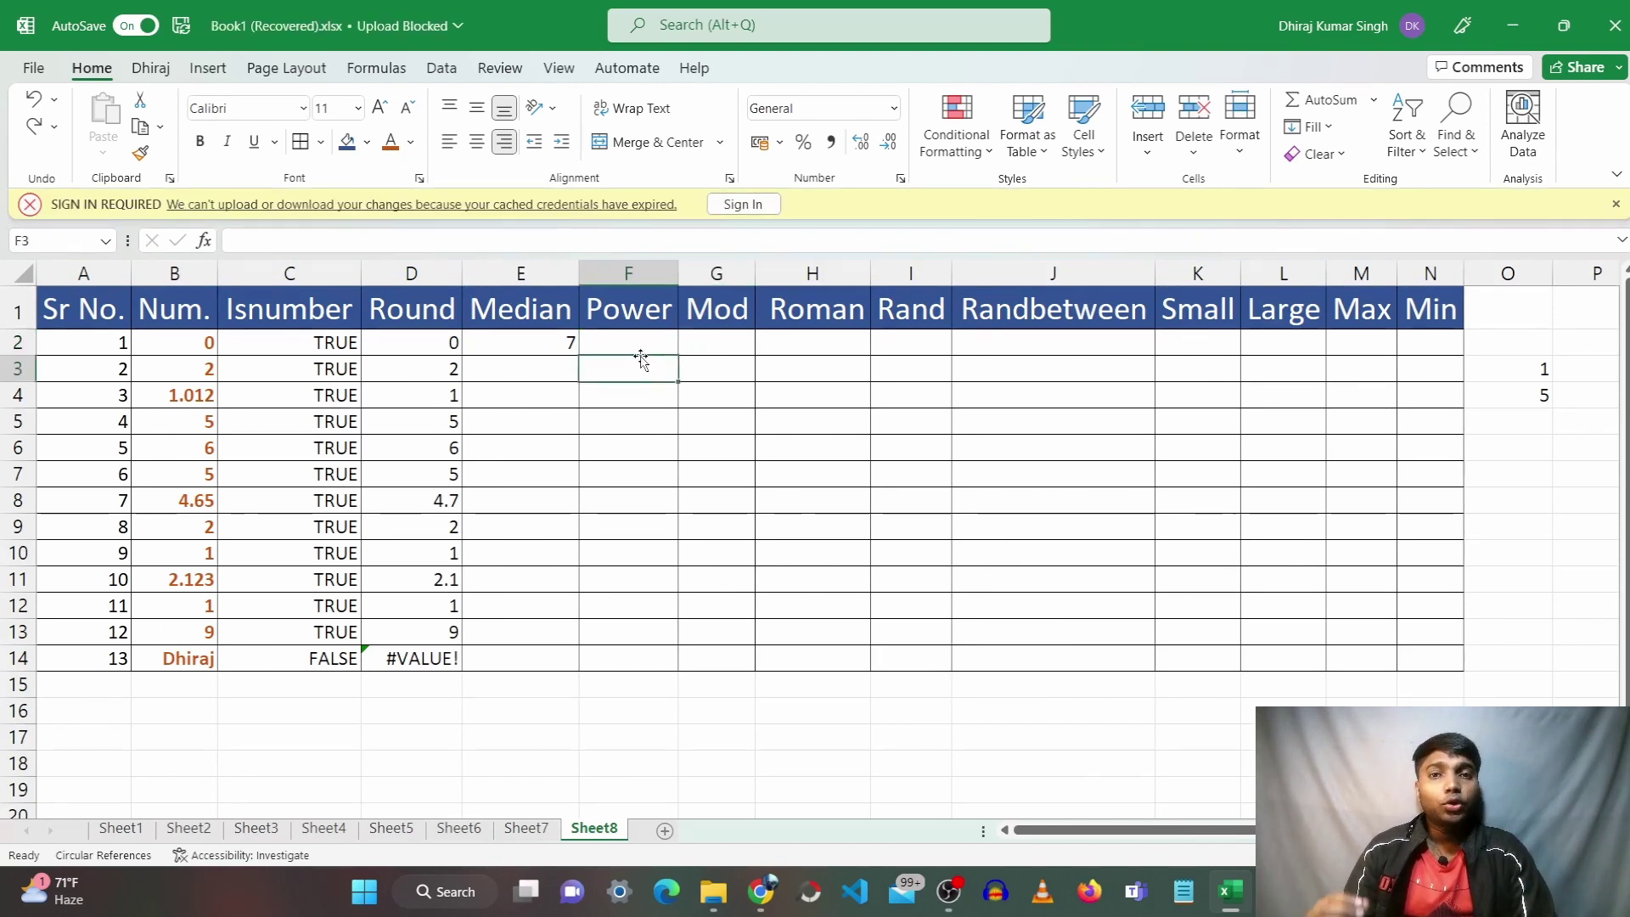
left_click(729, 349)
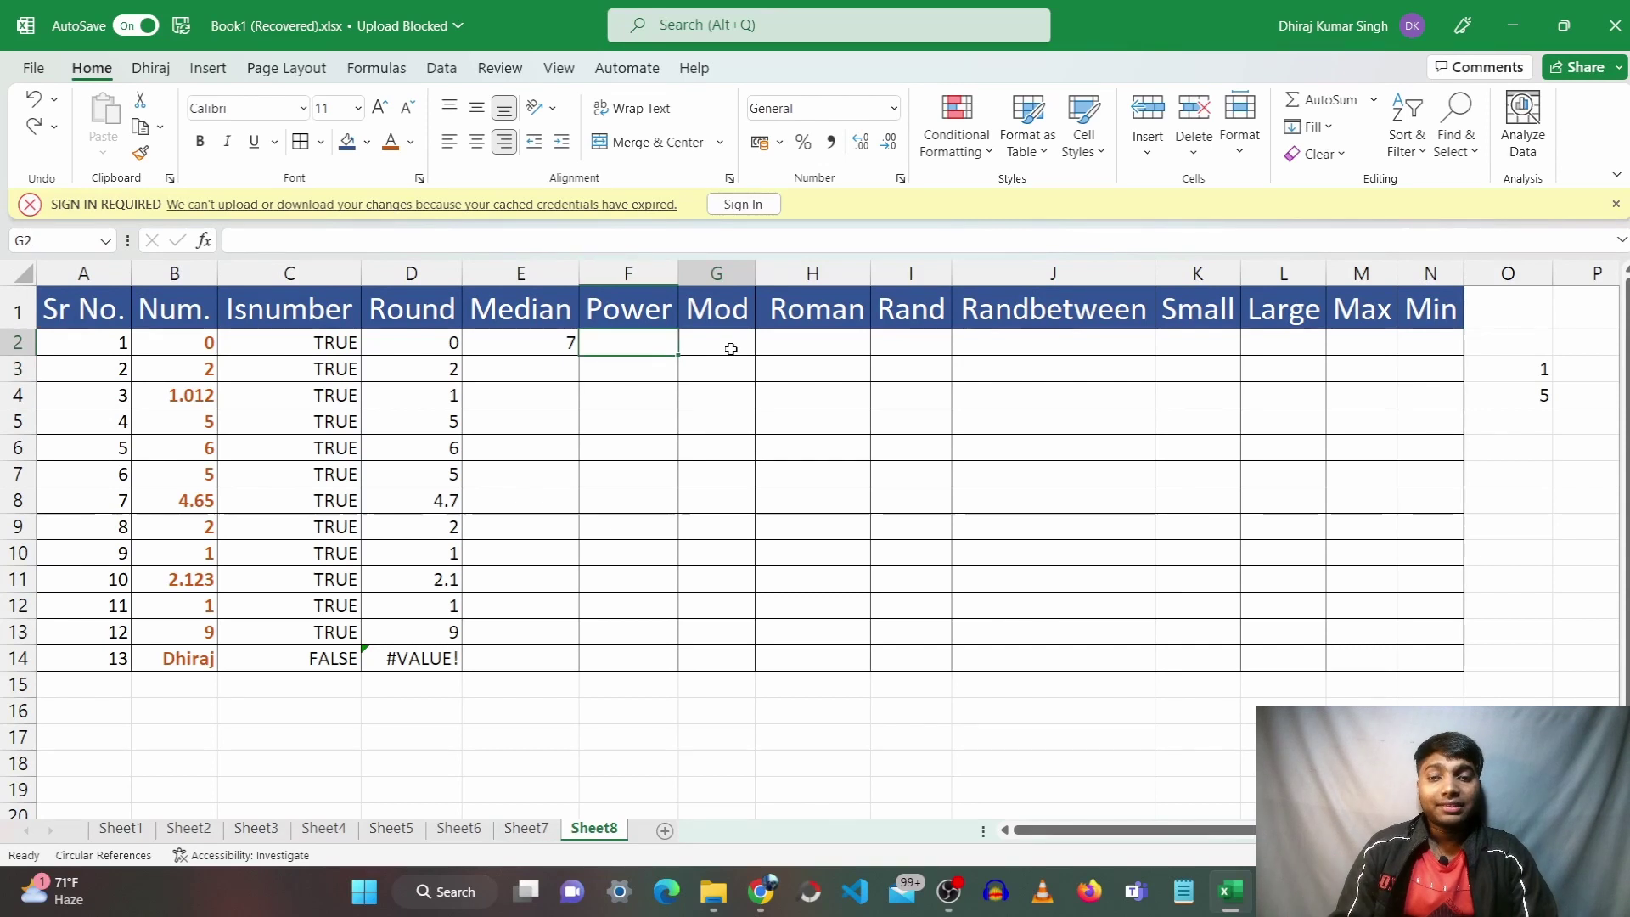
left_click(646, 353)
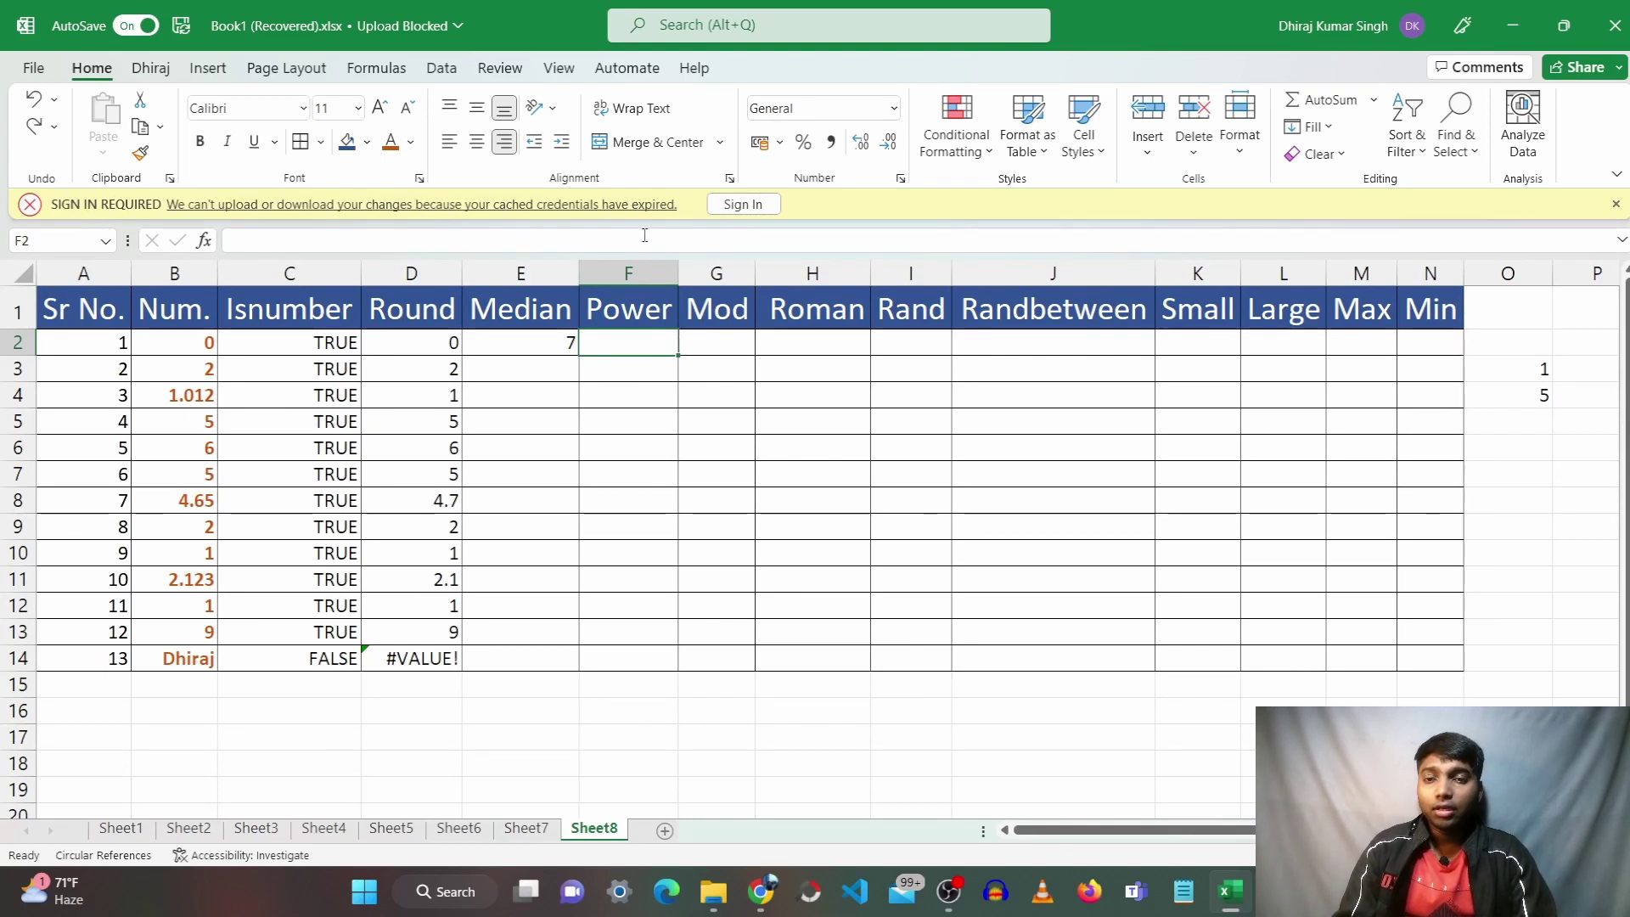
Enter =POWER(2,2) in F2, then change the base to 3 so it returns 9
type("=")
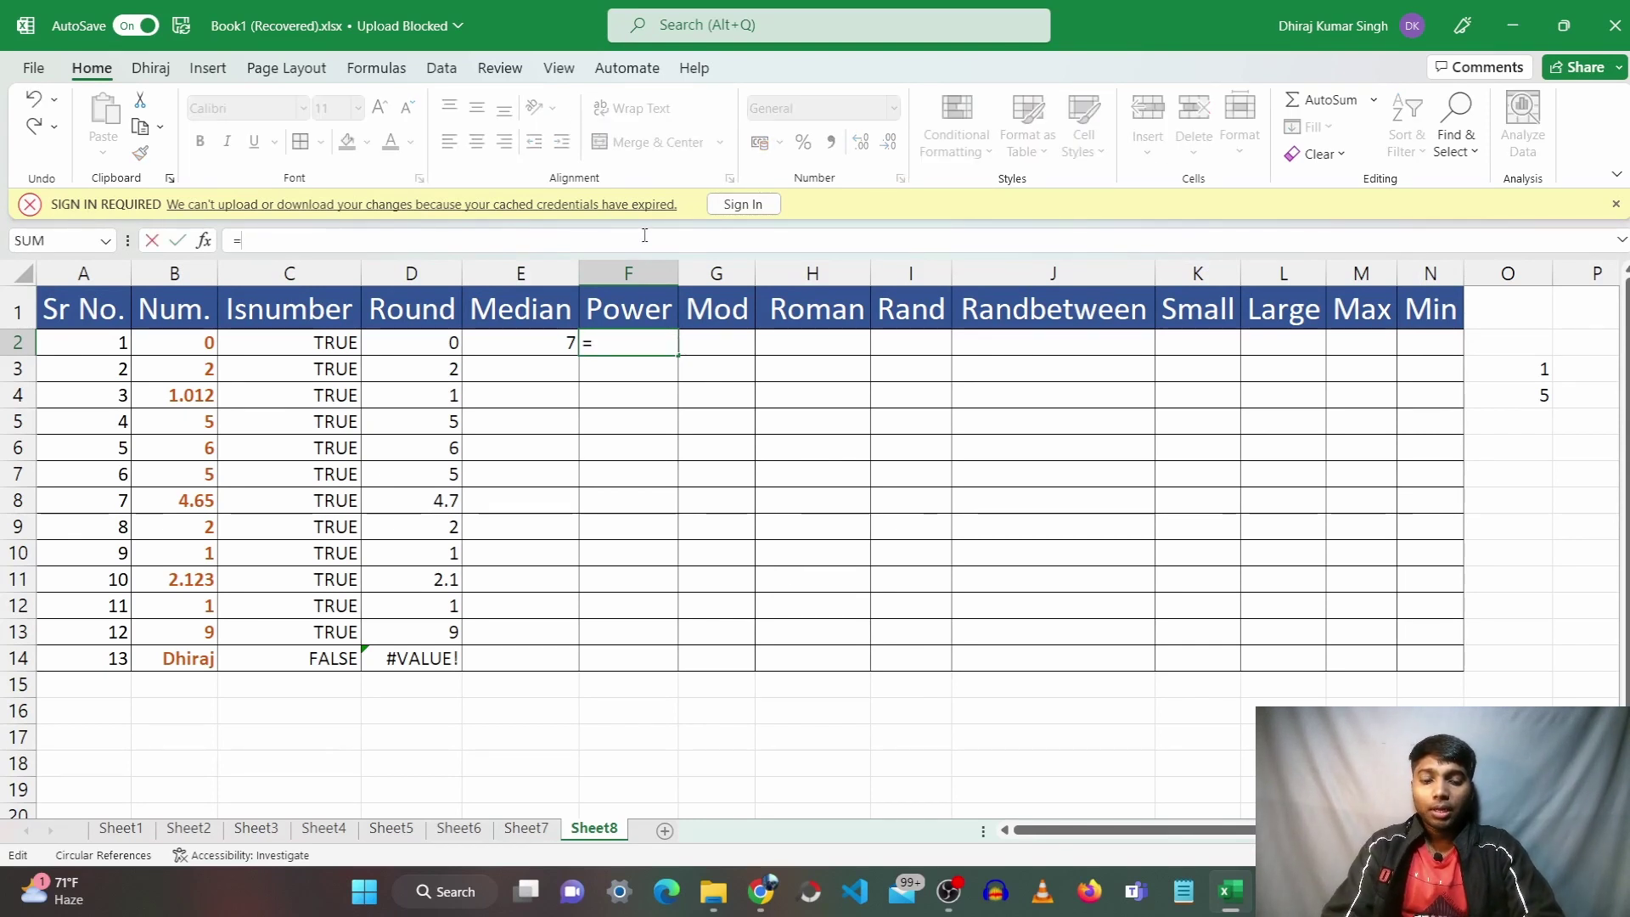
type("POWER(")
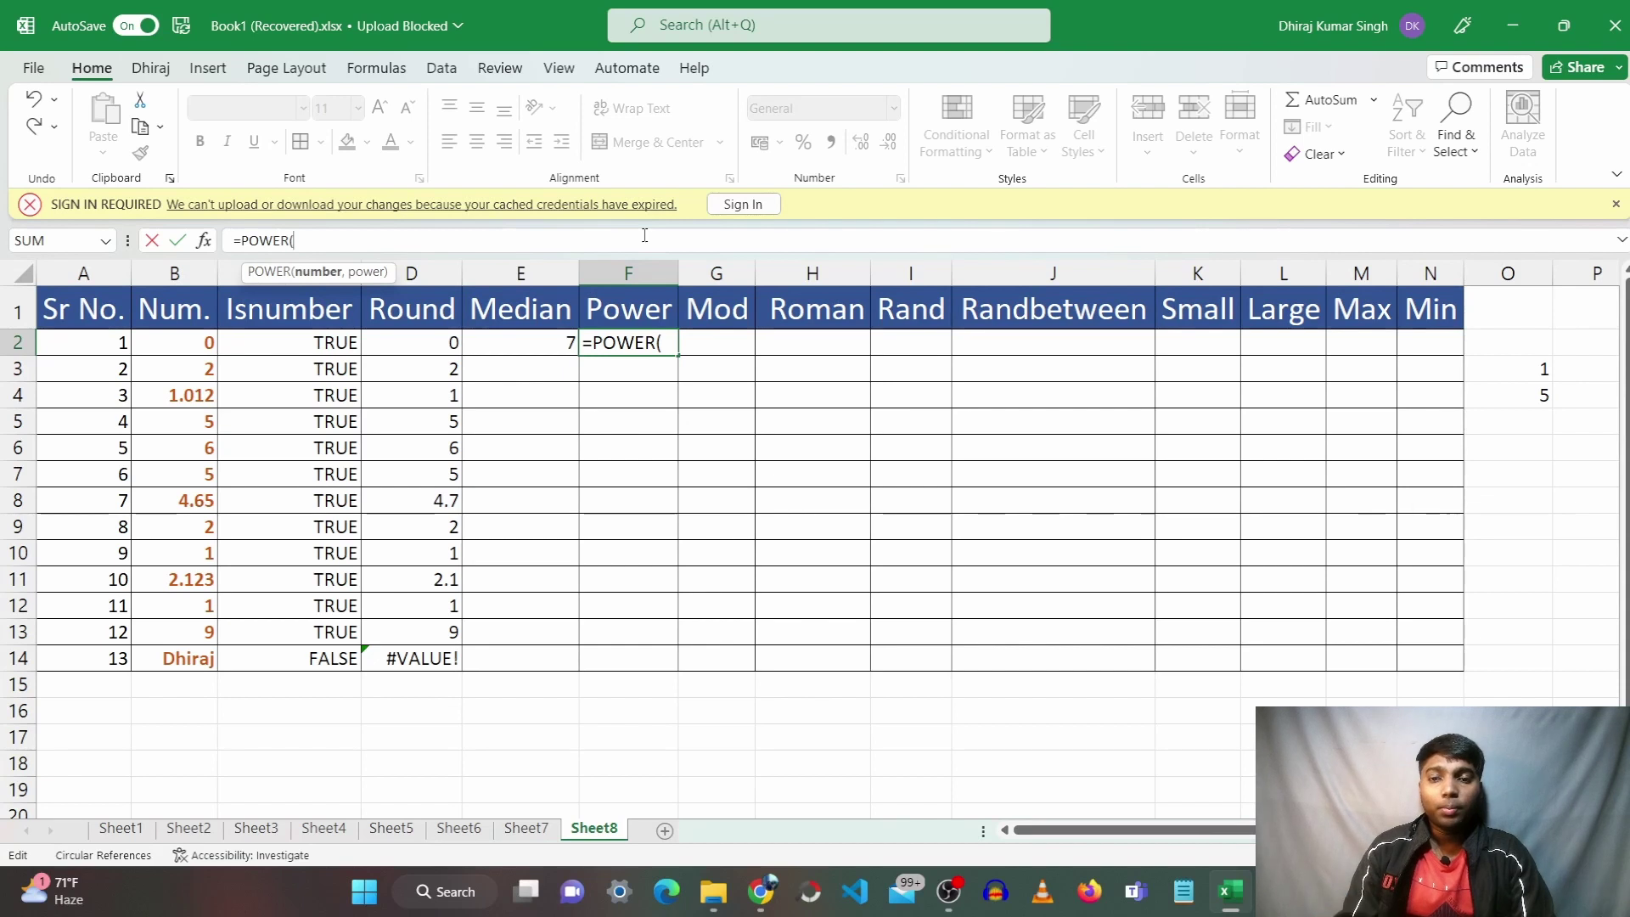
type("2")
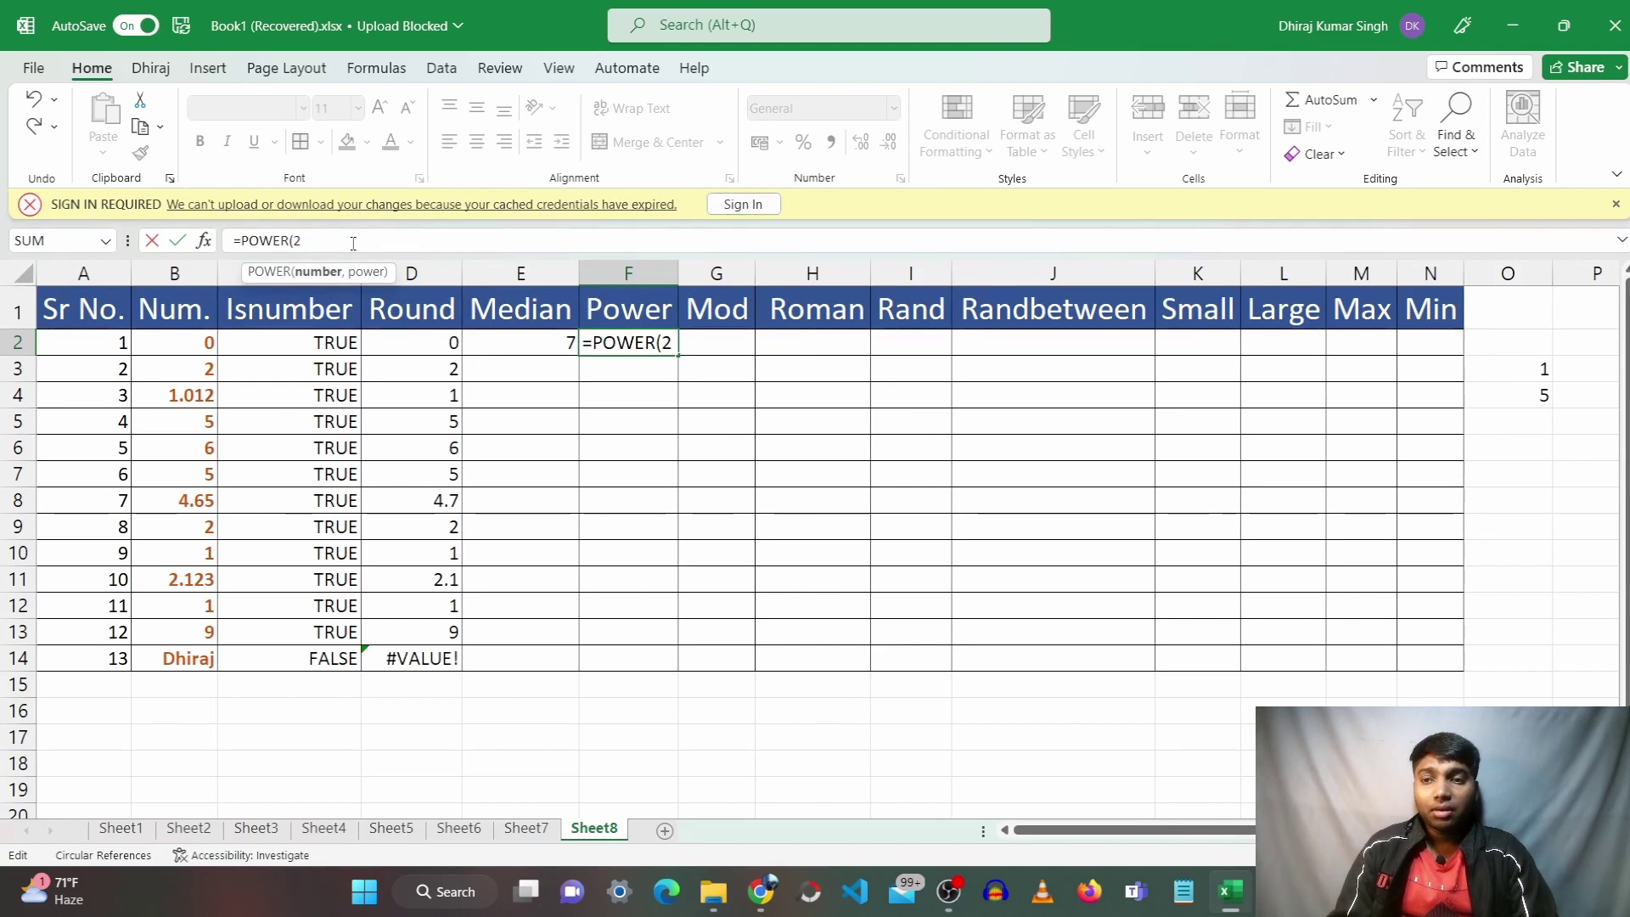
type(",")
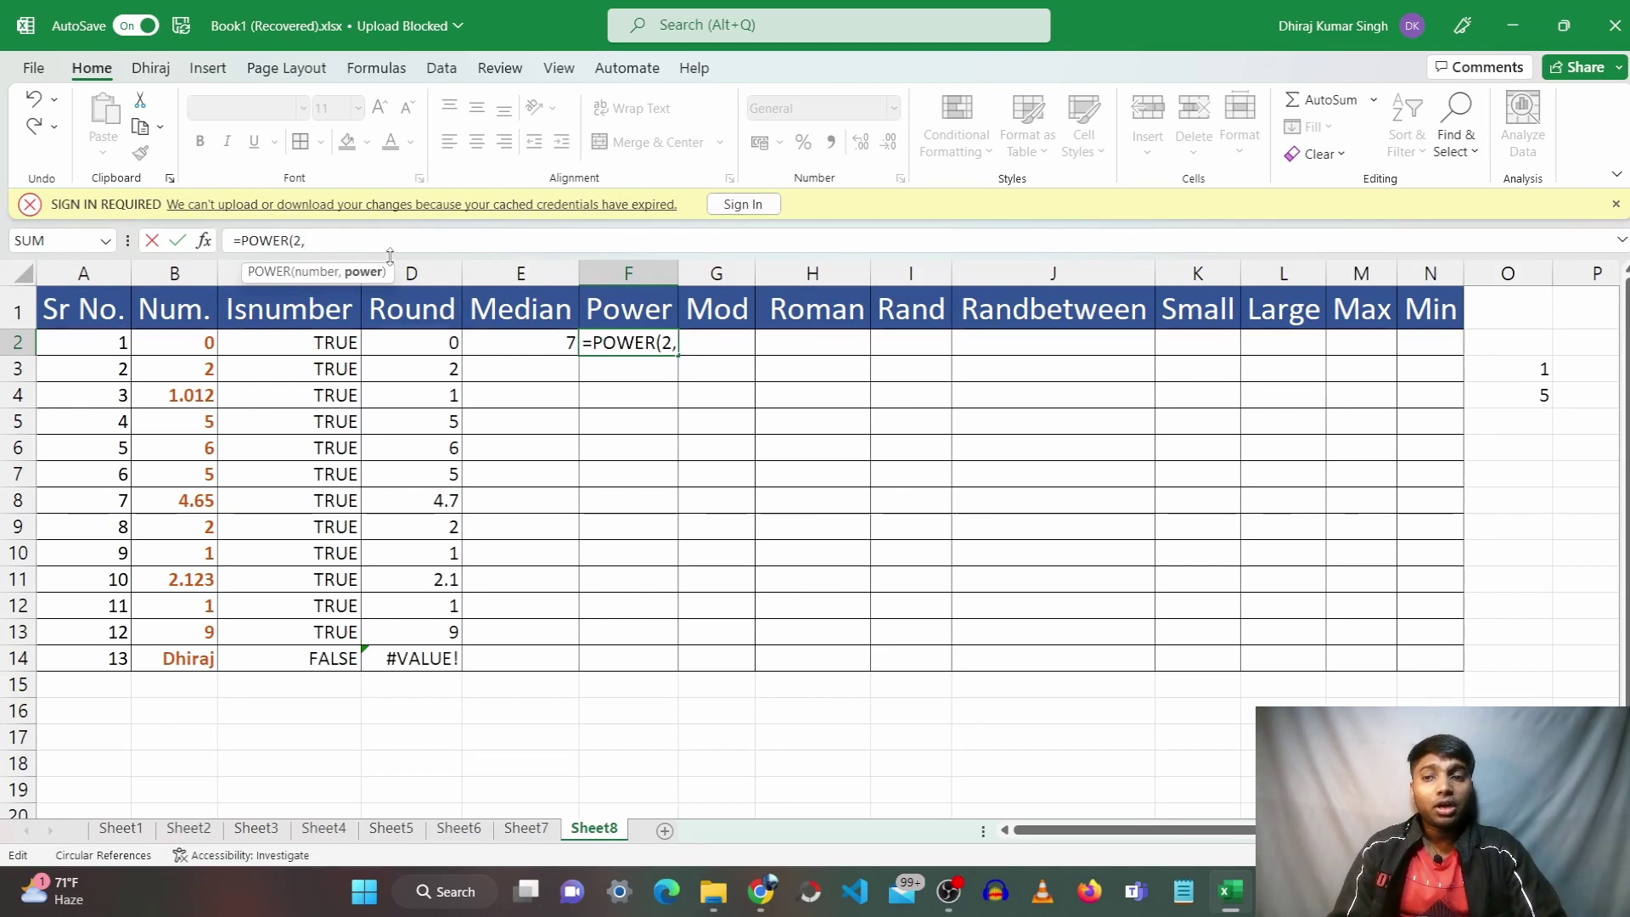
type("2)")
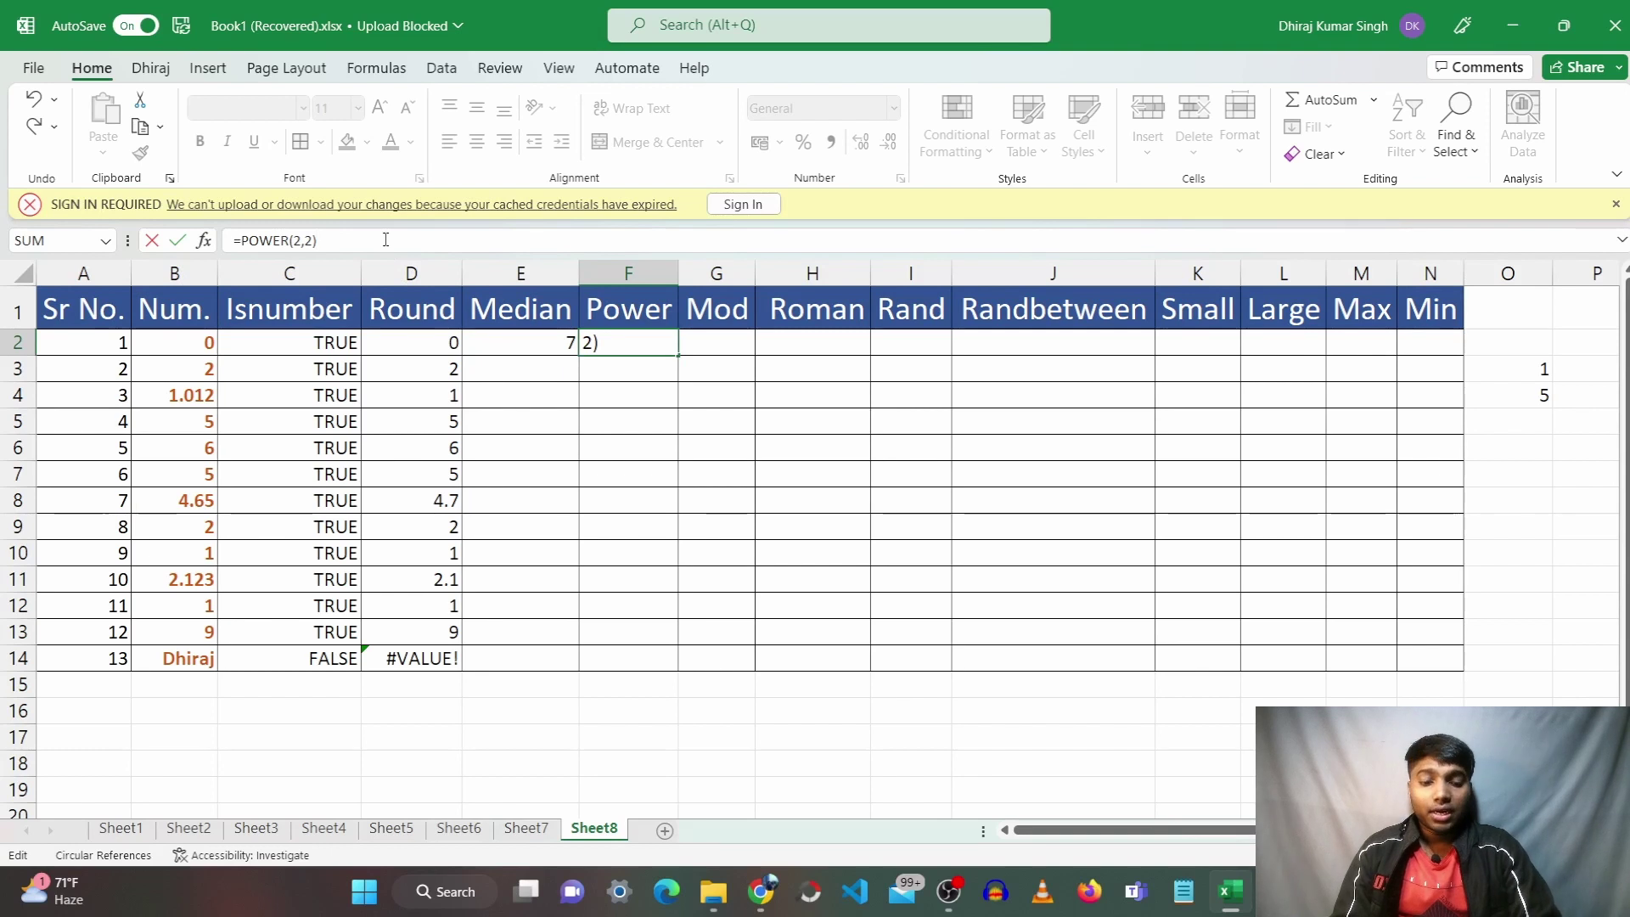
key("Return")
double_click(669, 346)
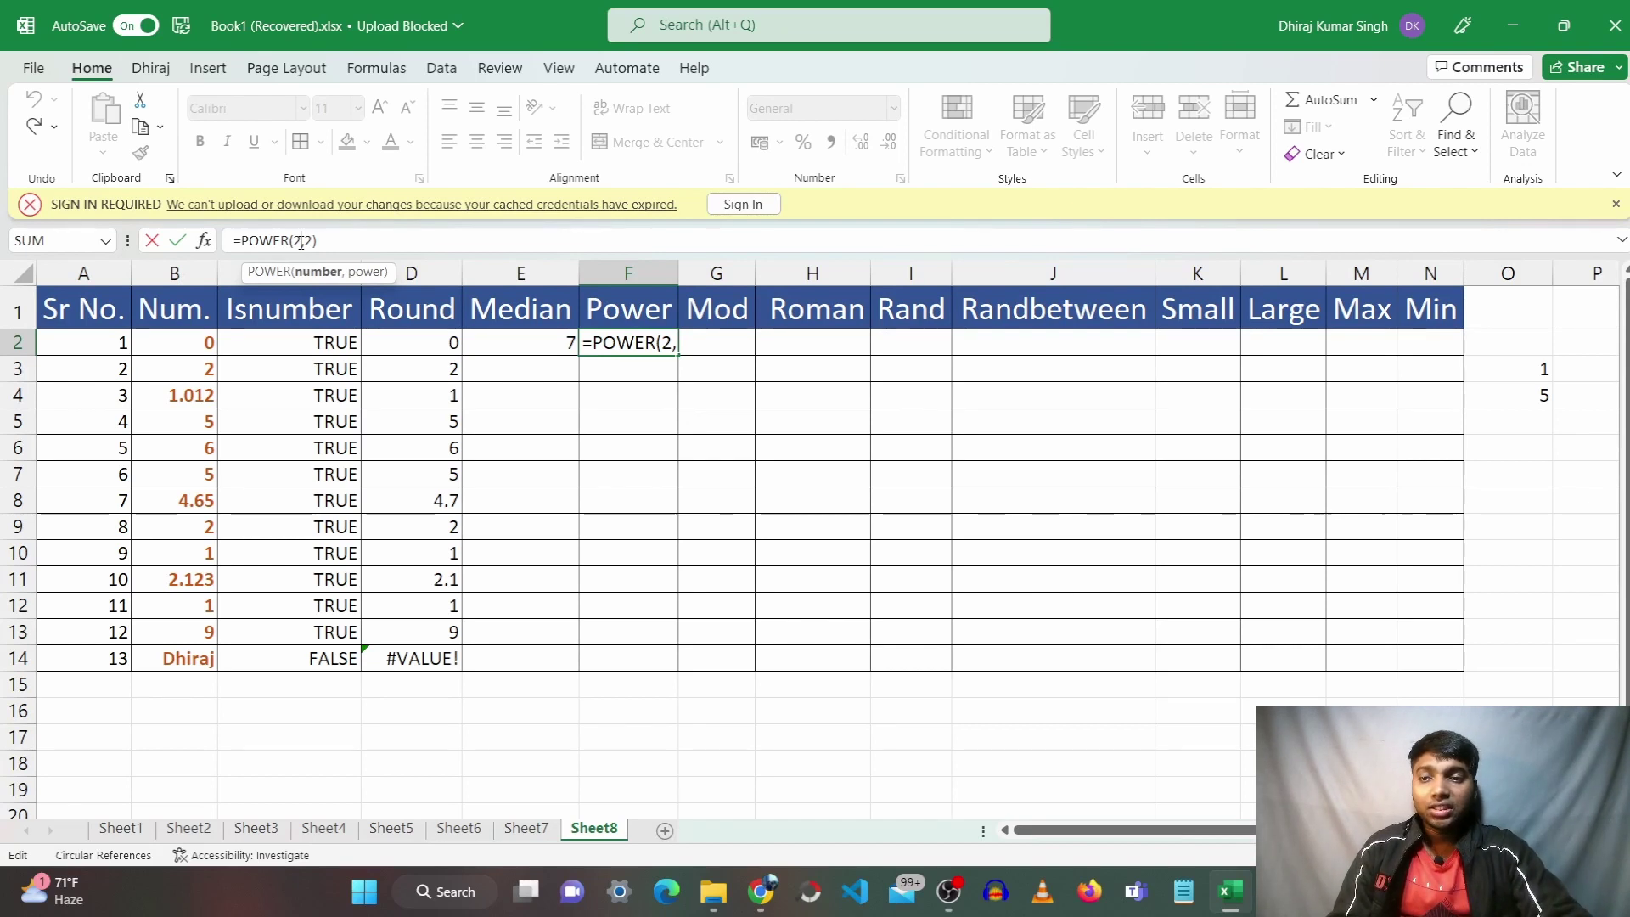
key("BackSpace")
type("3")
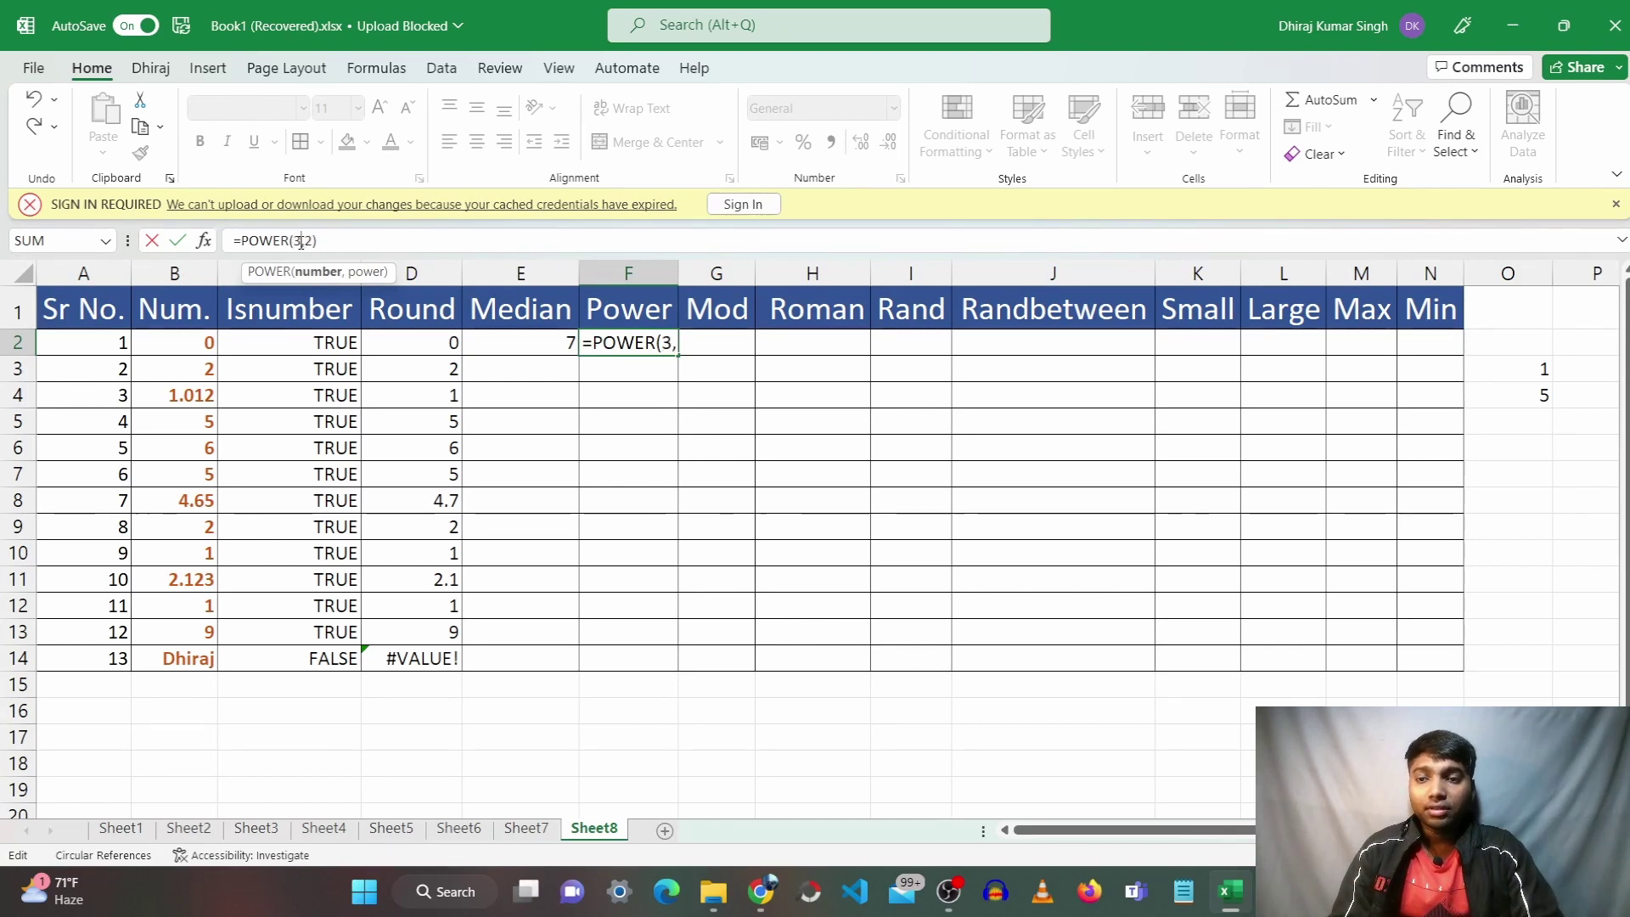
key("Right")
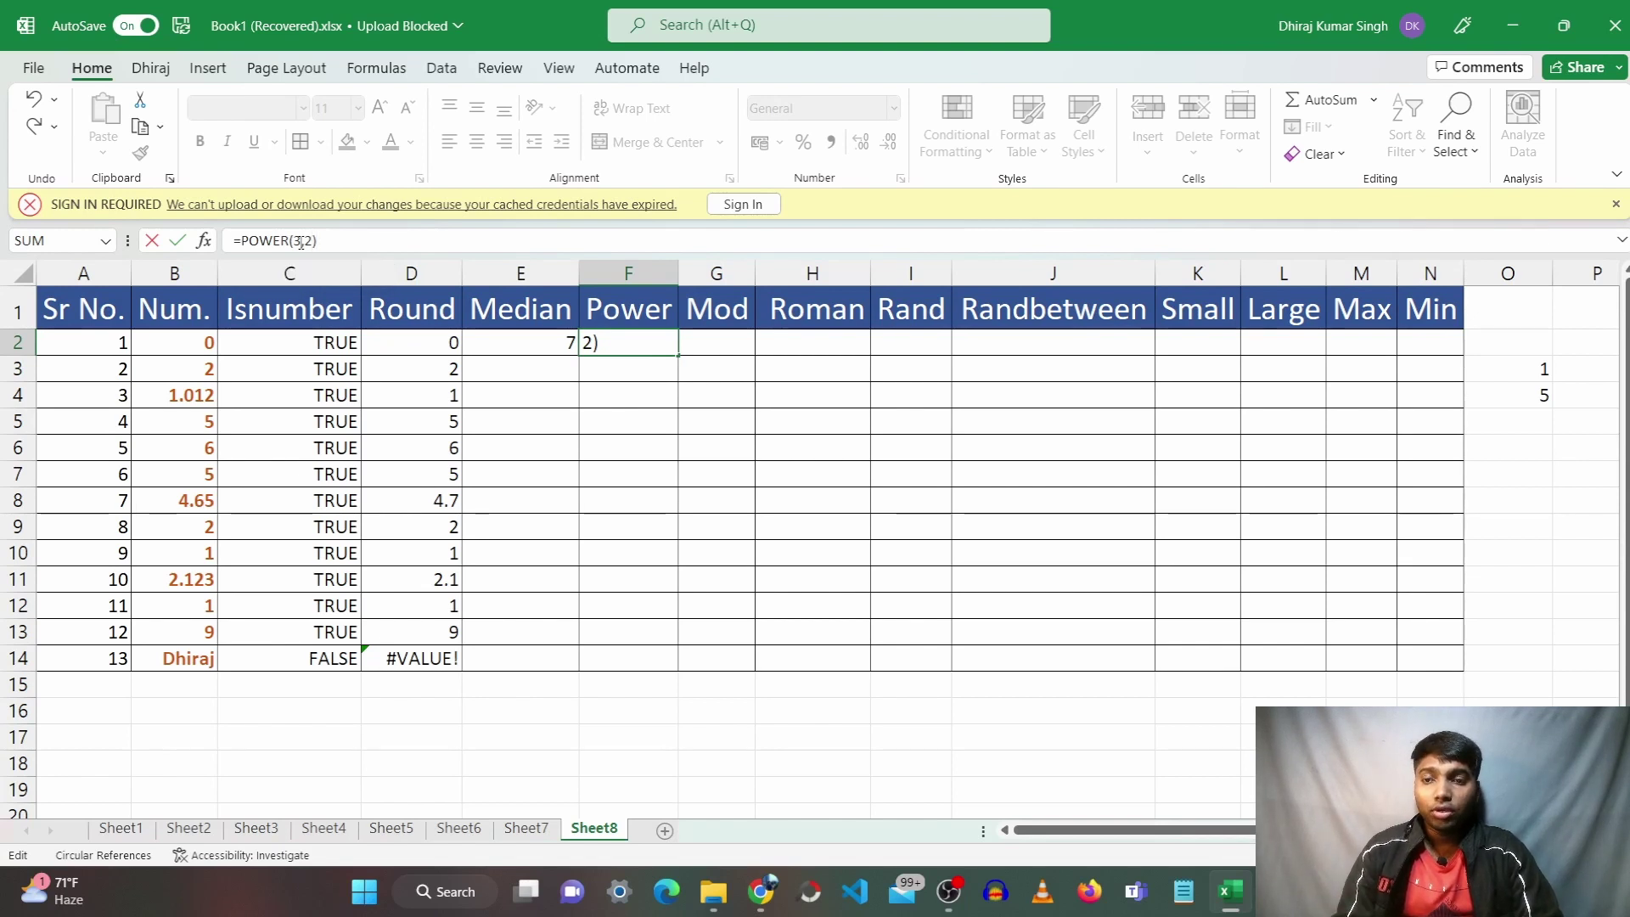
left_click(670, 342)
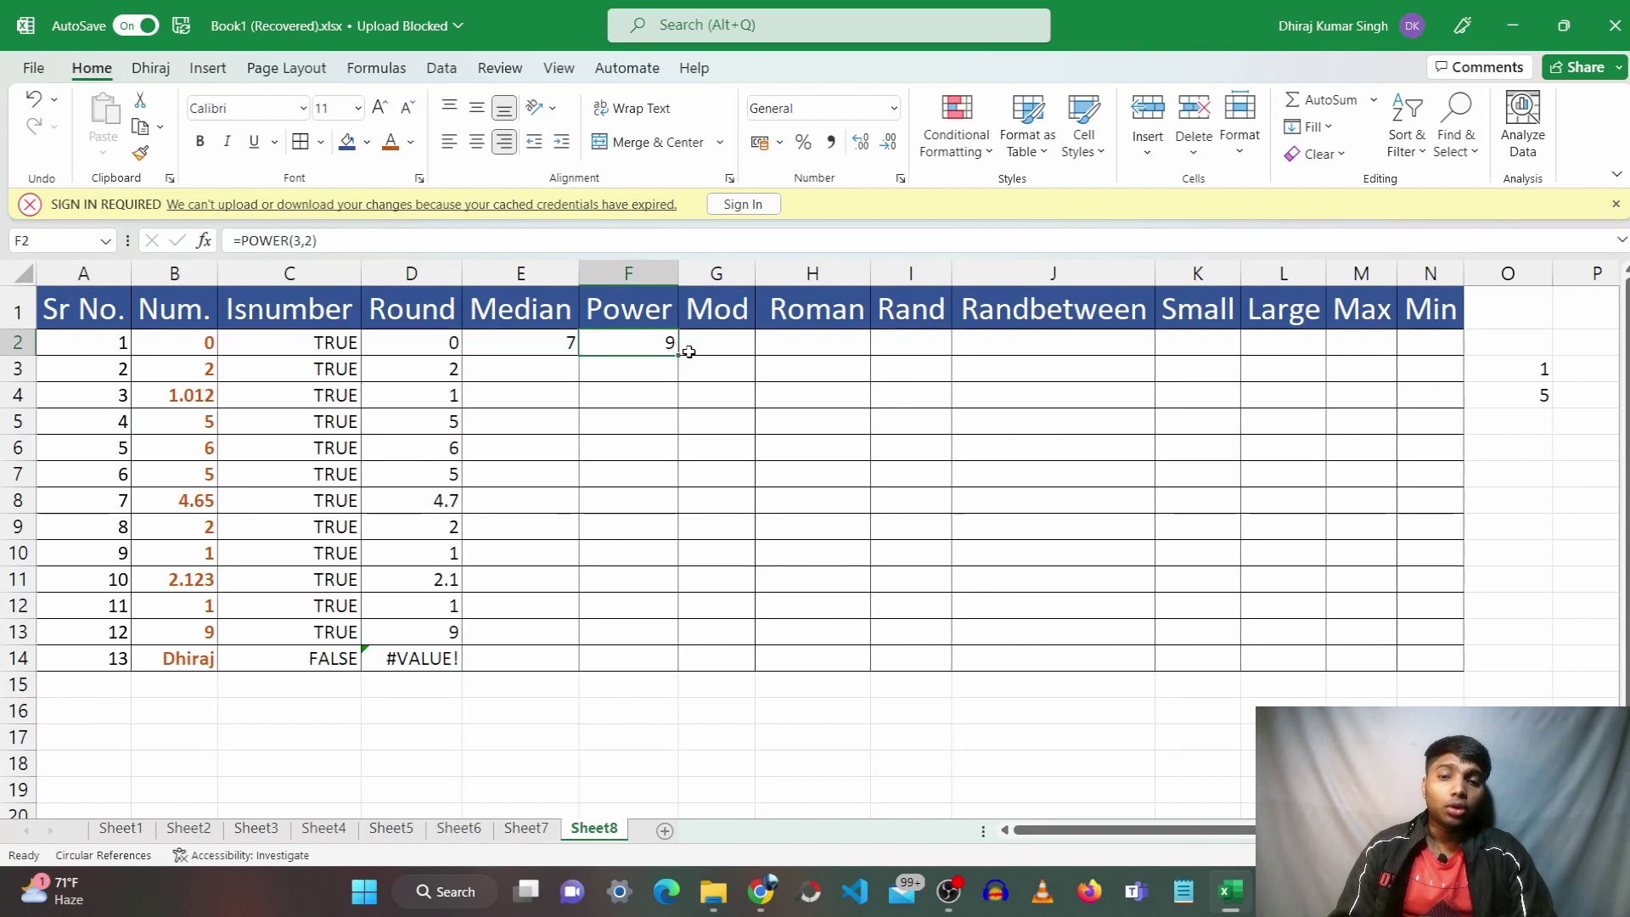
left_click(731, 343)
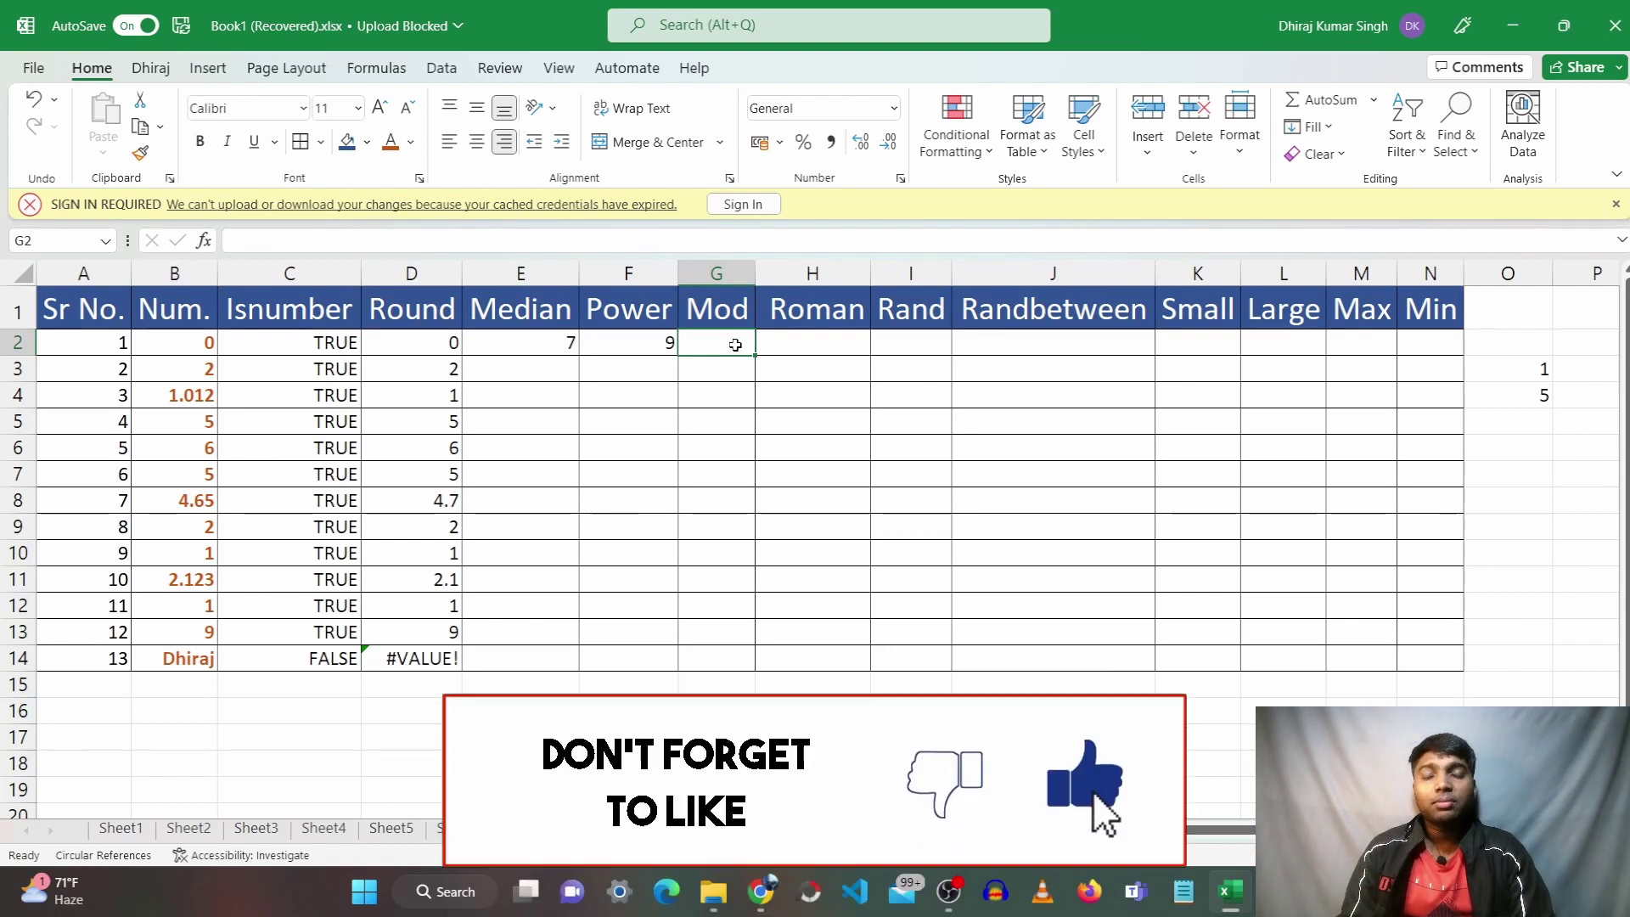
Enter =MOD(B2,2) in G2
double_click(735, 345)
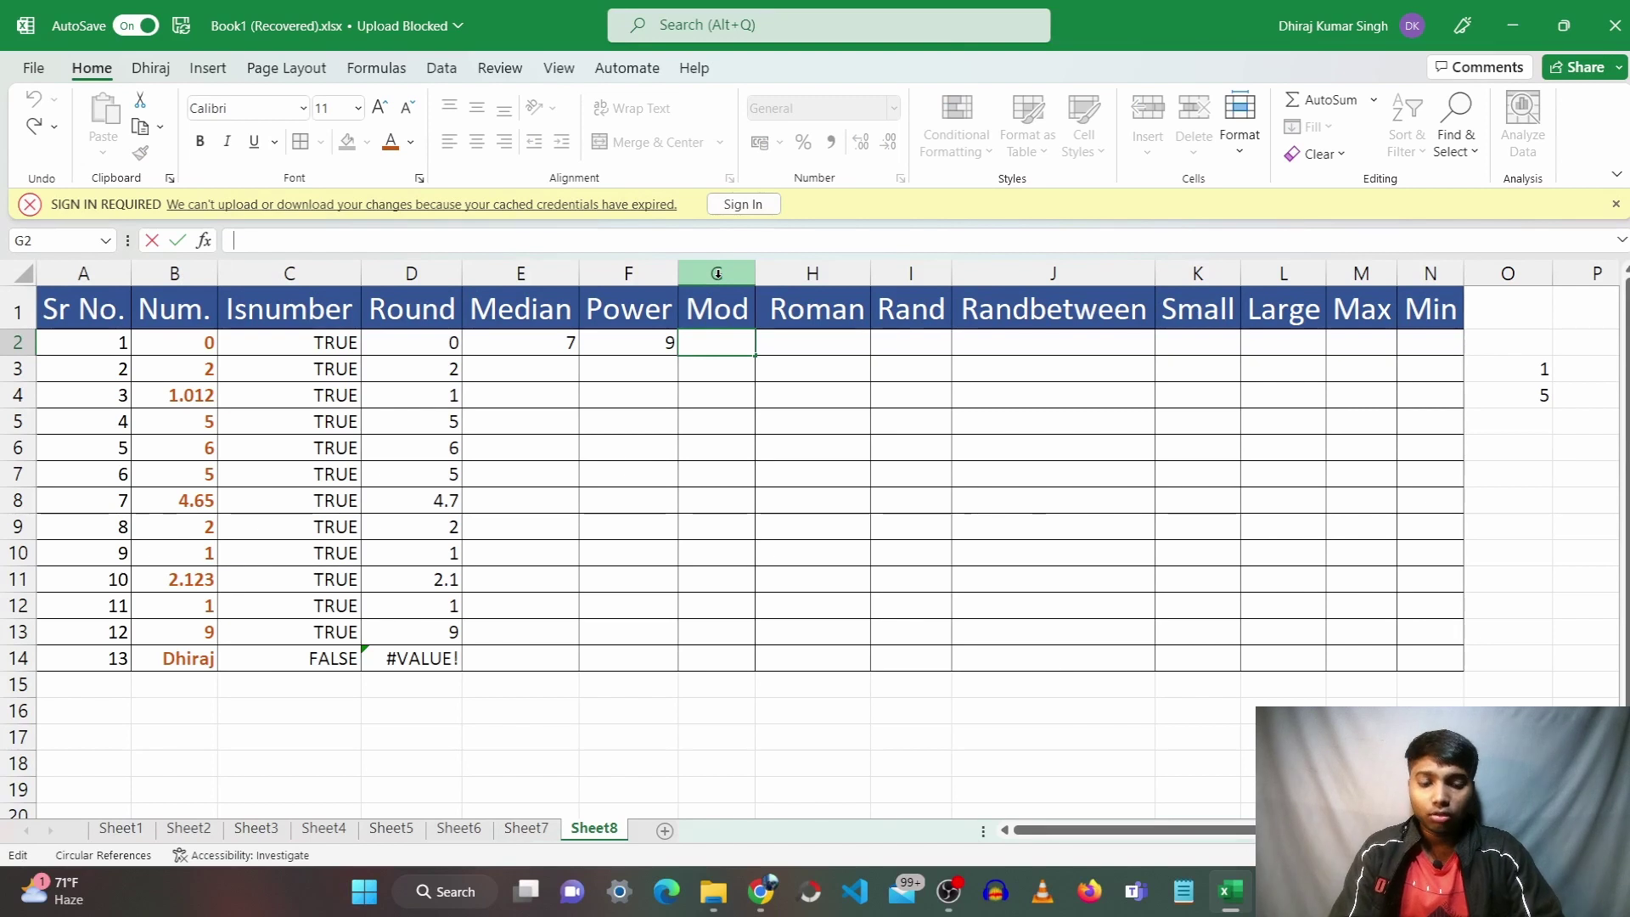
type("=")
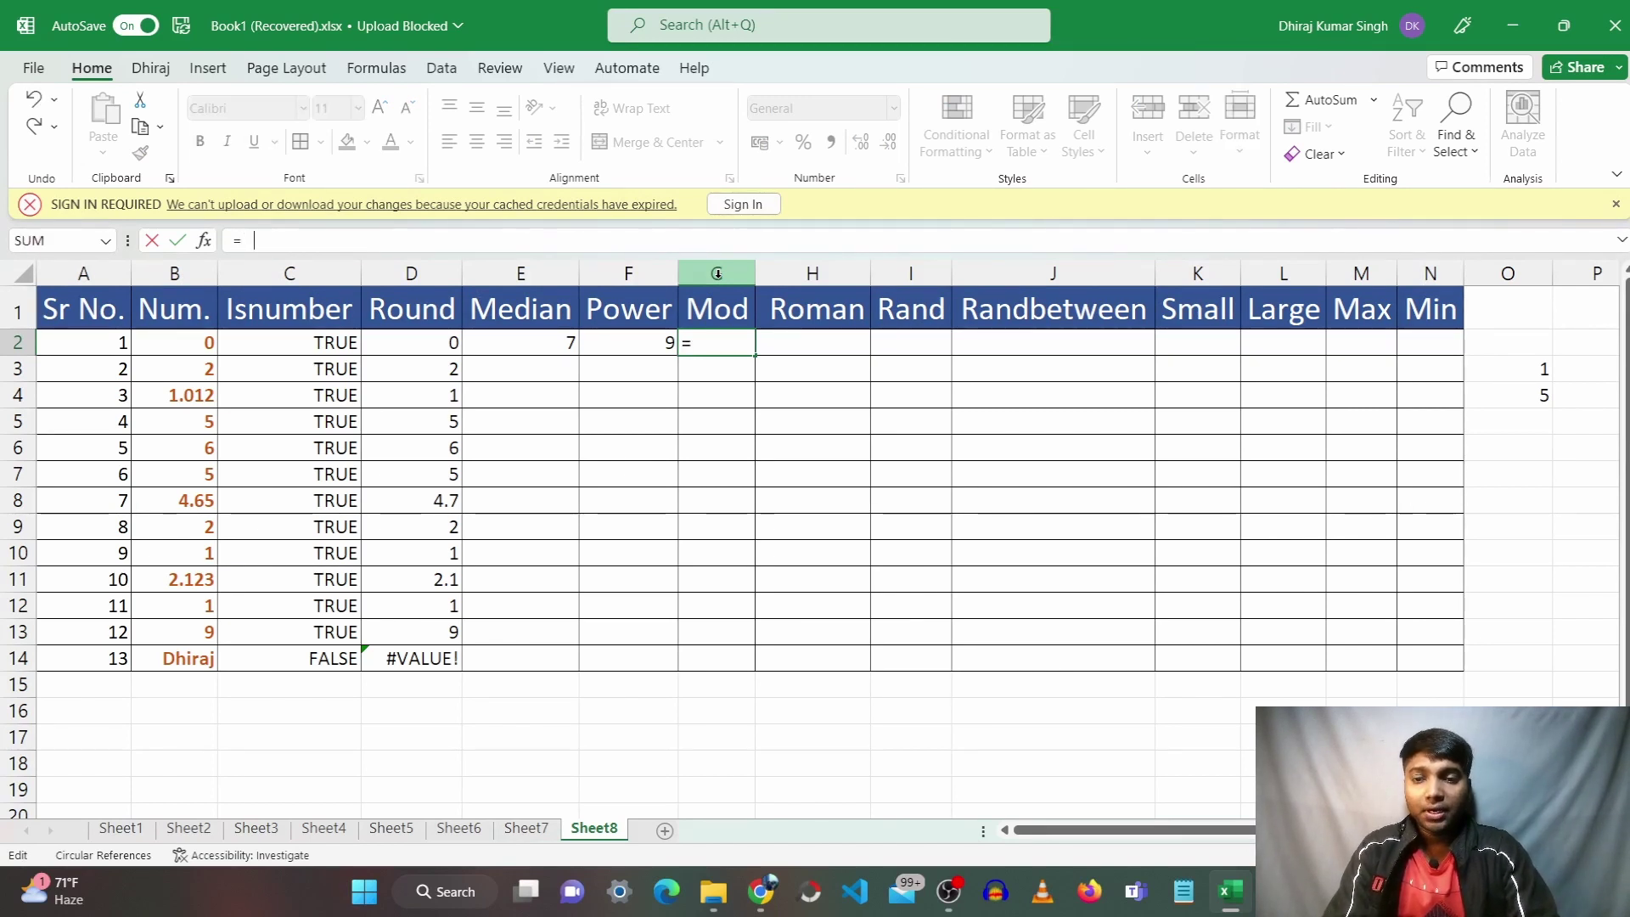
type("MOD")
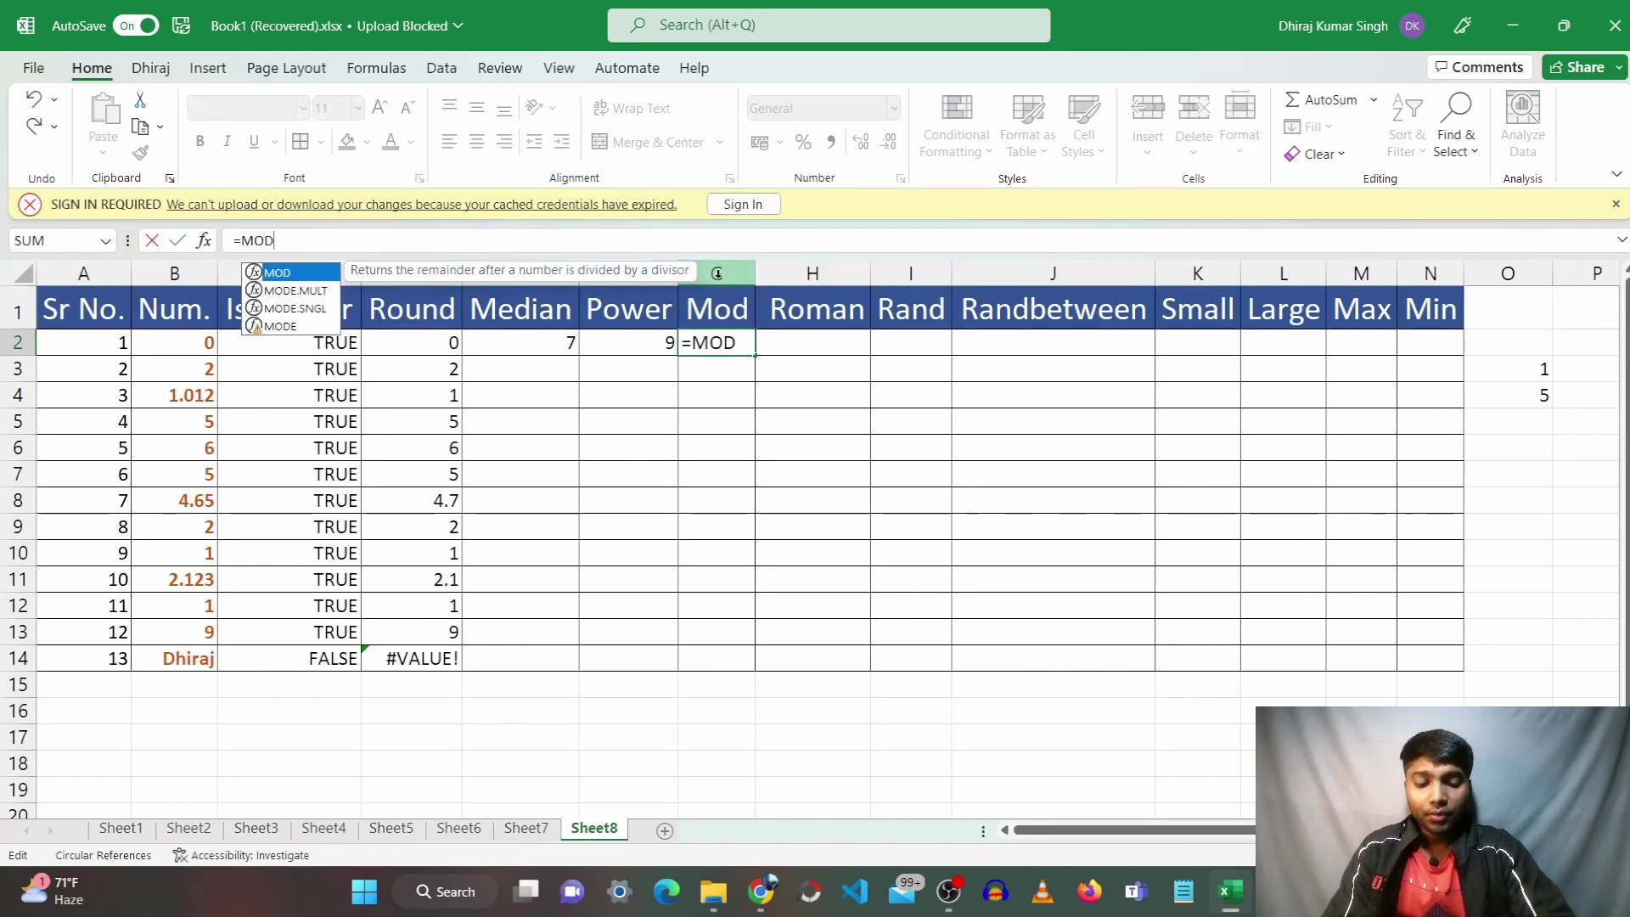
type("(")
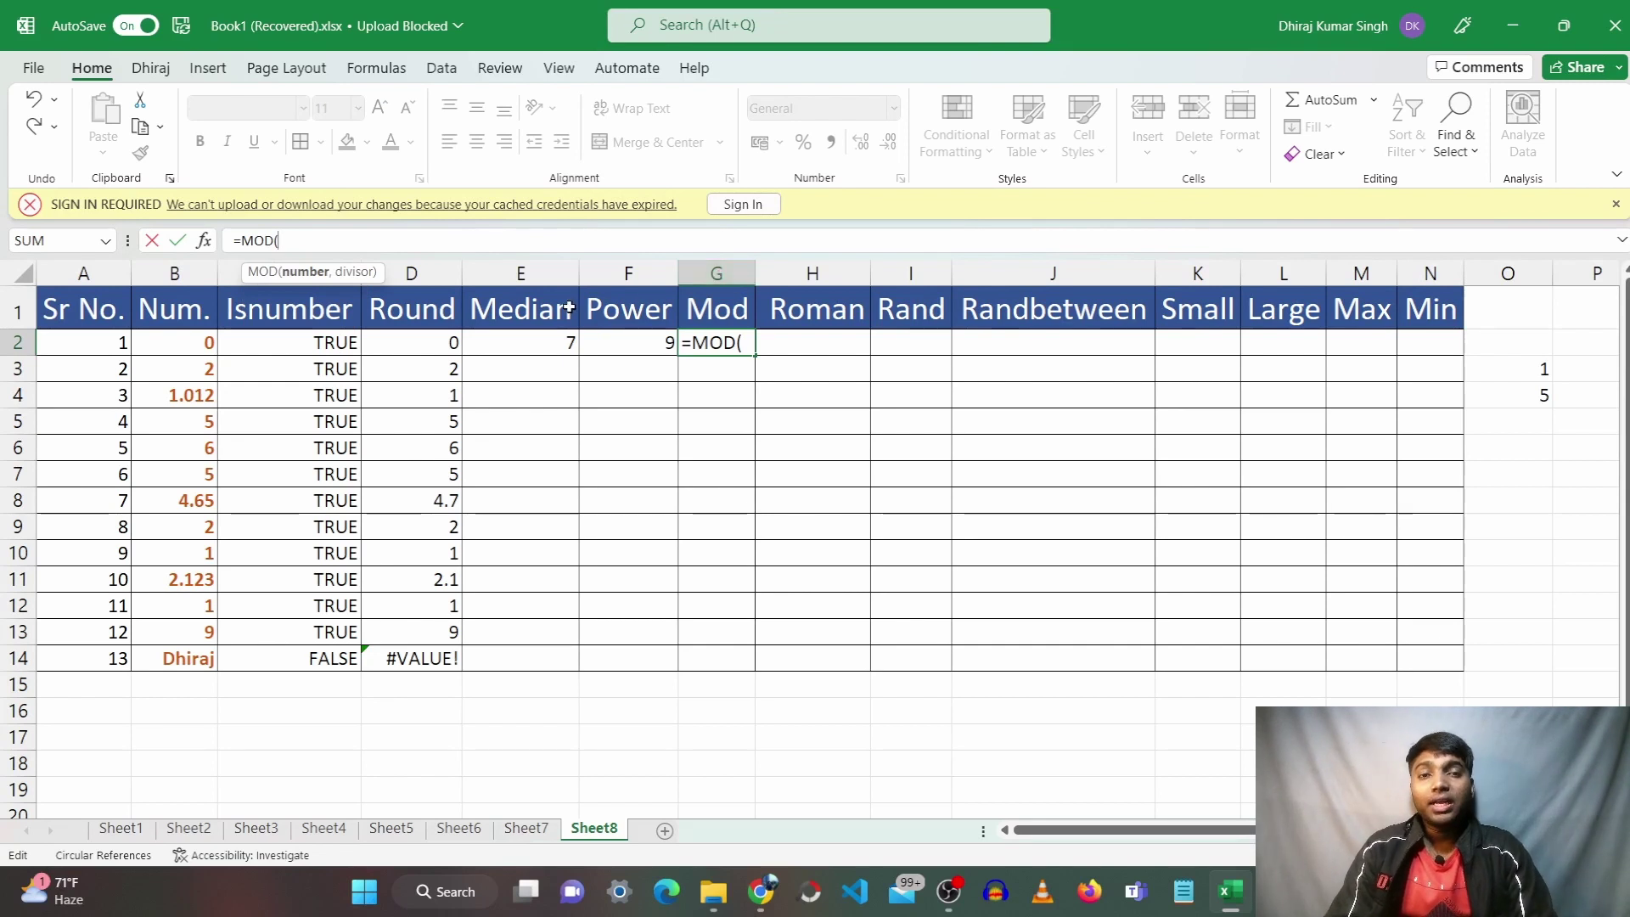
left_click(206, 341)
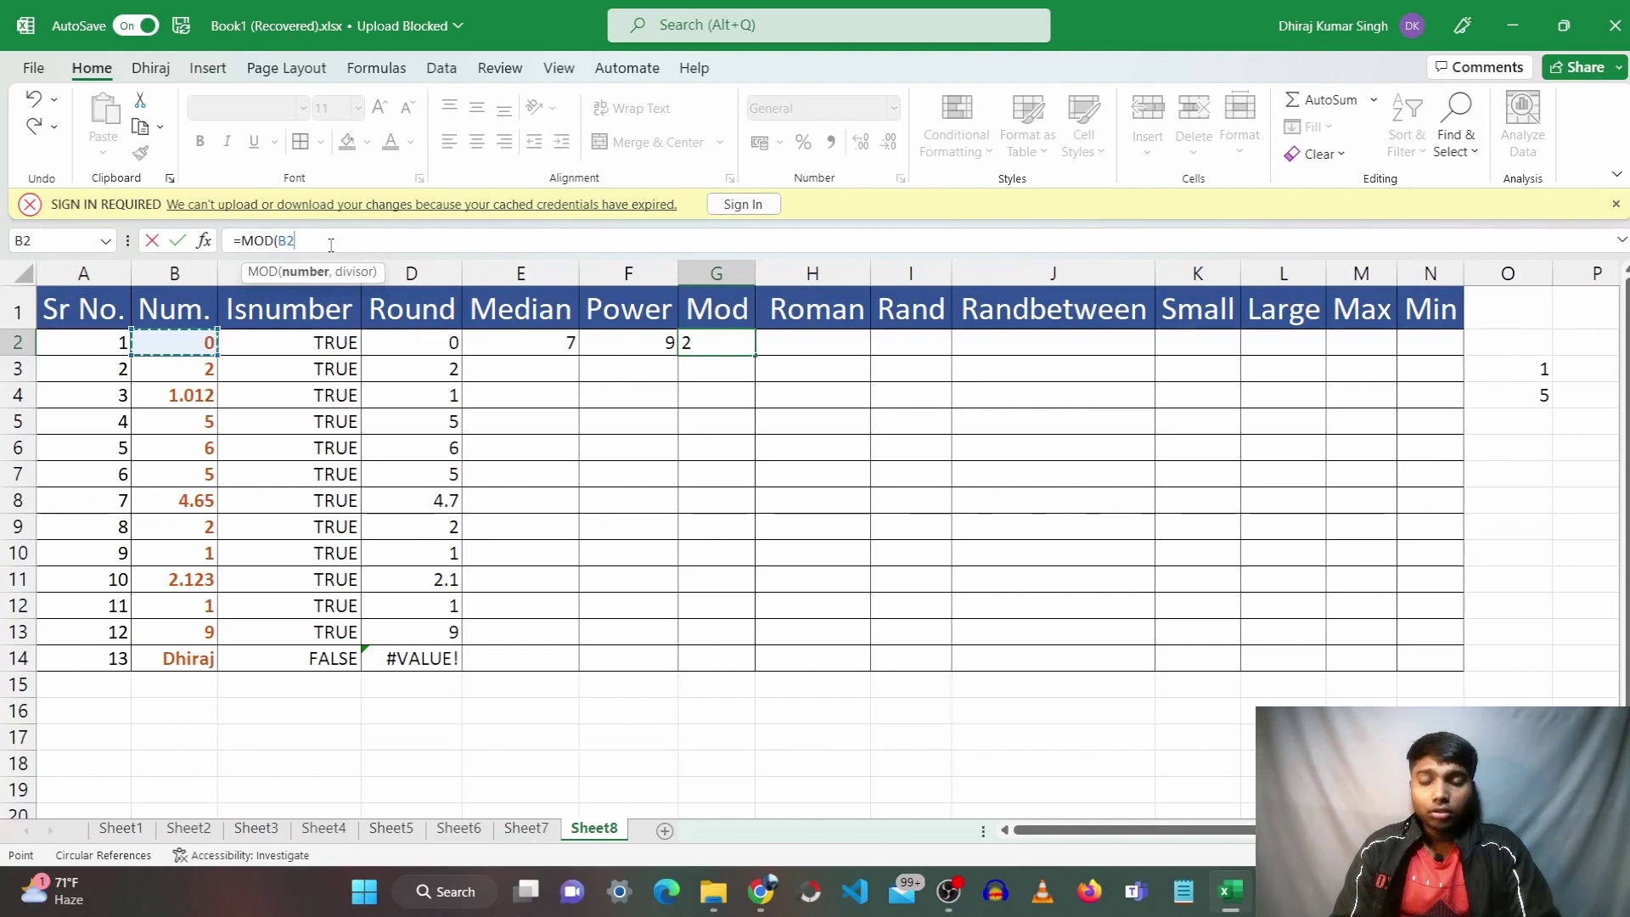
type(",")
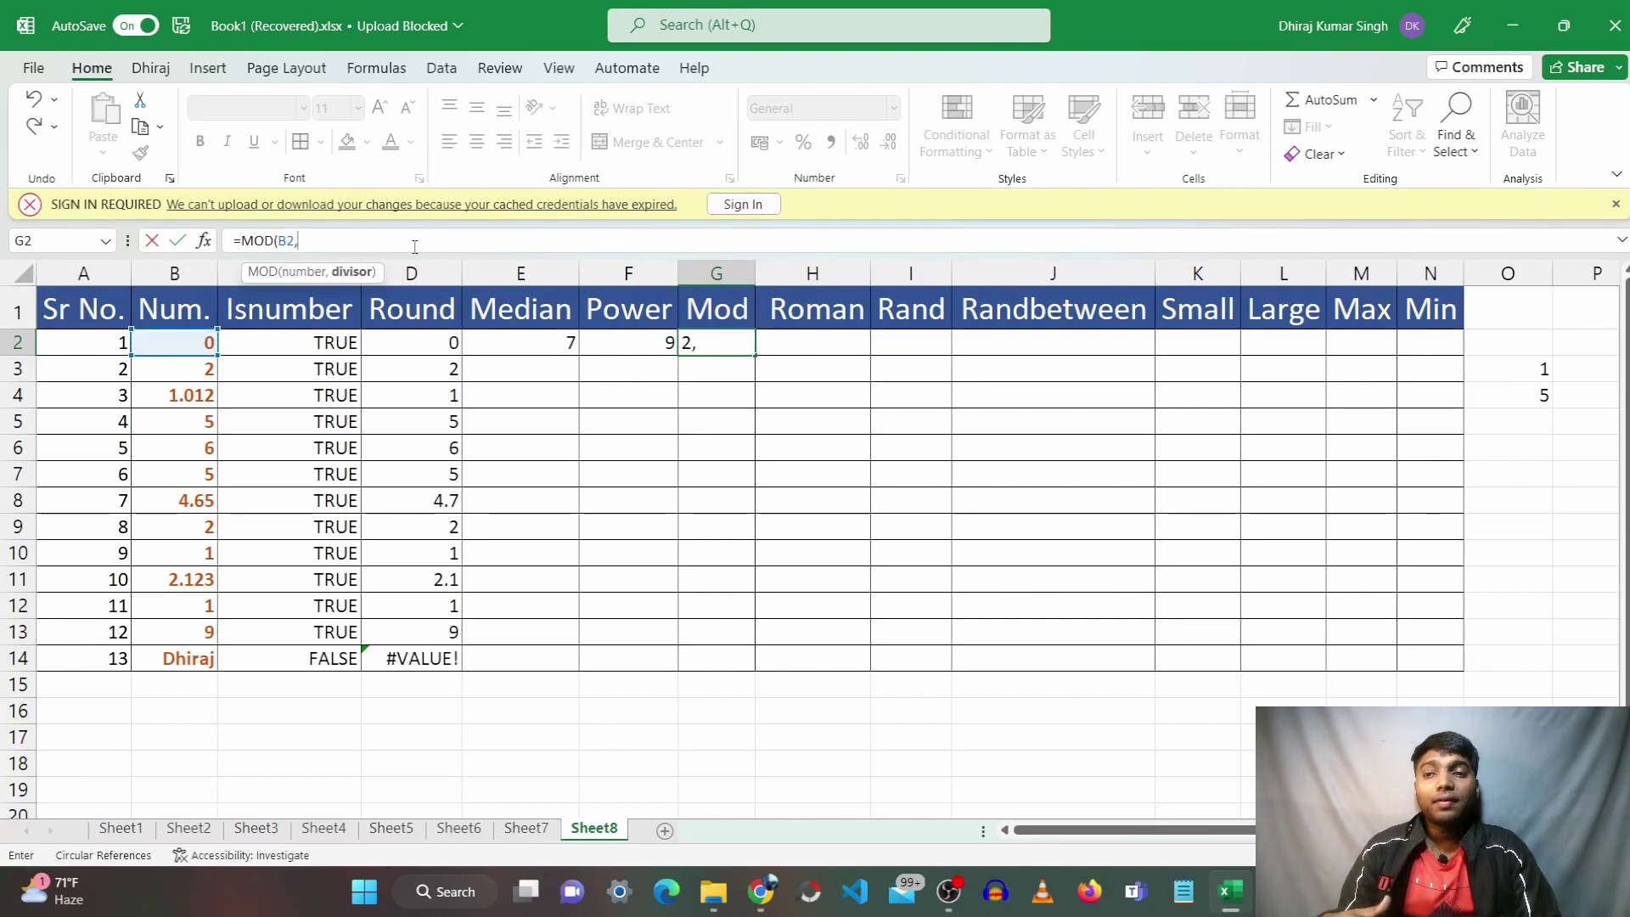
type("2")
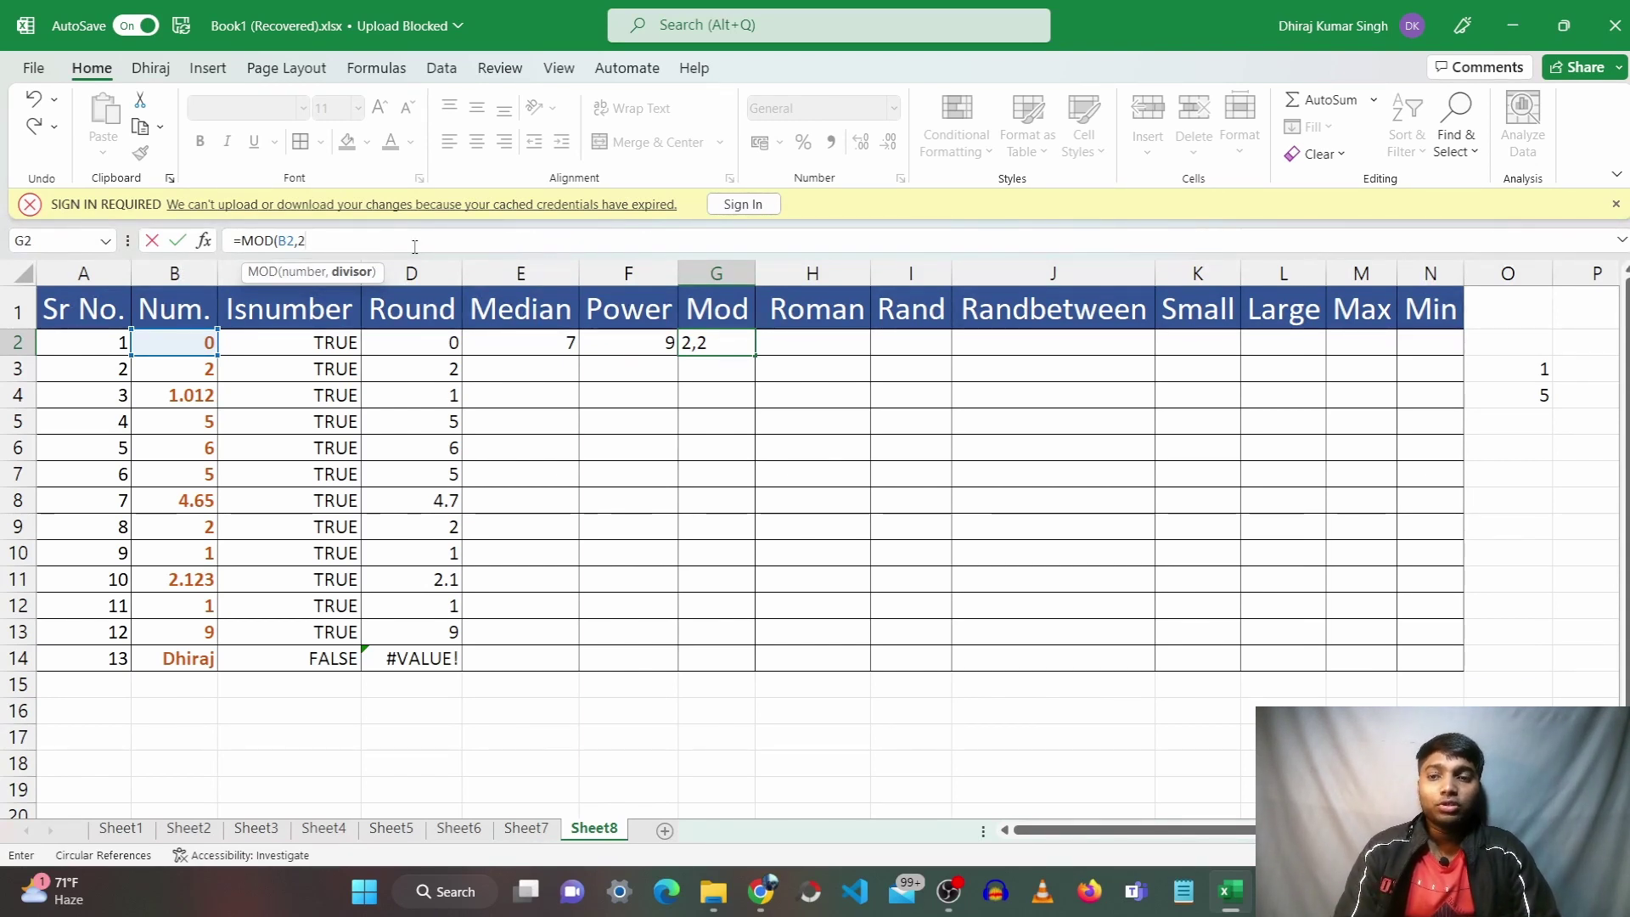
type(")")
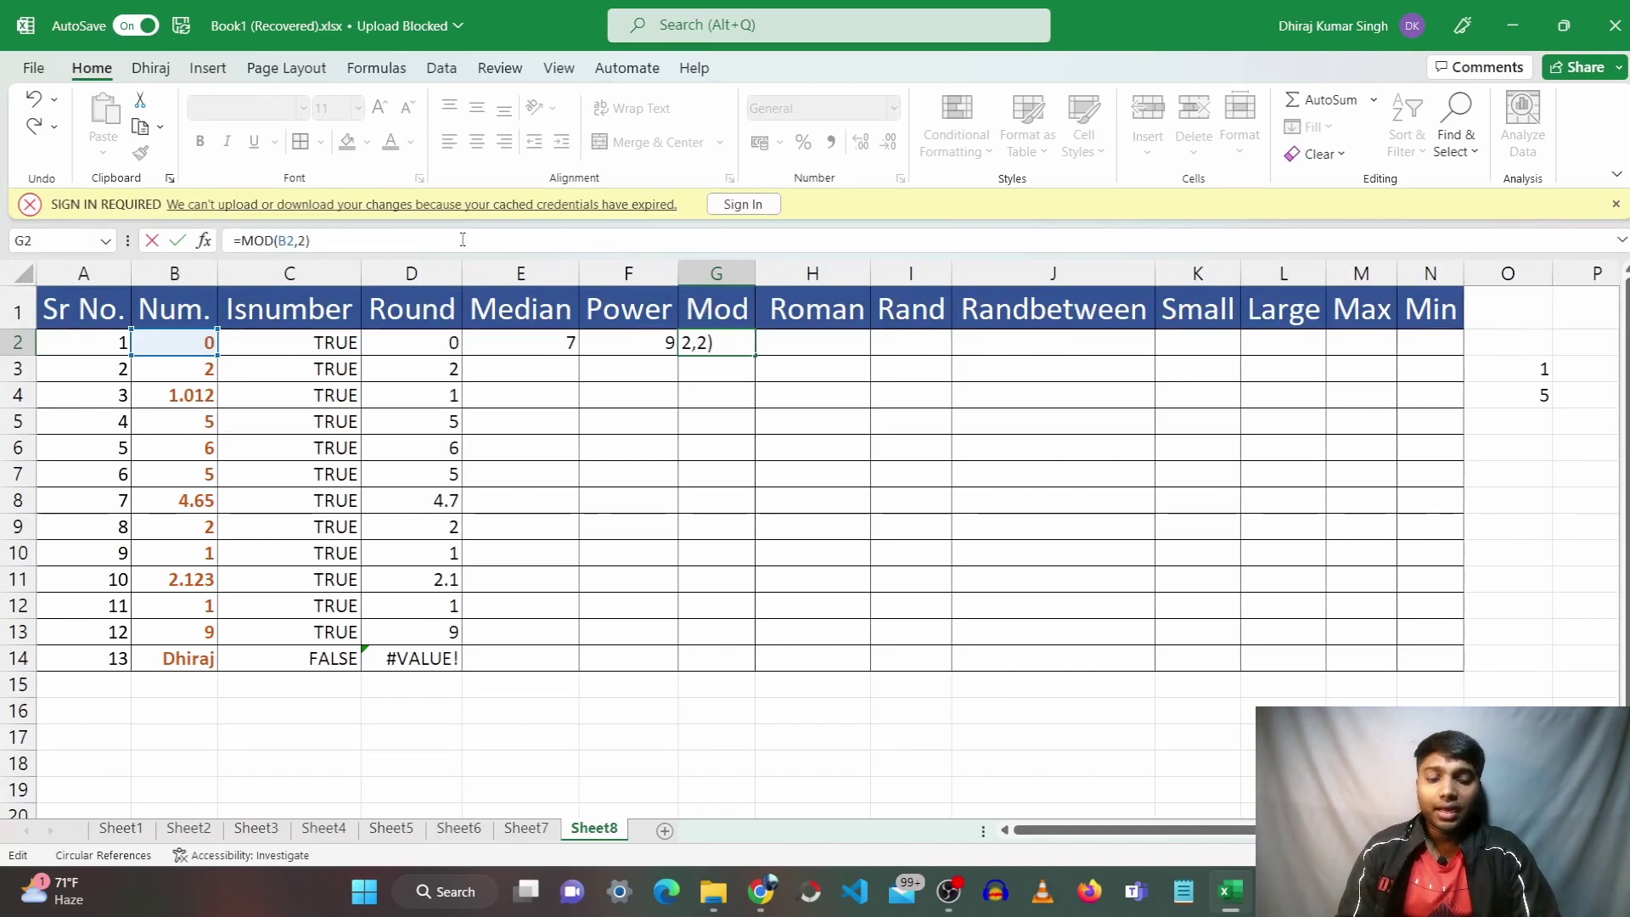
key("Return")
Copy the MOD formula down to G14 and check the result in G5
left_click(721, 342)
left_click_drag(754, 355, 775, 667)
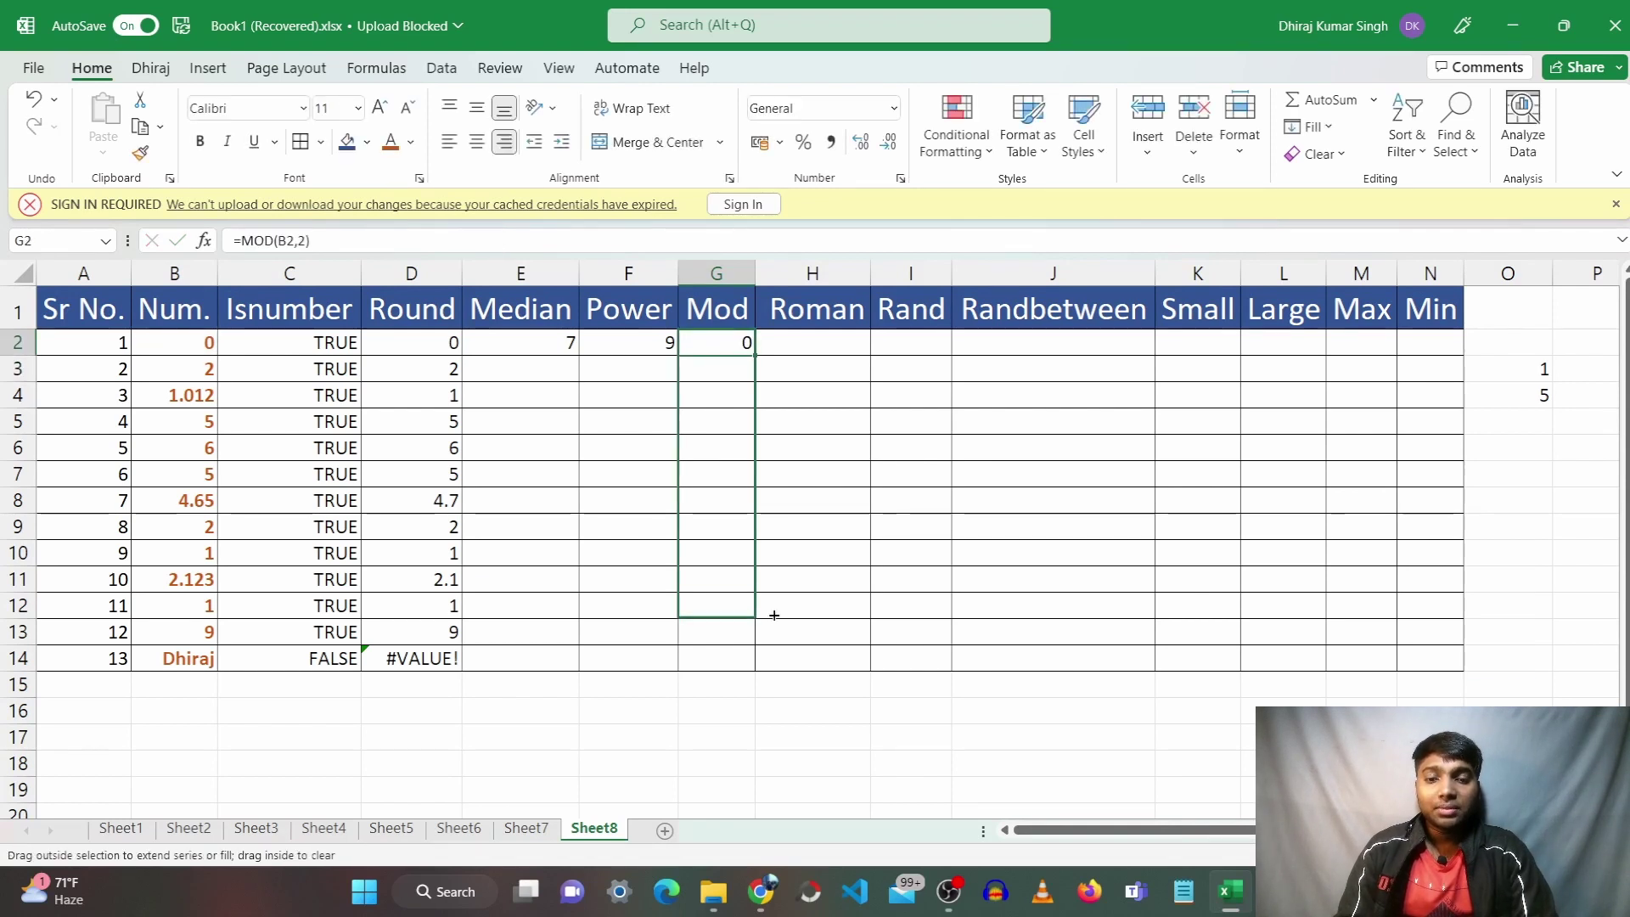
left_click(777, 401)
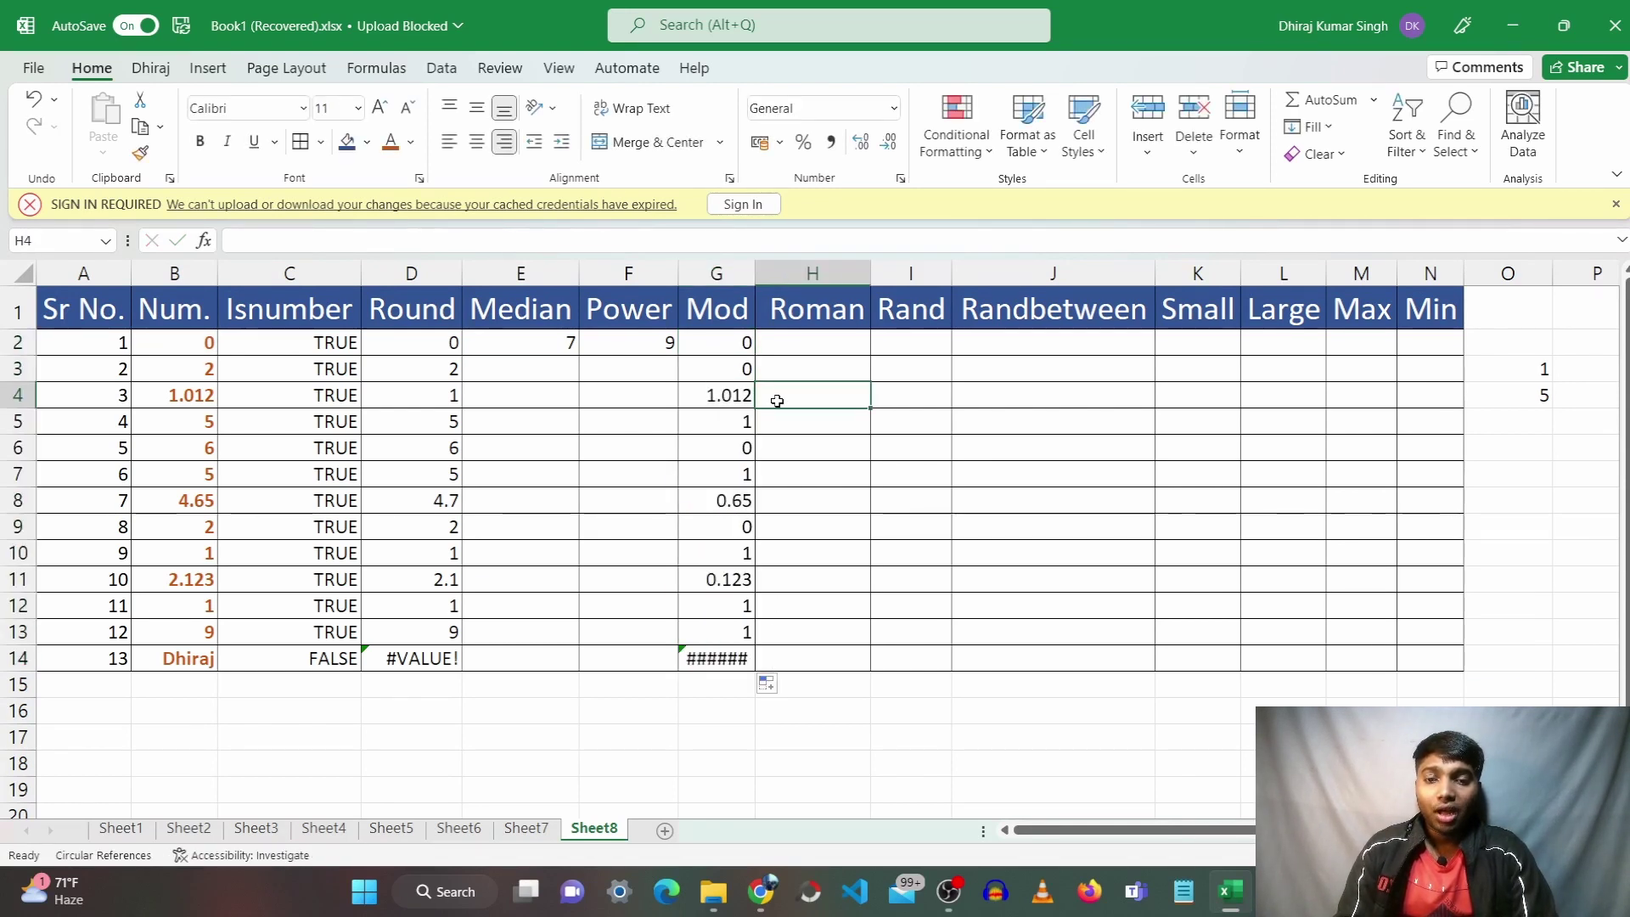
left_click(738, 428)
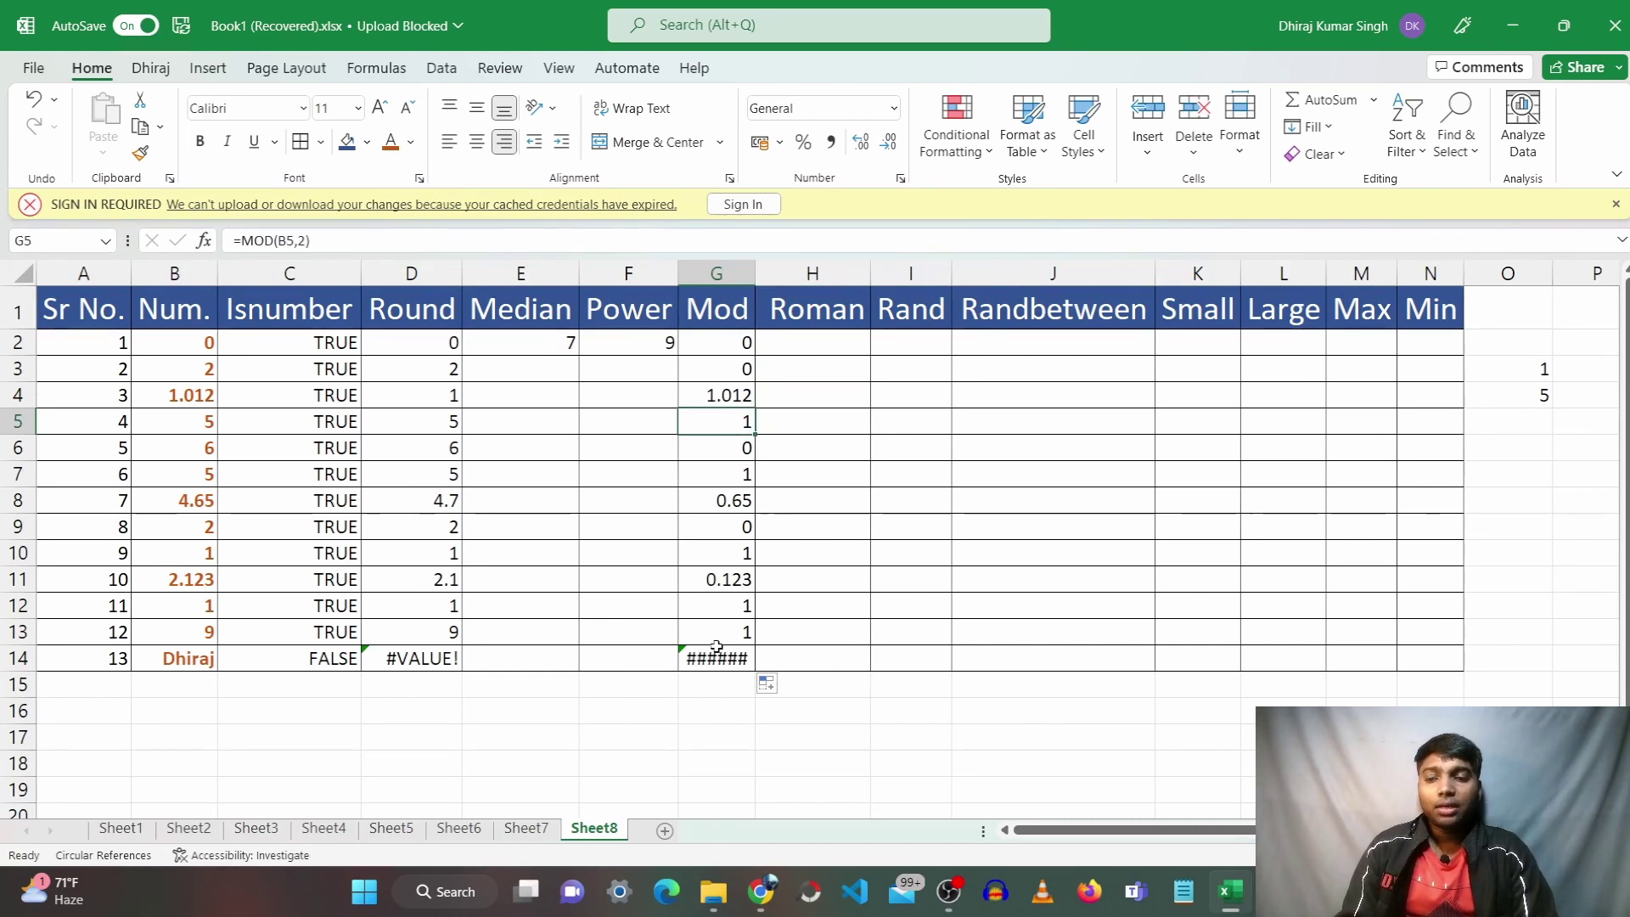
left_click(700, 679)
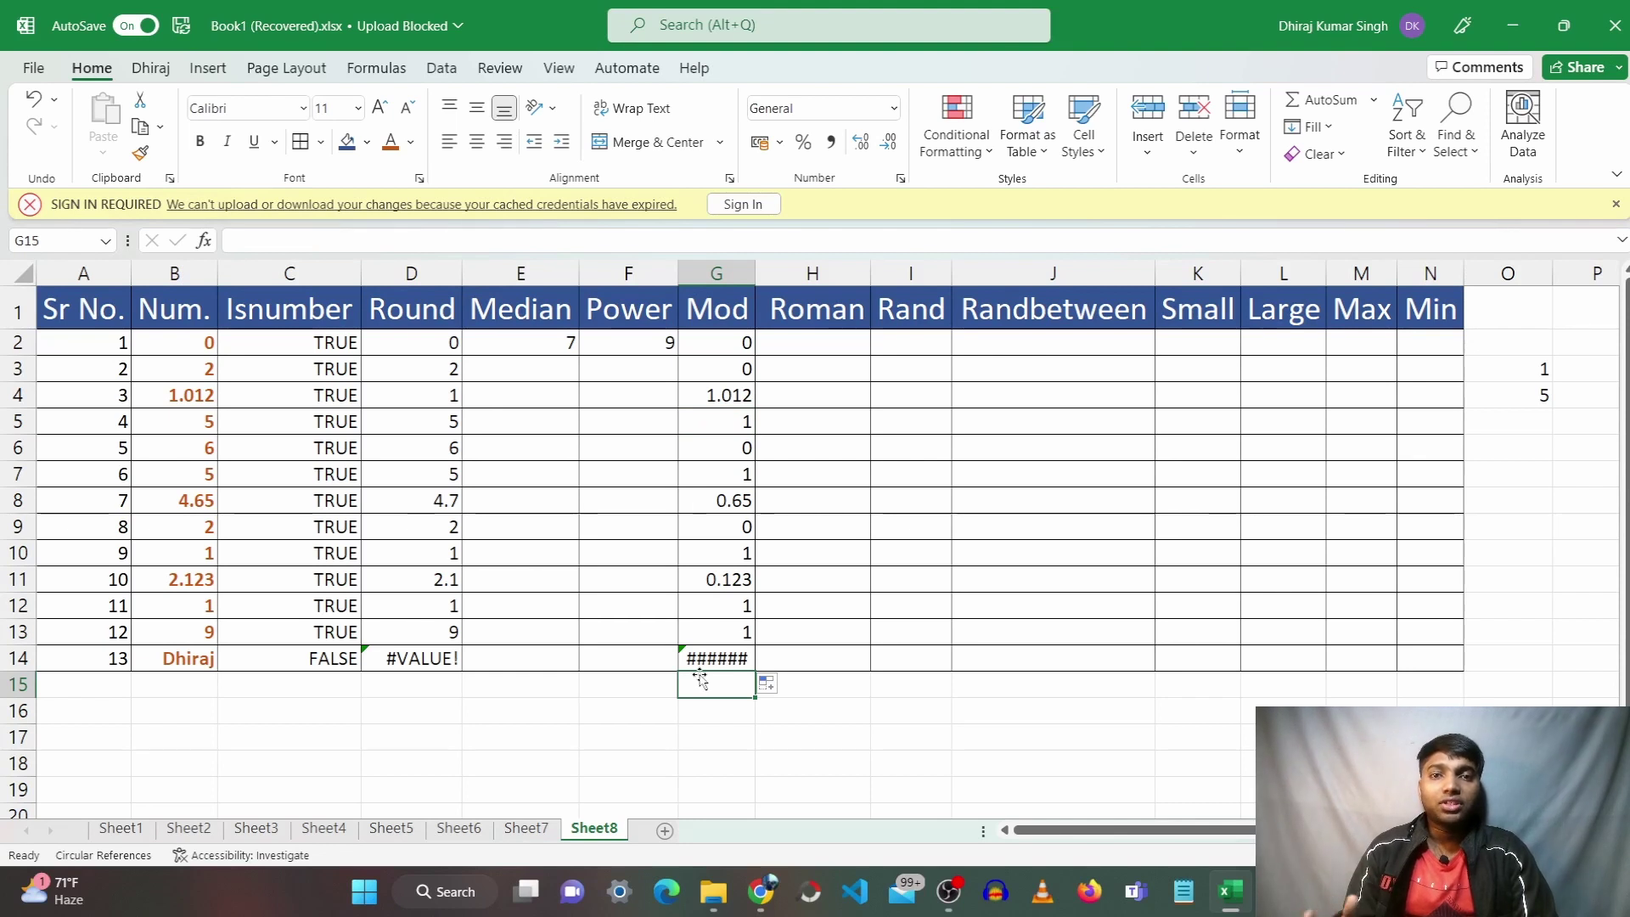
left_click(846, 352)
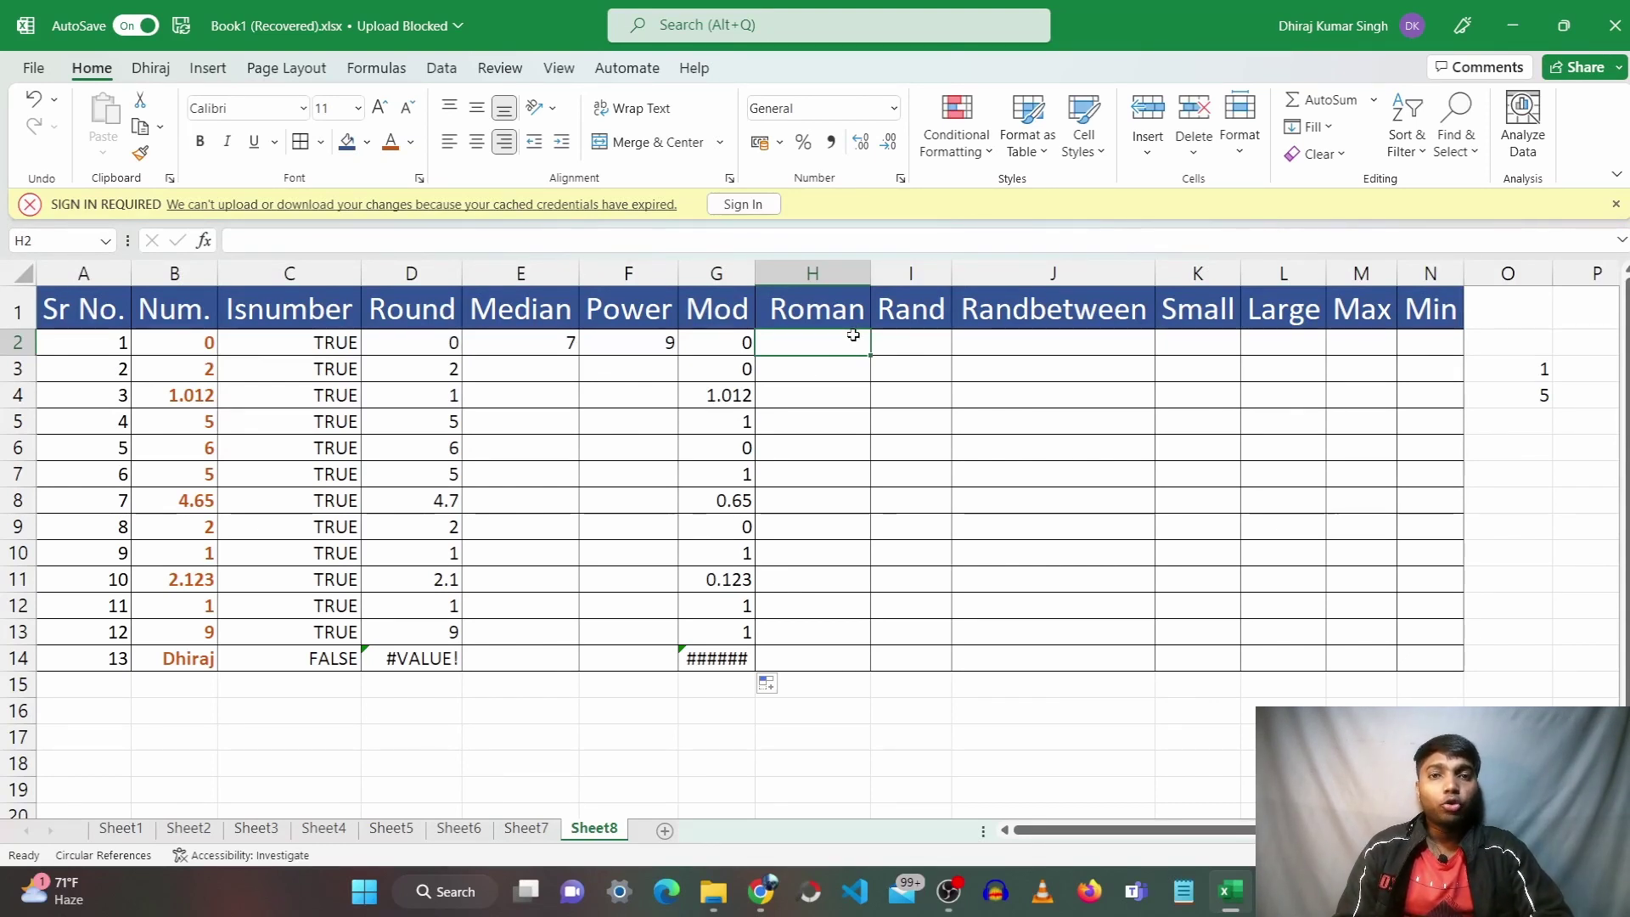
Enter =ROMAN(A2,0) in H2
left_click(121, 344)
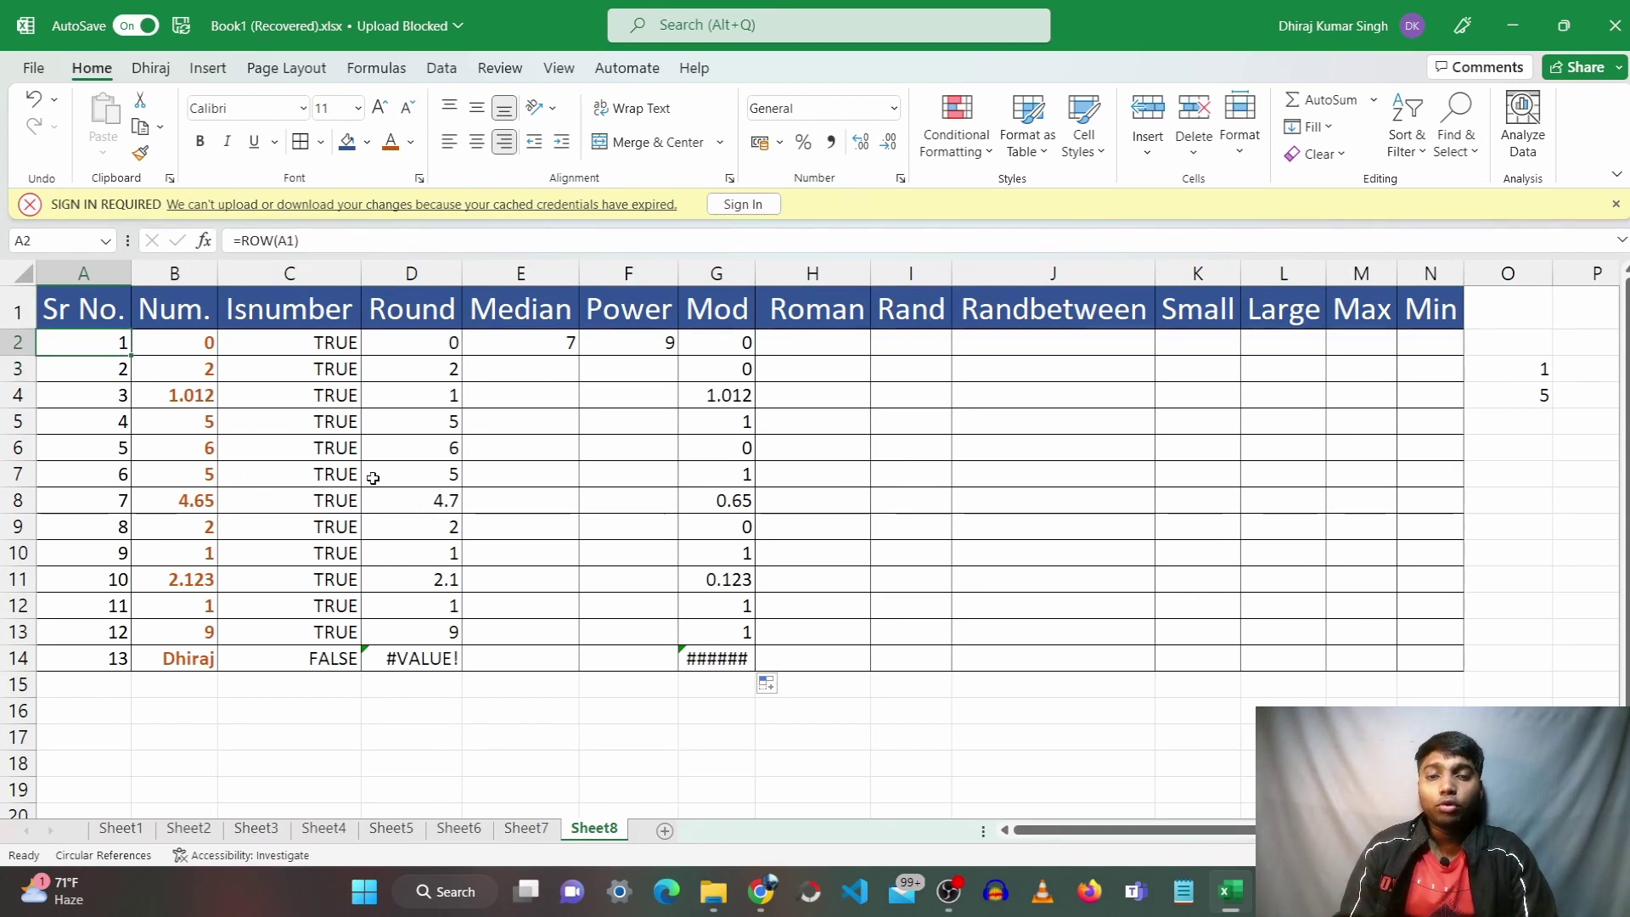
left_click(839, 341)
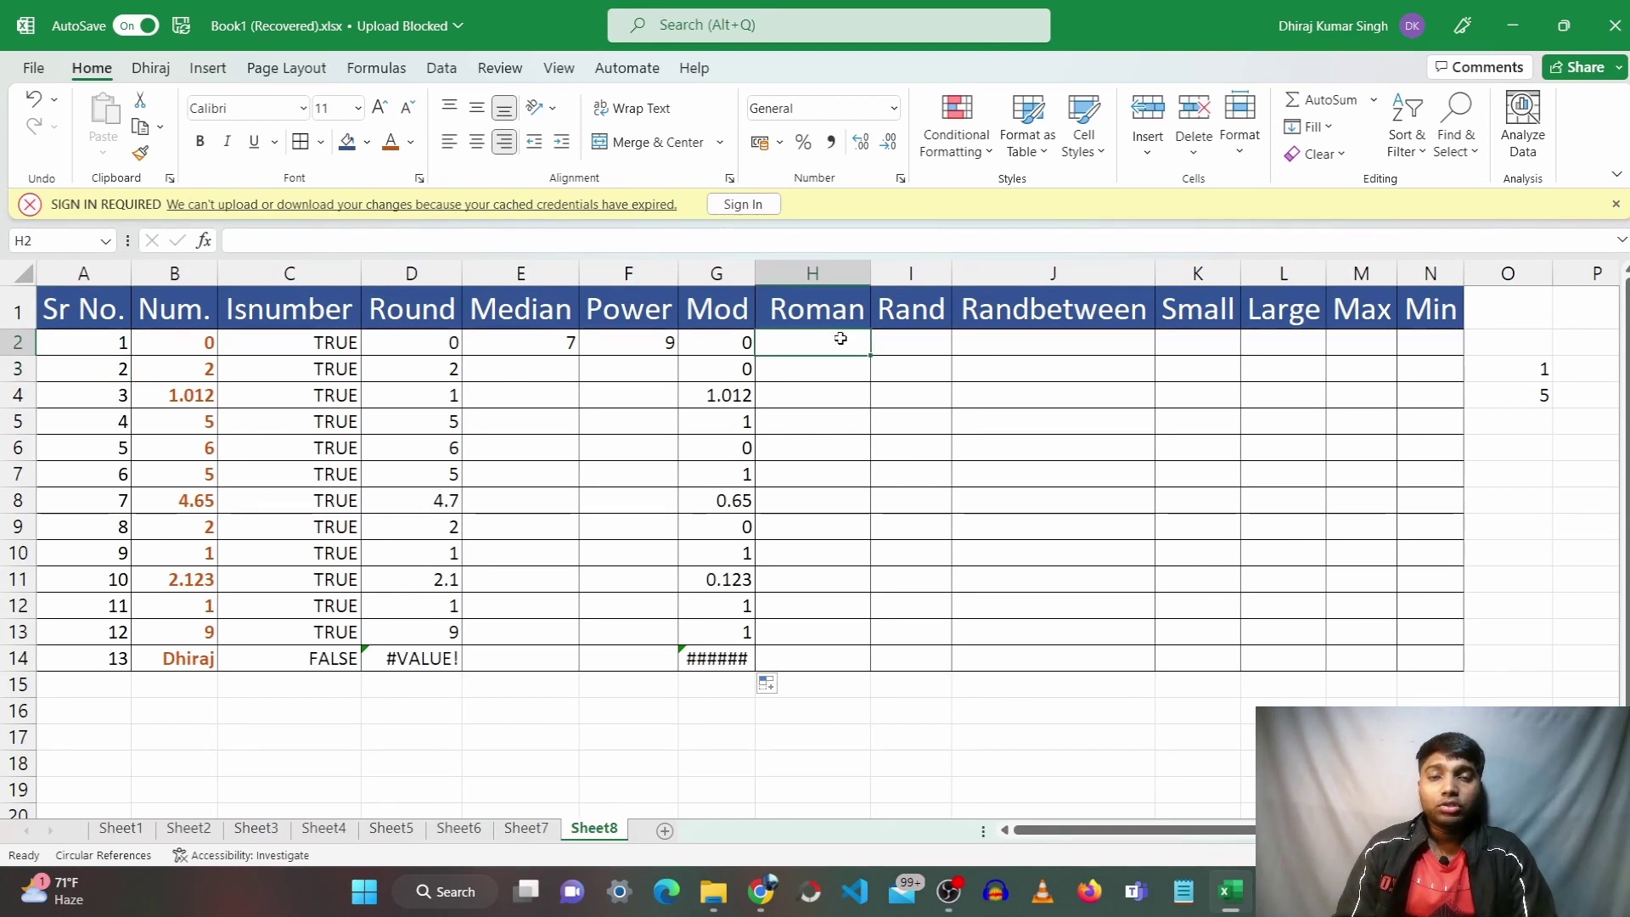
type("=")
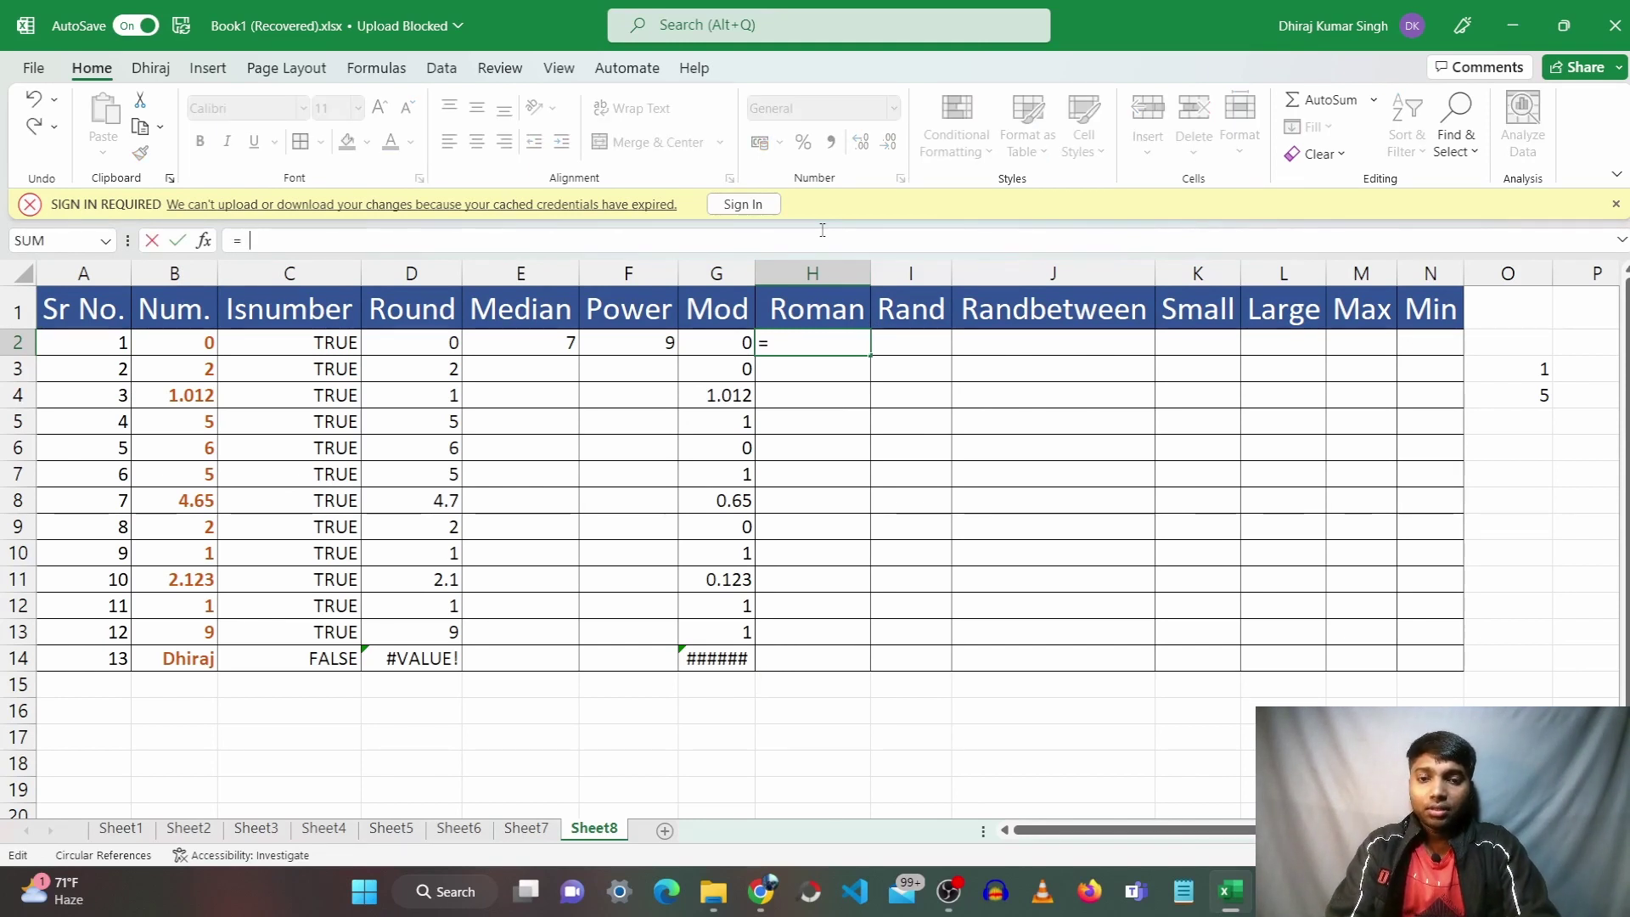
type("ROMA")
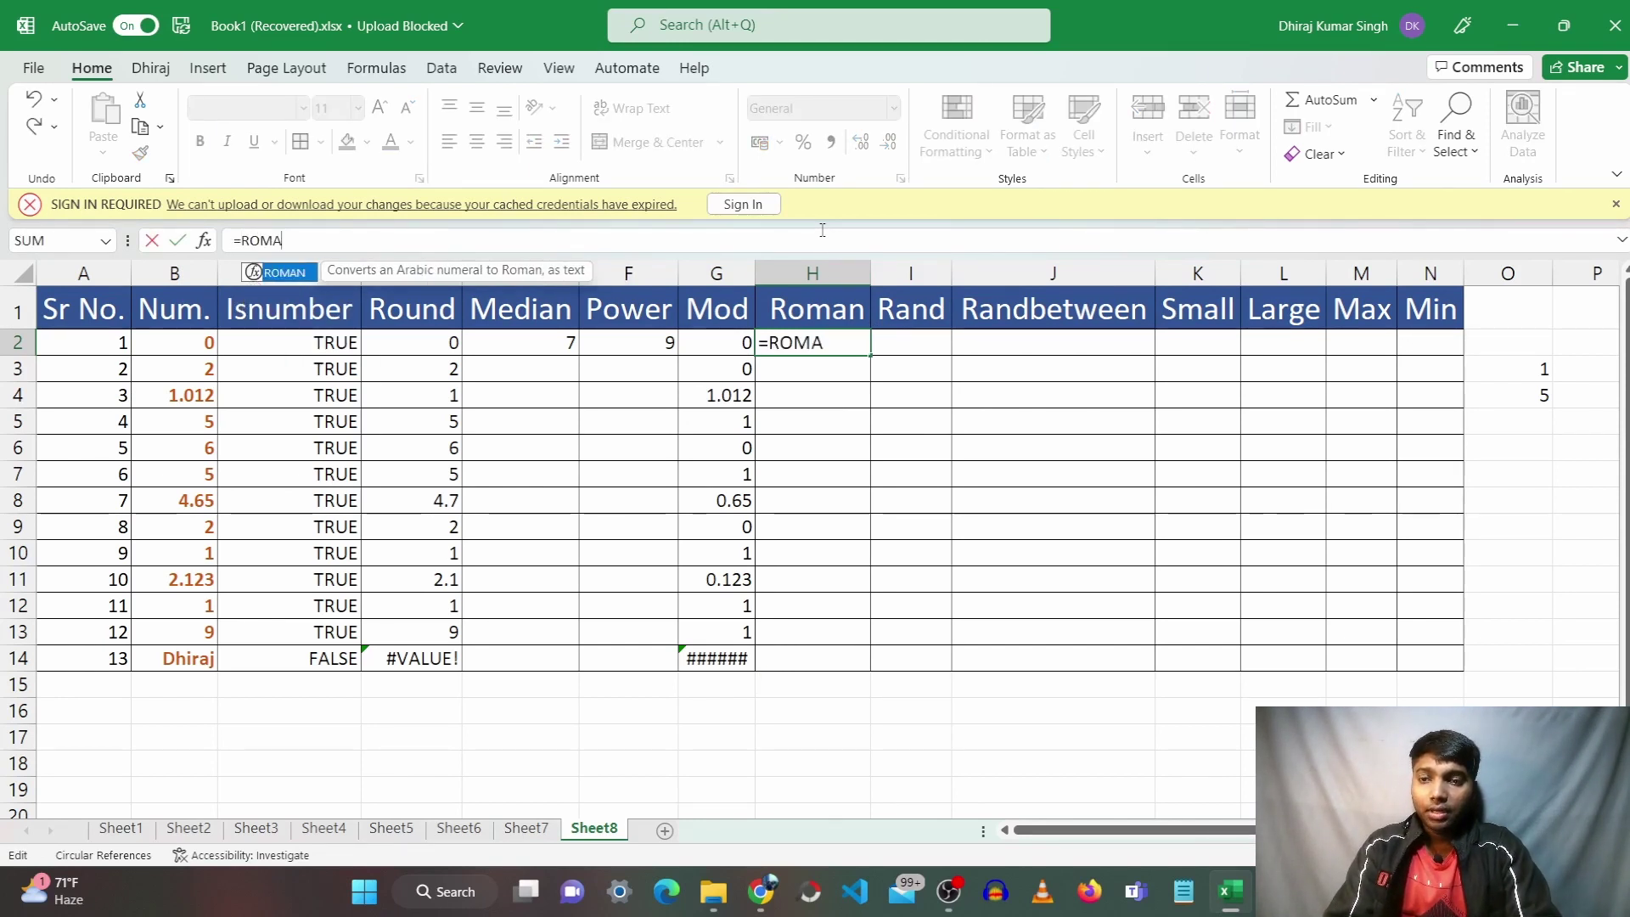
type("N(")
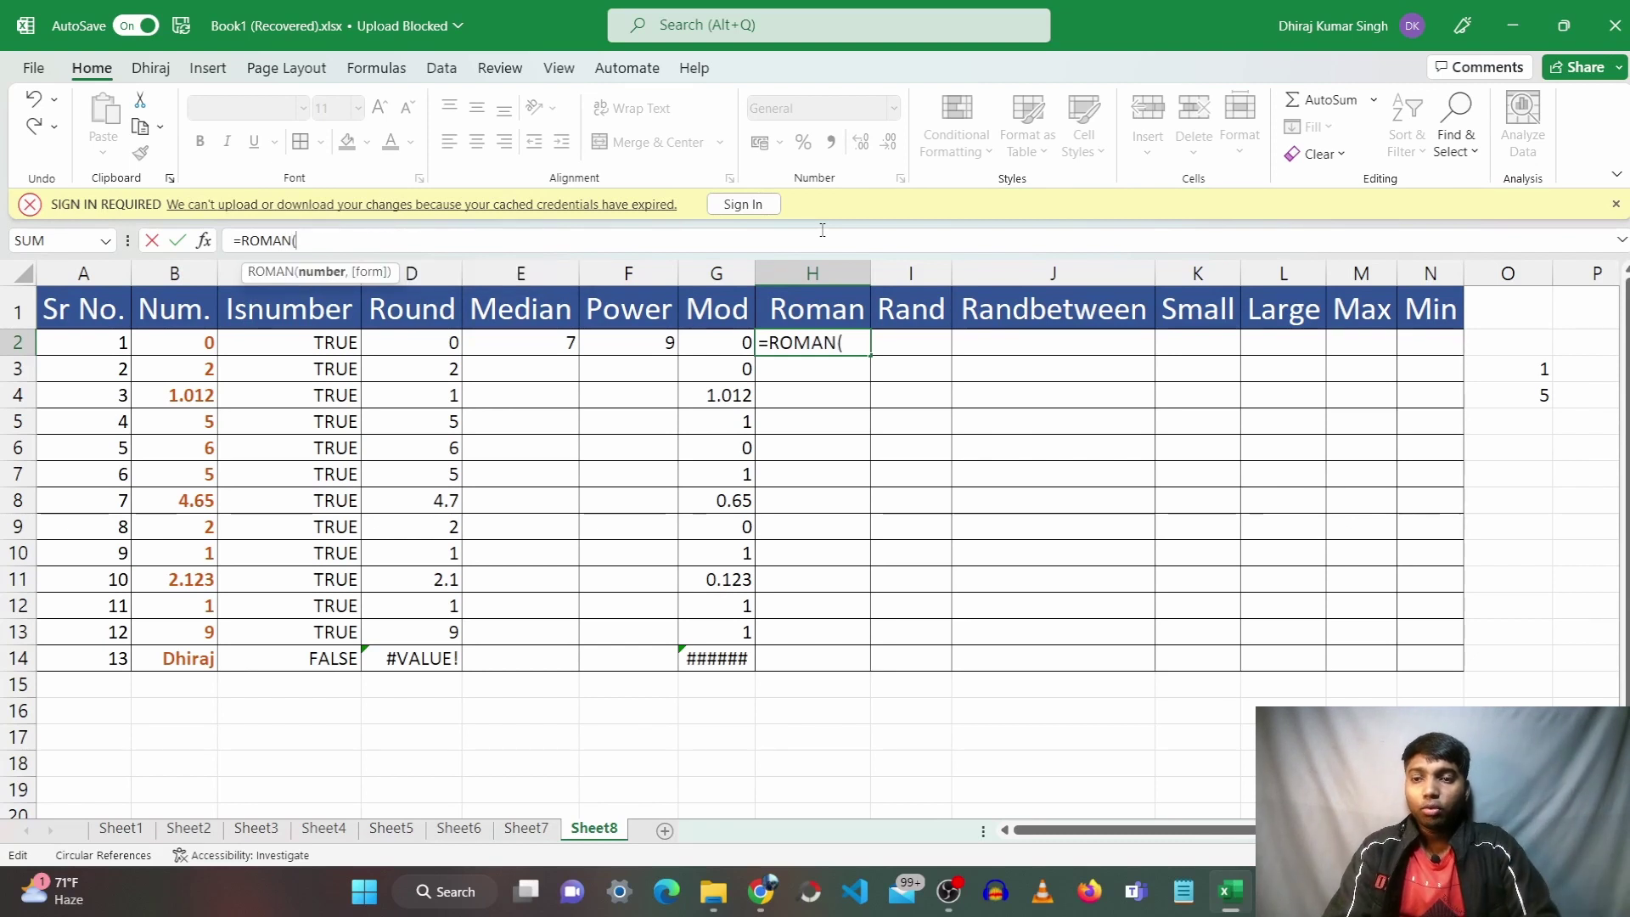
left_click(118, 342)
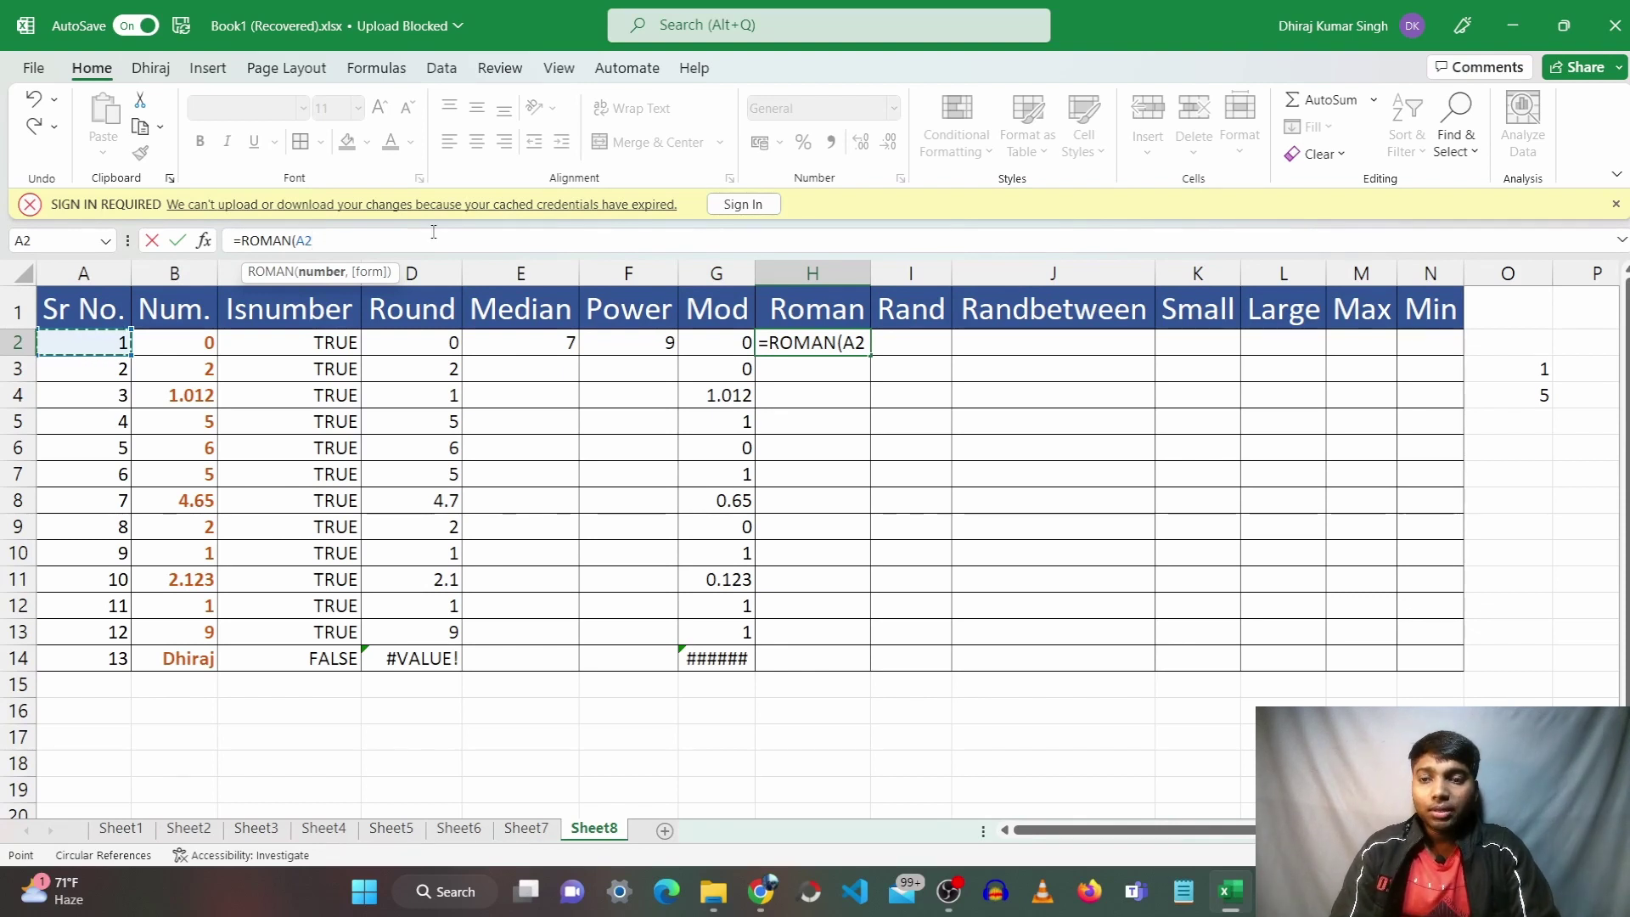
type(",")
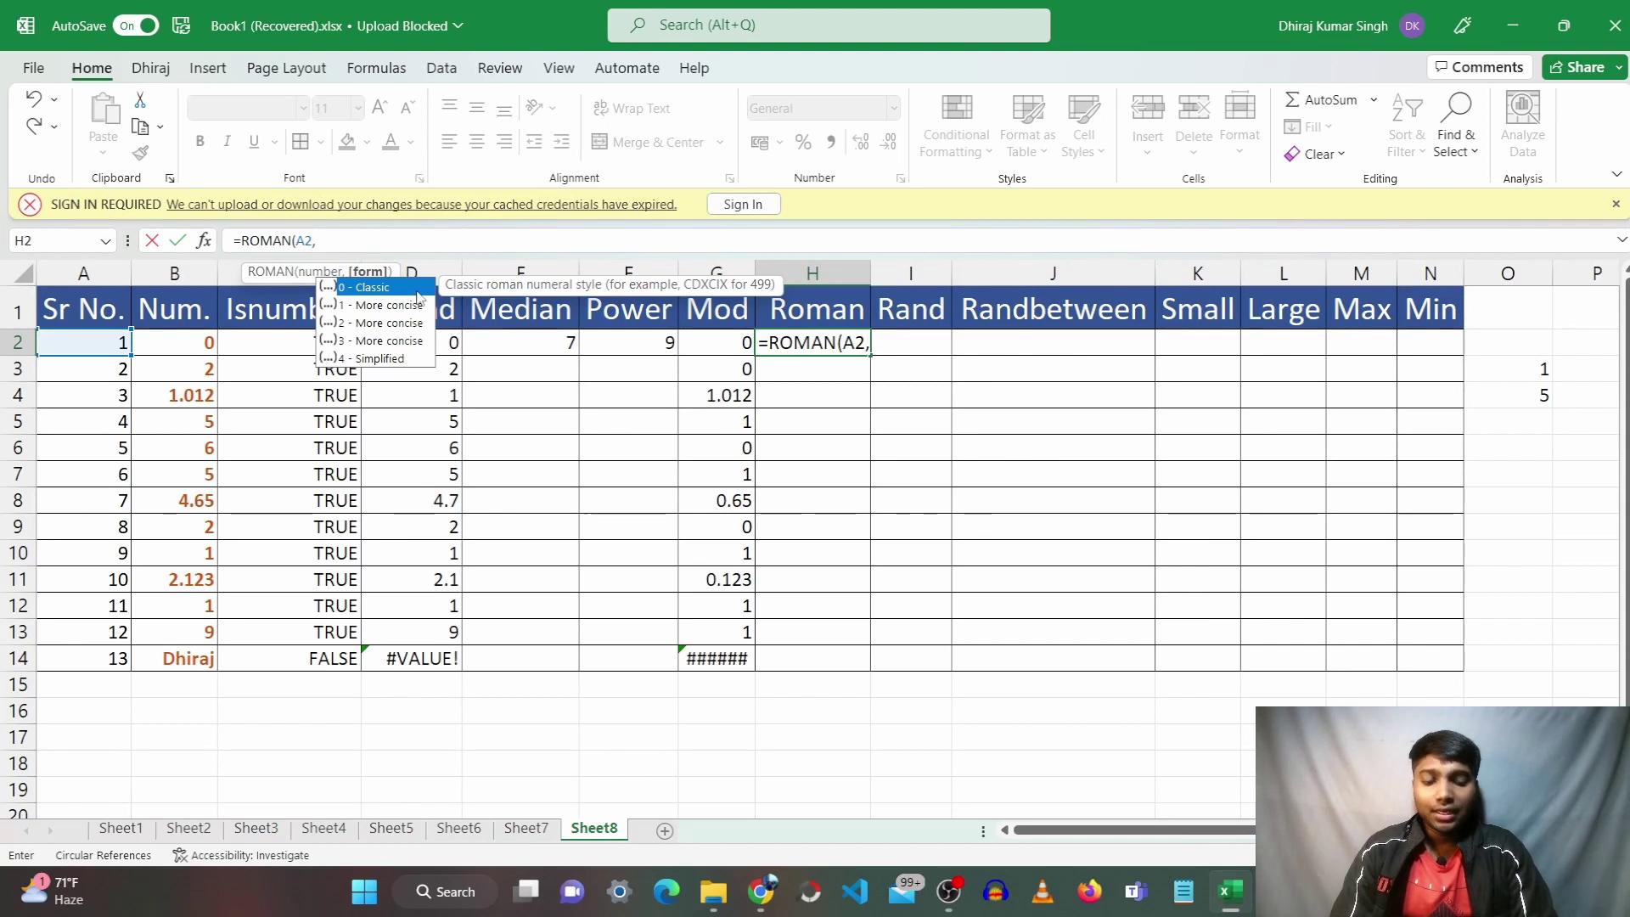
type("0")
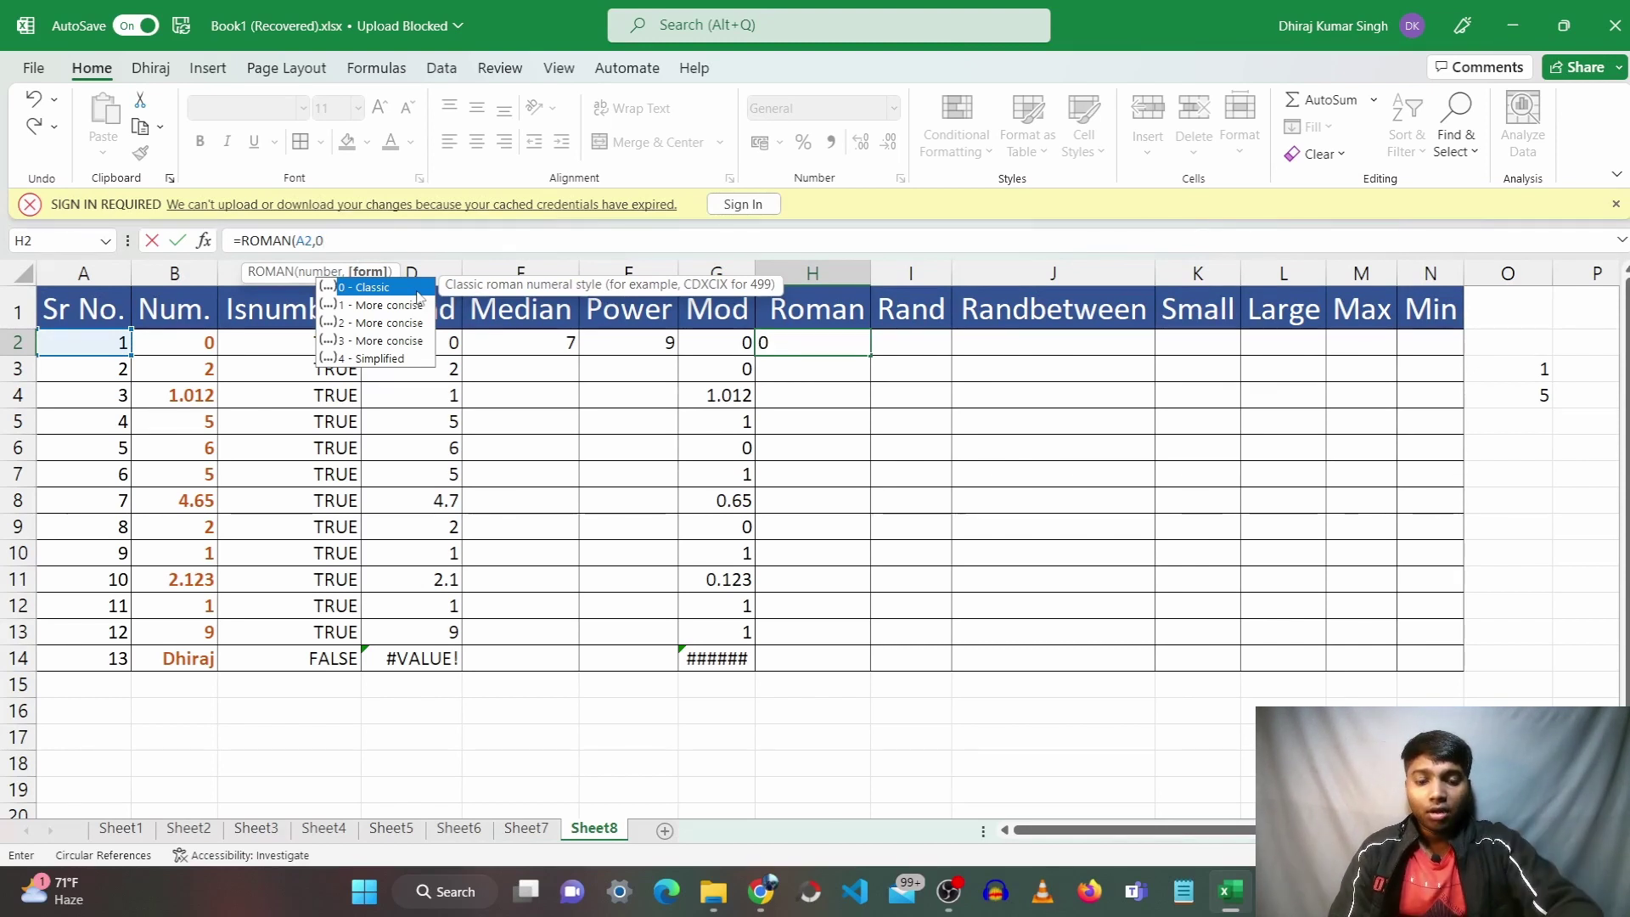
type(")")
key("Return")
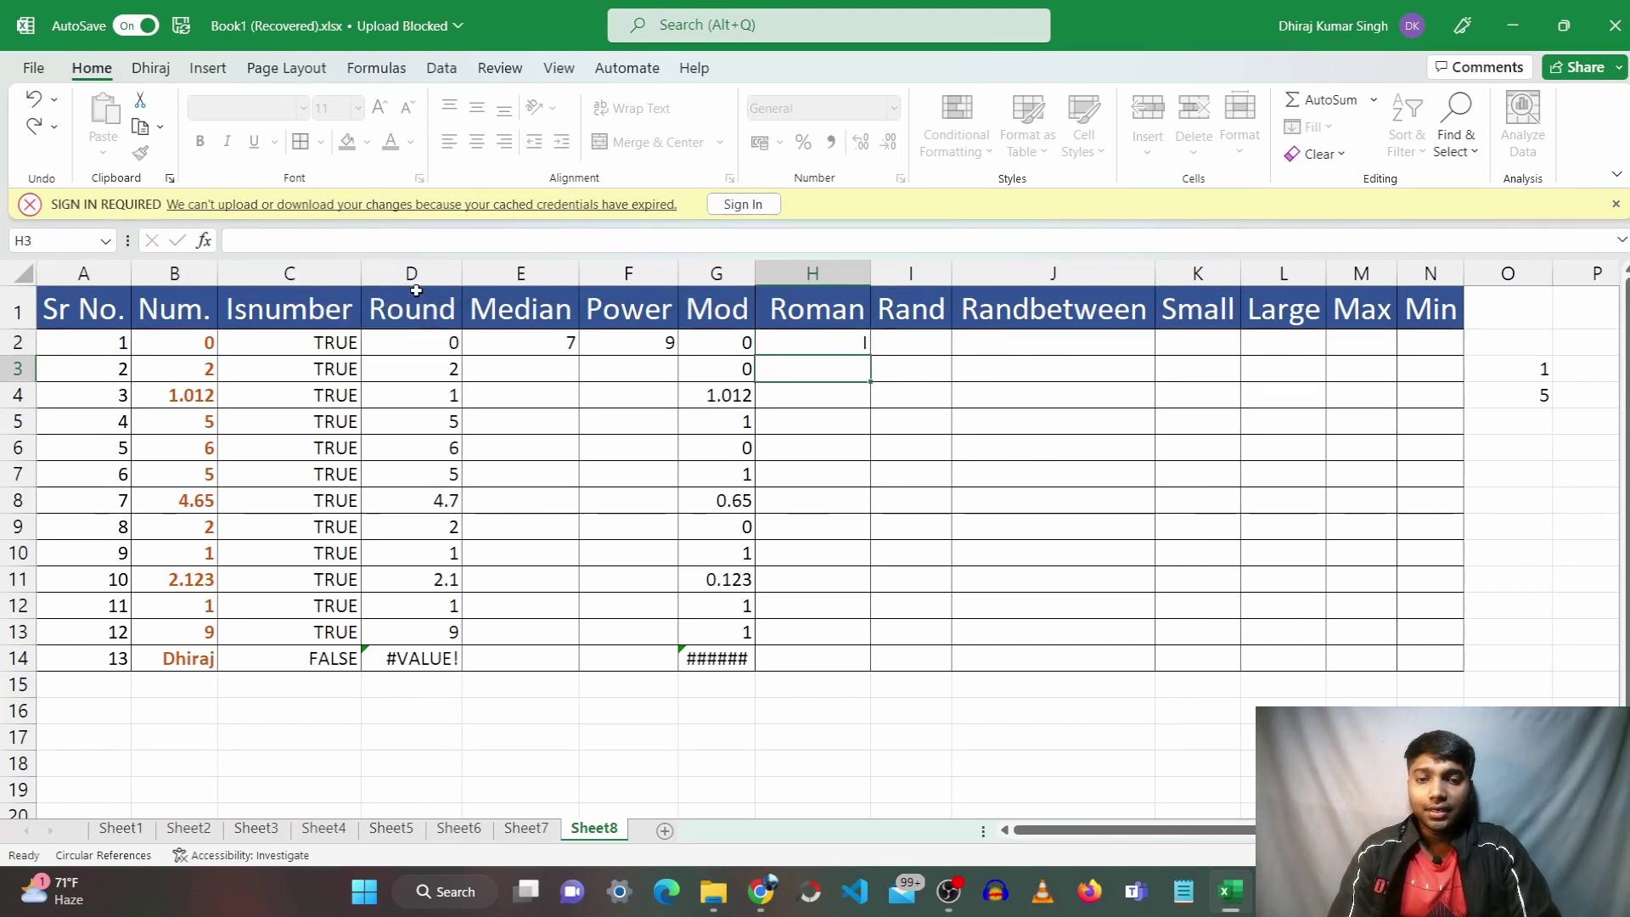
Fill the ROMAN formula down to H14, giving I through XIII
left_click(858, 348)
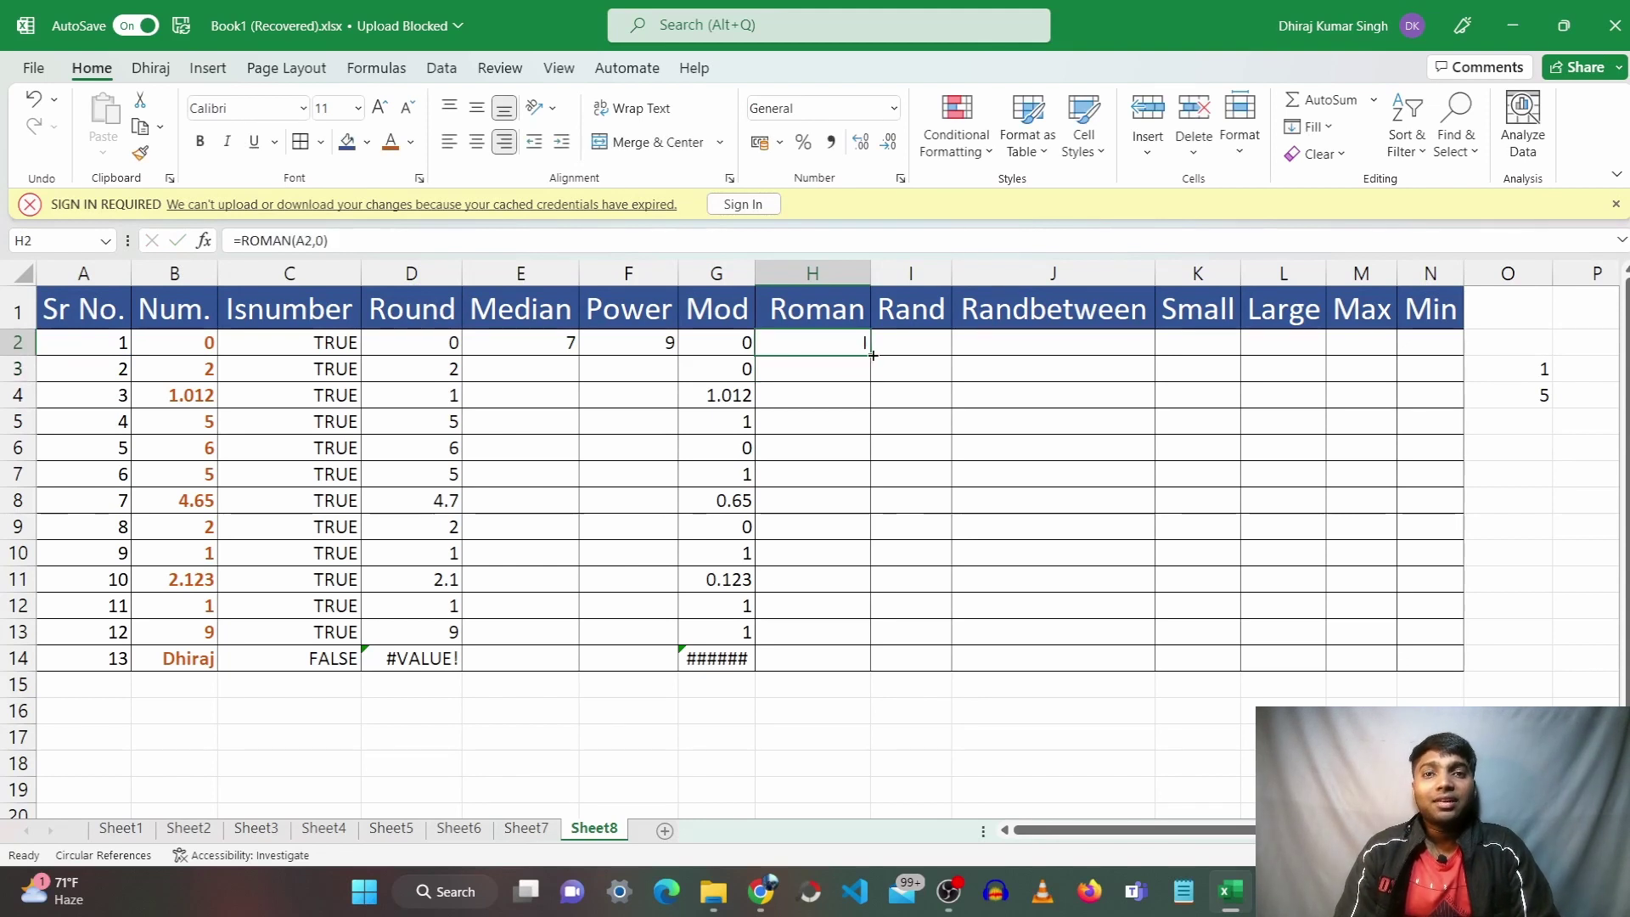
left_click_drag(872, 354, 864, 681)
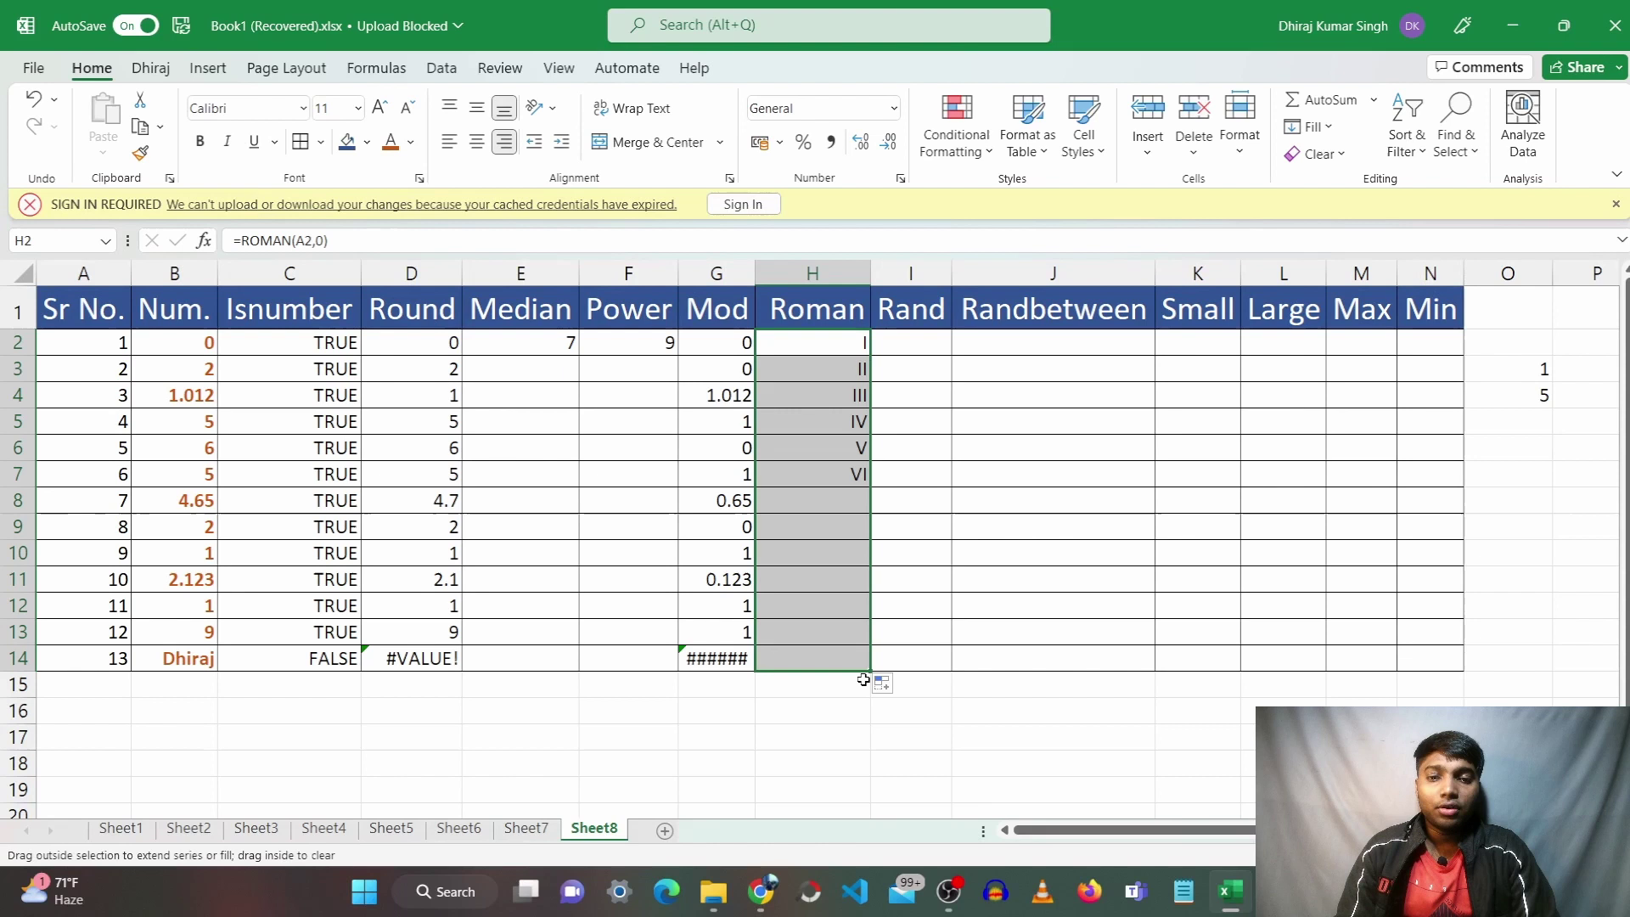
left_click(938, 520)
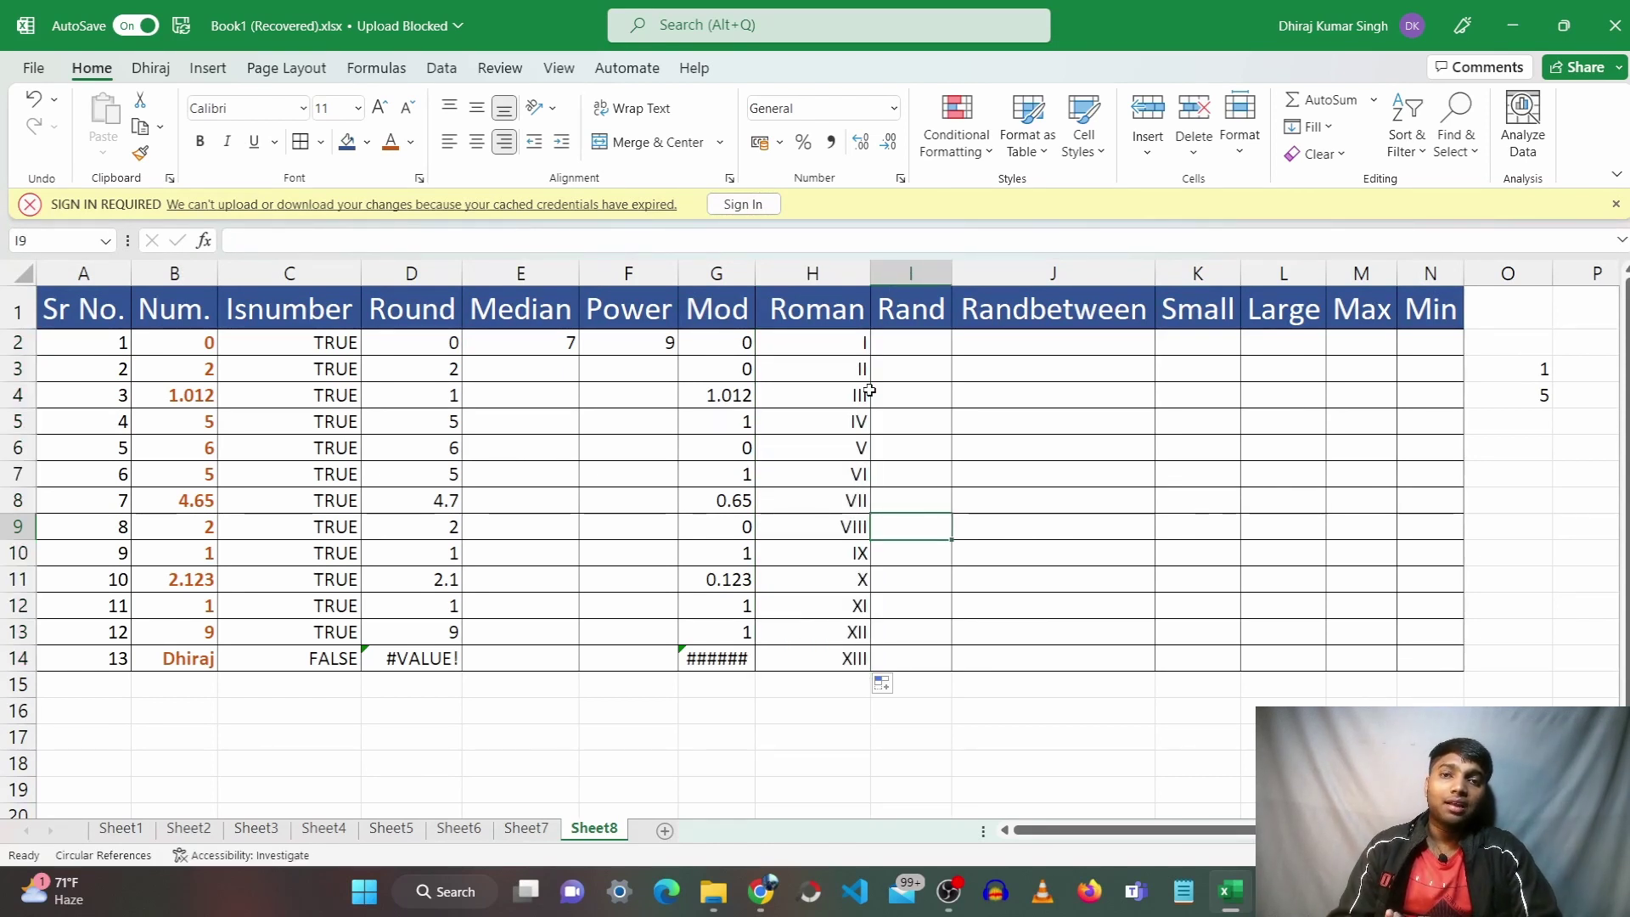
Enter =RAND() in I2 through the formula bar
left_click(926, 348)
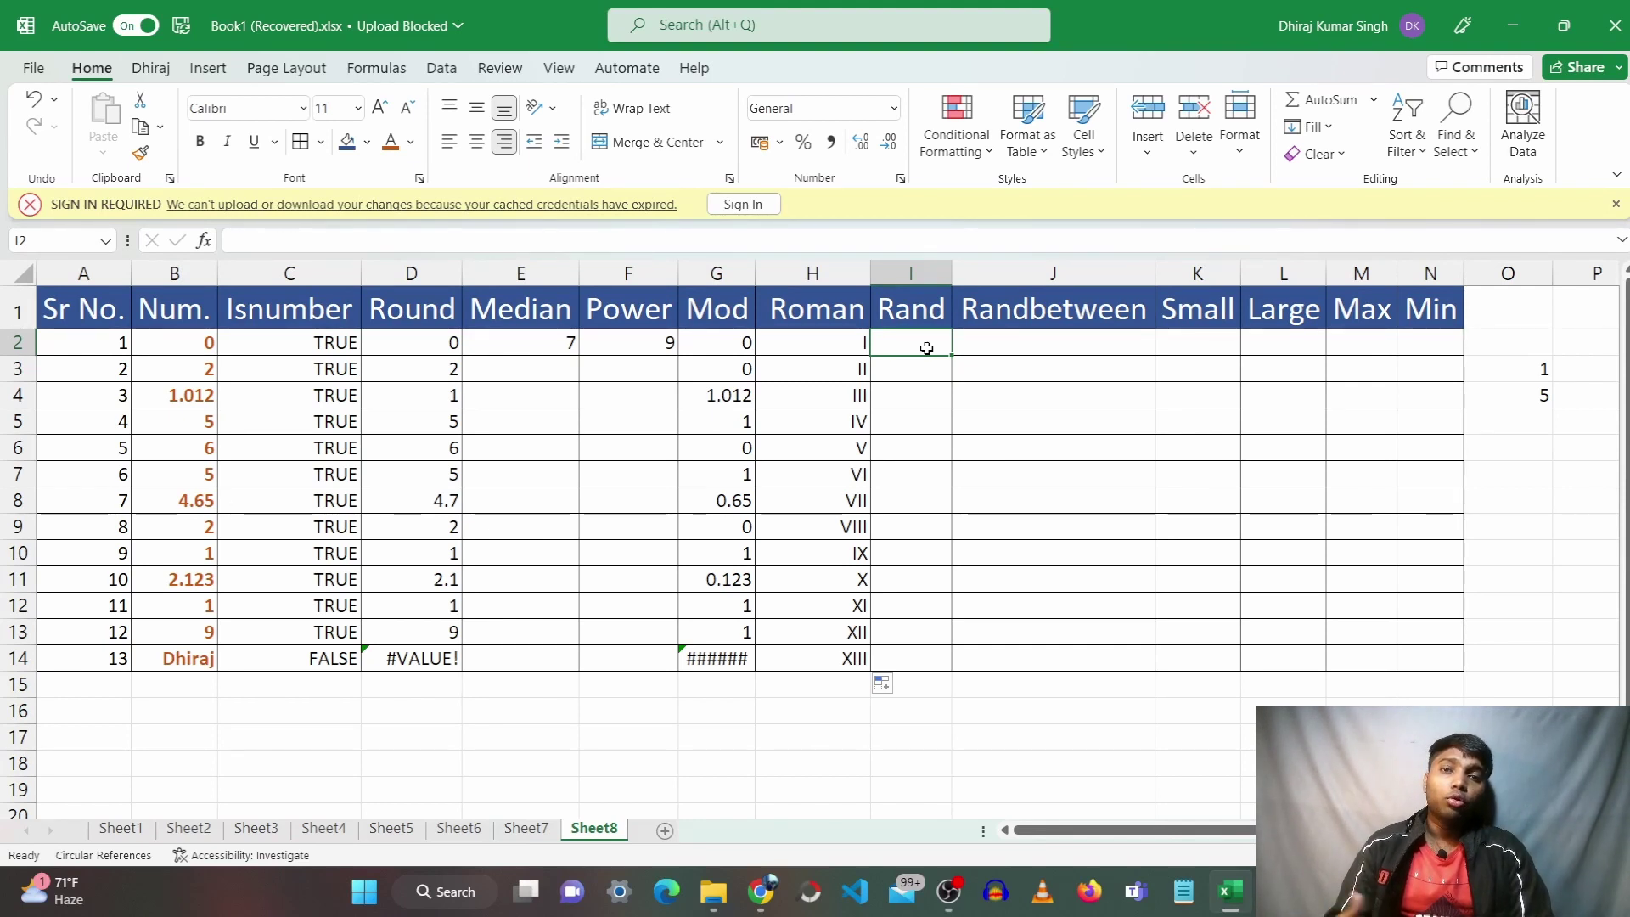
left_click(876, 245)
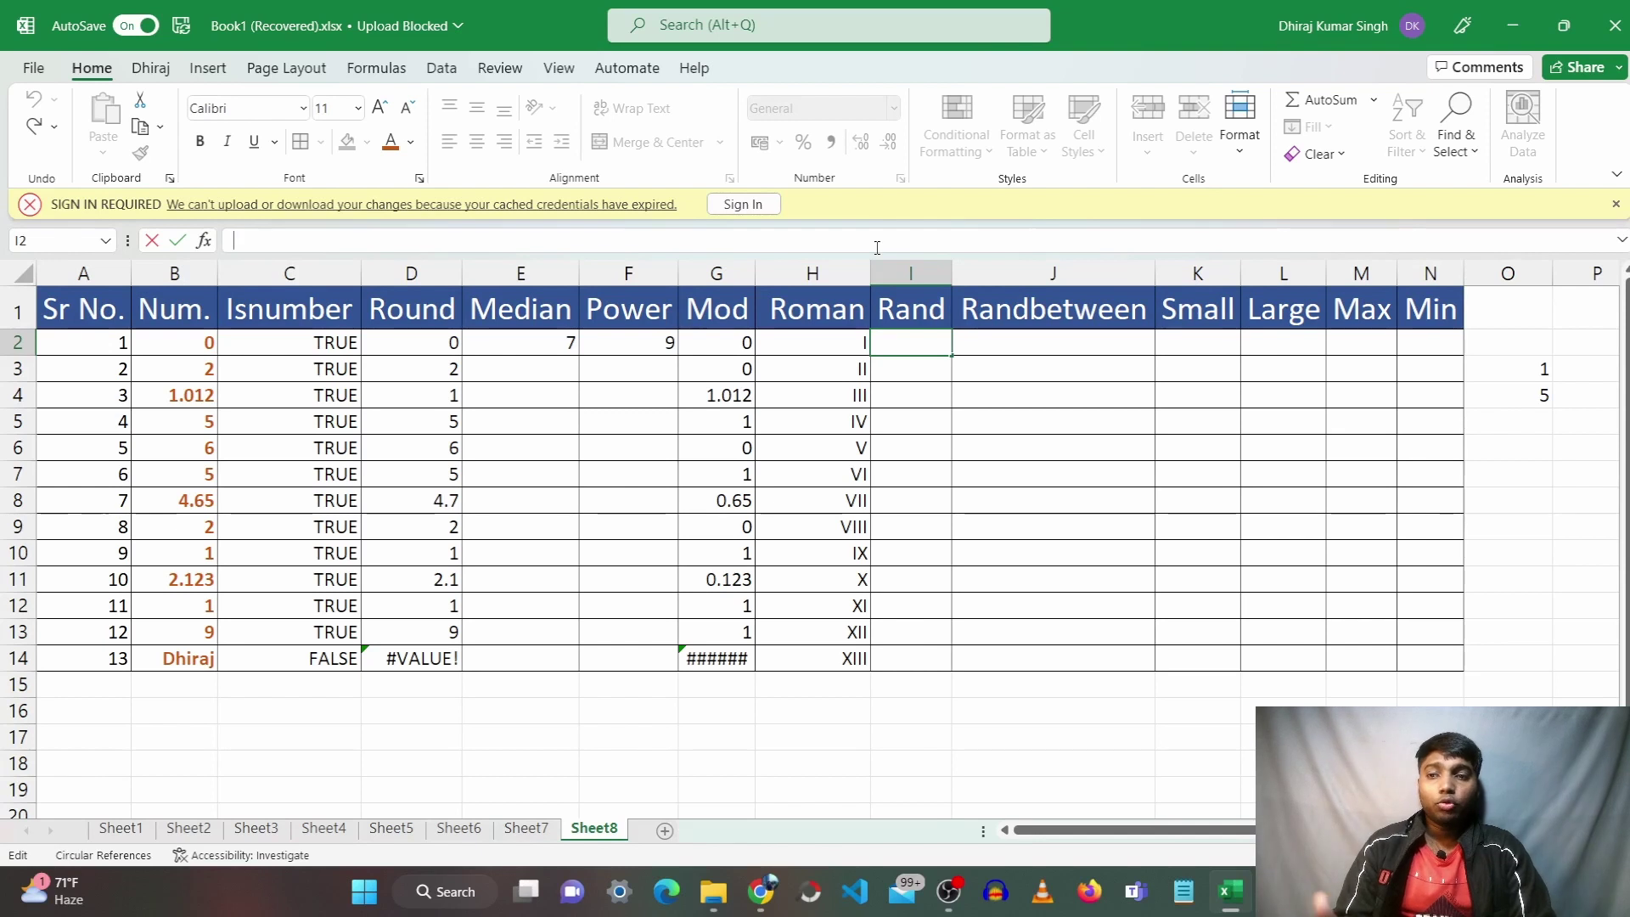
type("=")
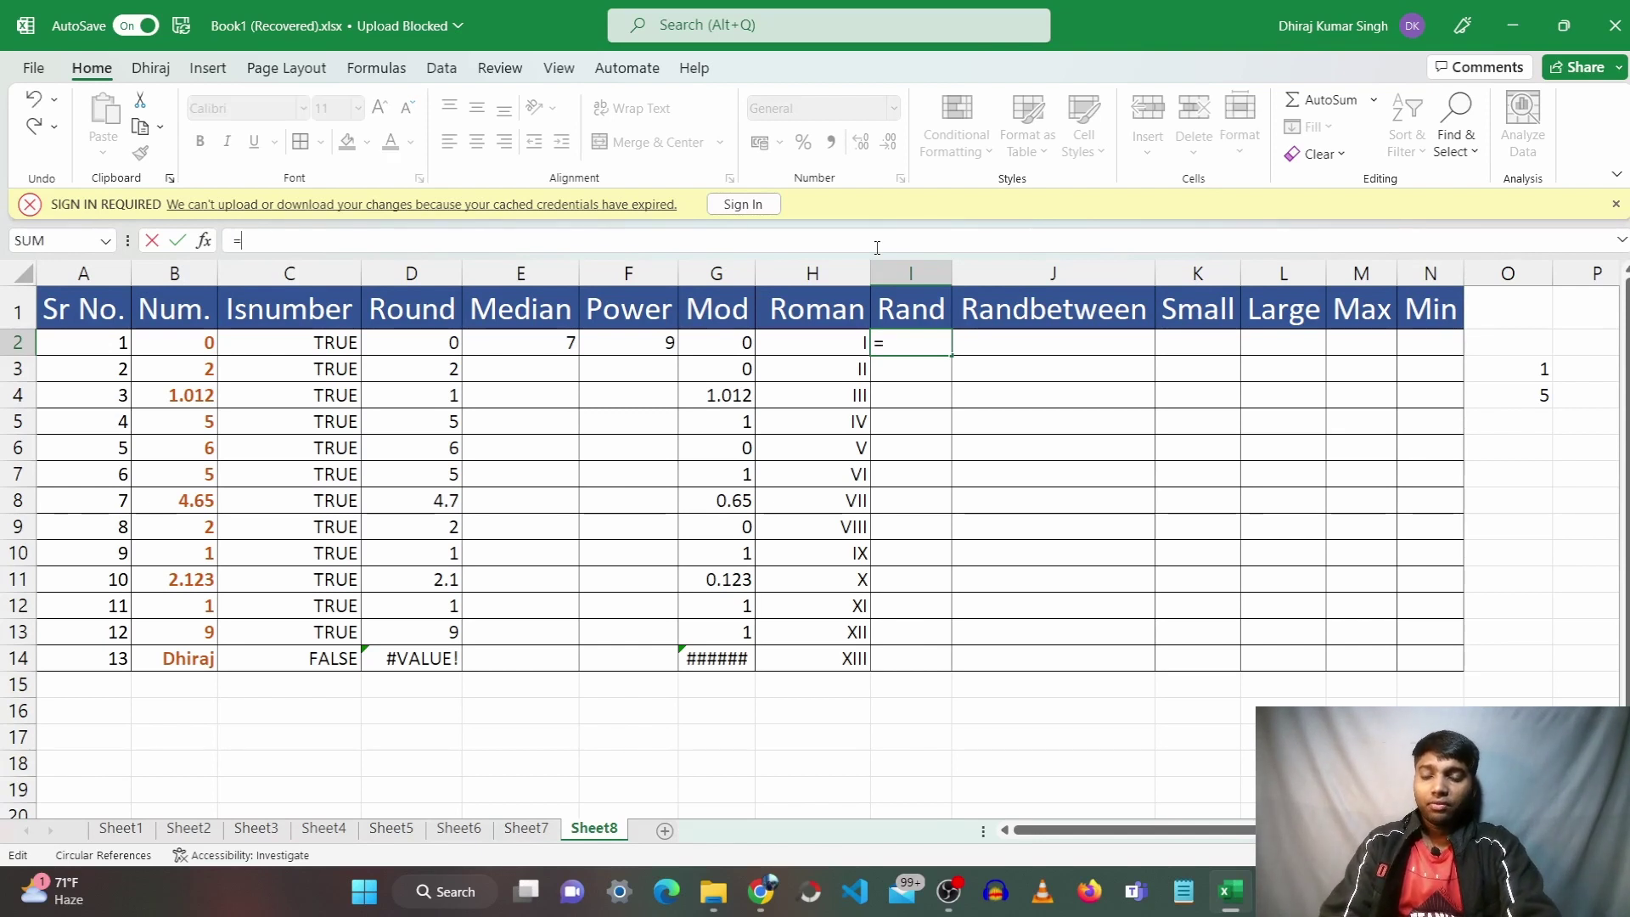
type("RAND")
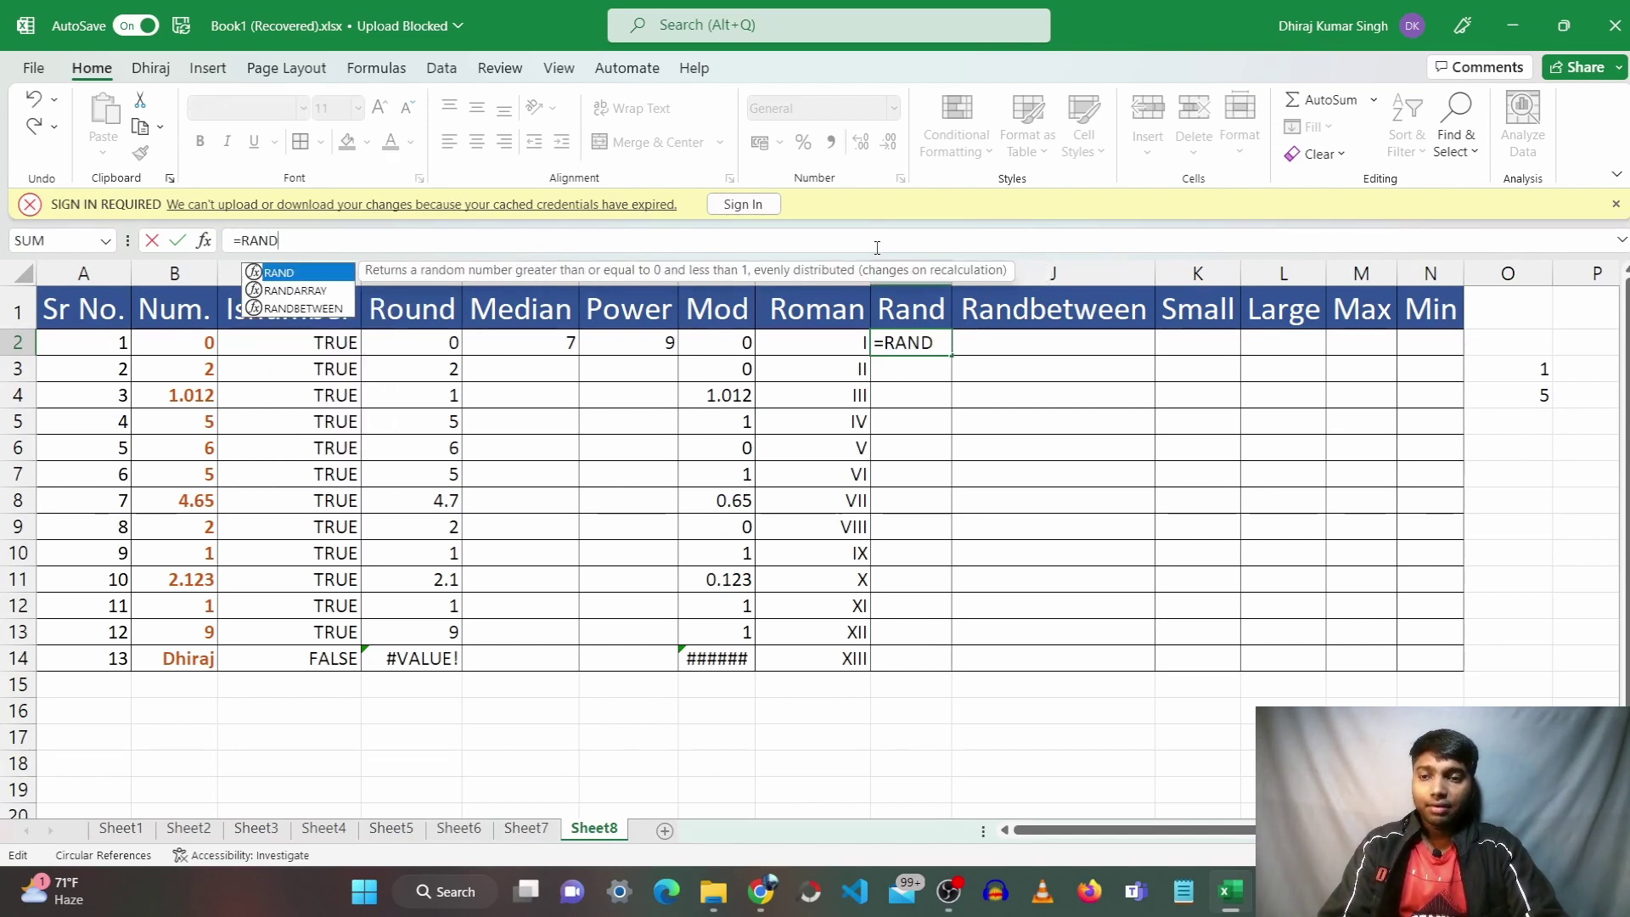
type("(")
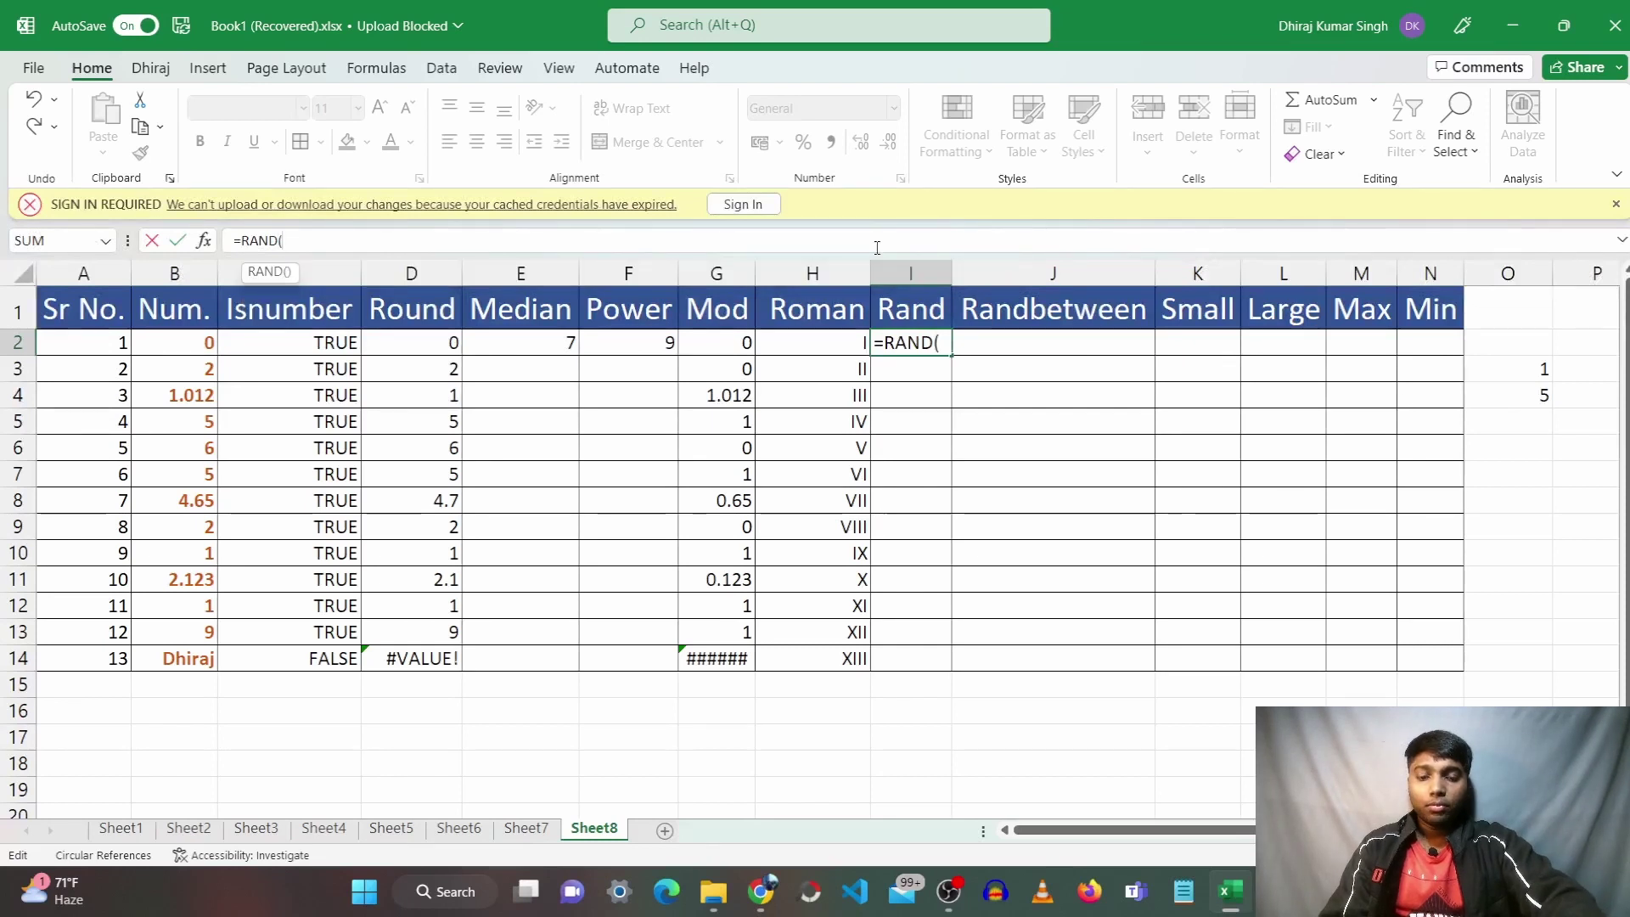
type(")")
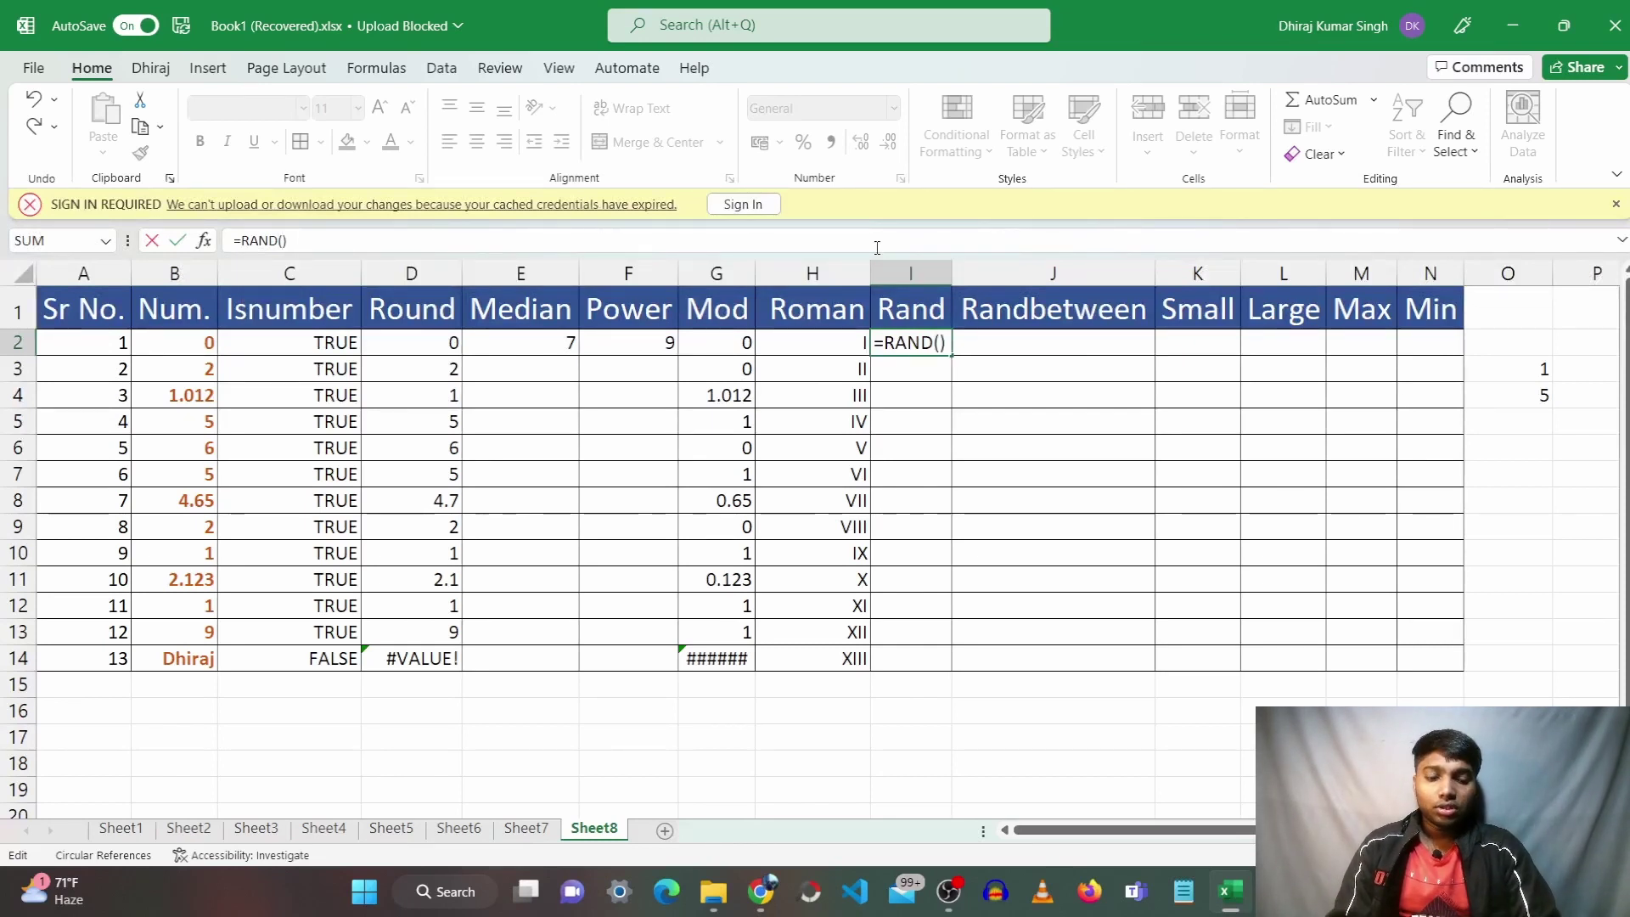
key("Return")
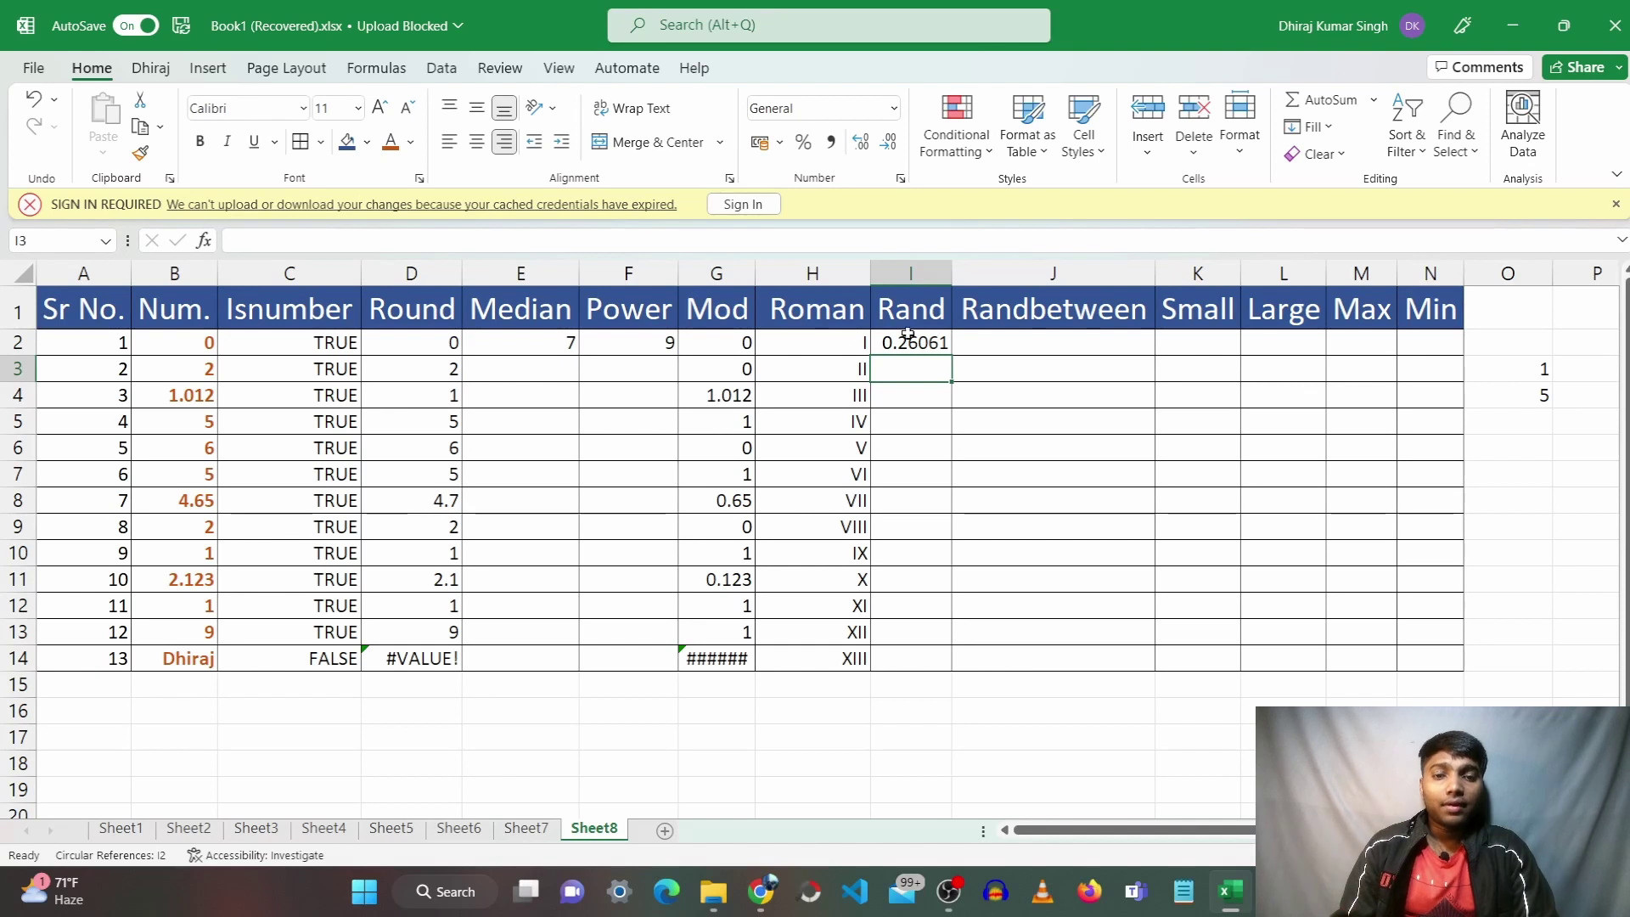
Recommit the RAND formula twice to generate new random values
left_click(910, 341)
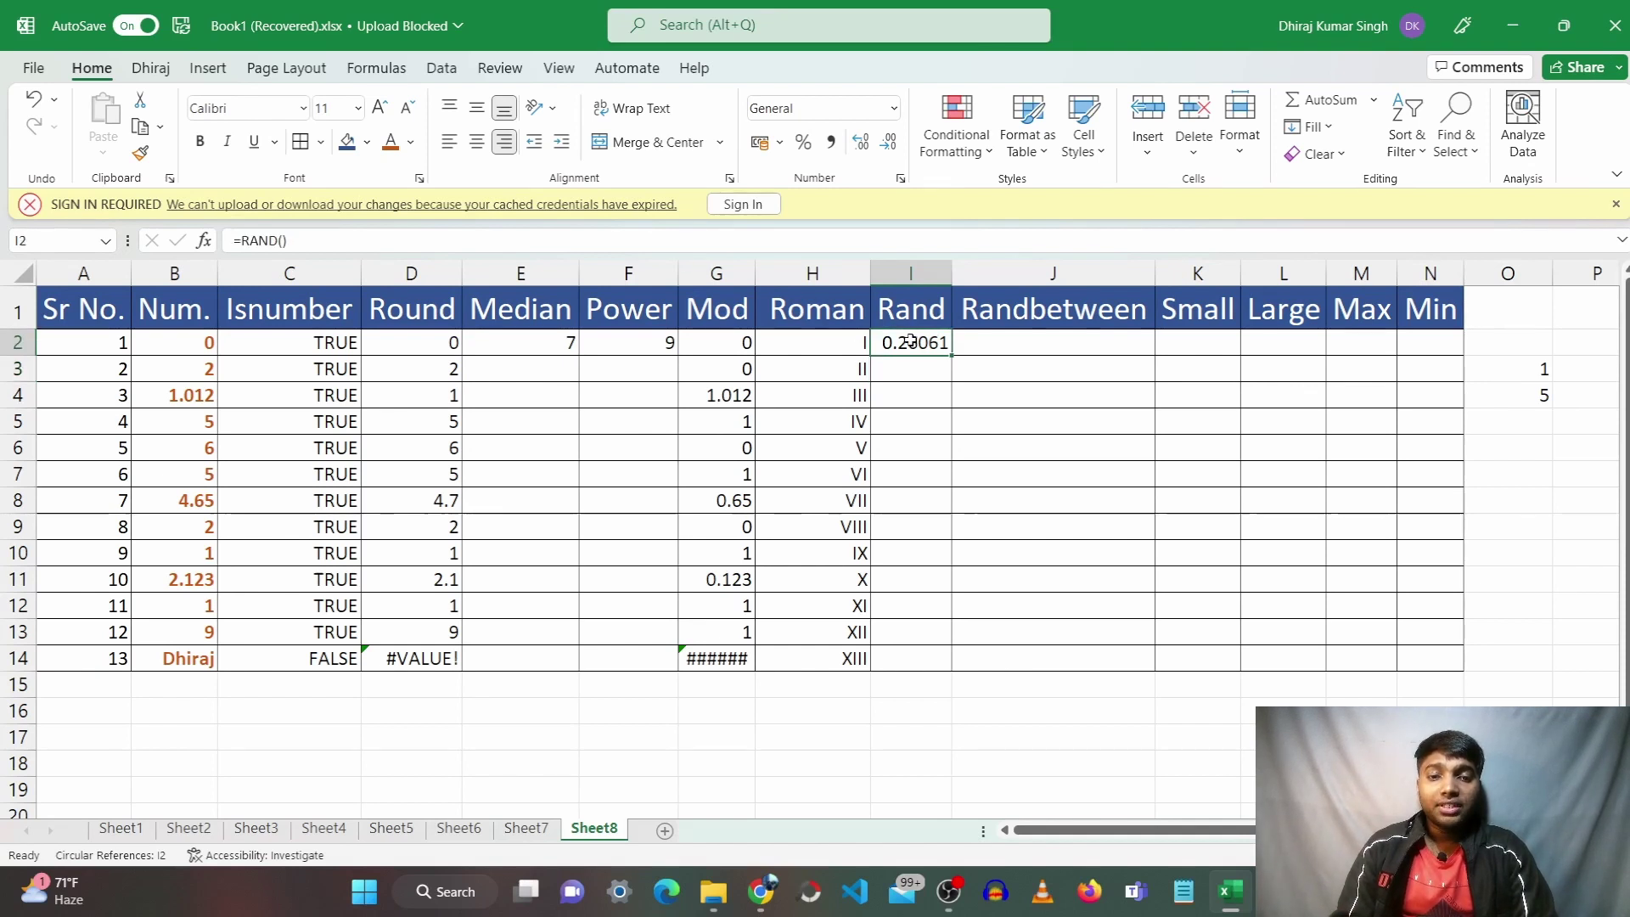
left_click(785, 241)
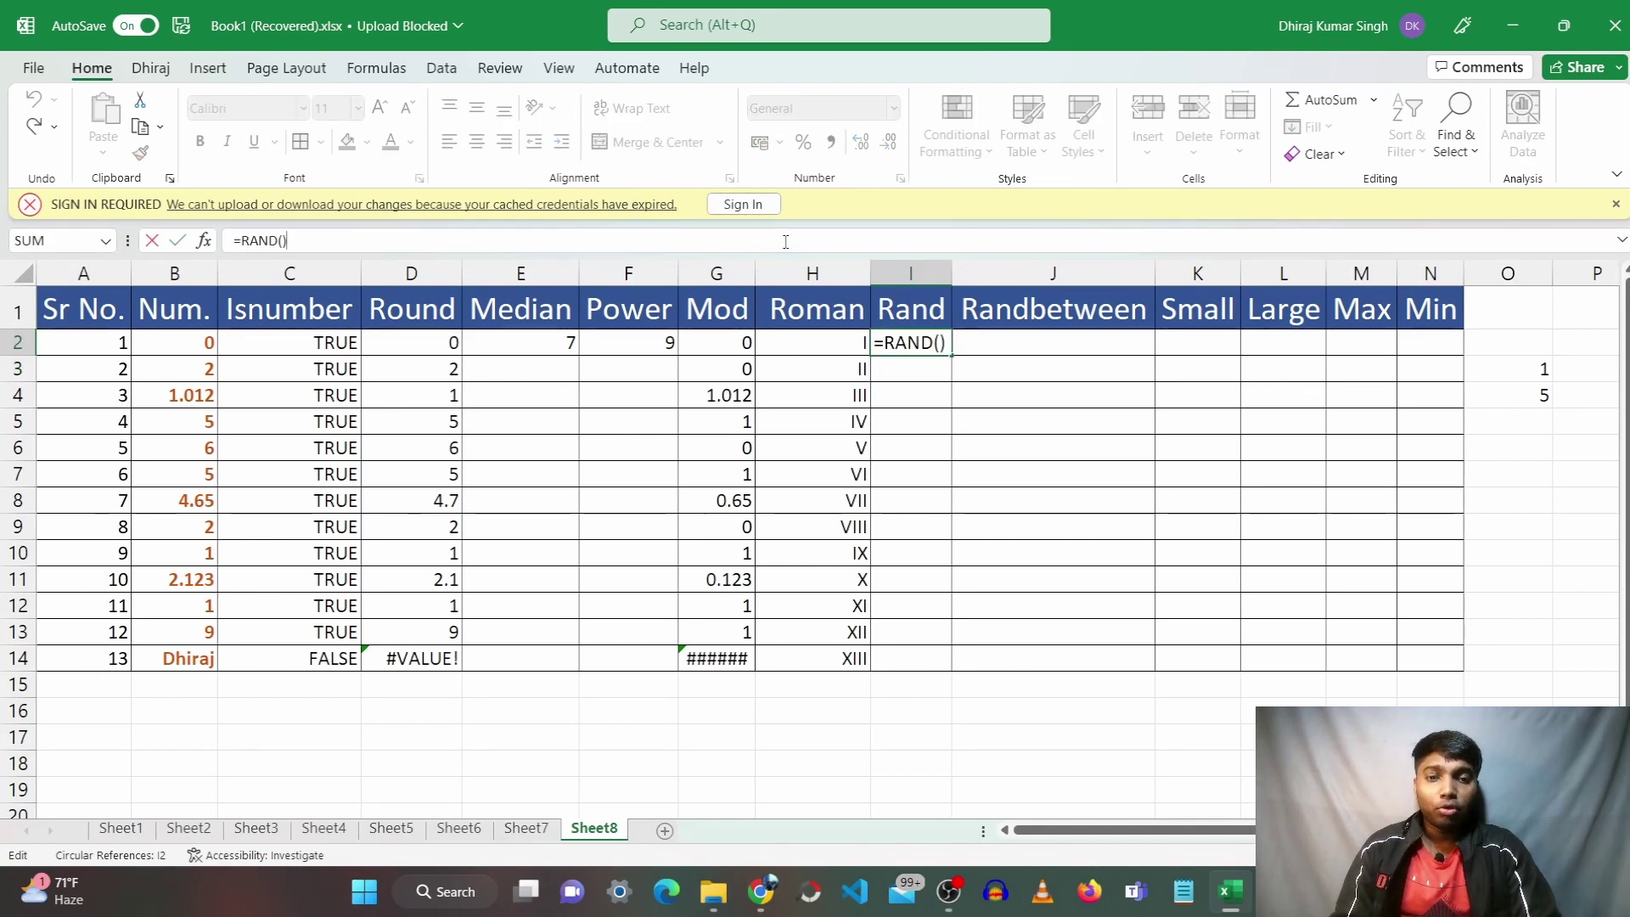
key("Return")
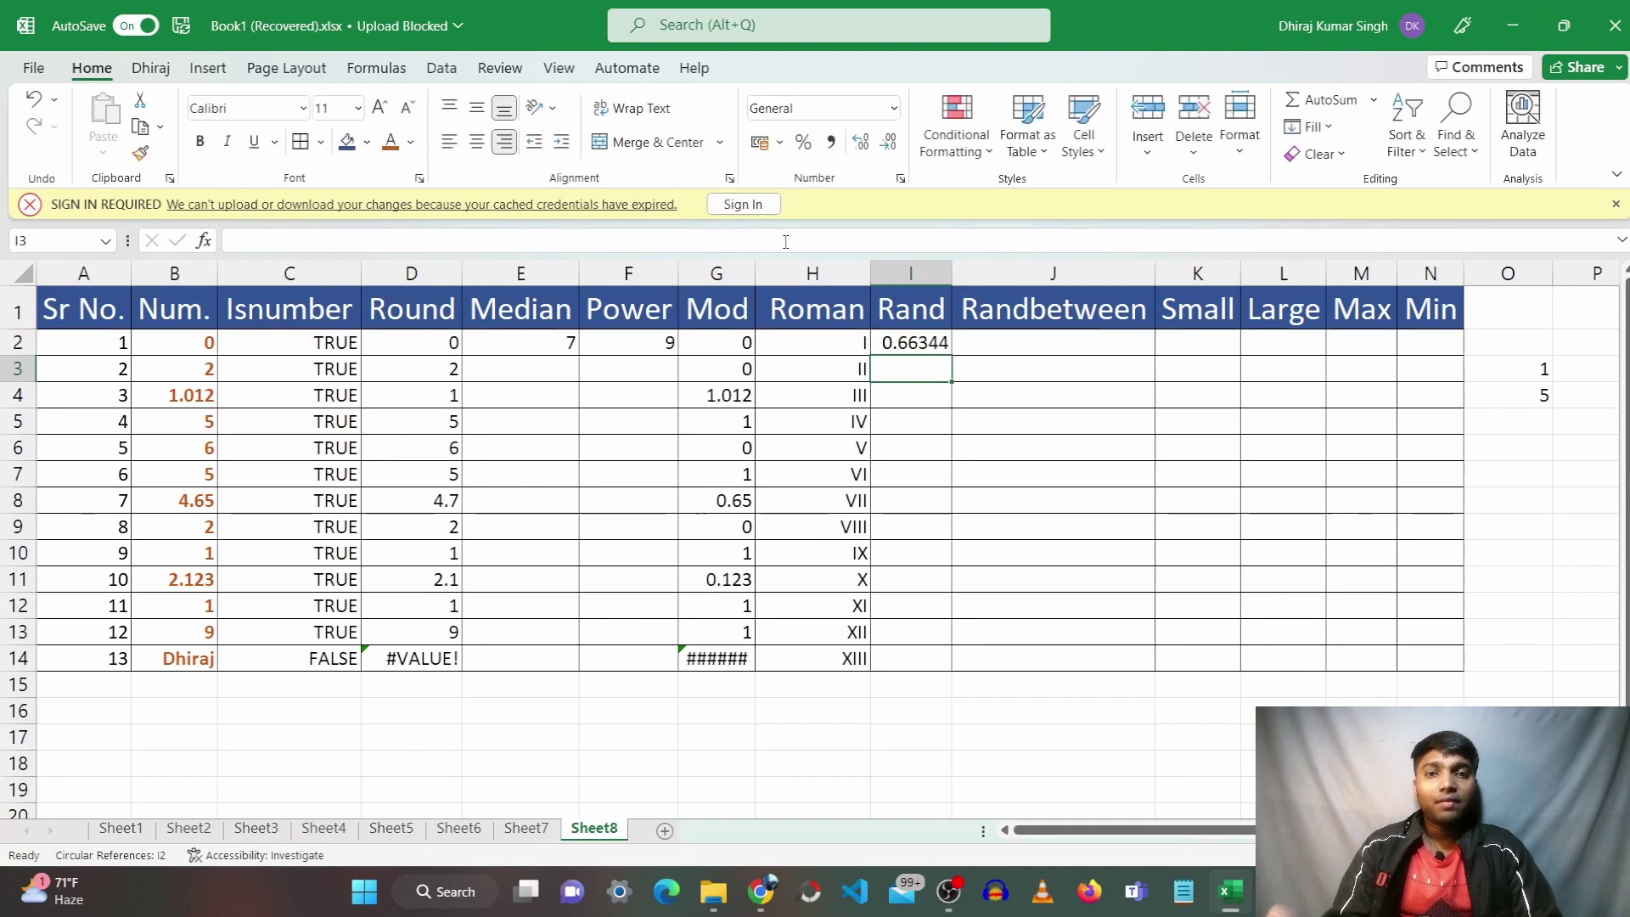
left_click(901, 339)
left_click(847, 240)
key("Return")
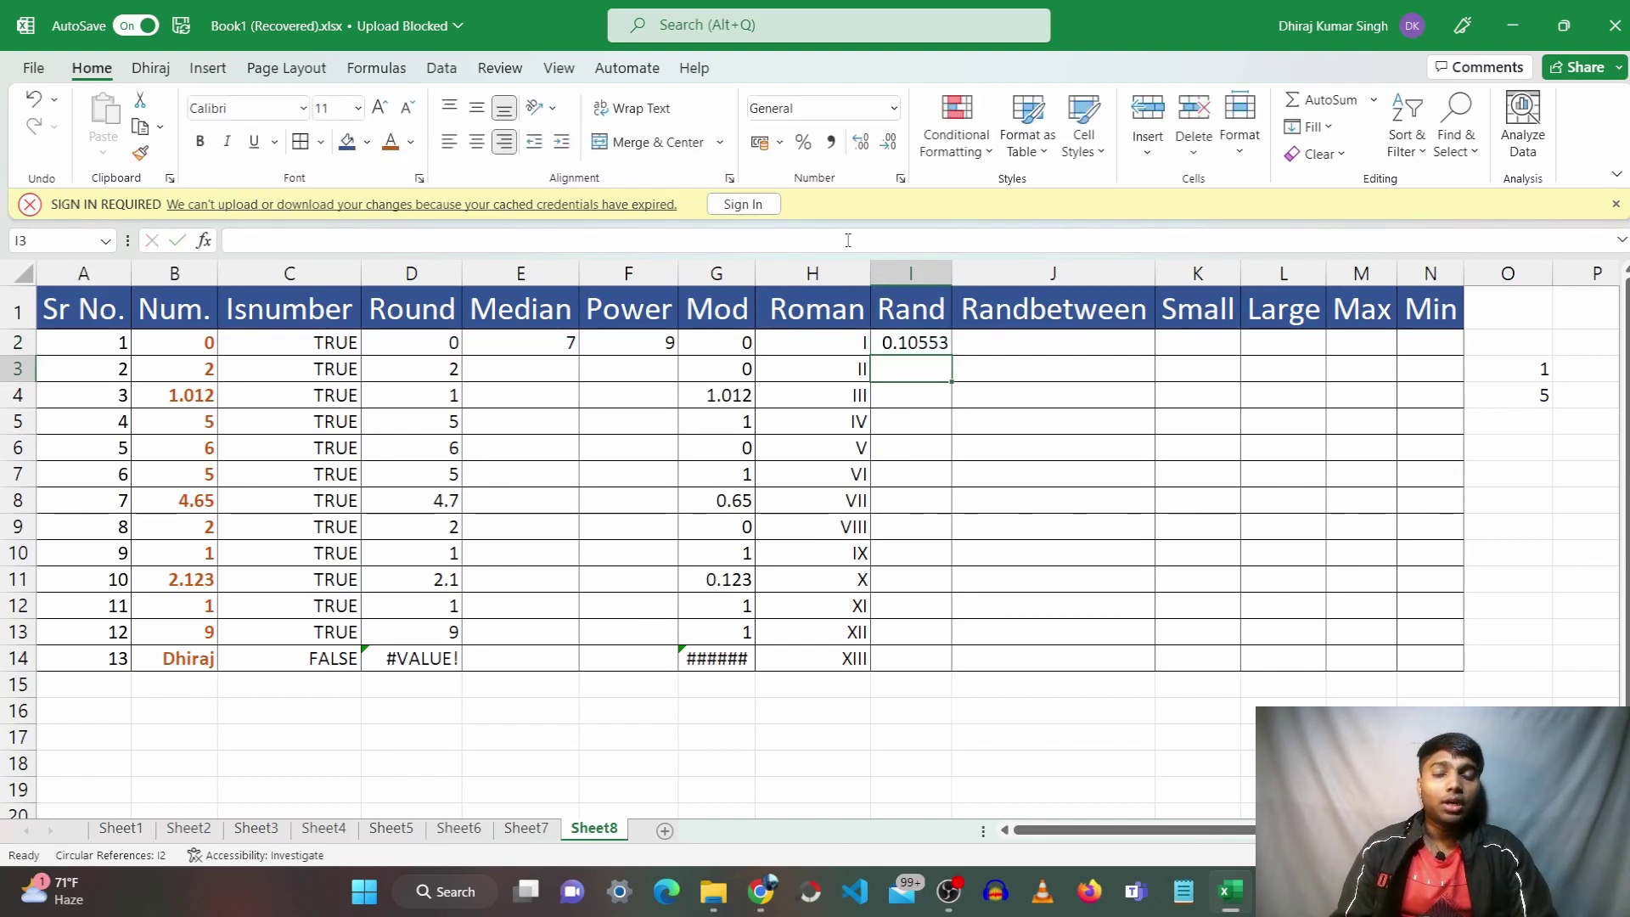
left_click(982, 353)
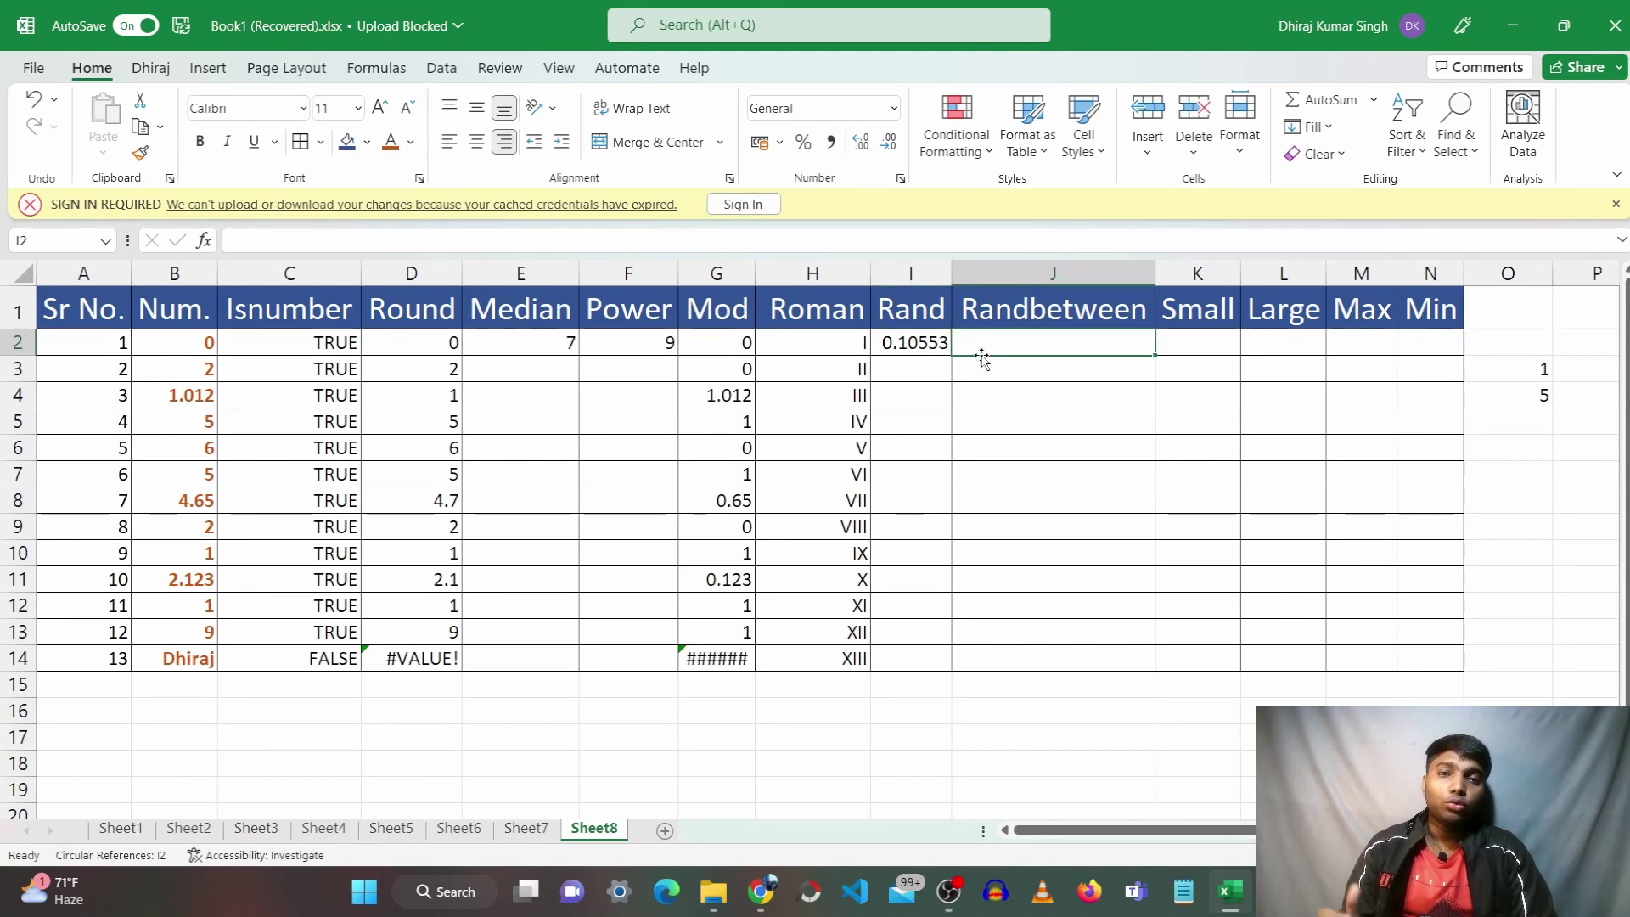
Enter =RANDBETWEEN(1,100) in J2
left_click(980, 377)
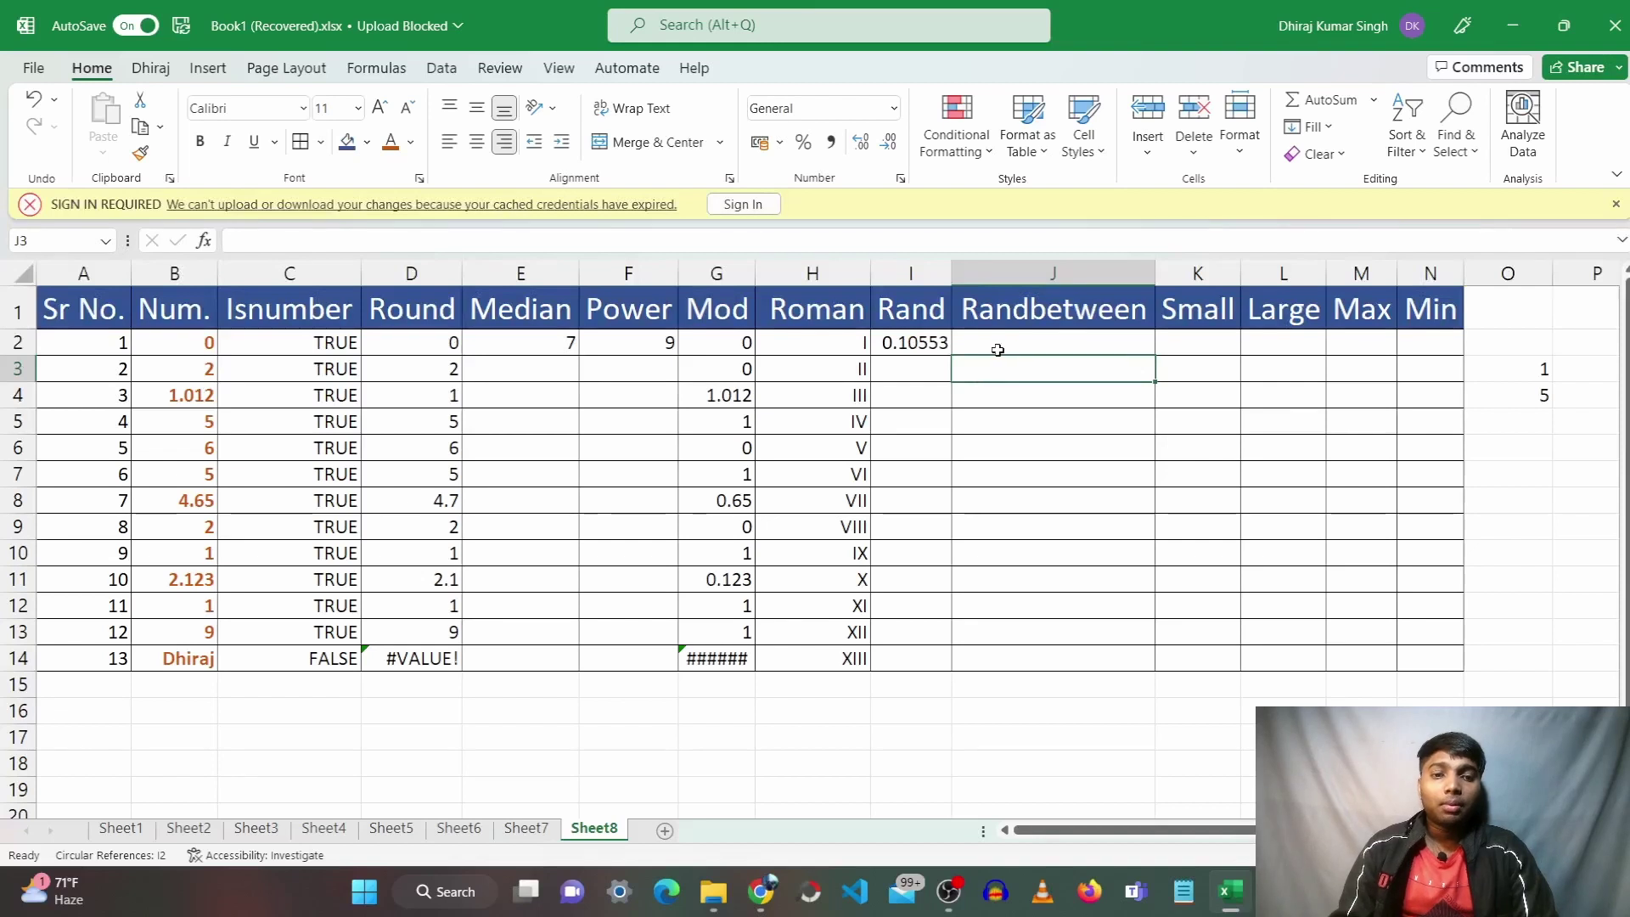
double_click(1026, 347)
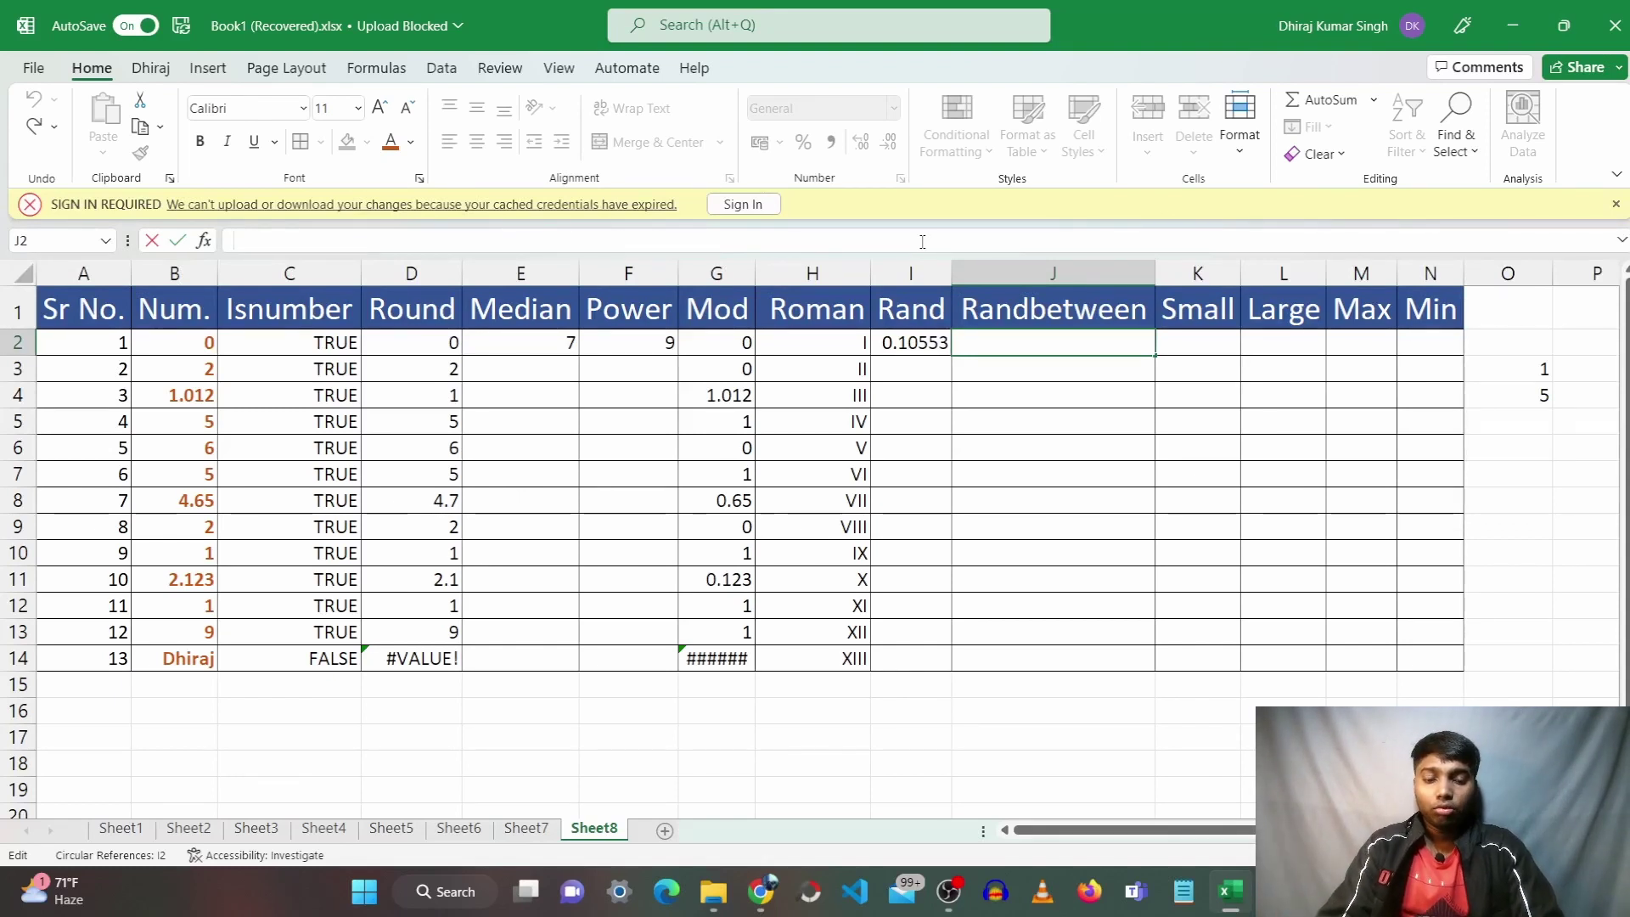
type("=")
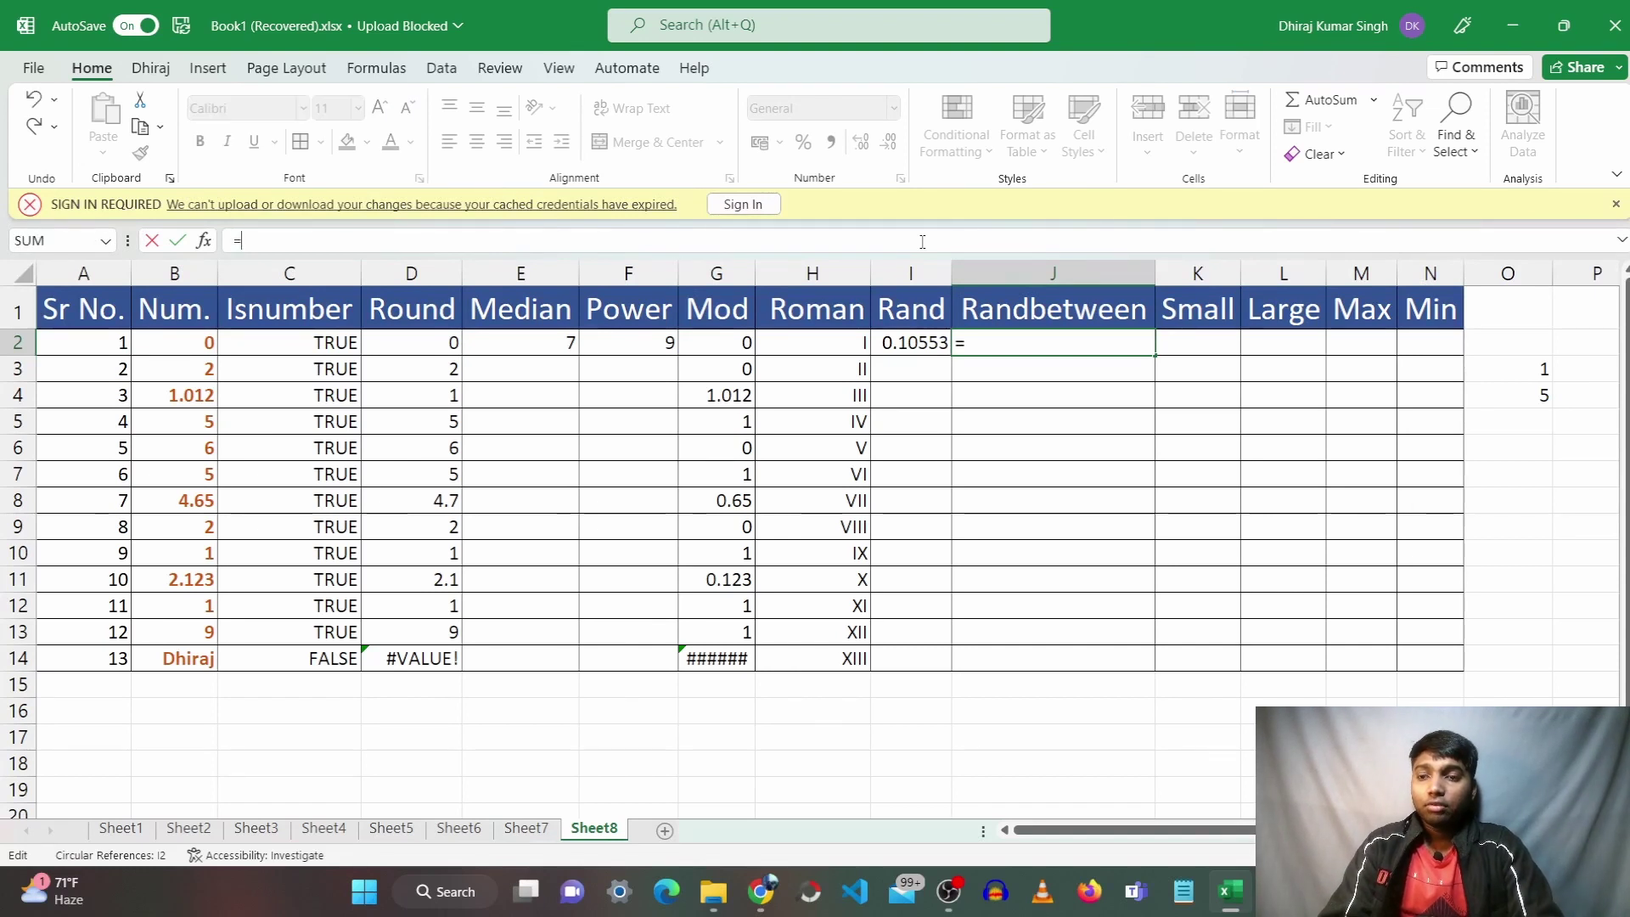
type("RA")
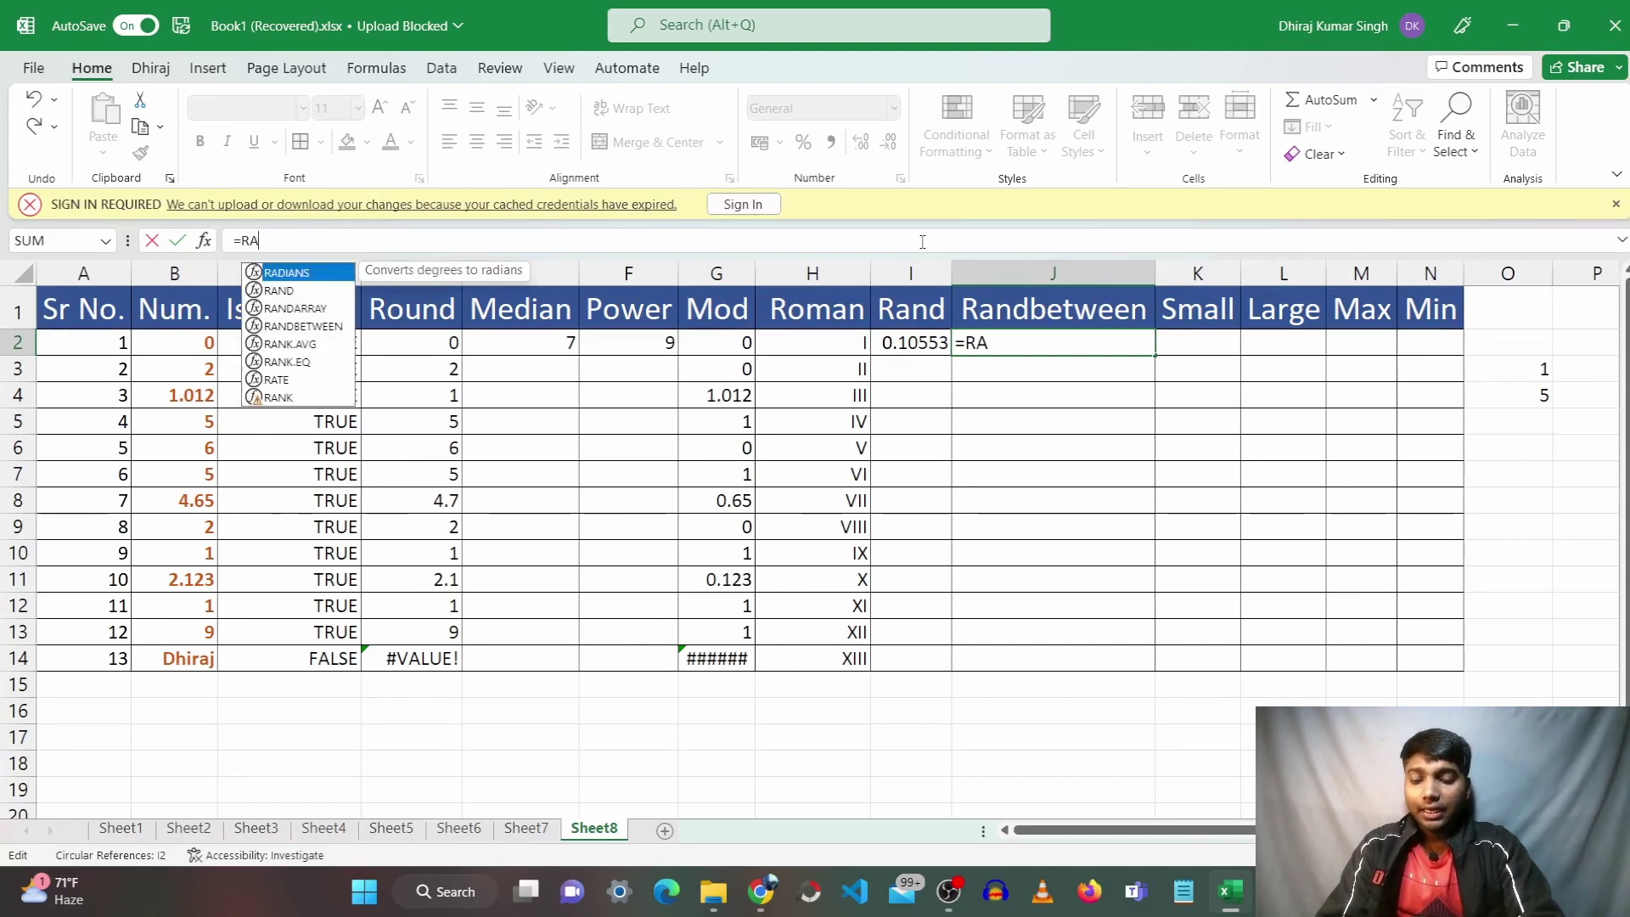
type("NDBETWEEN(")
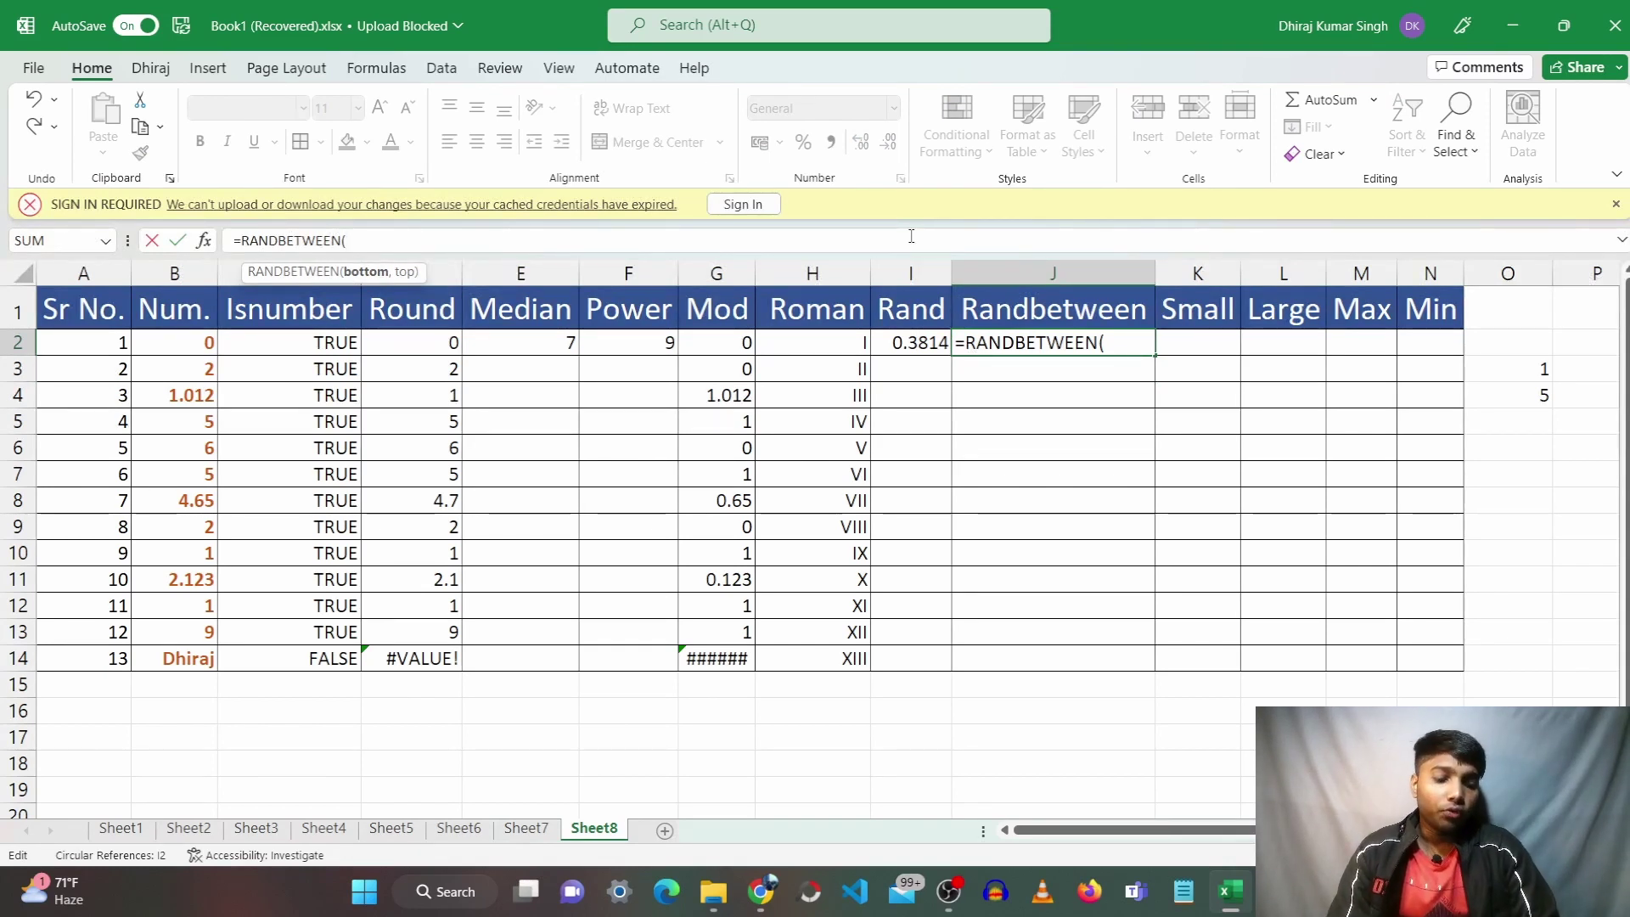
type("1")
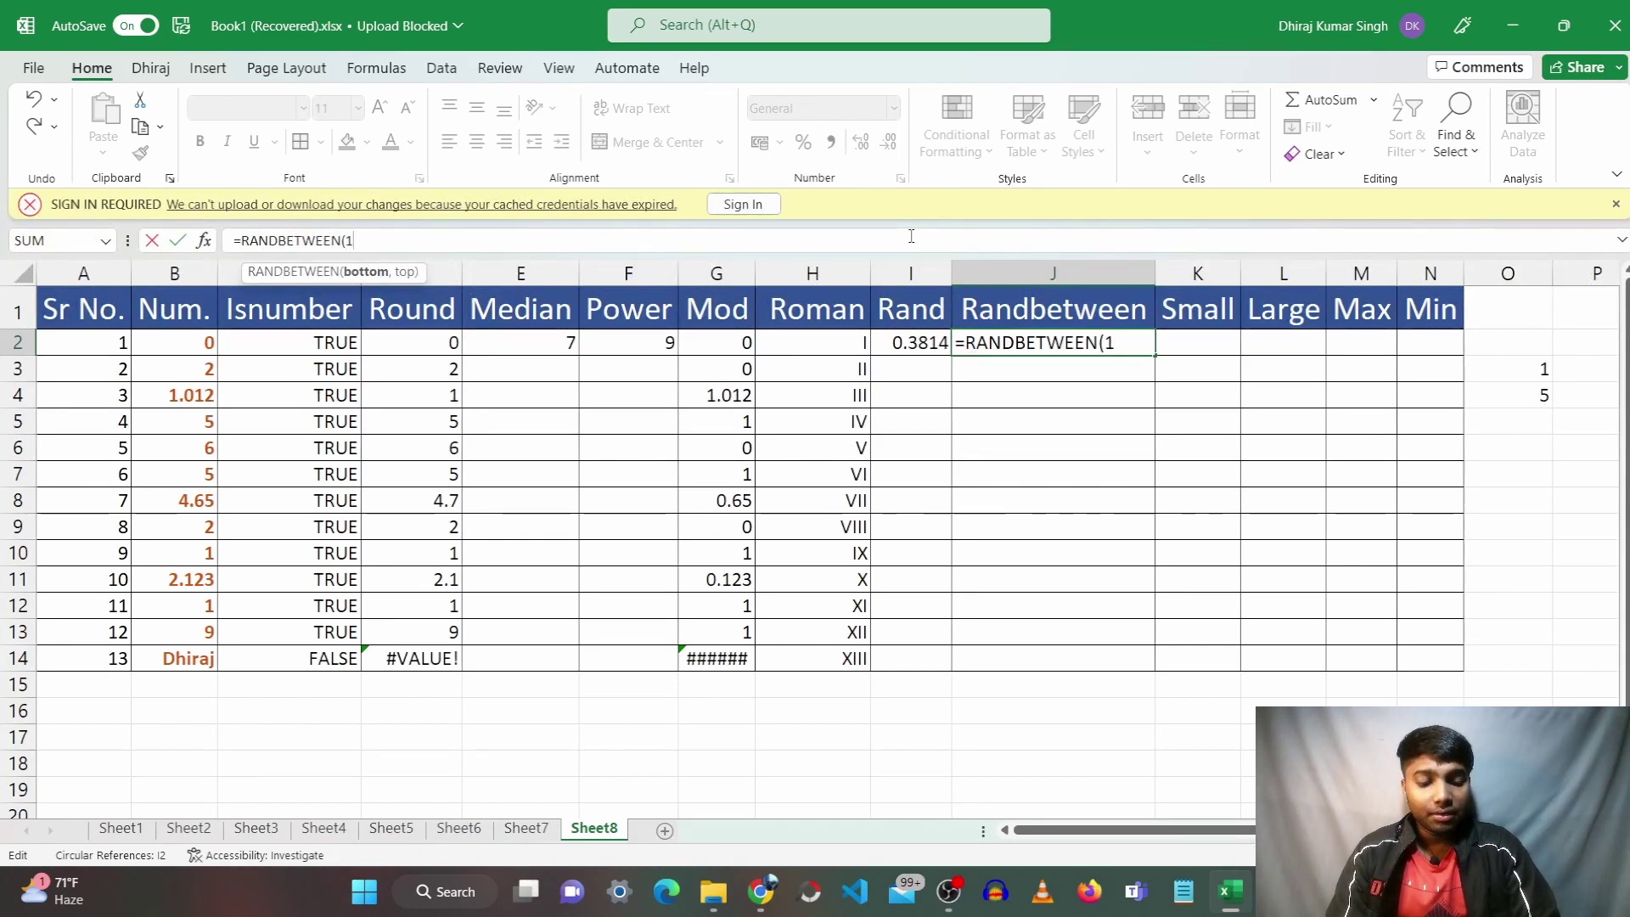
type(",100")
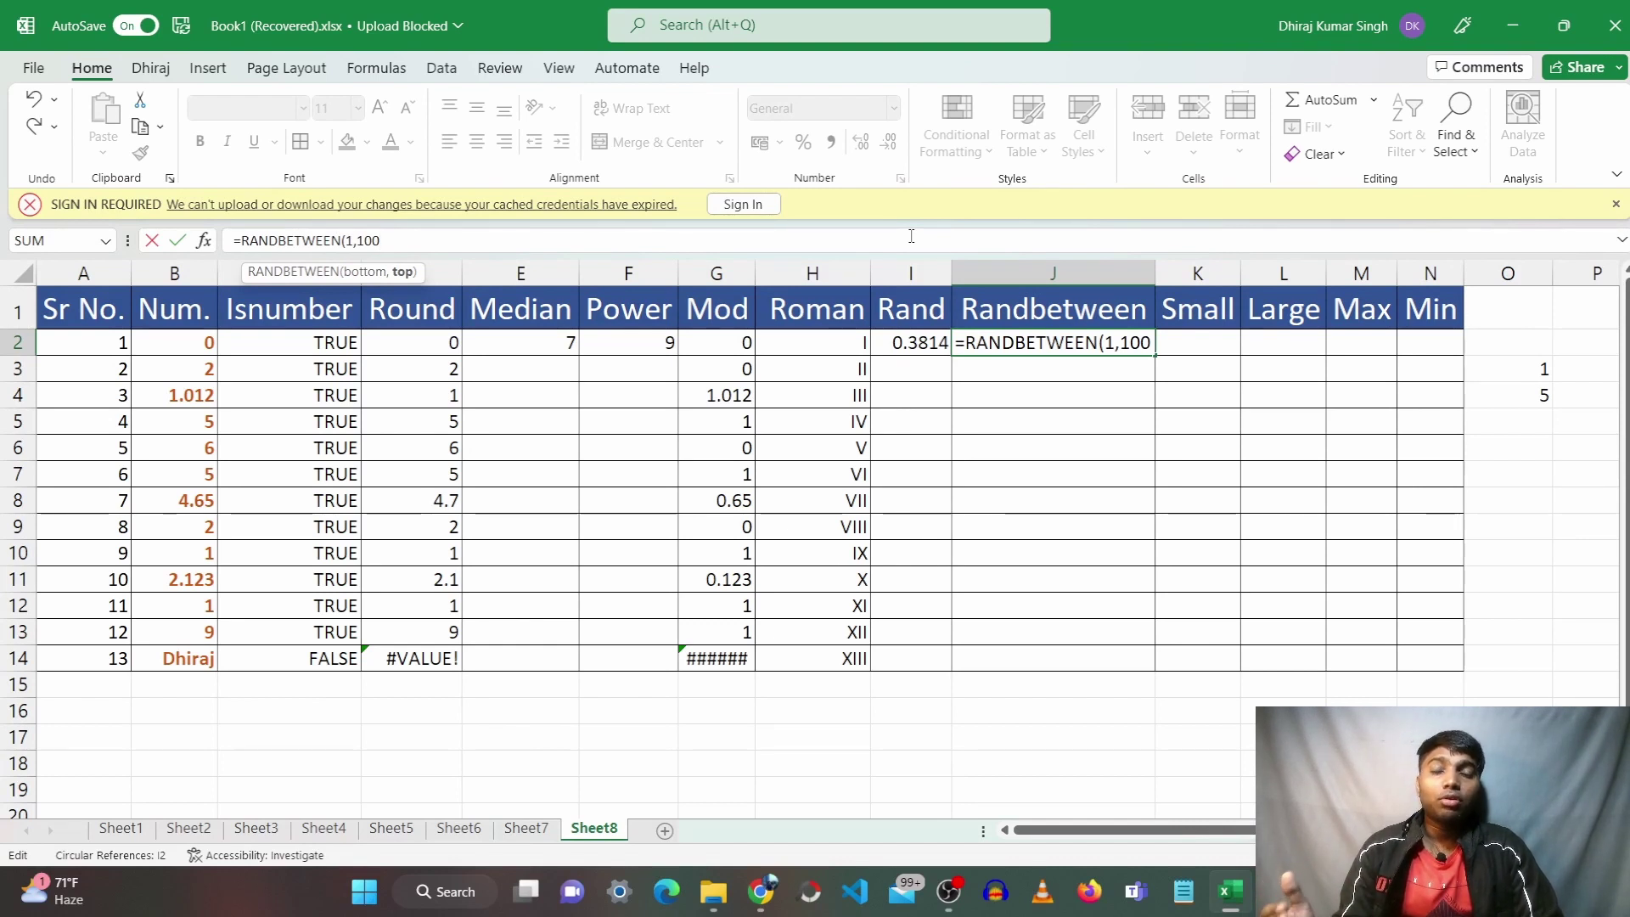
type(")")
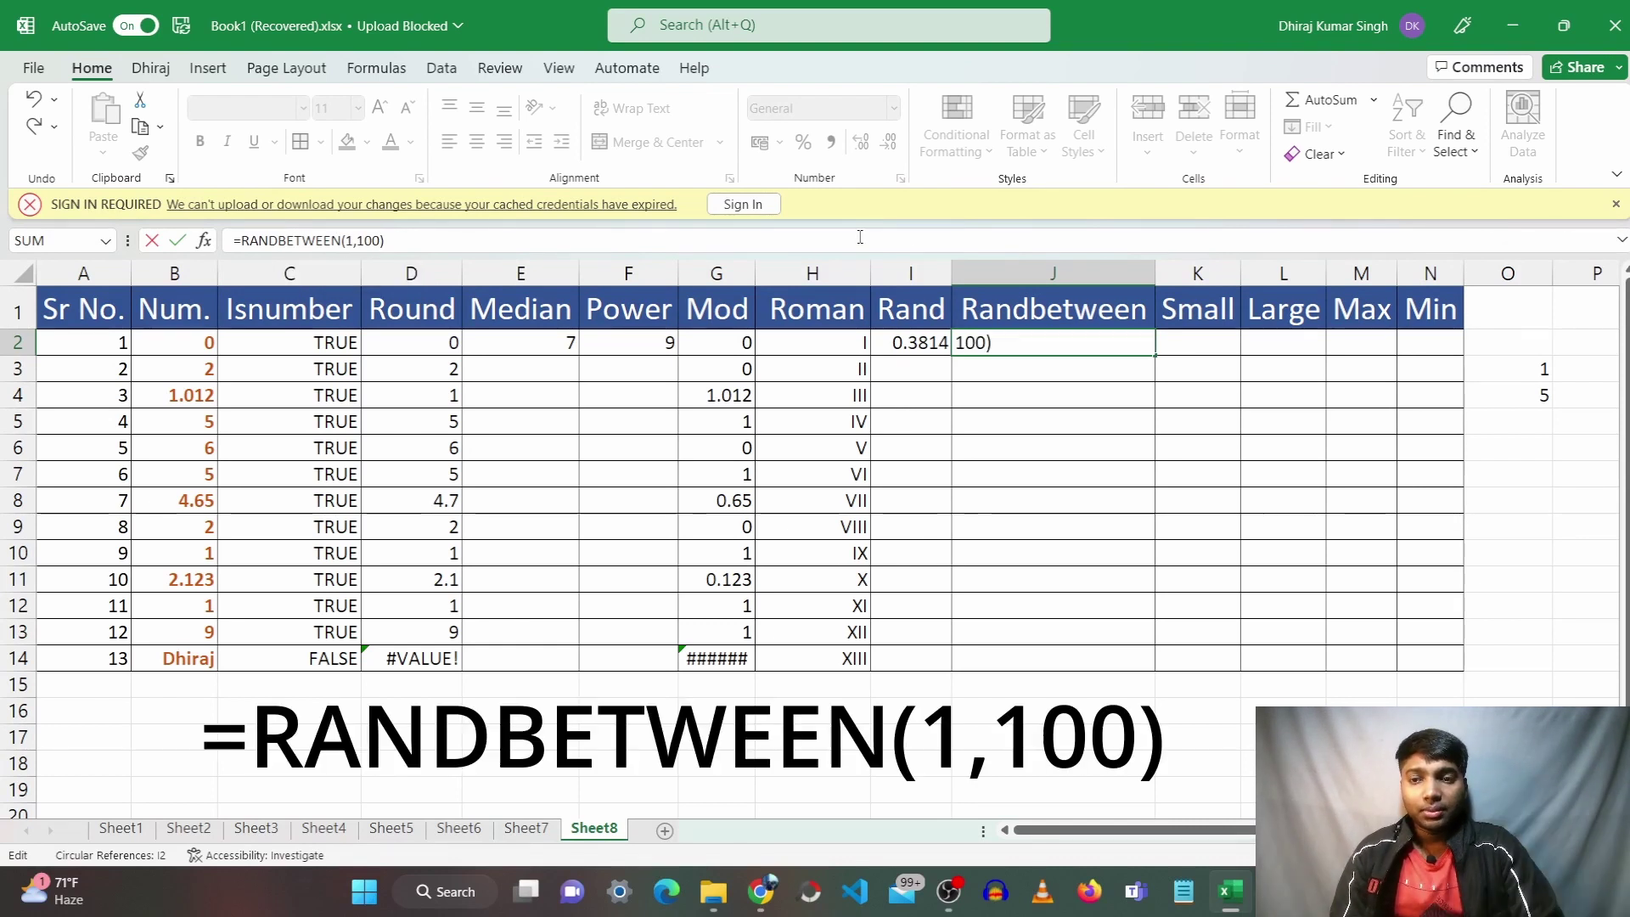
key("Return")
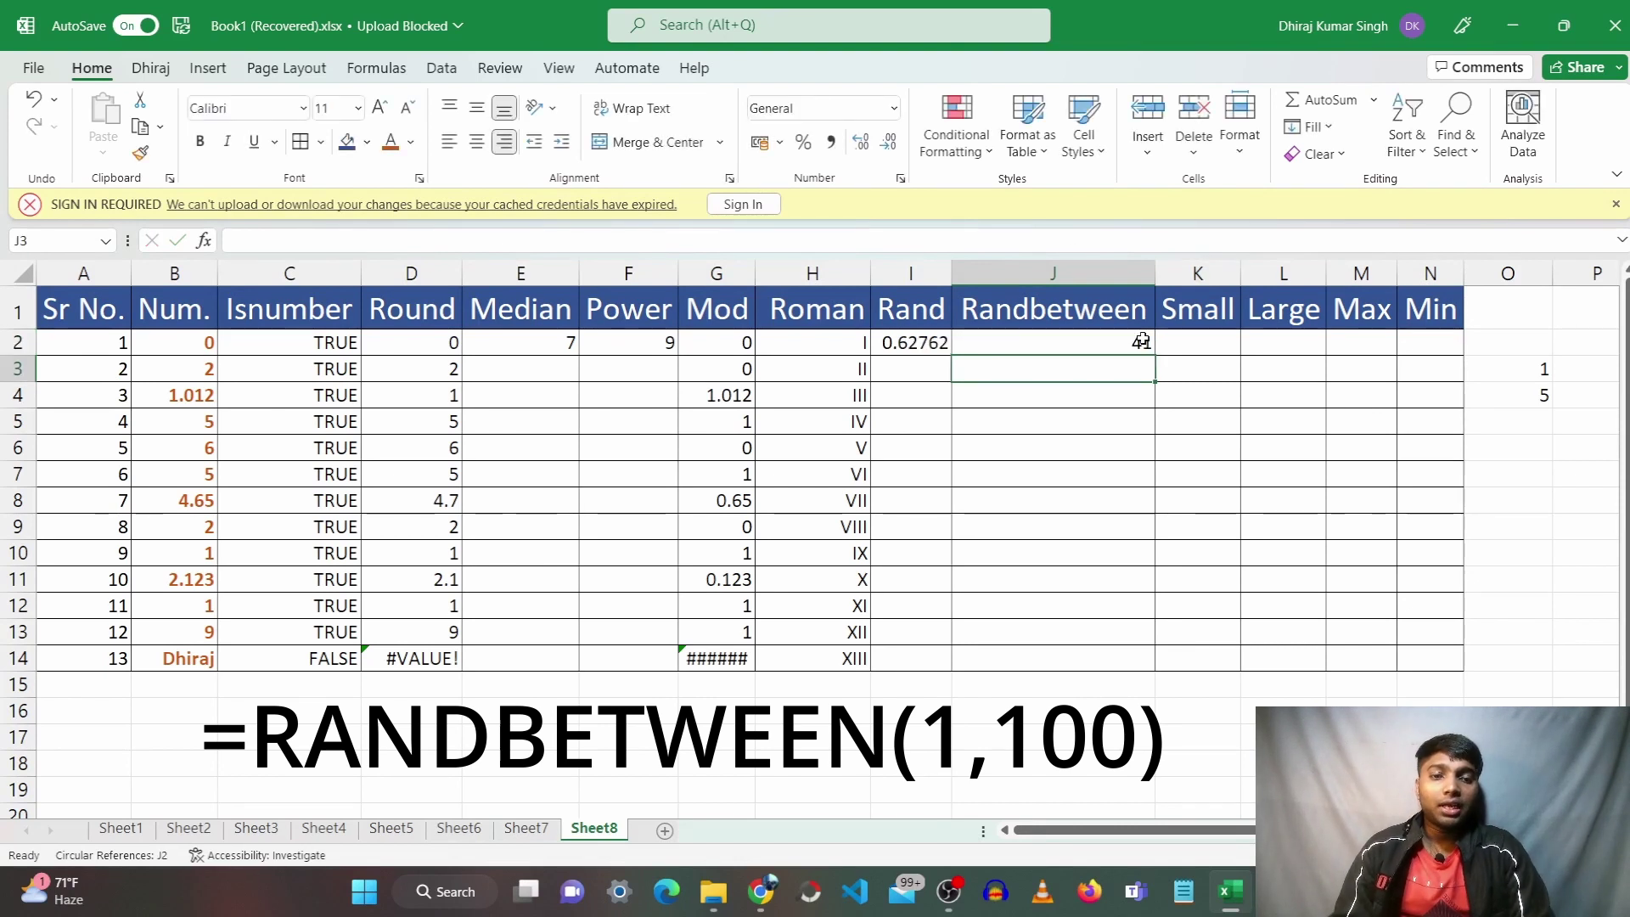
Recommit the RANDBETWEEN formula to generate new random whole numbers
left_click(1136, 343)
left_click(978, 245)
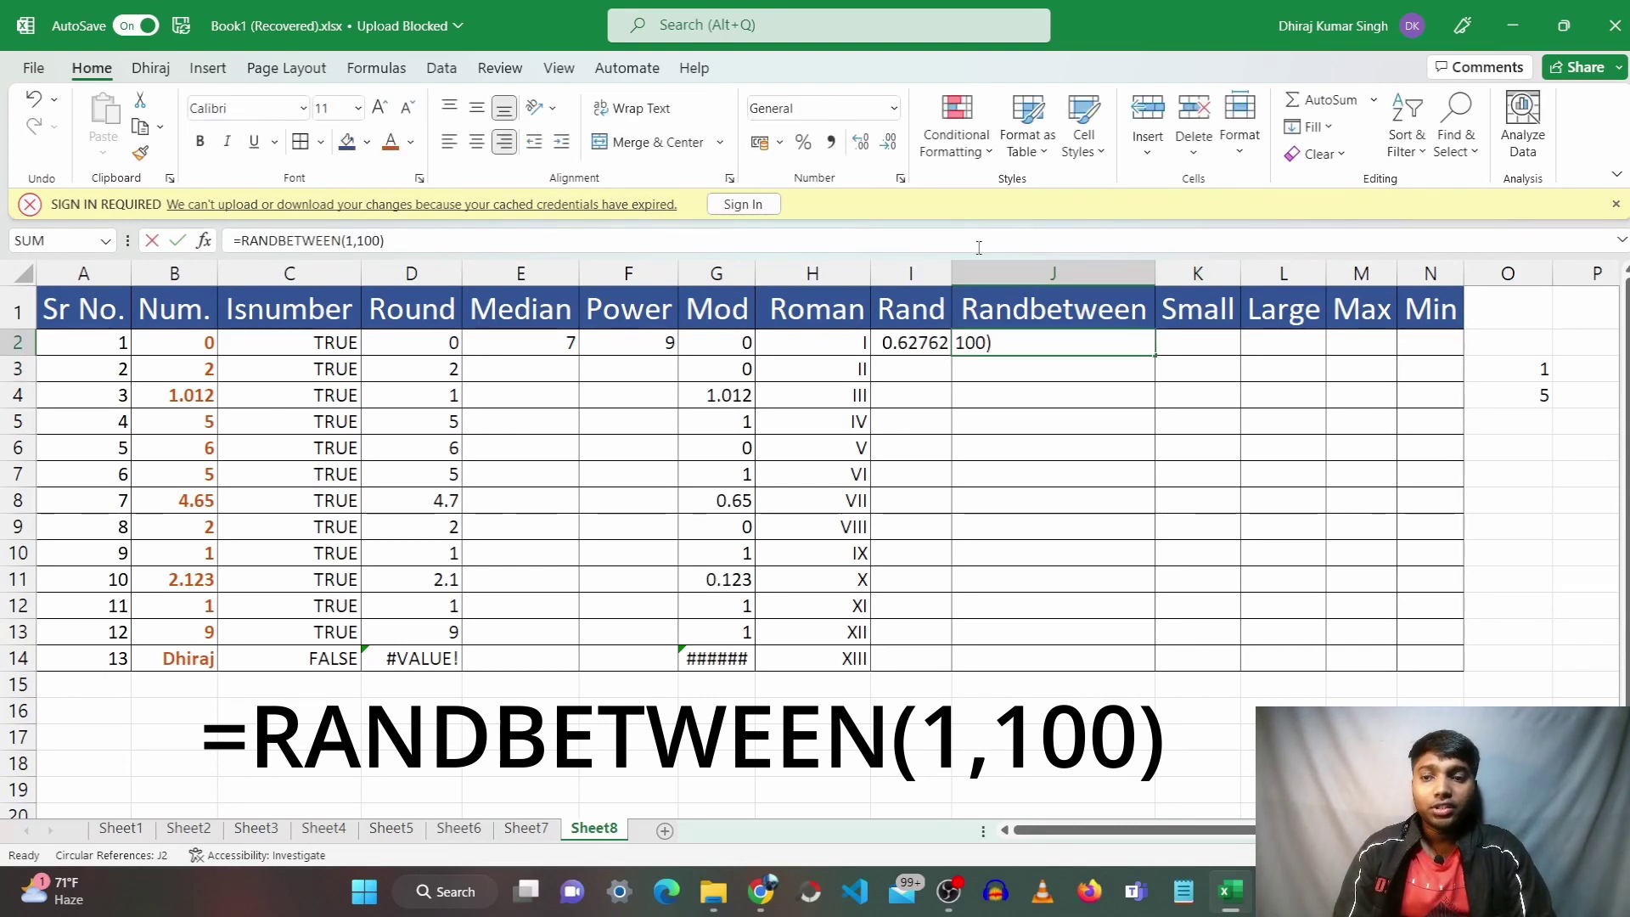
key("ctrl+Return")
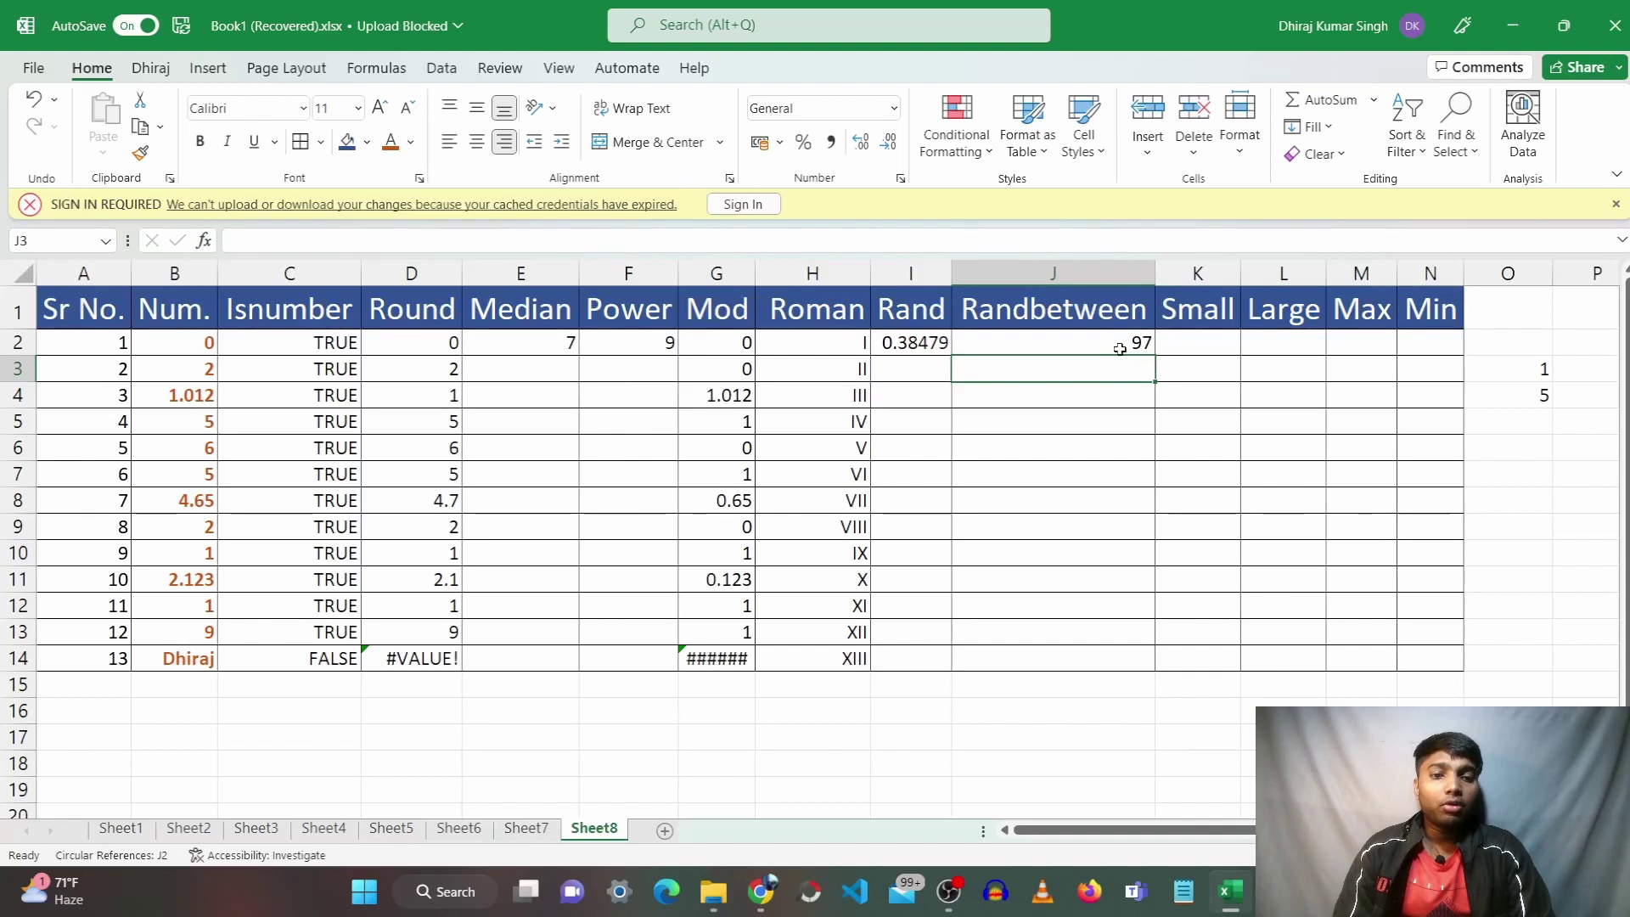
left_click(1045, 245)
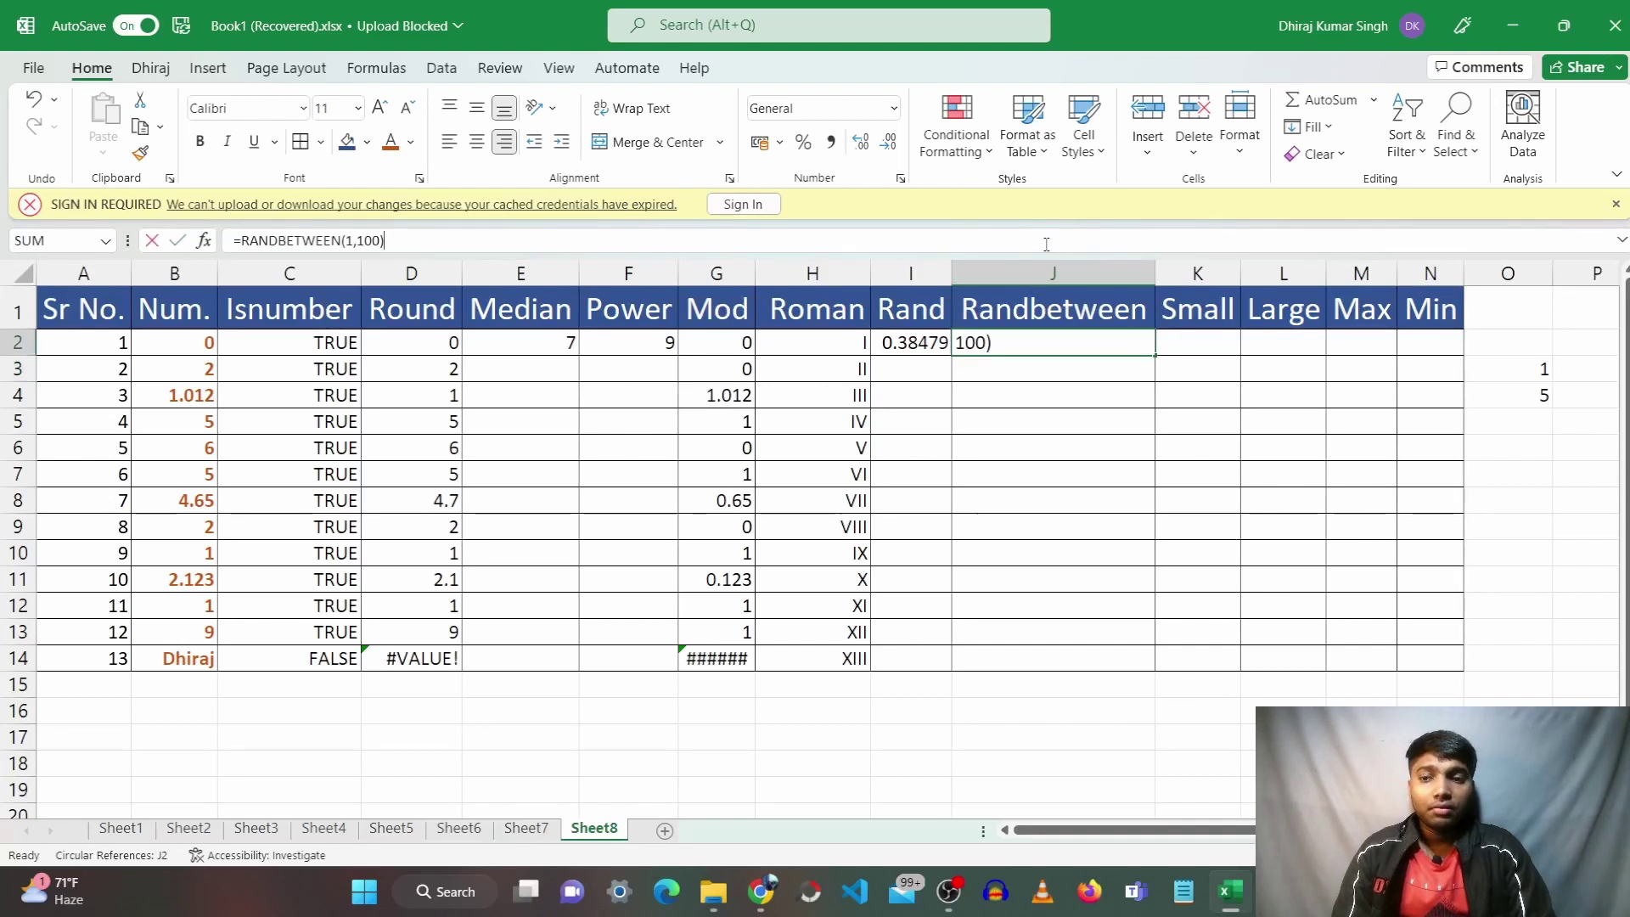
key("Return")
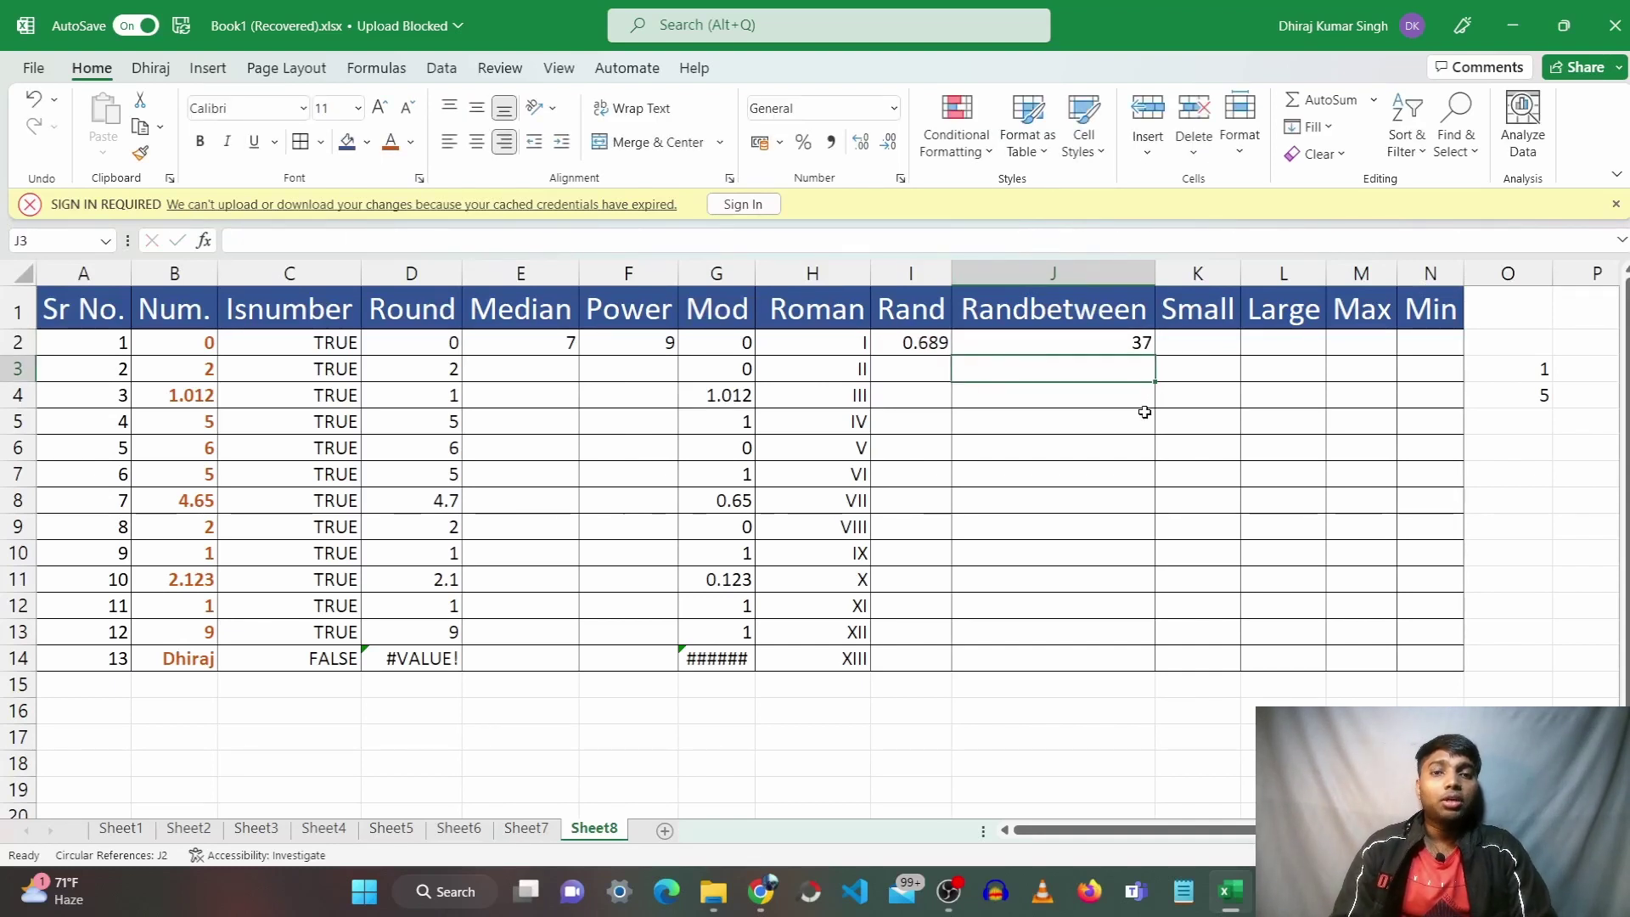
left_click(1129, 340)
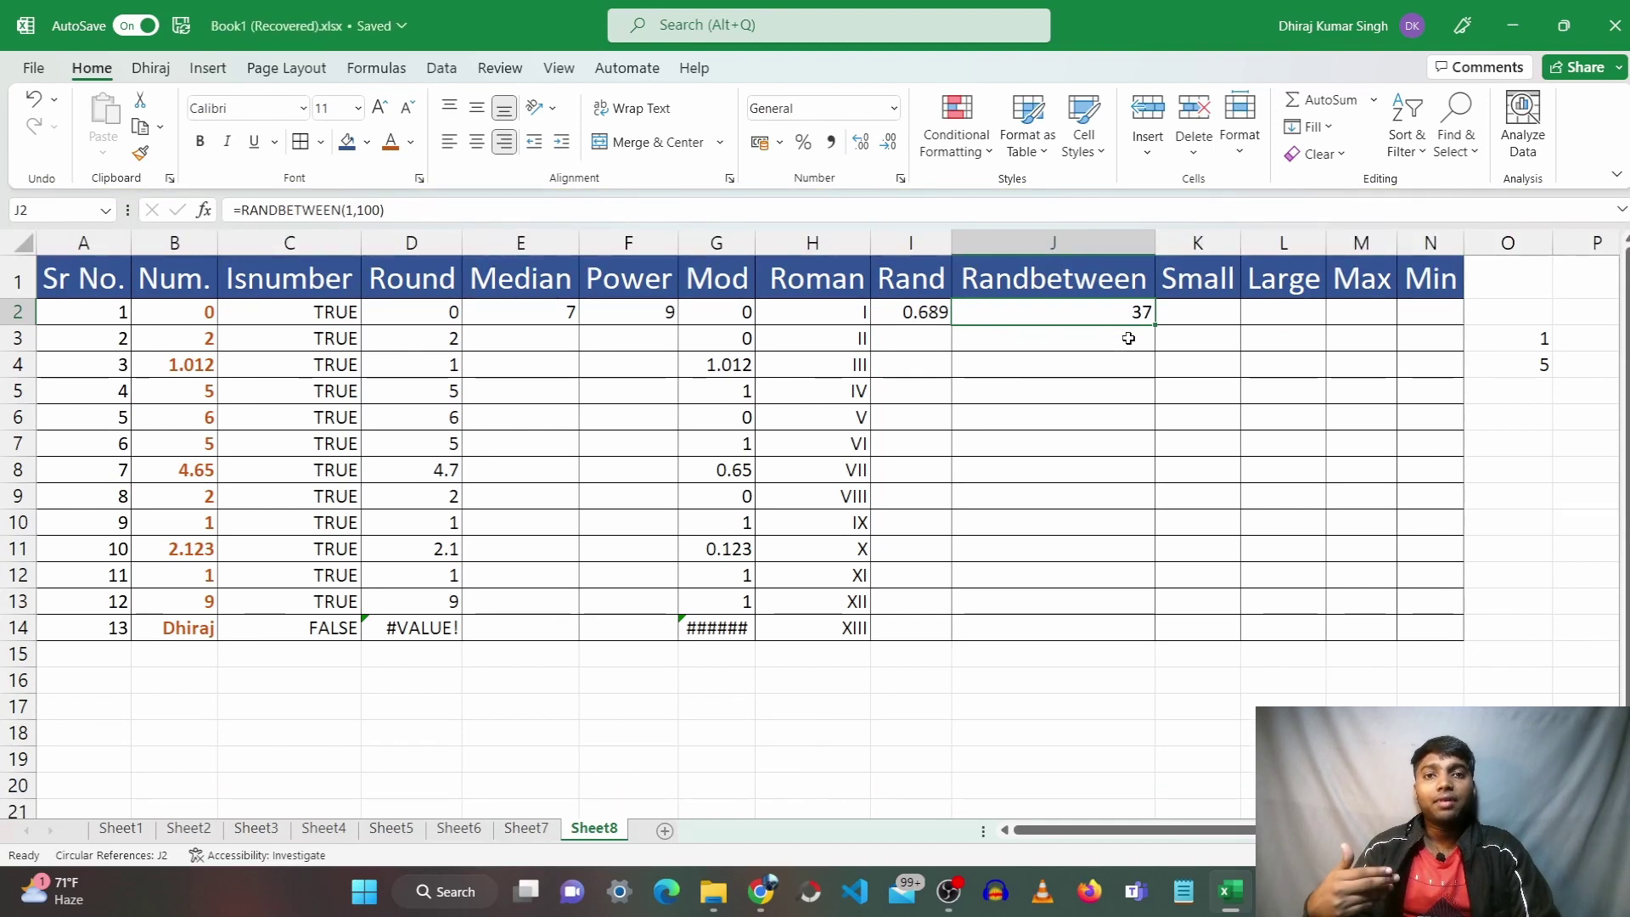
Enter =SMALL(B2:B14,1) in K2, which returns 0
left_click(1207, 349)
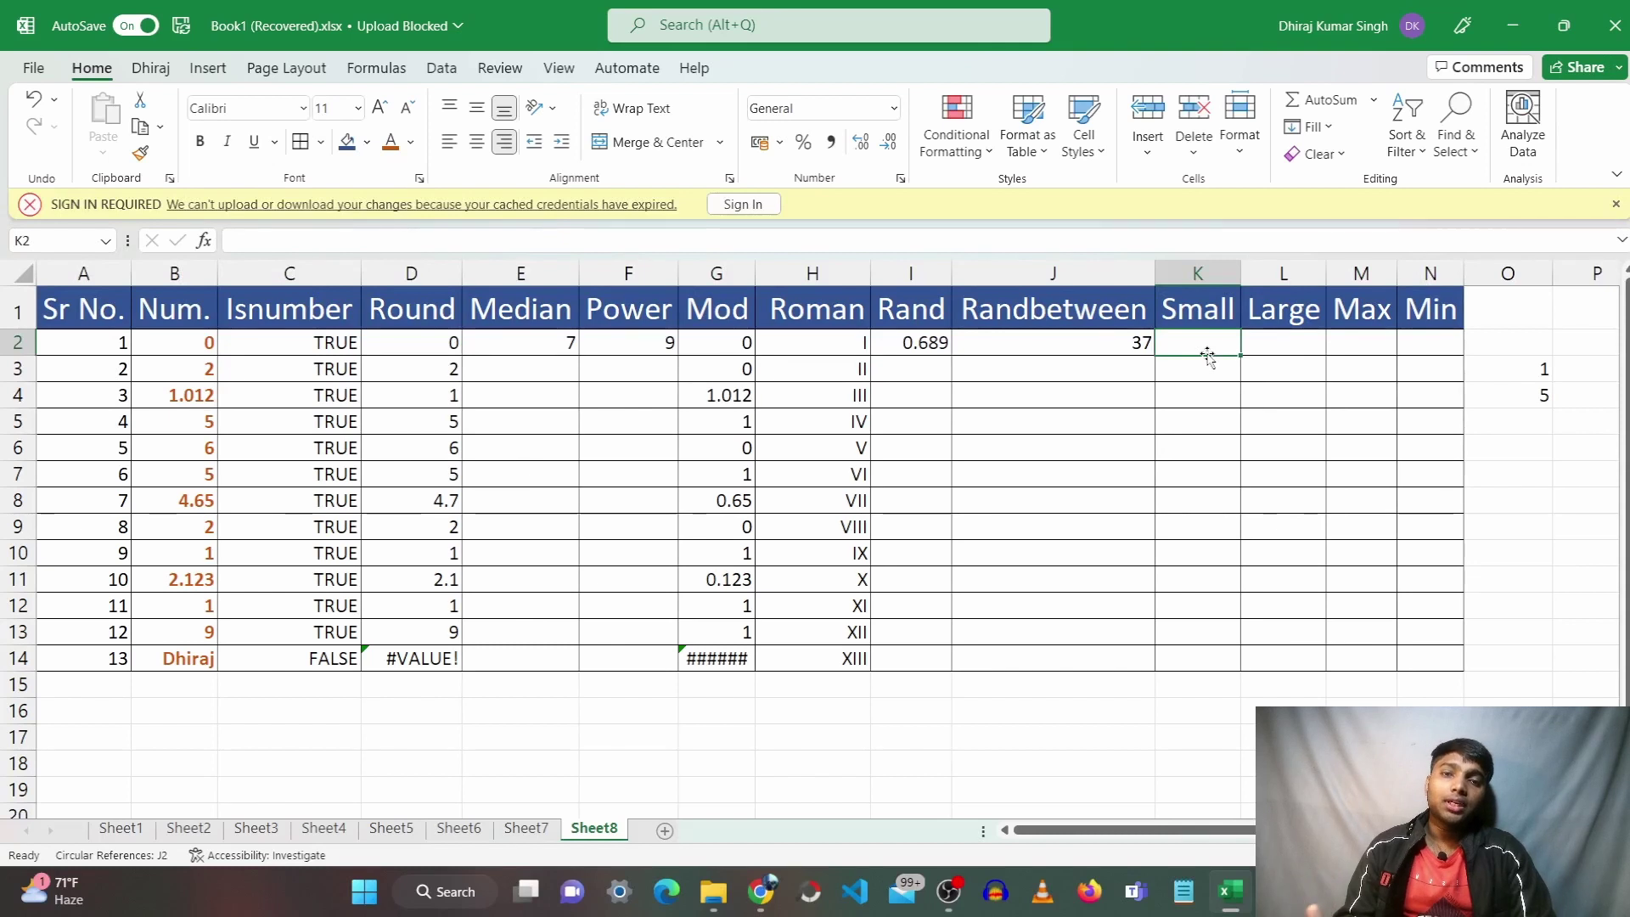
left_click(1056, 242)
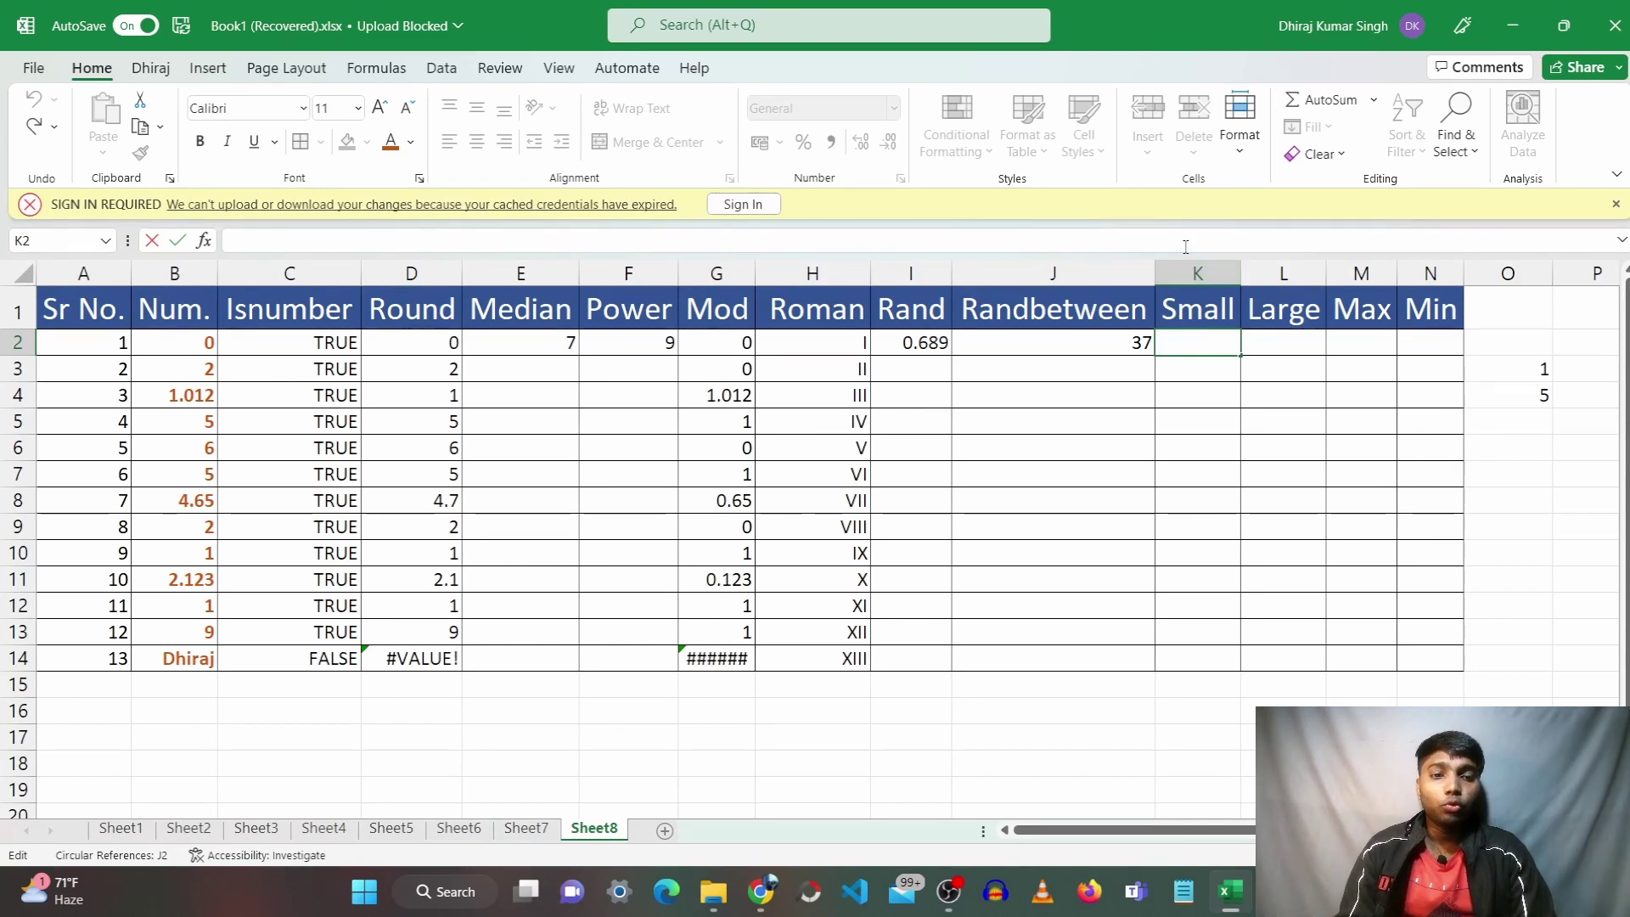
type("=")
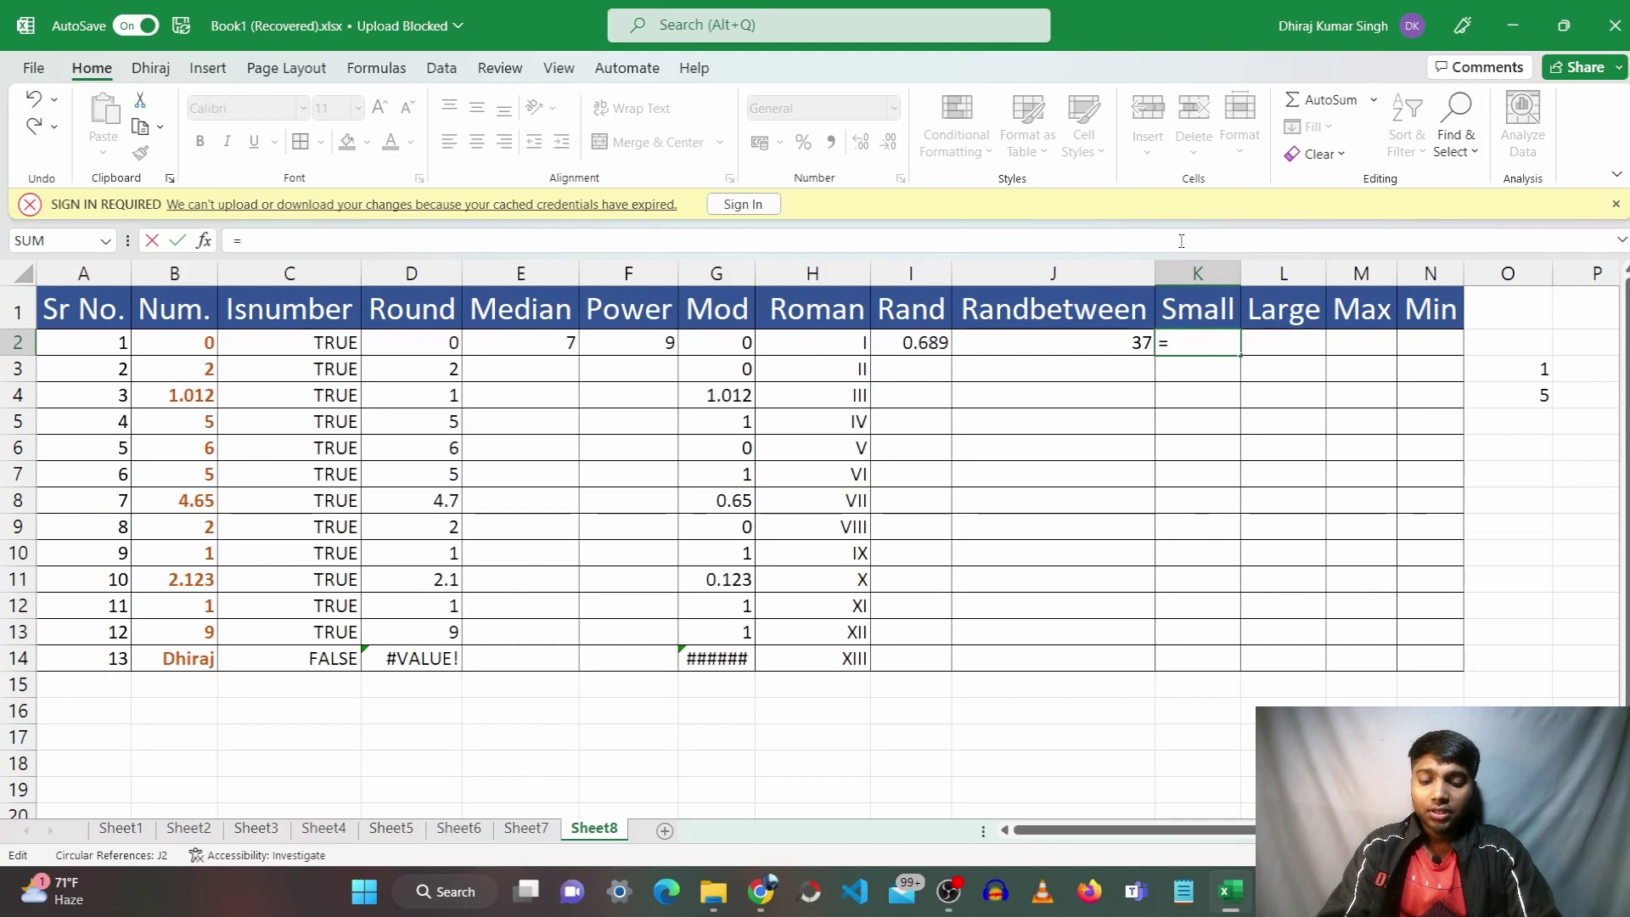
type("SMALL(")
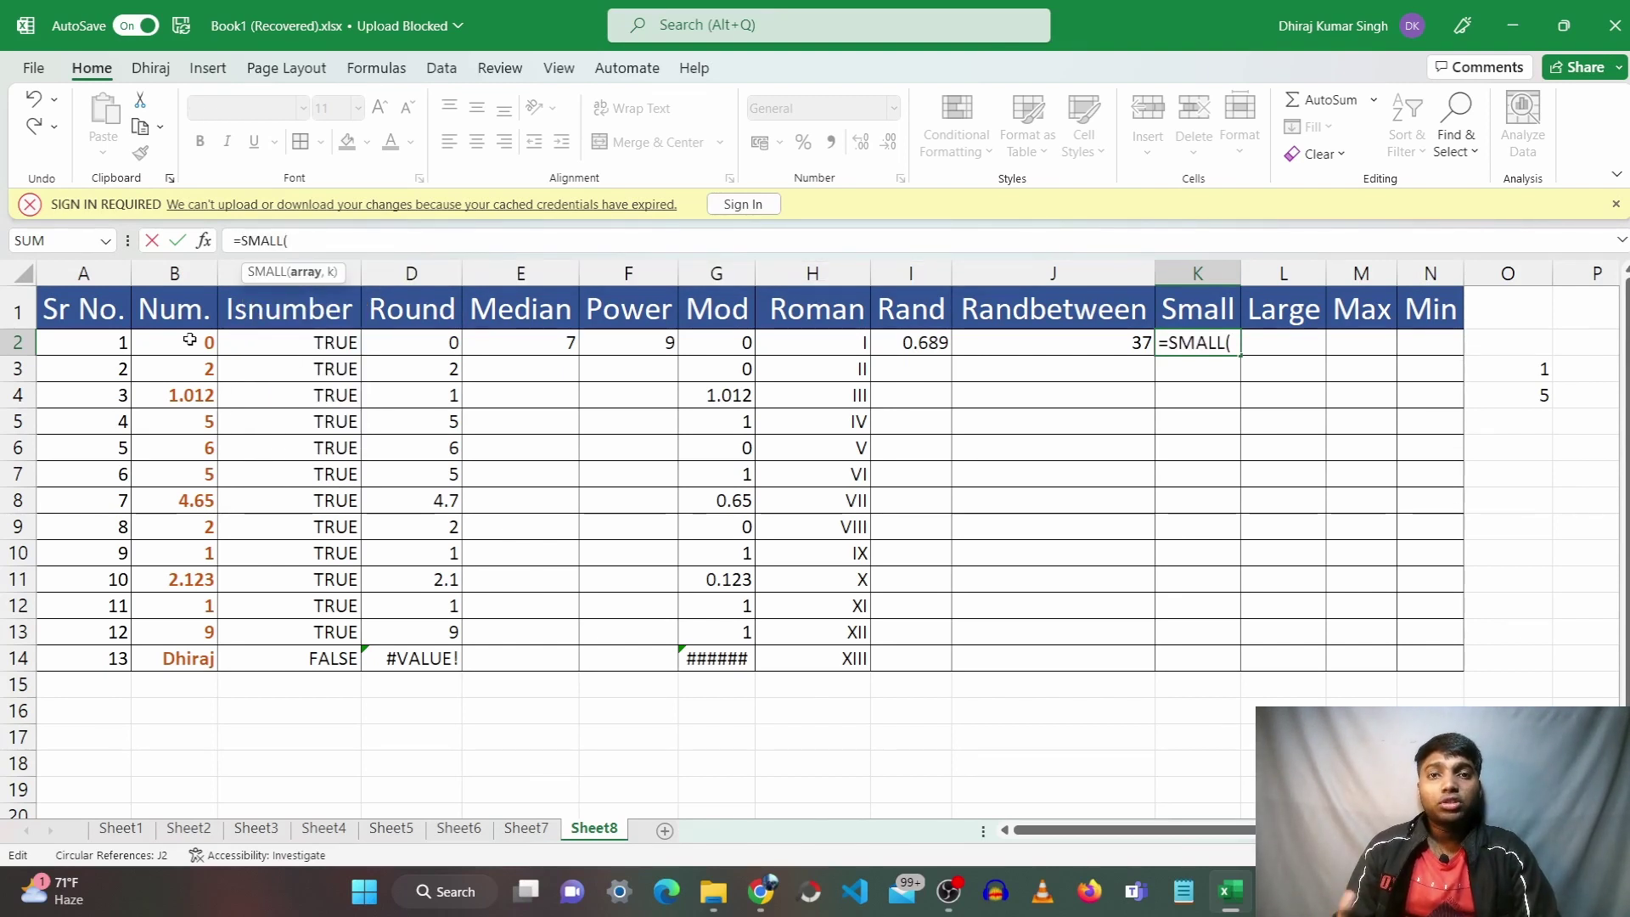
left_click_drag(189, 340, 205, 662)
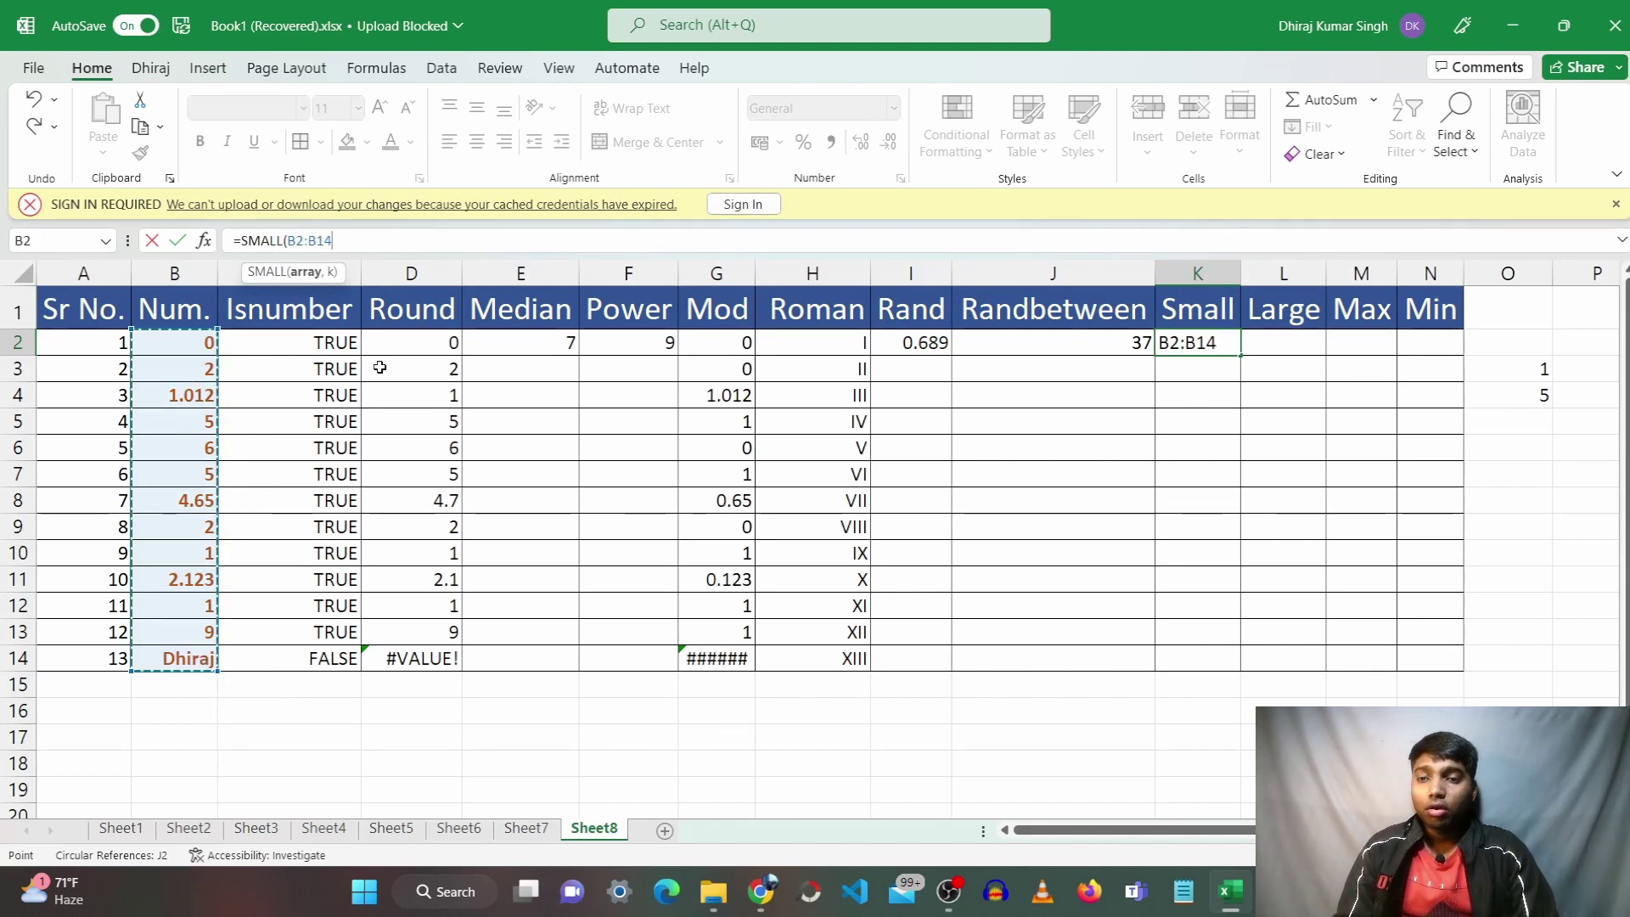
type(",K")
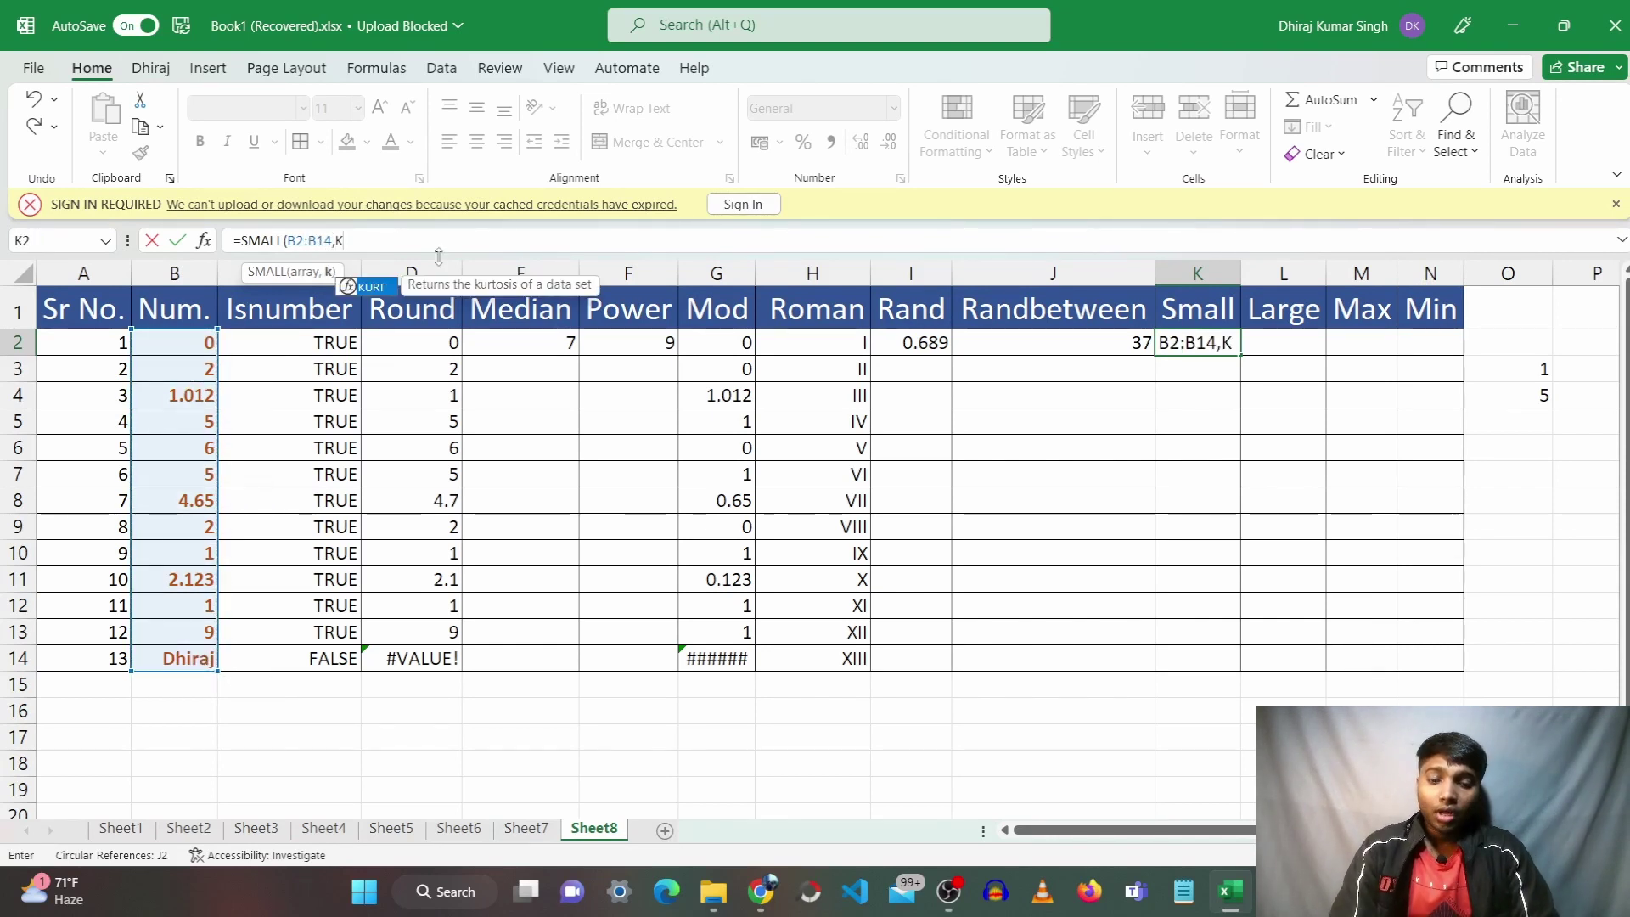
key("BackSpace")
type("1")
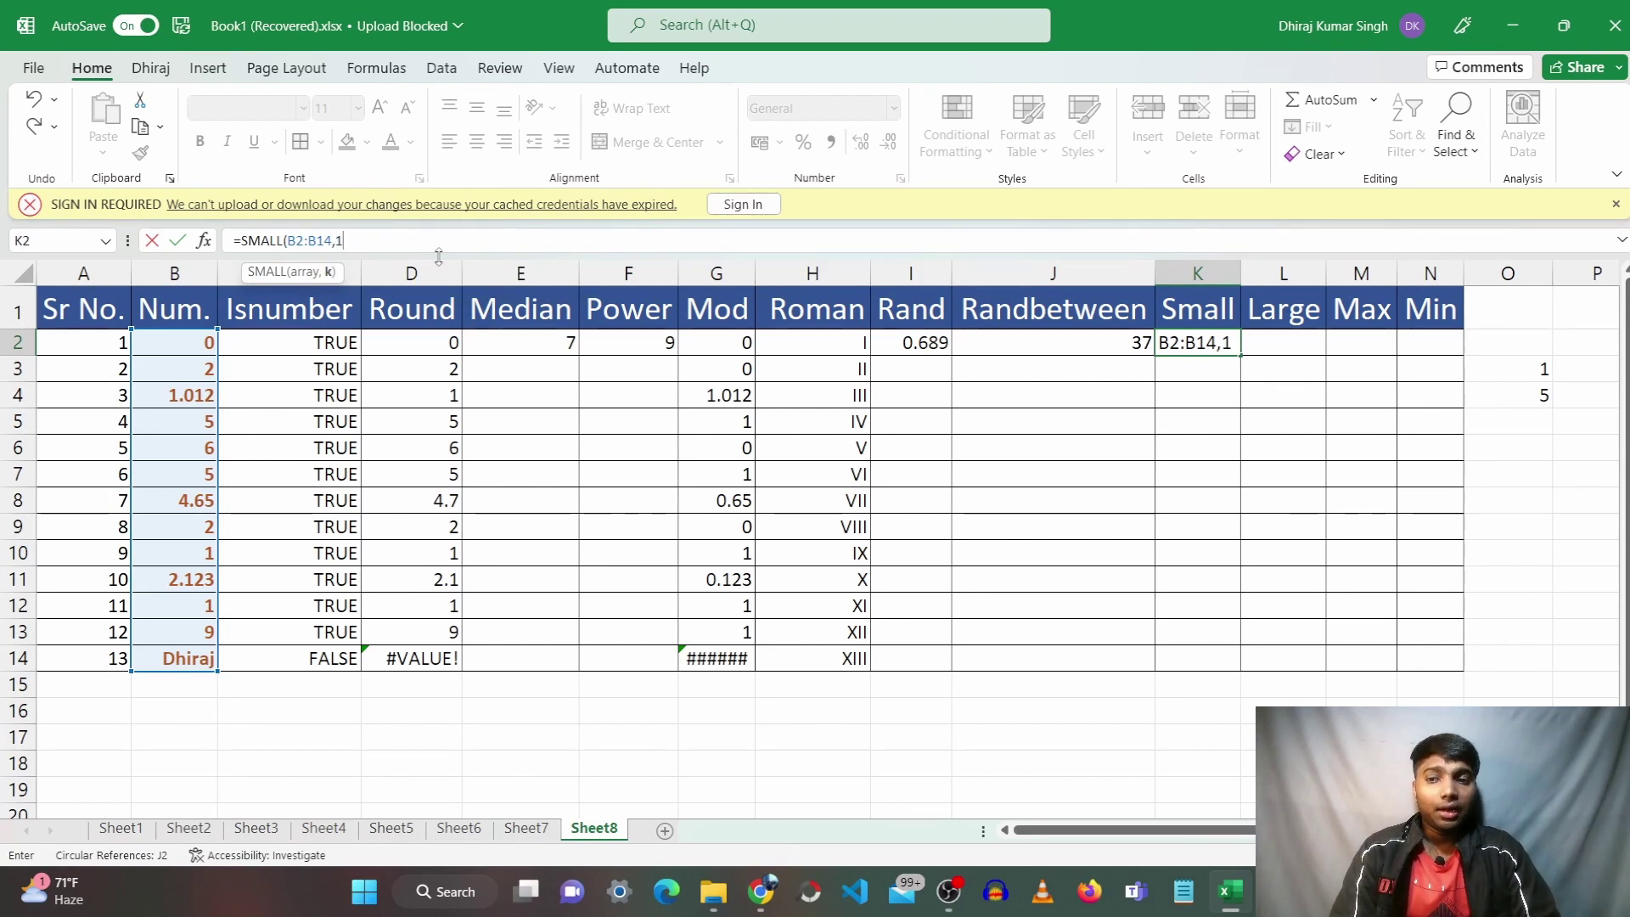
type(")")
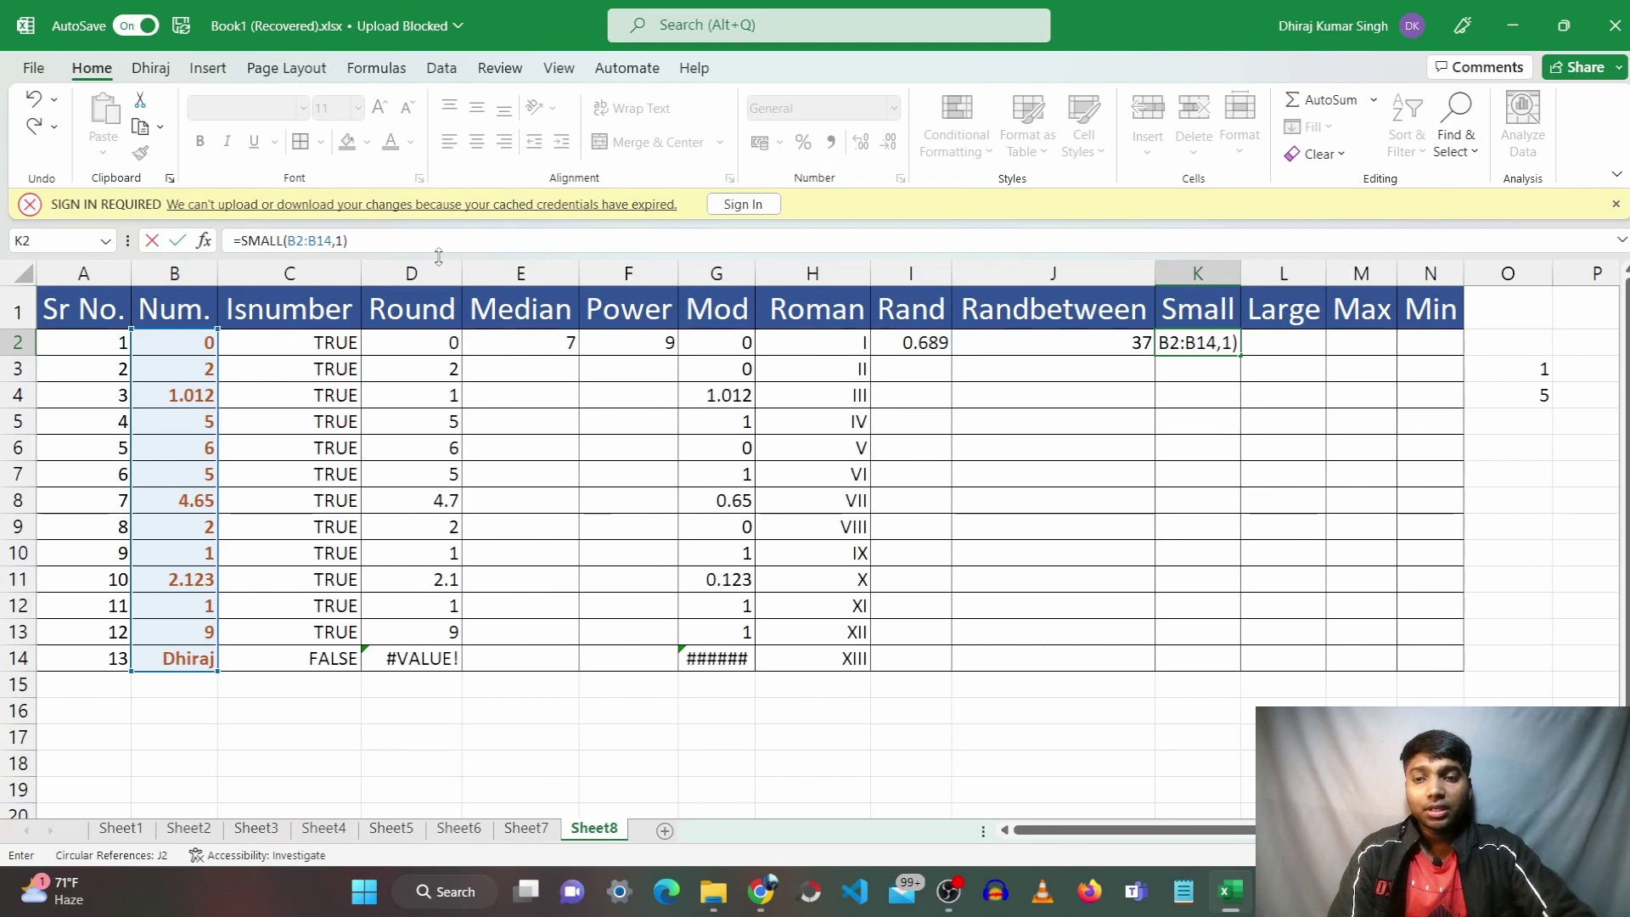
key("Return")
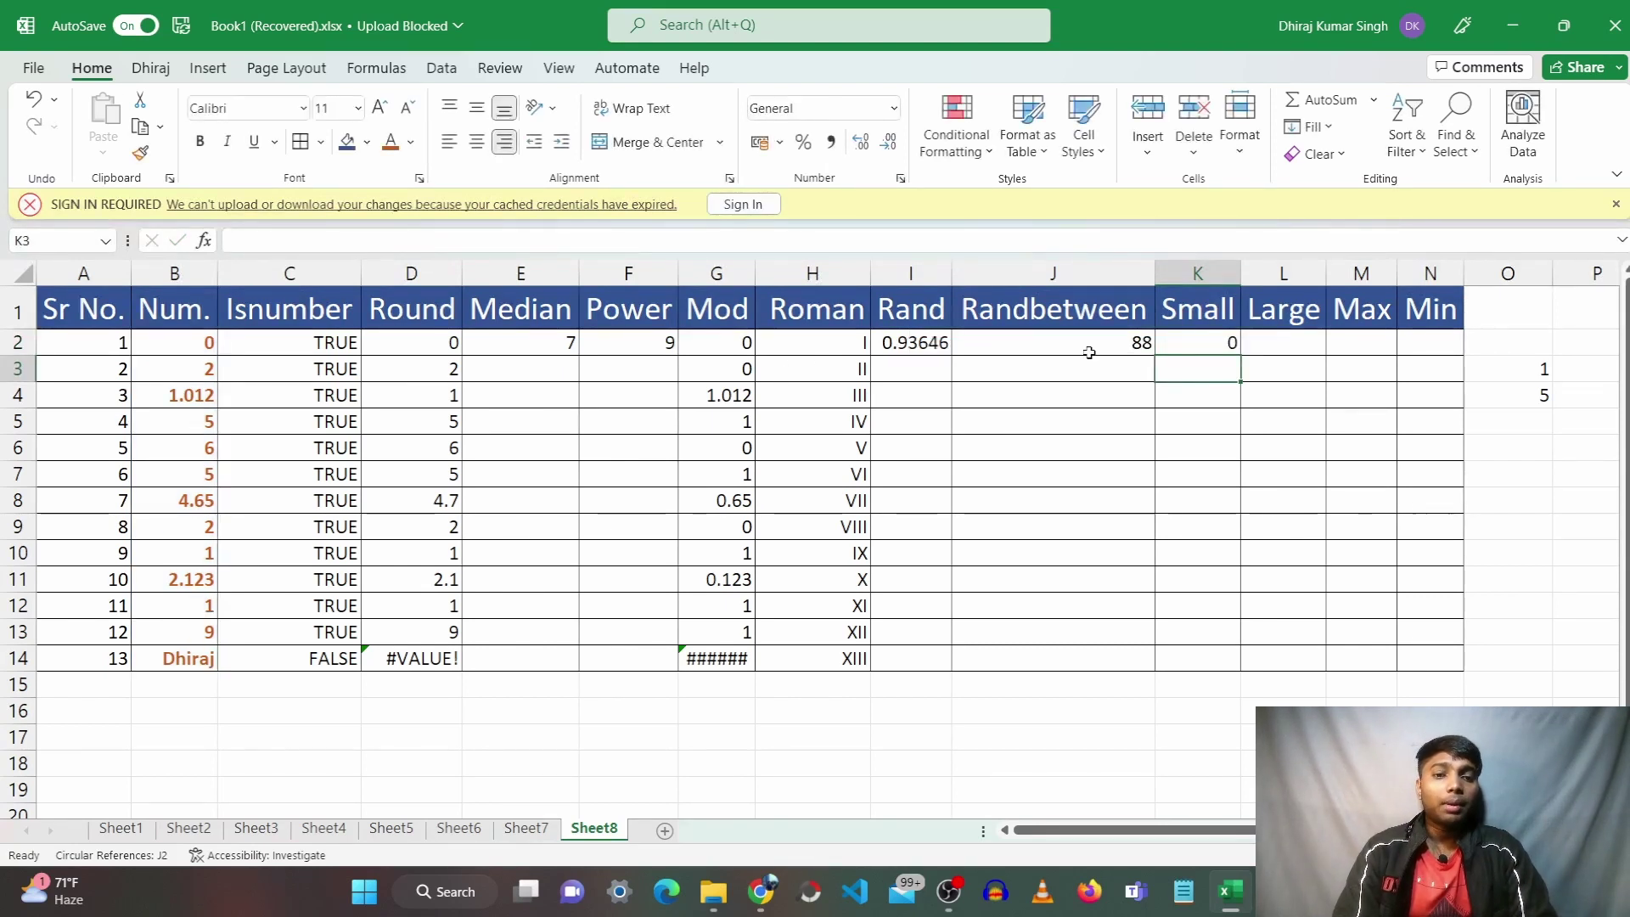
Change K2's formula to =SMALL(B2:B14,2) so it returns the second-smallest value, 1
left_click(1198, 350)
left_click(345, 240)
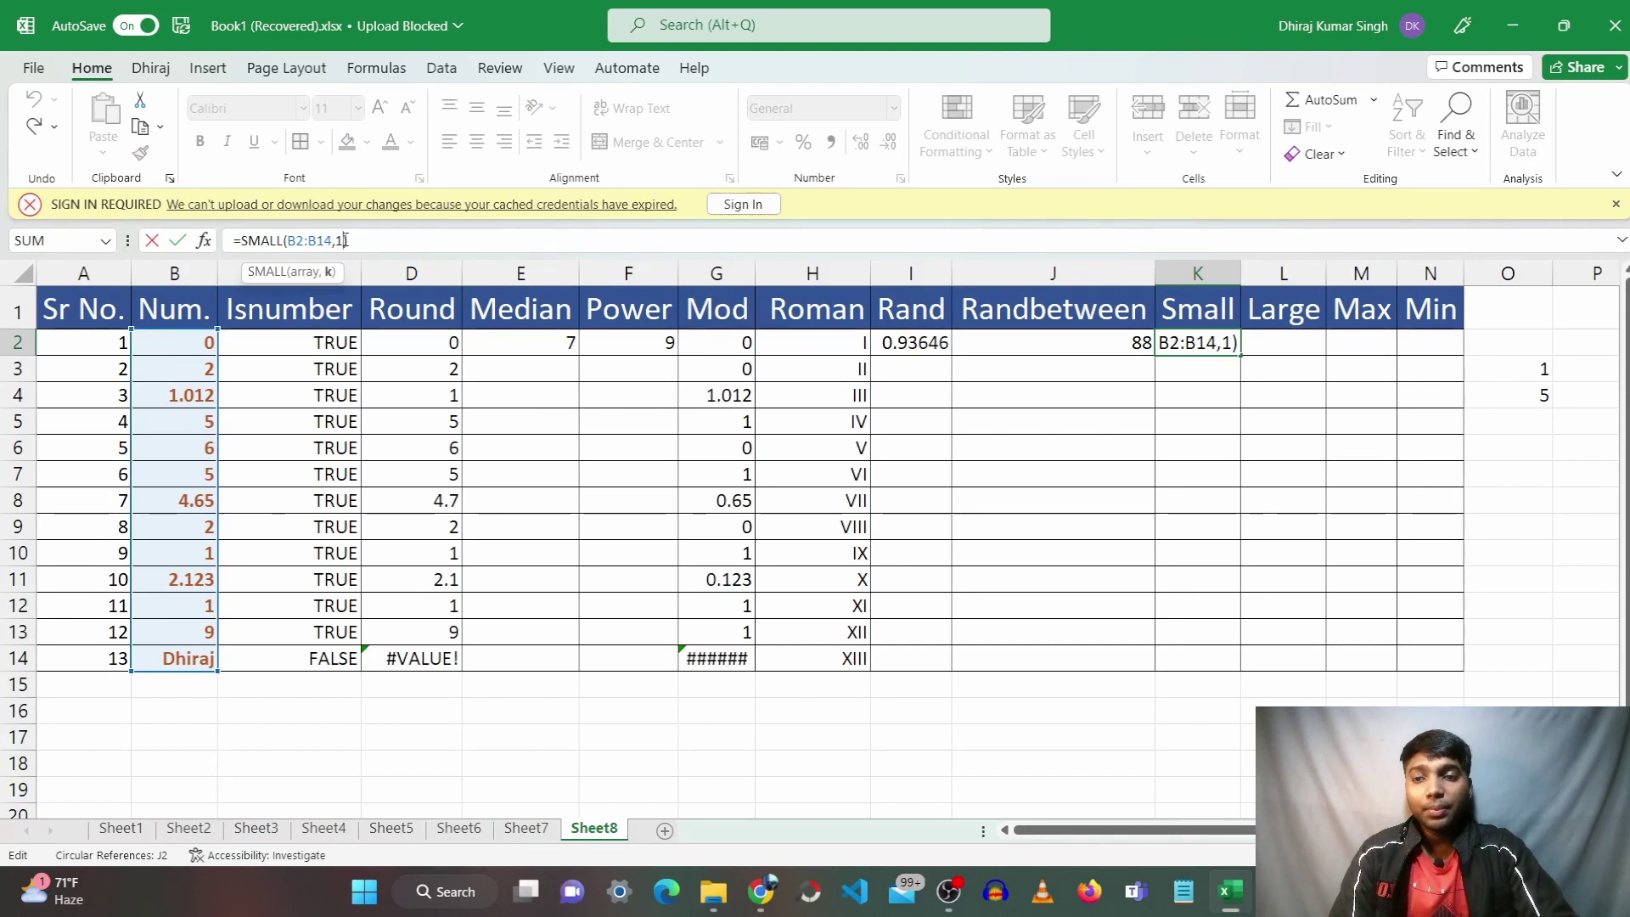
key("BackSpace")
type("2")
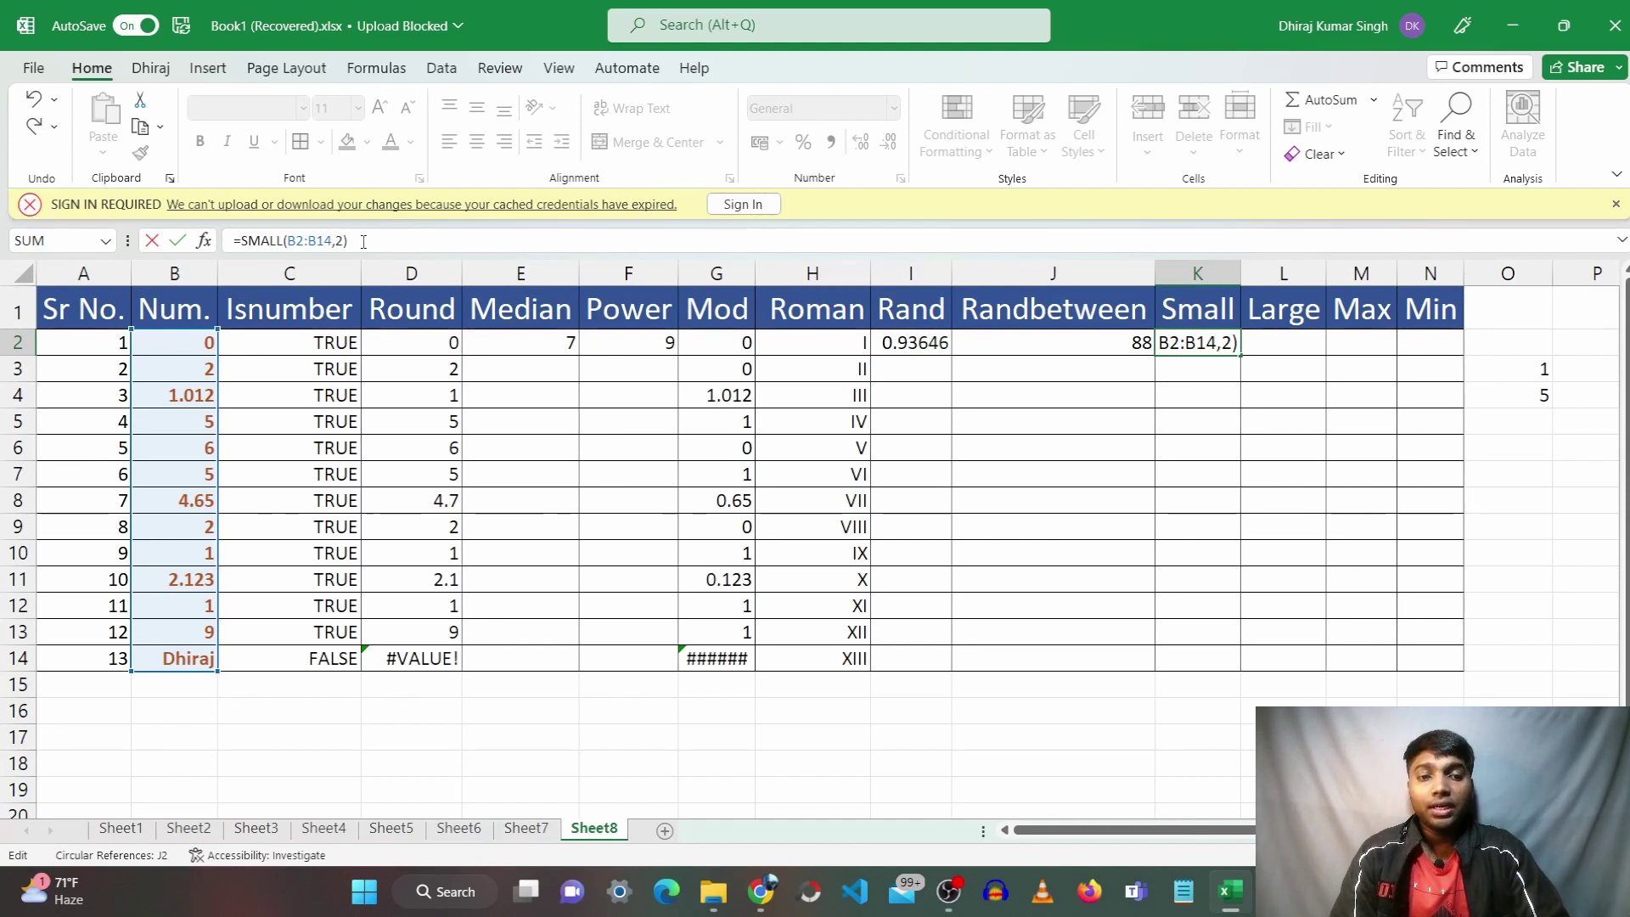
key("Return")
left_click(1233, 342)
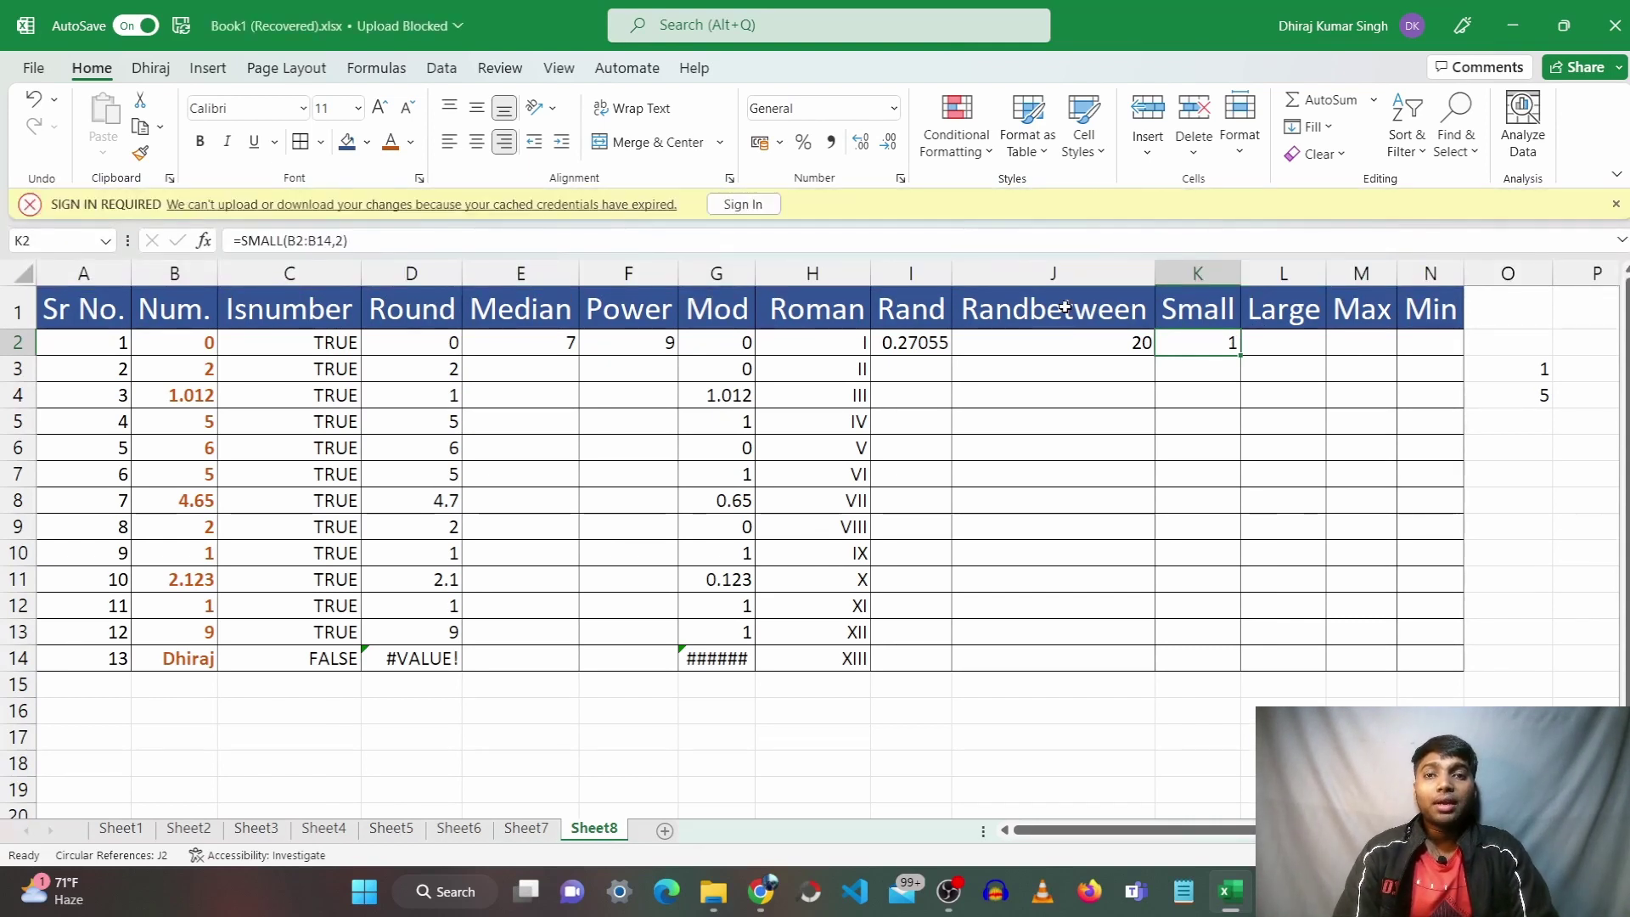
left_click(1291, 346)
left_click(951, 245)
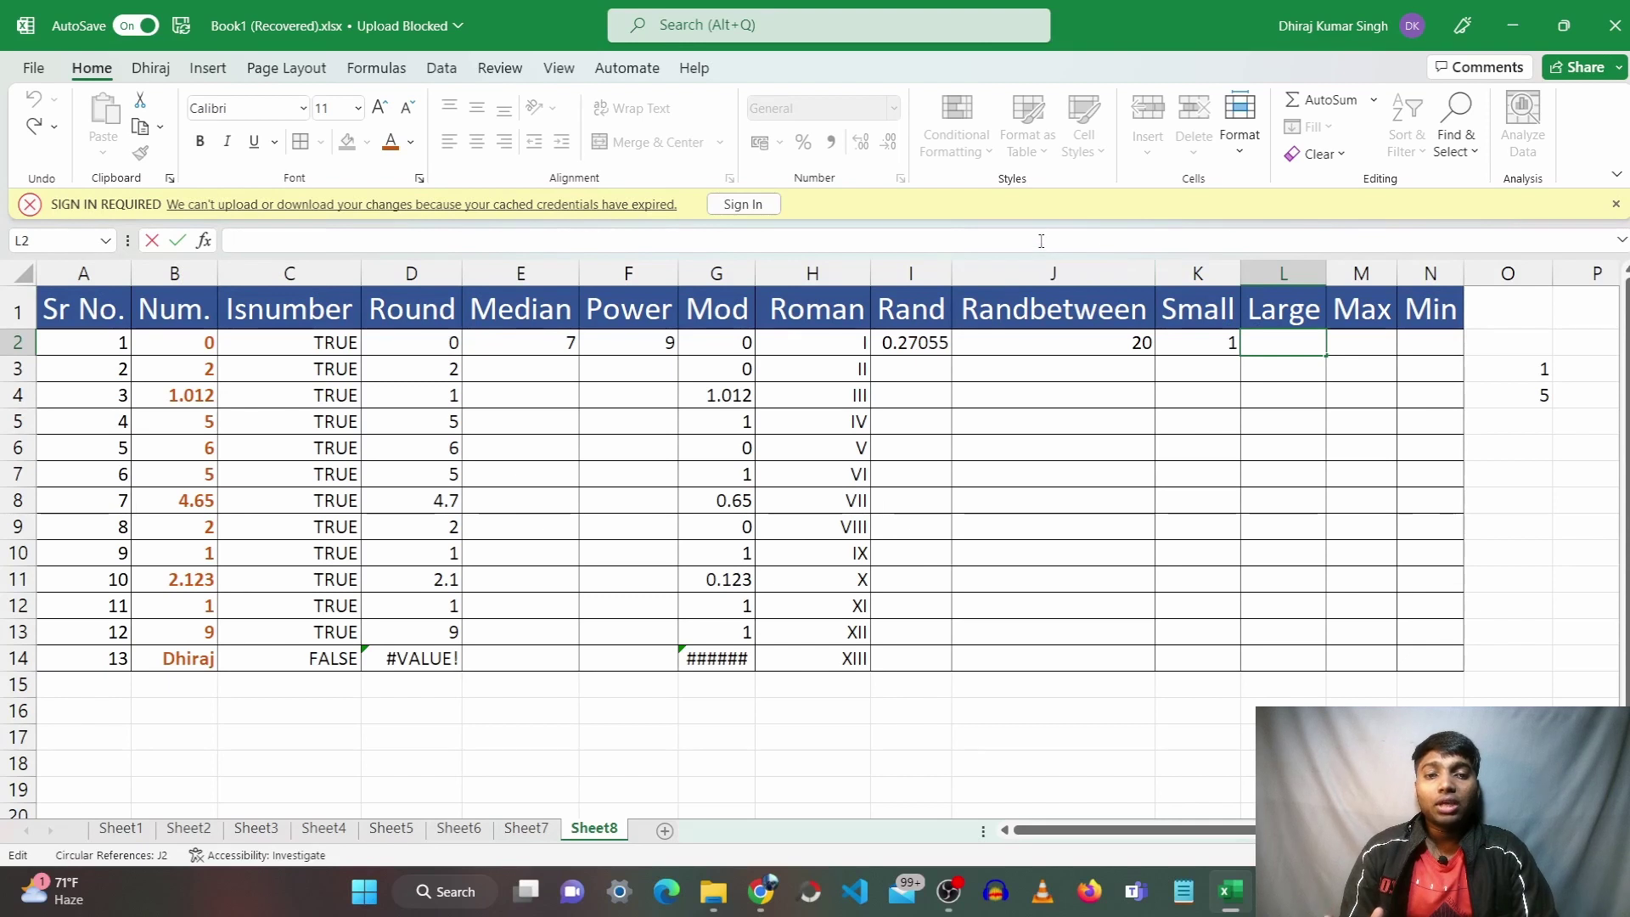
Enter =LARGE(B2:B14,1) in L2, returning the largest Num. value, 9
type("=")
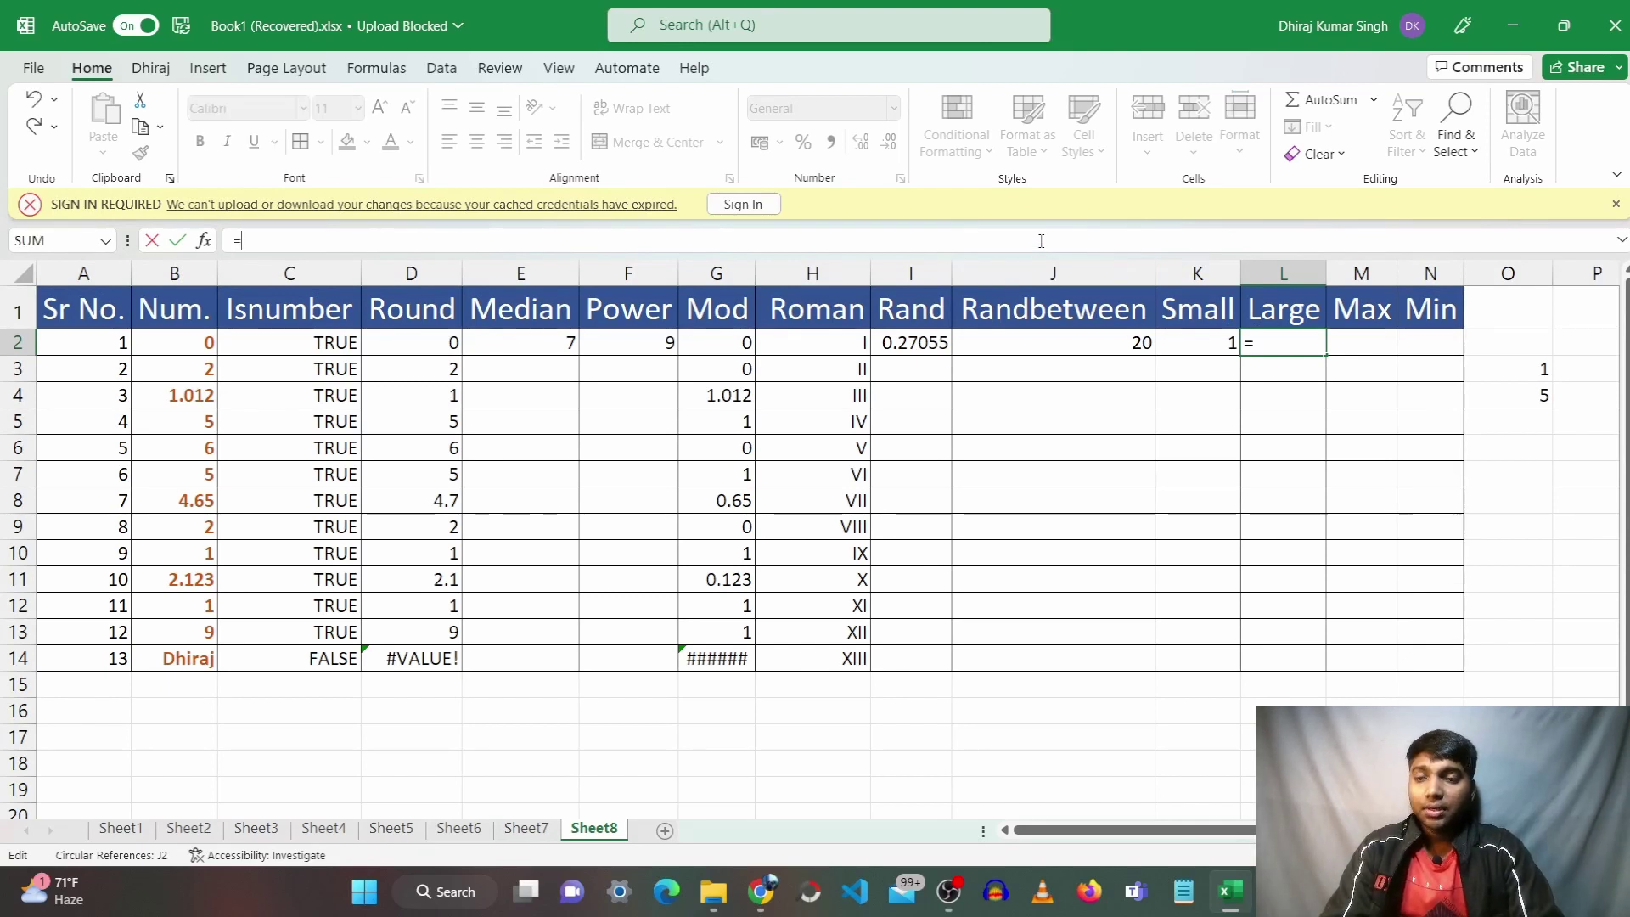
type("LARGE")
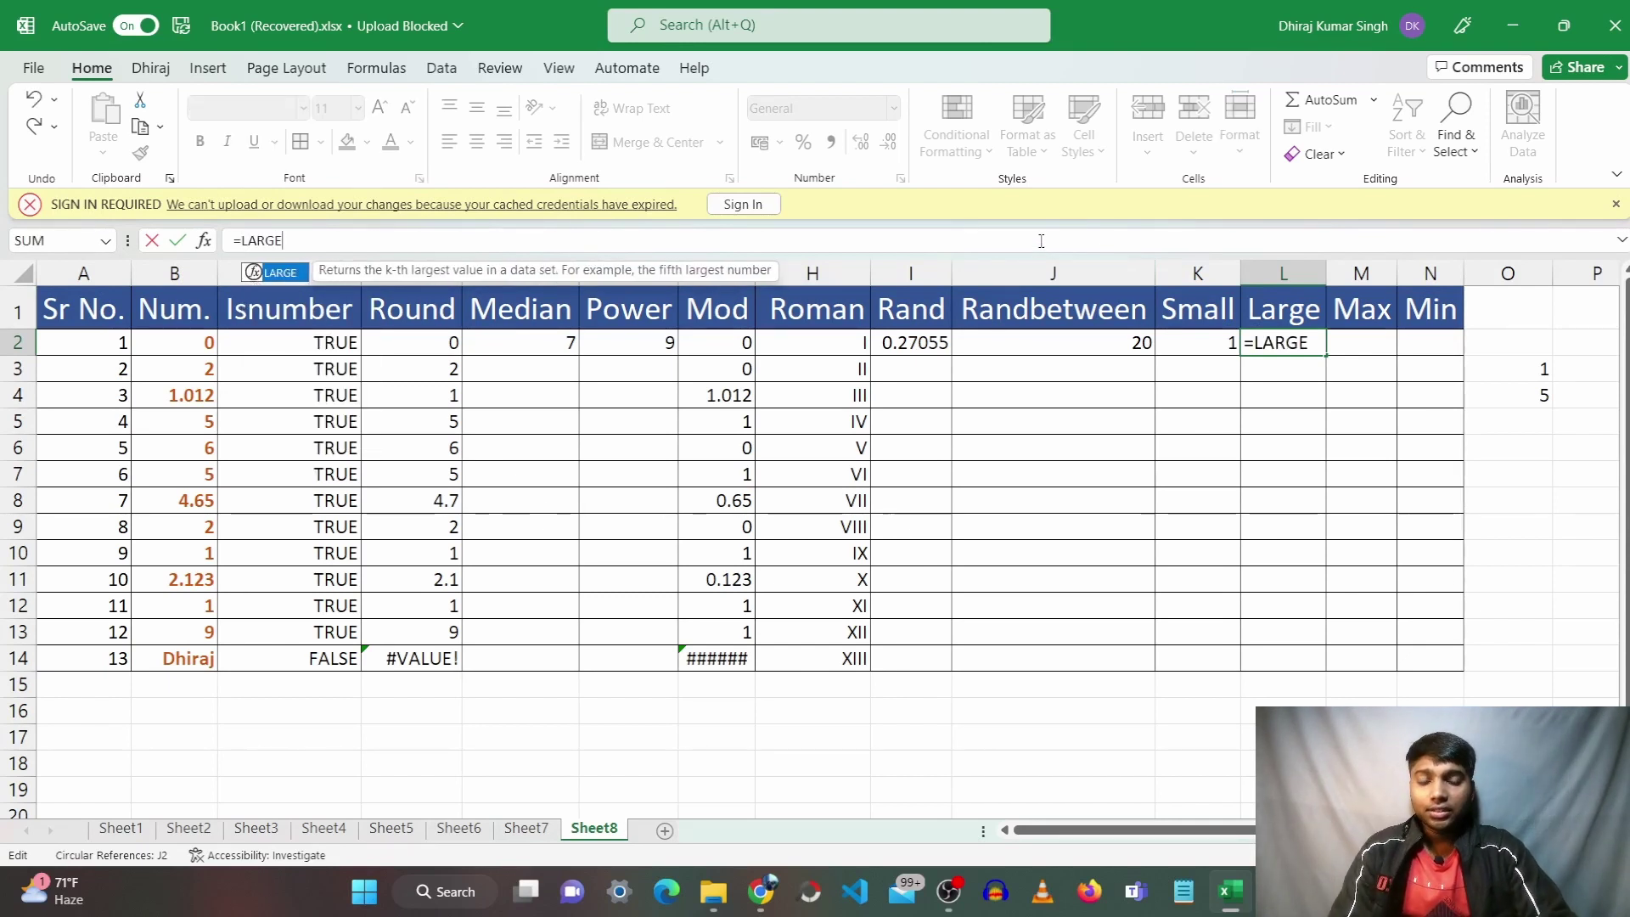
type("(")
left_click(202, 343)
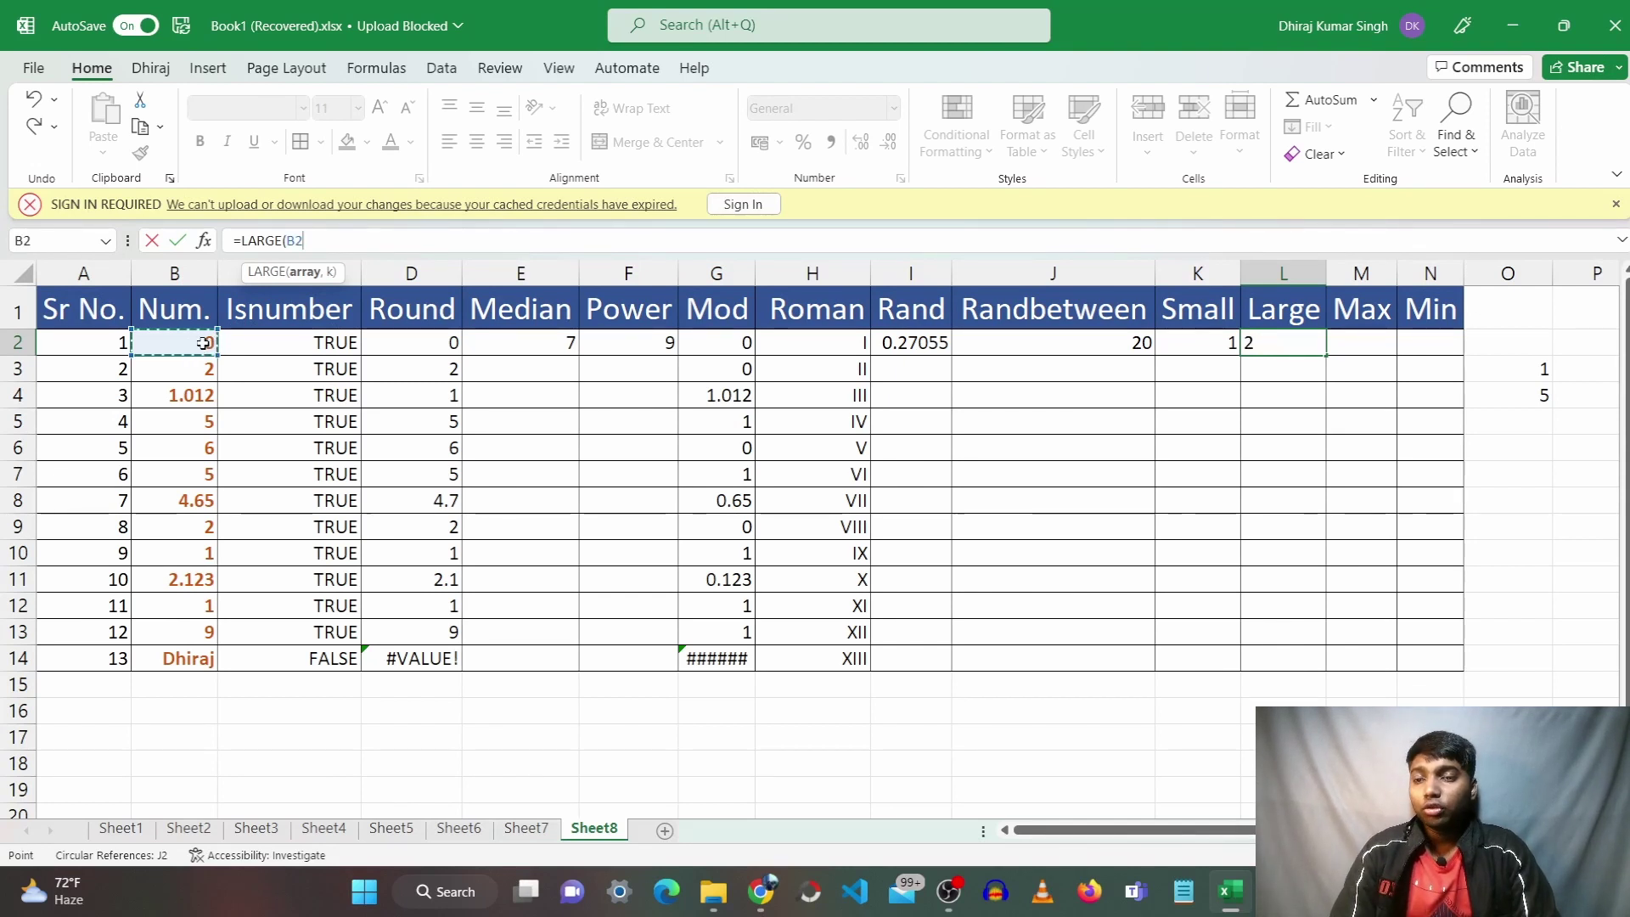
left_click_drag(201, 342, 207, 655)
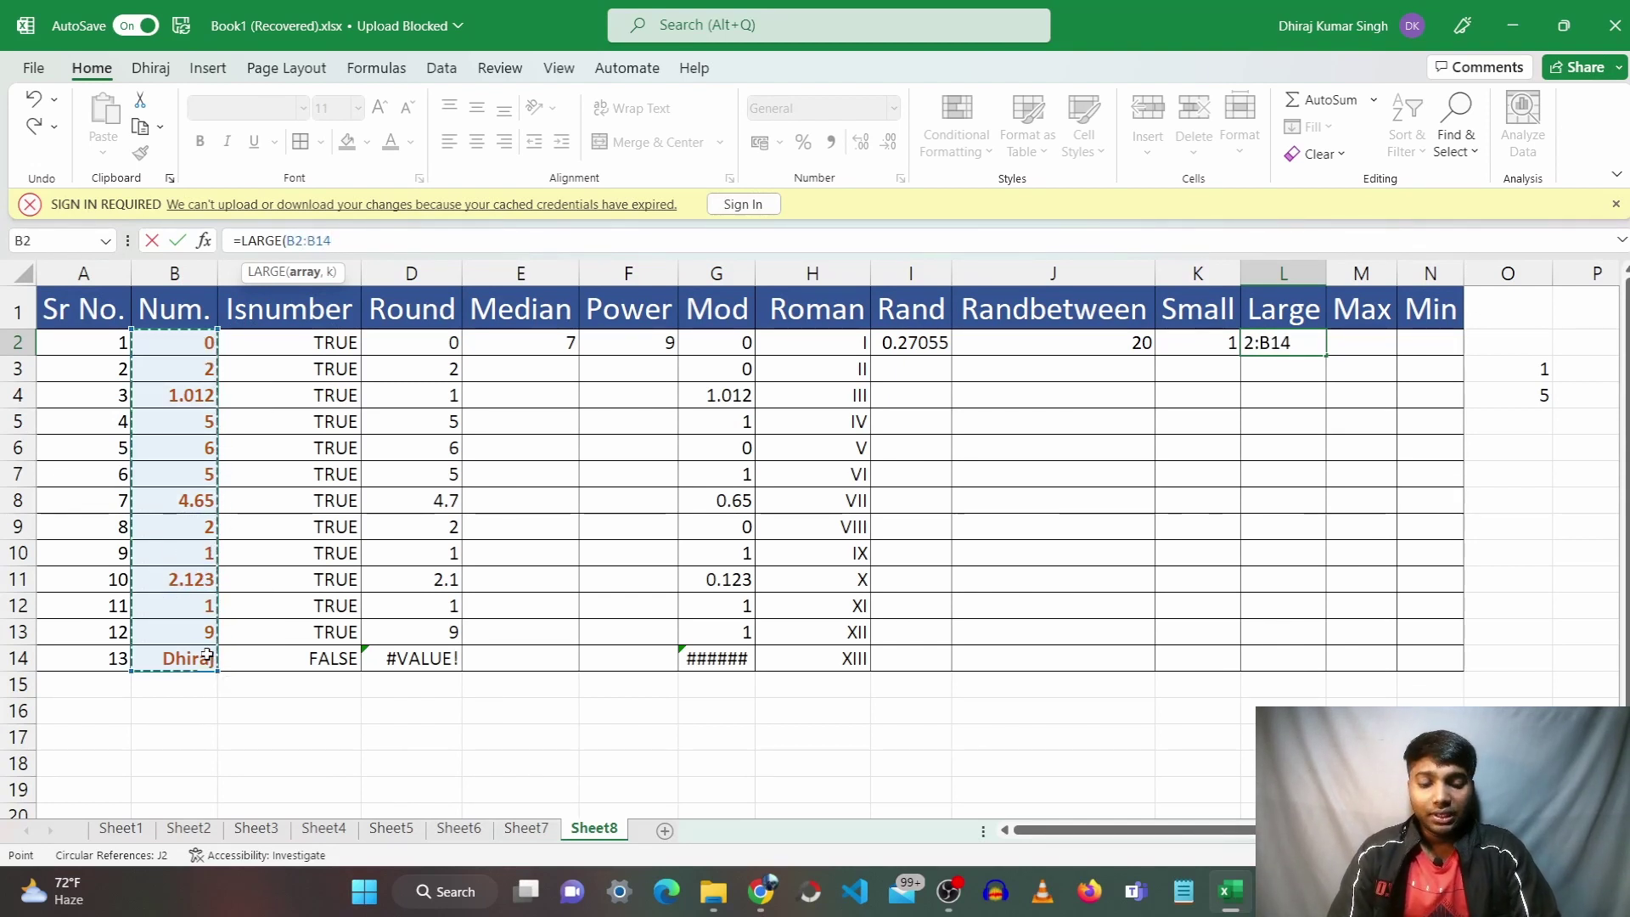
type(",")
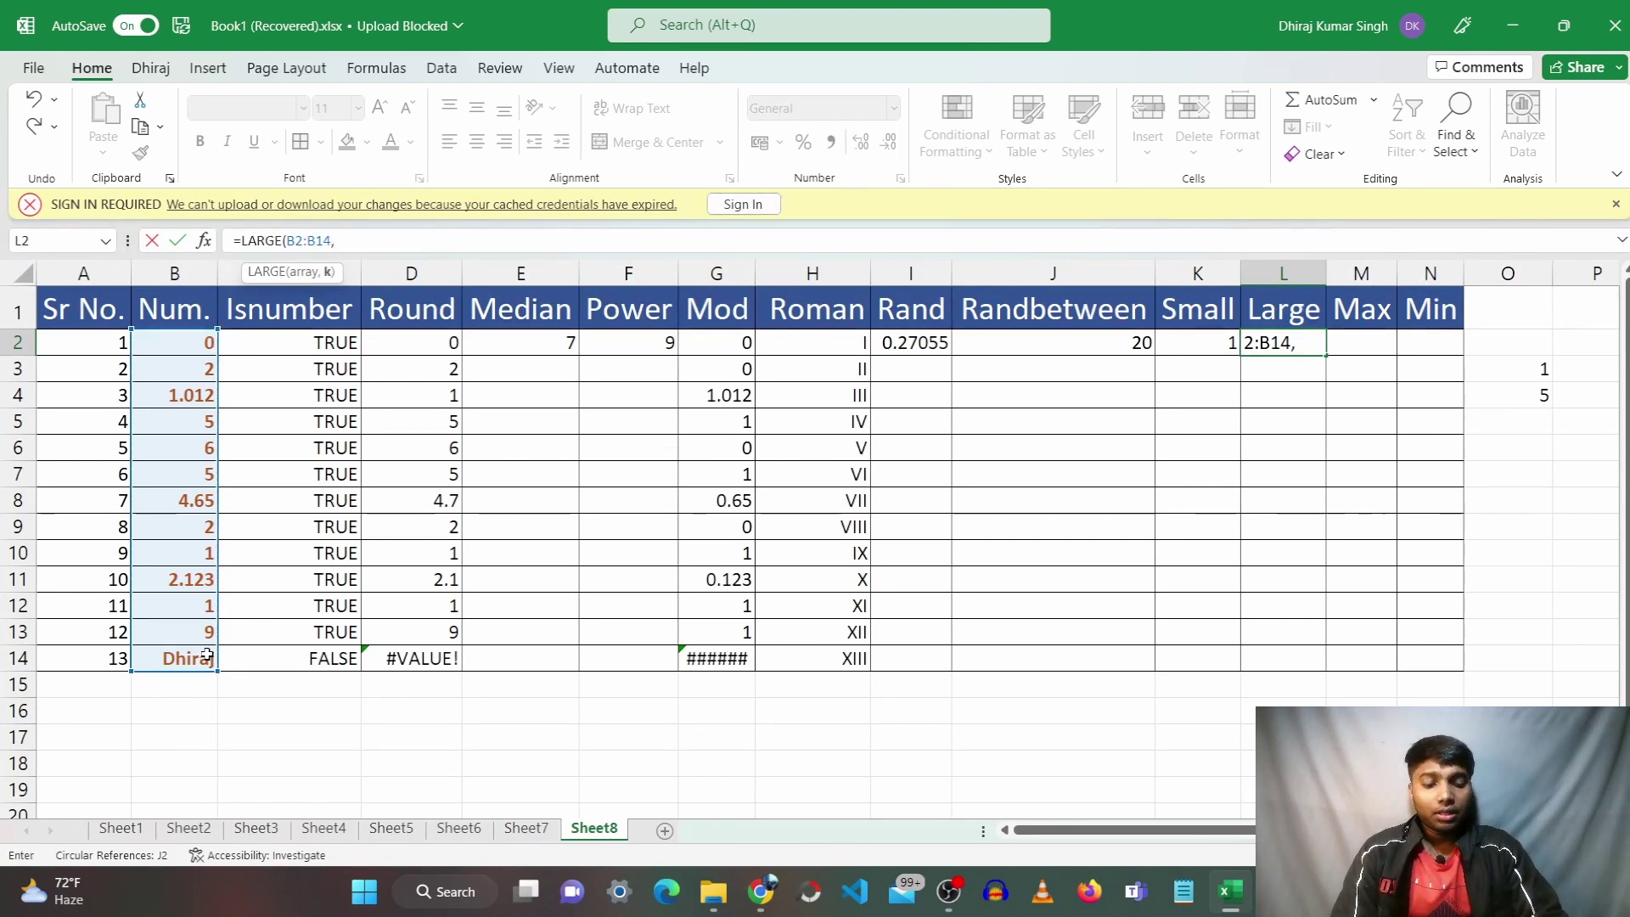
type("1")
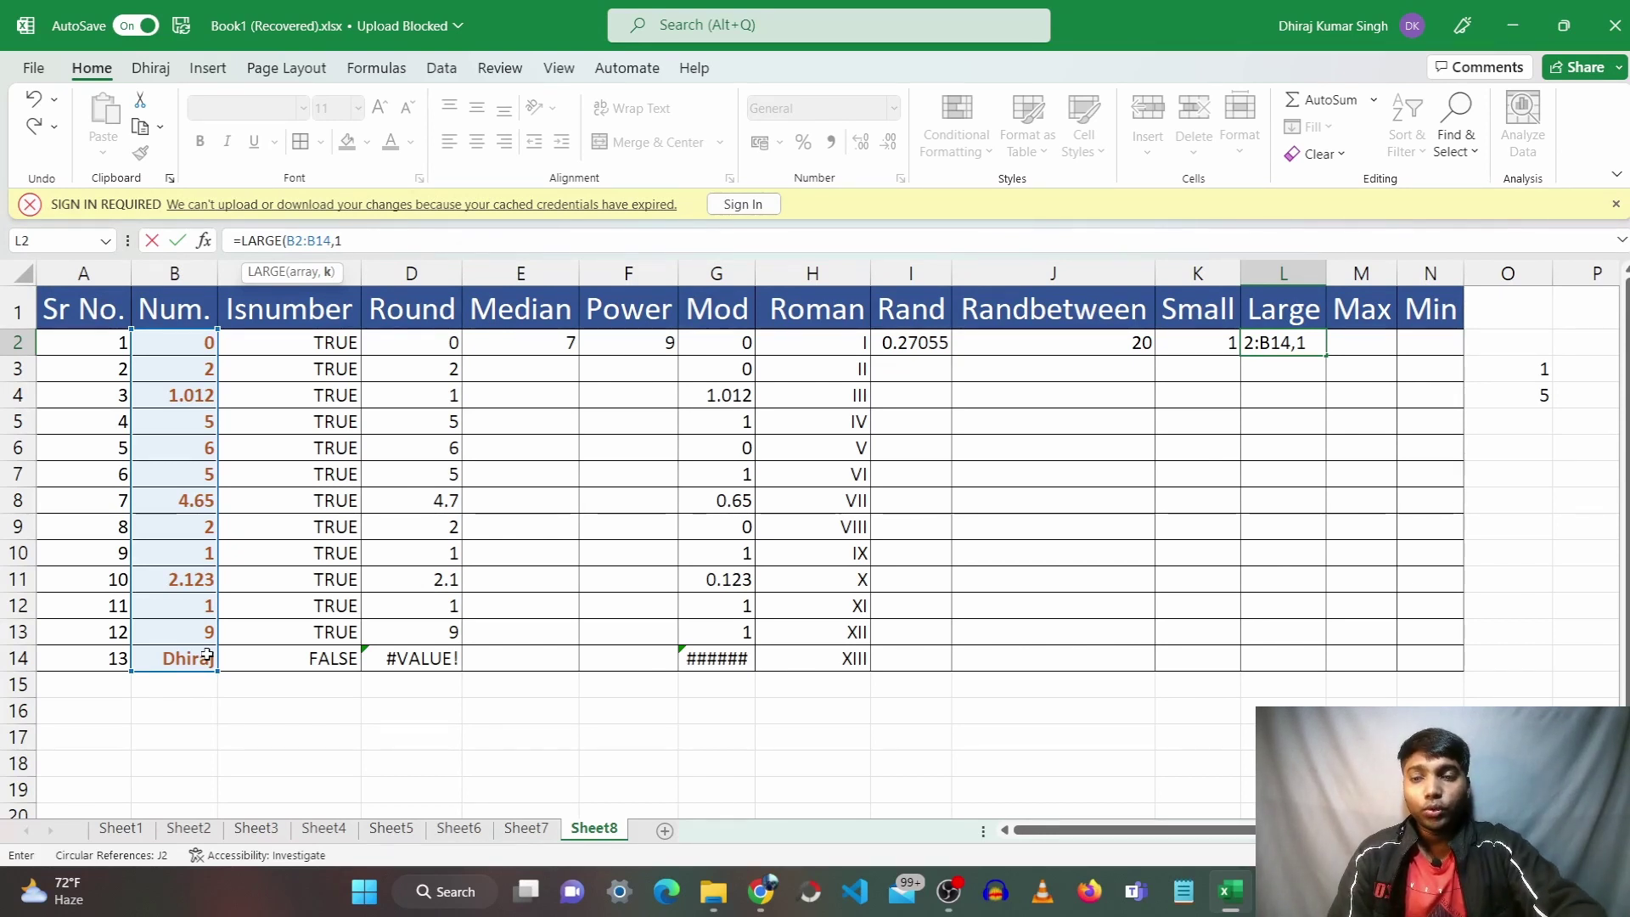
type(")")
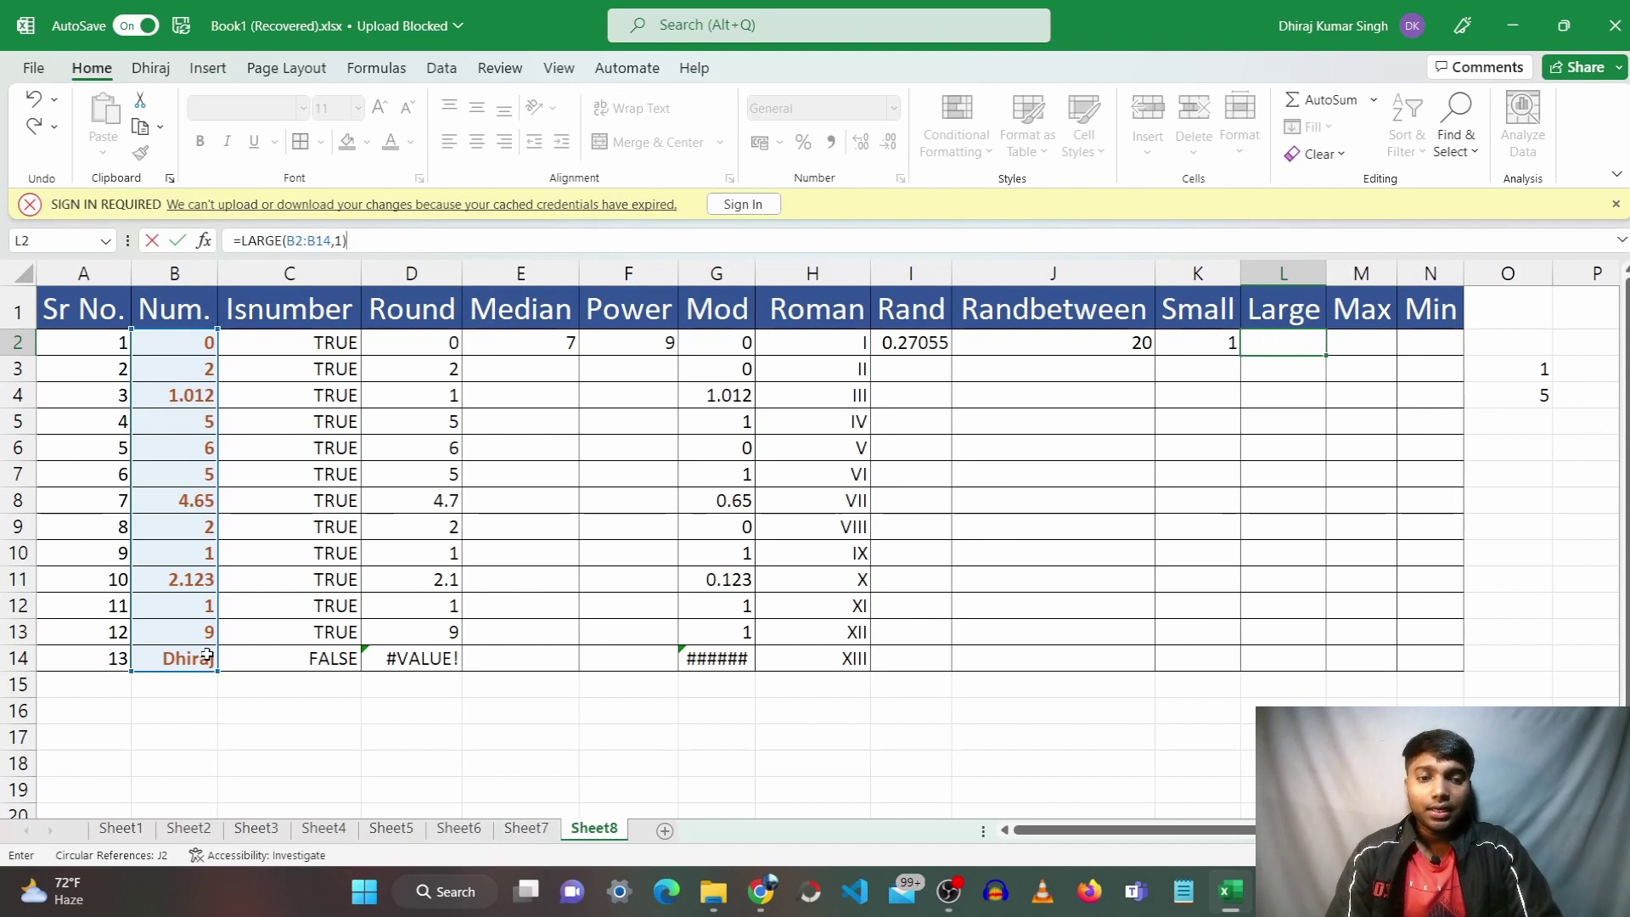
key("Return")
left_click(1313, 348)
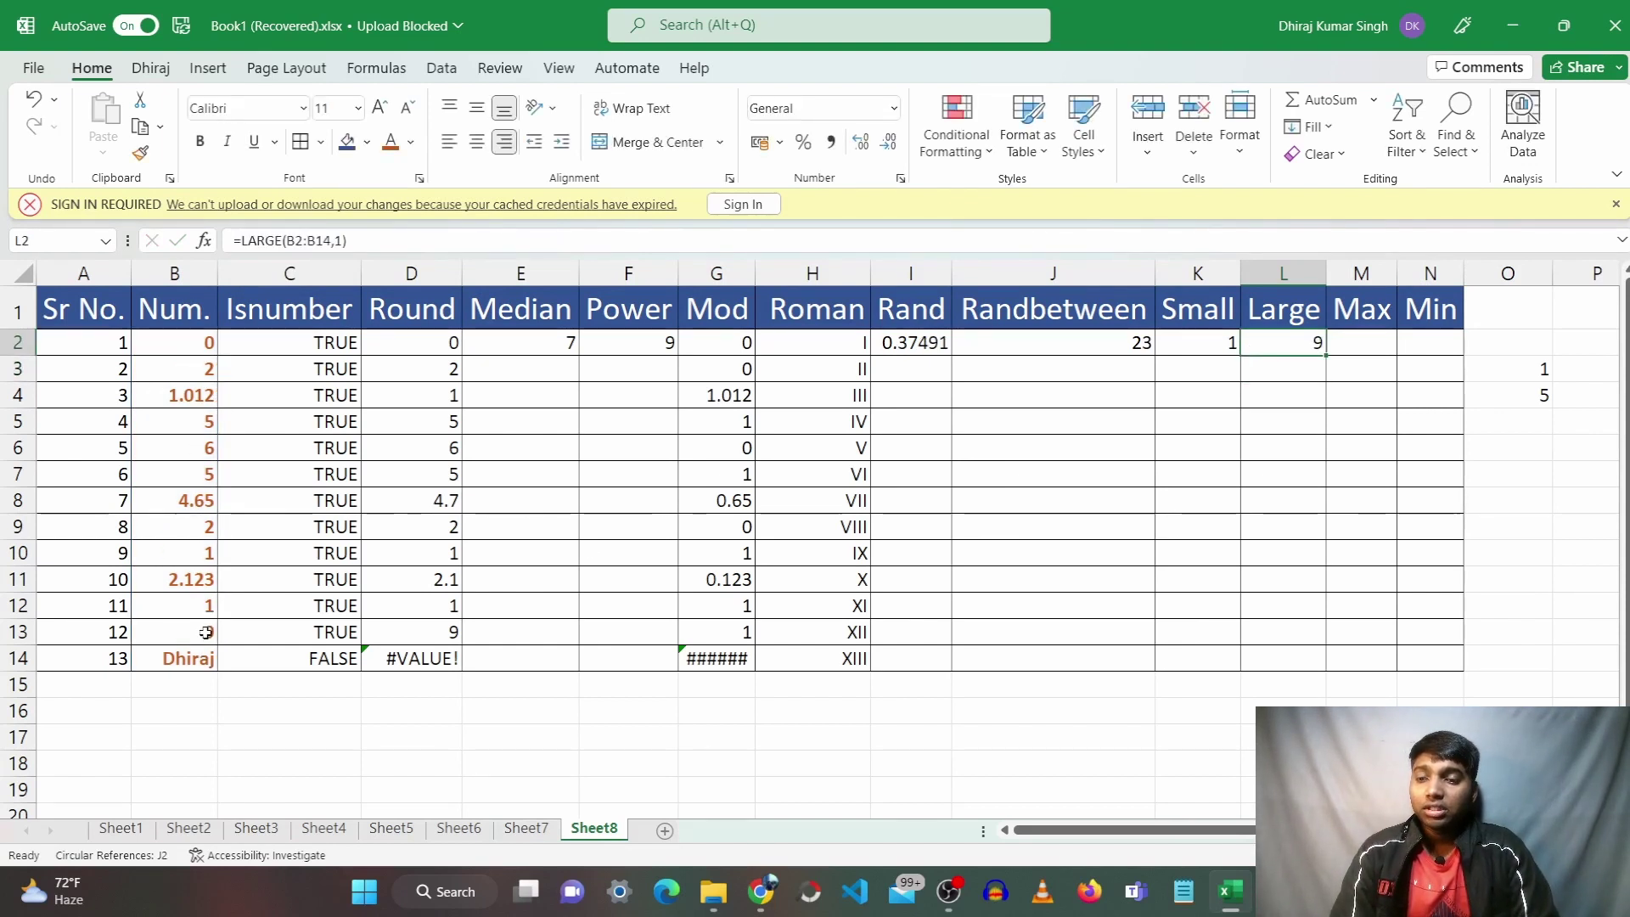
Change L2's formula to =LARGE(B2:B14,2), returning the second-largest value, 6
left_click(346, 240)
key("BackSpace")
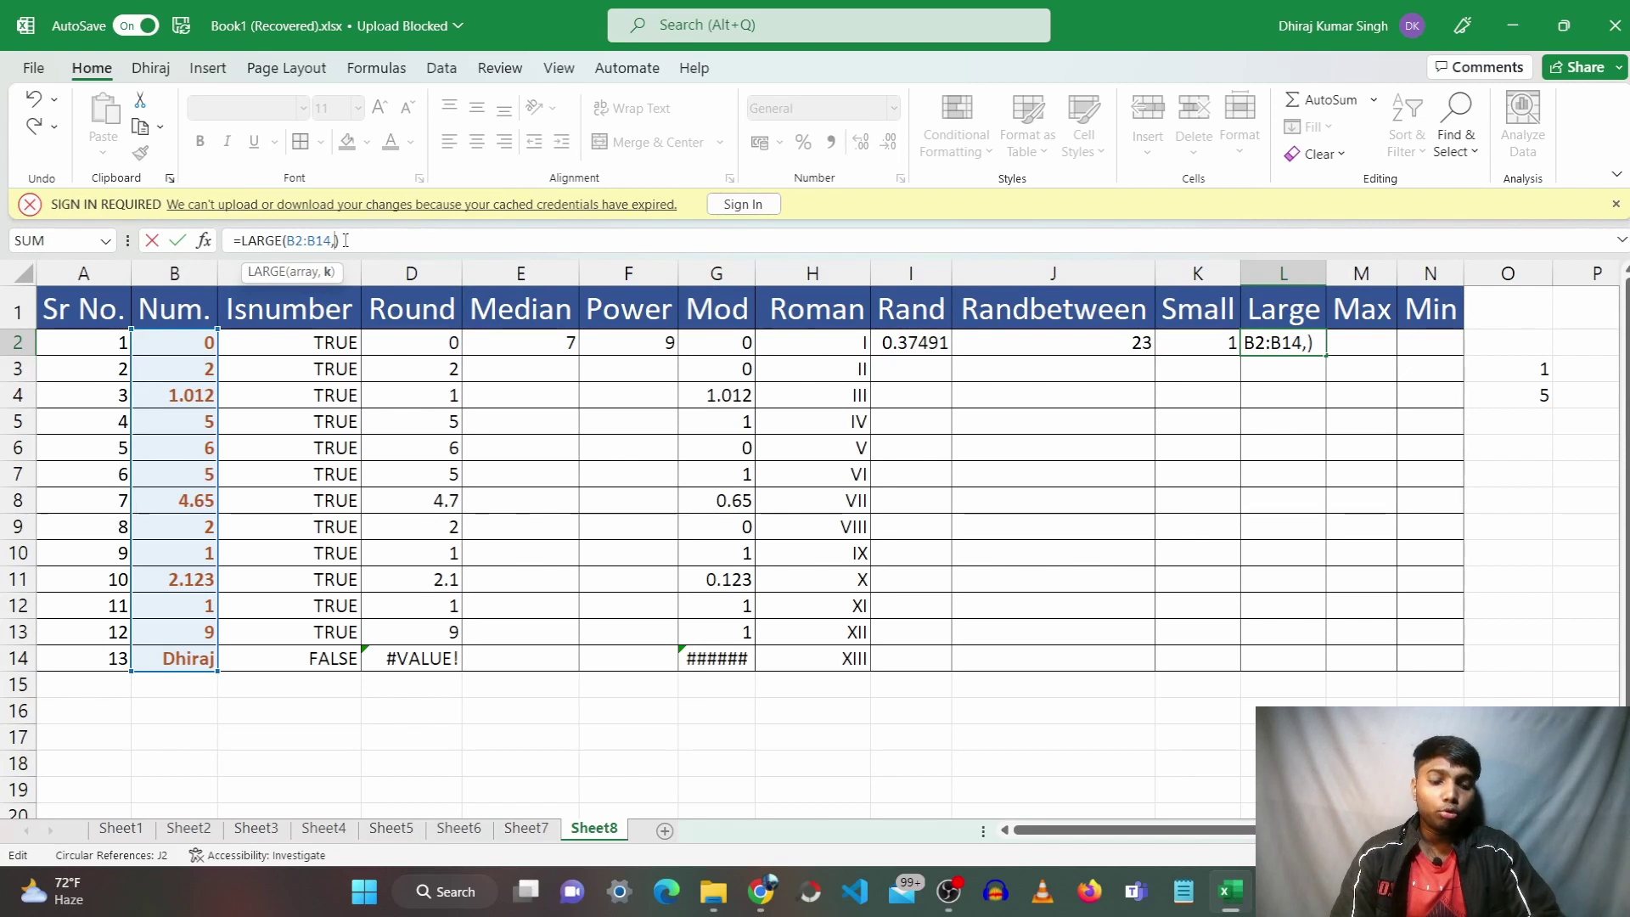
type("2")
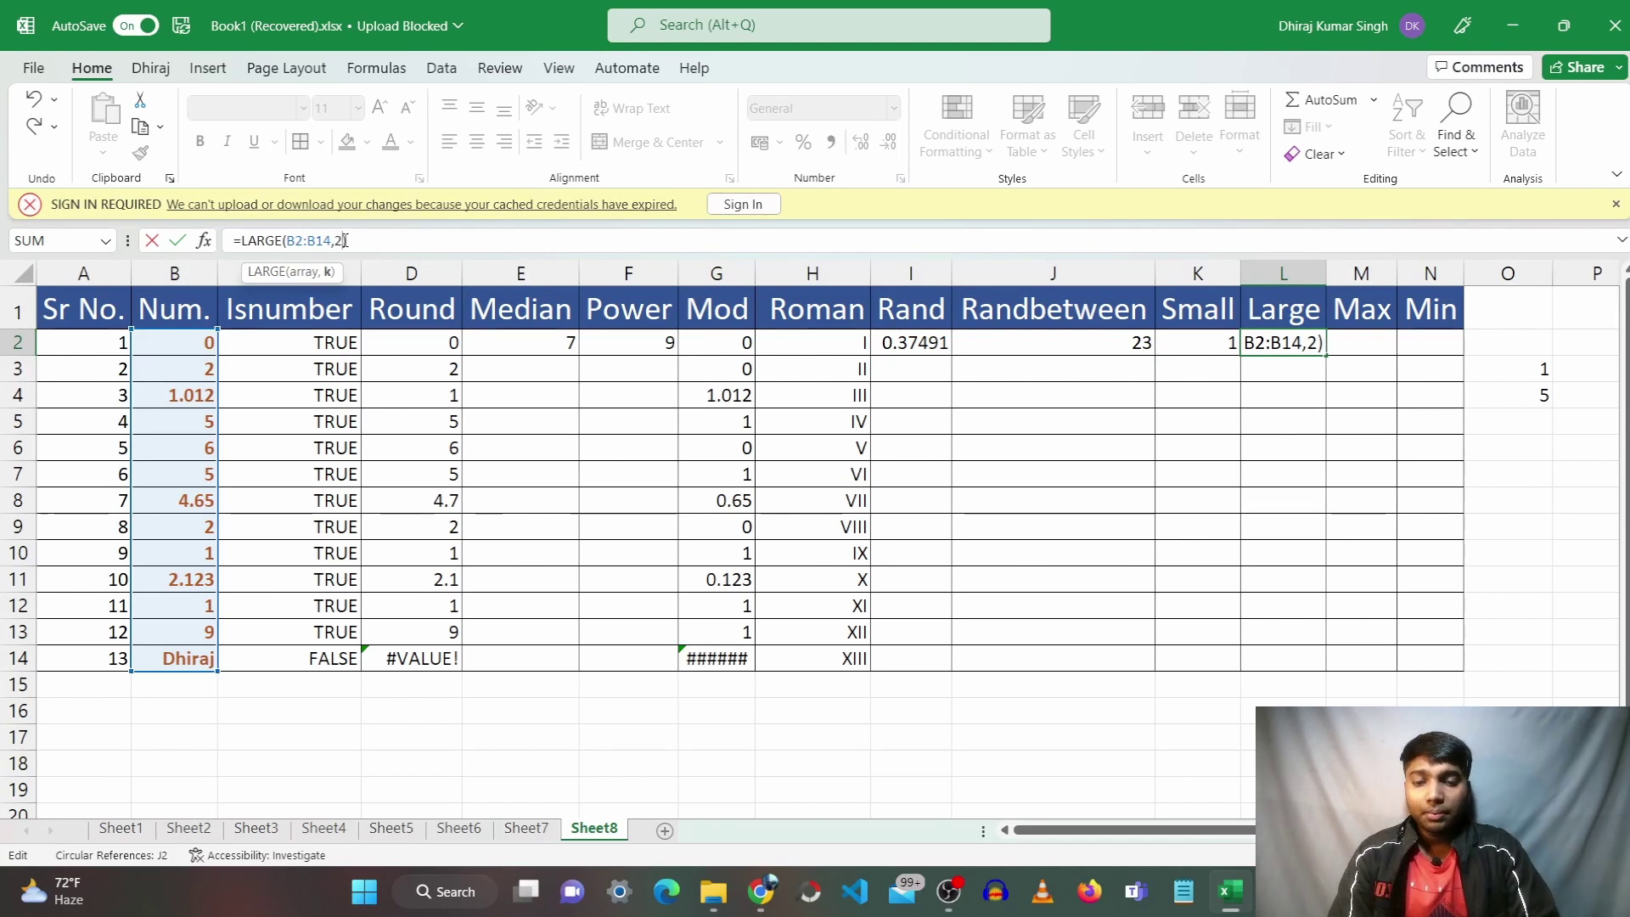
key("Return")
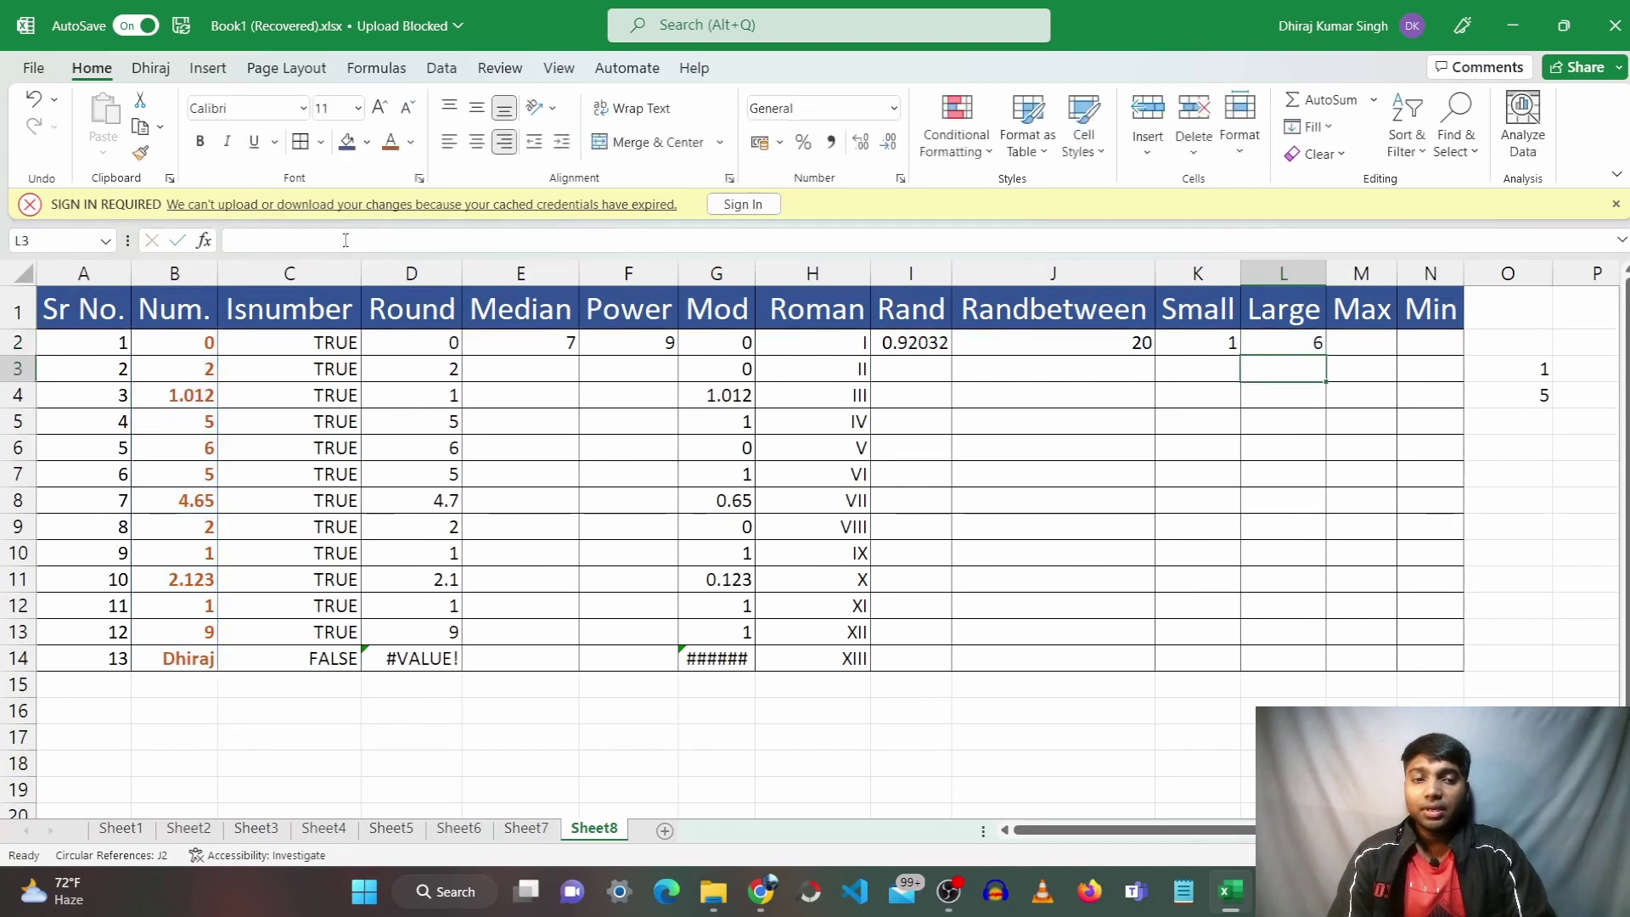
left_click(1288, 345)
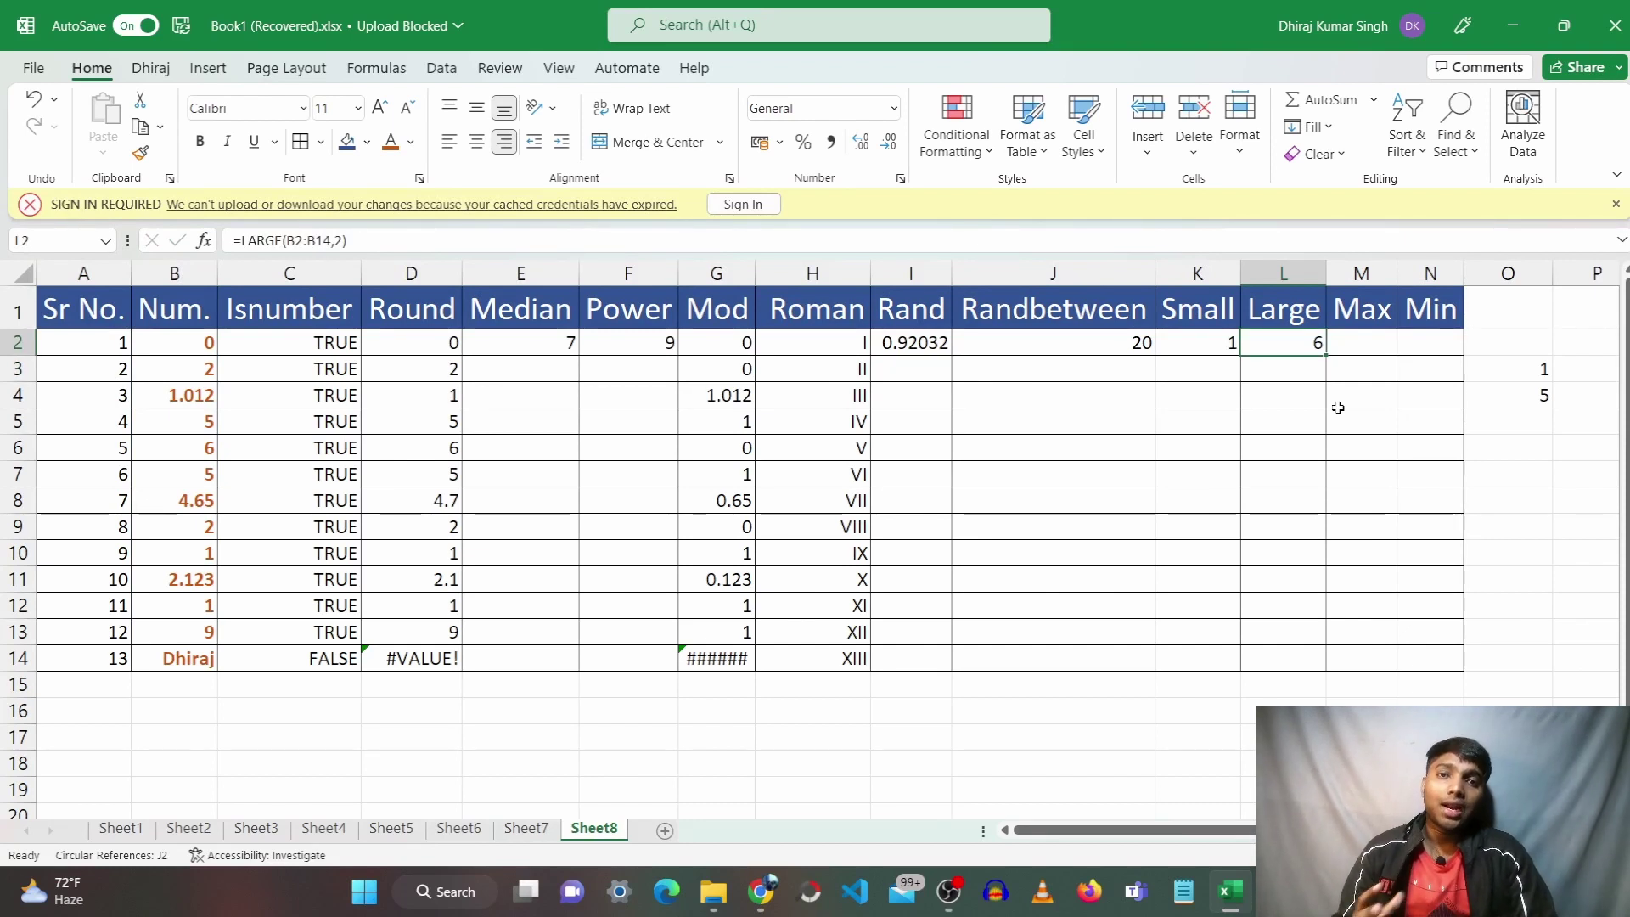
left_click(1358, 354)
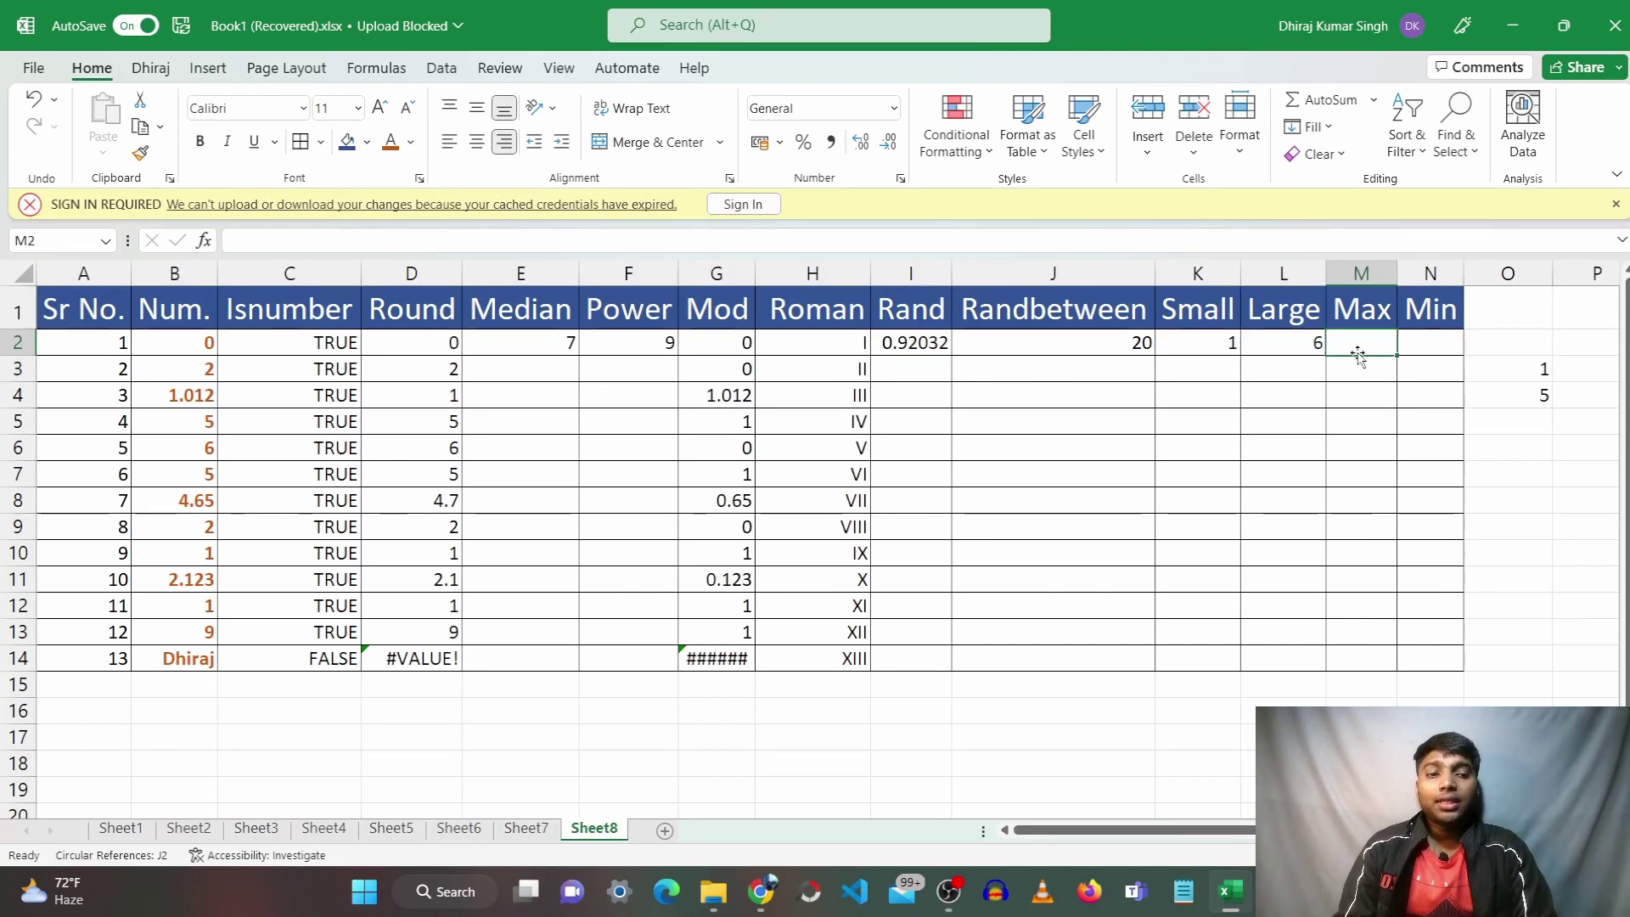
left_click(1357, 388)
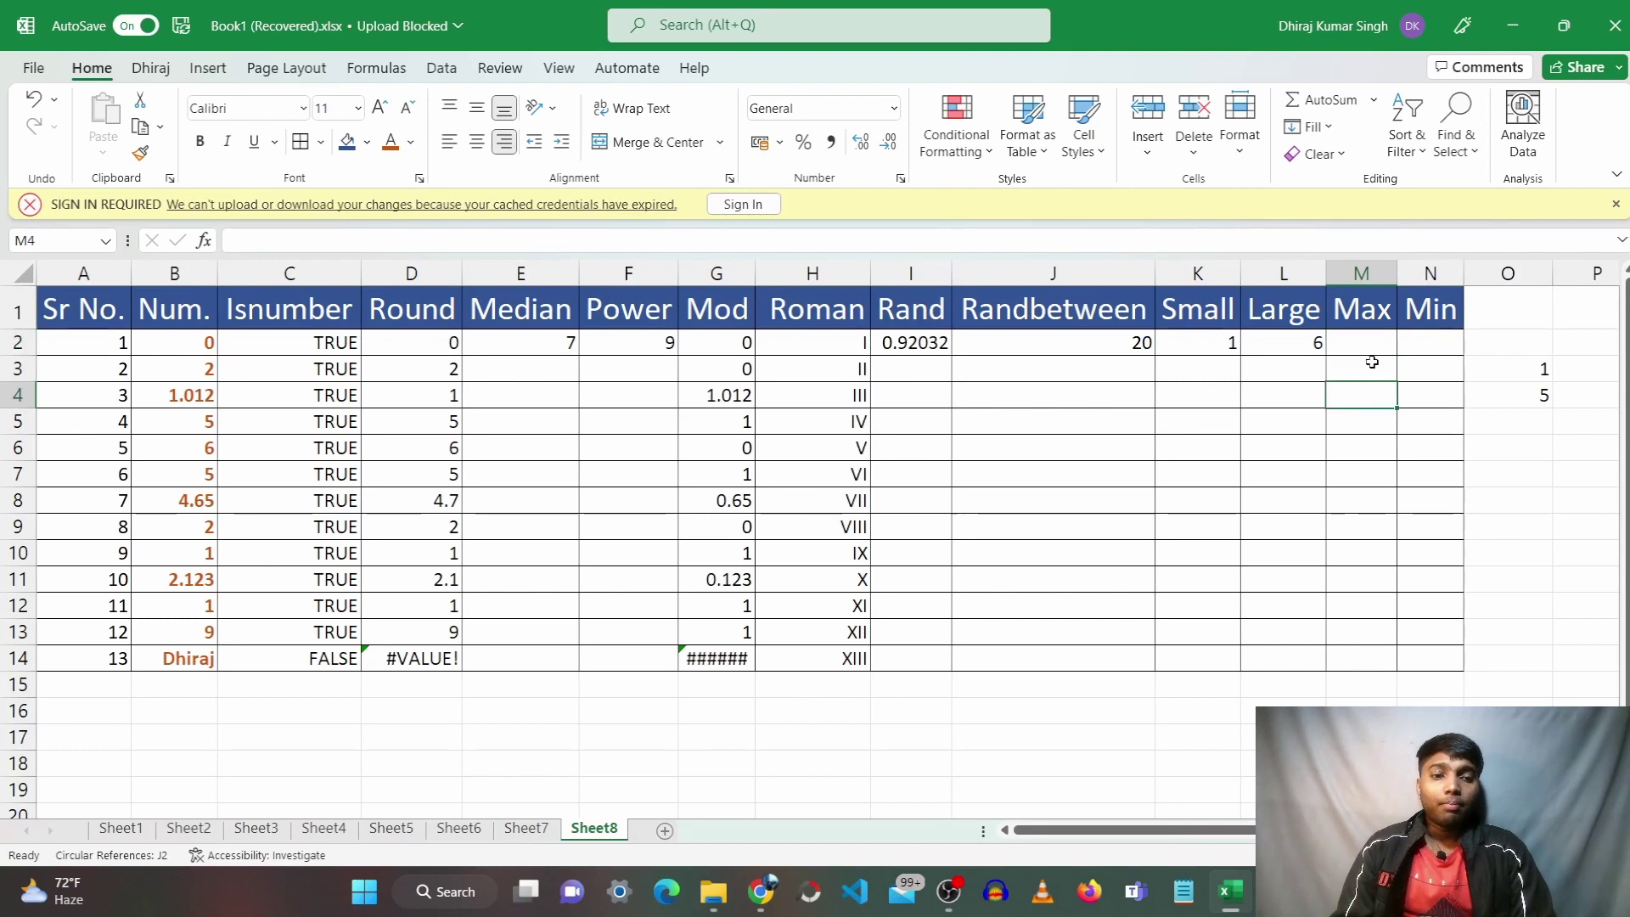
left_click(1371, 346)
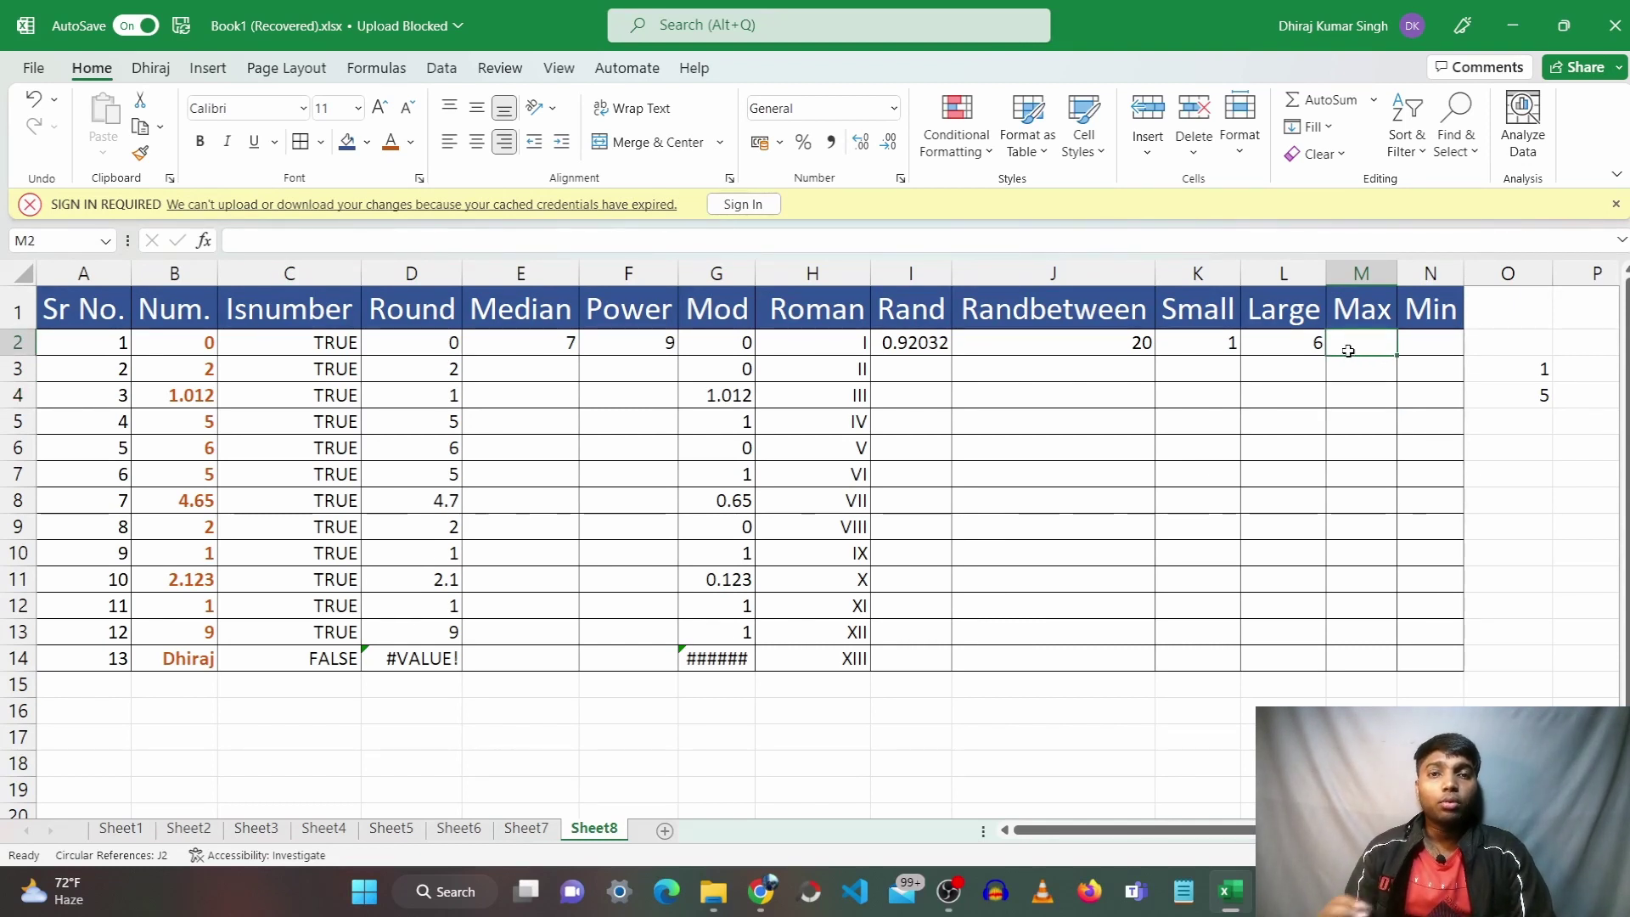
Enter =MAX(B2:B14) in M2, returning 9
left_click(1316, 246)
type("=")
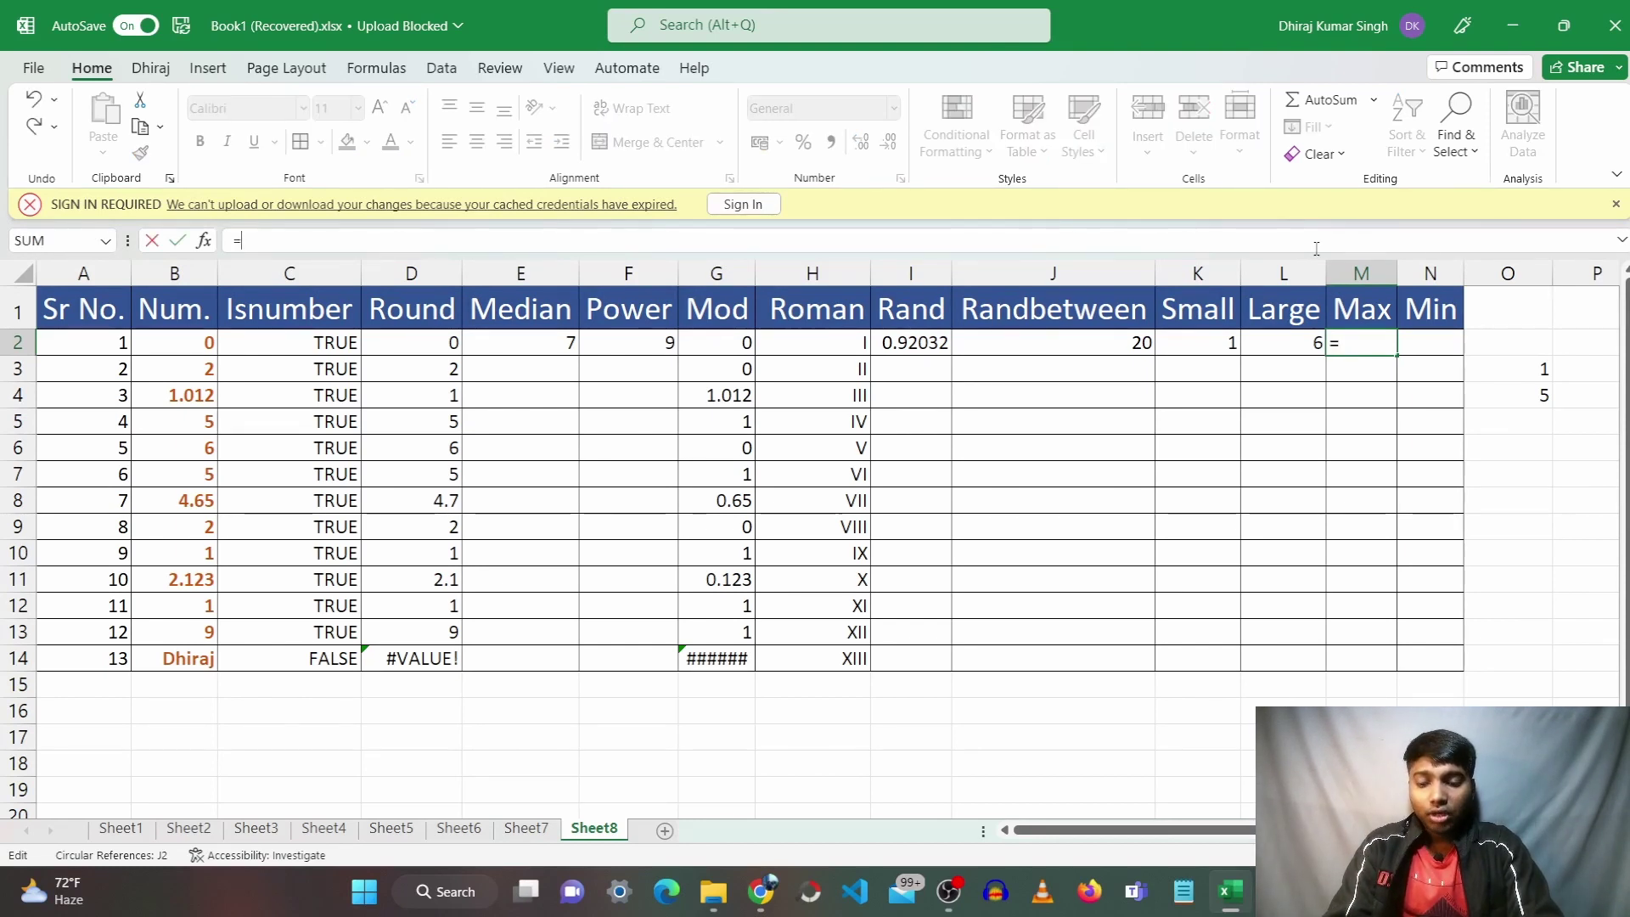
type("MA")
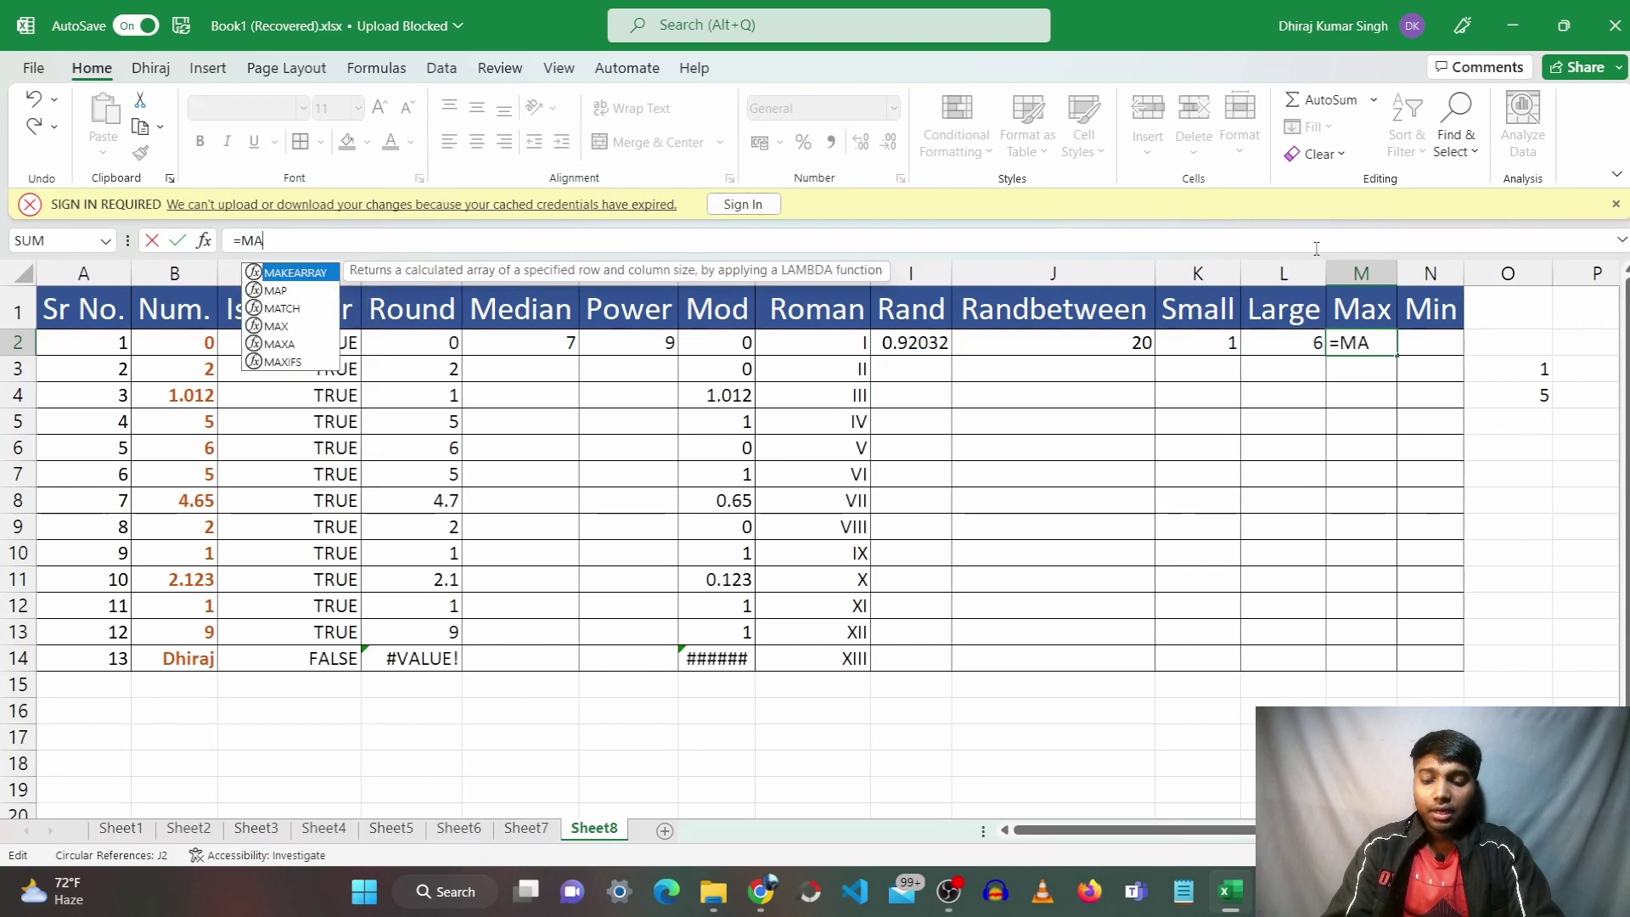
type("X(")
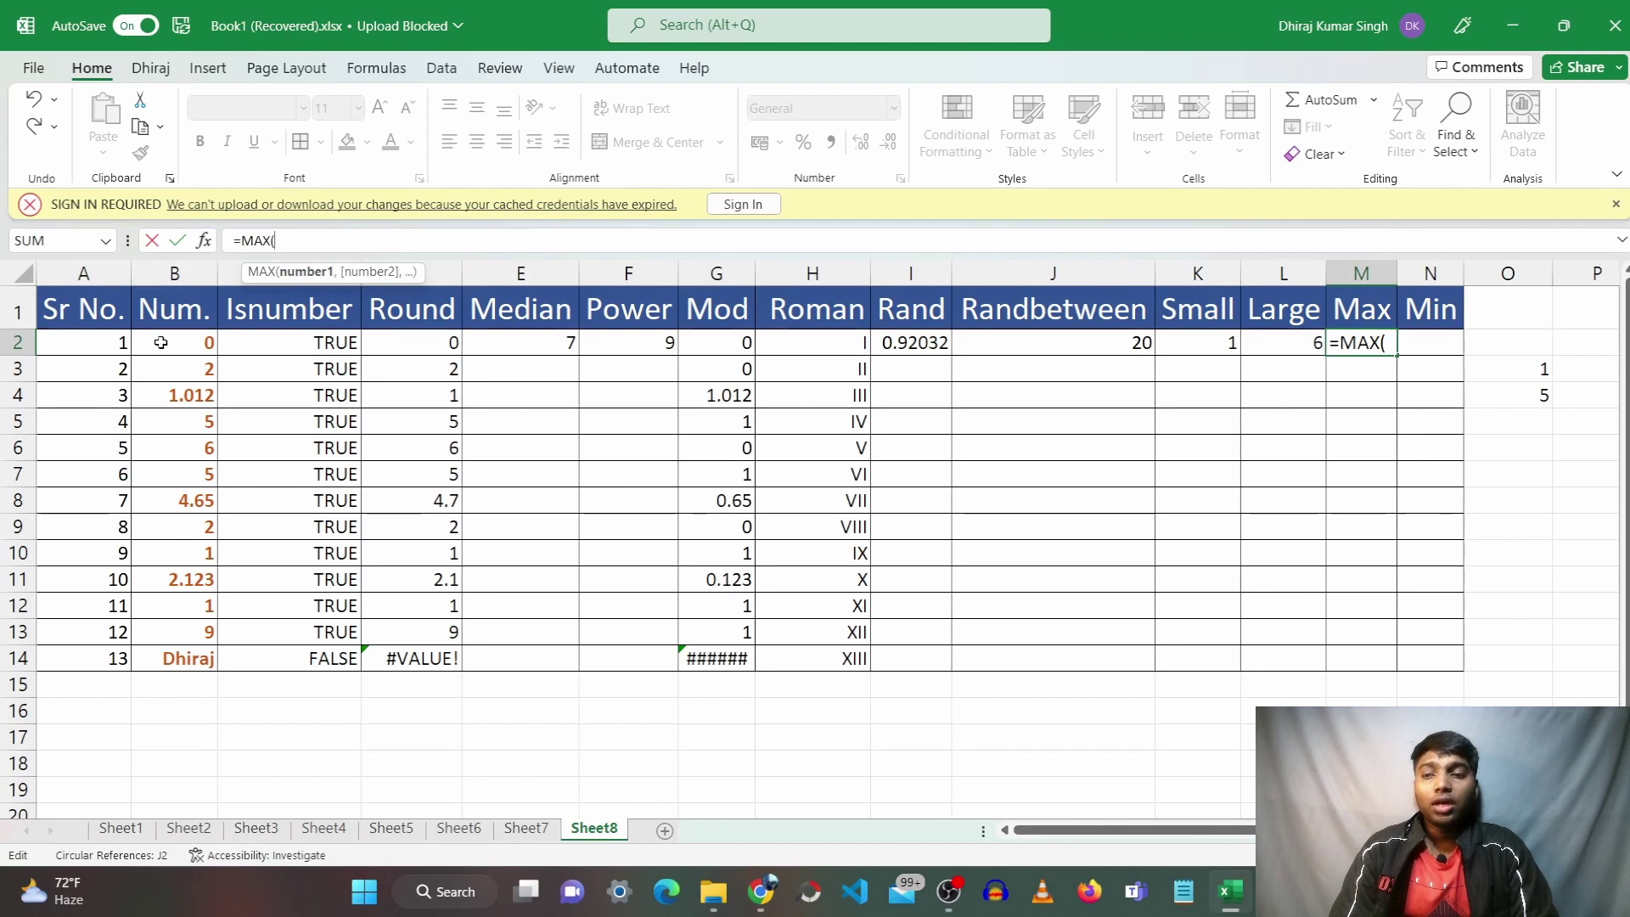
left_click_drag(171, 347, 195, 658)
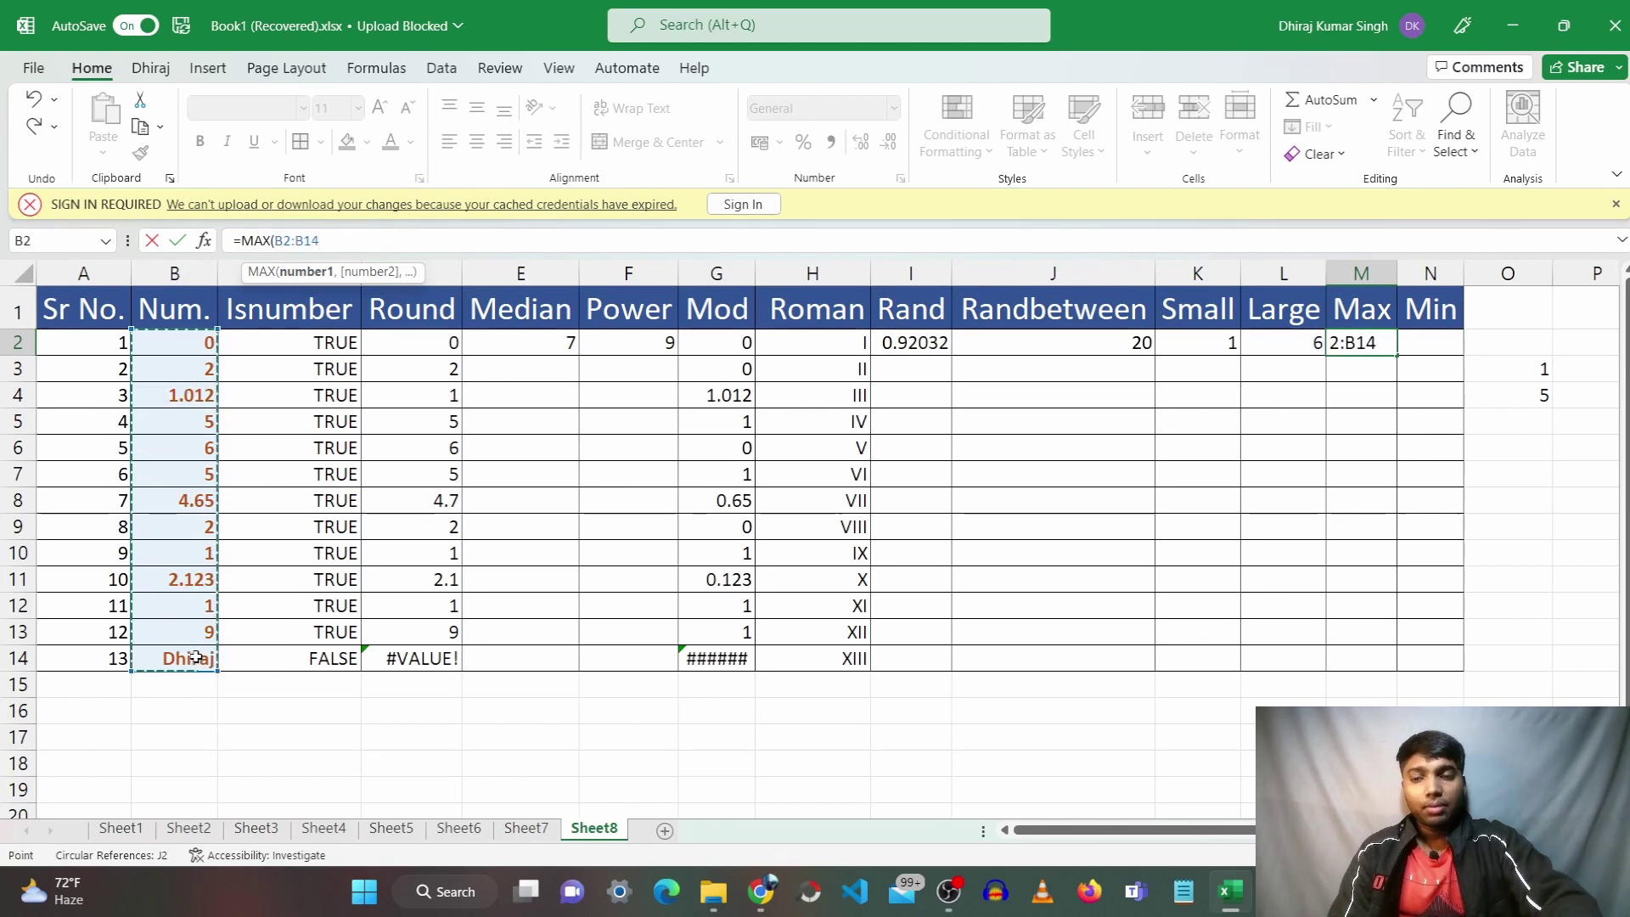
type(")")
key("Return")
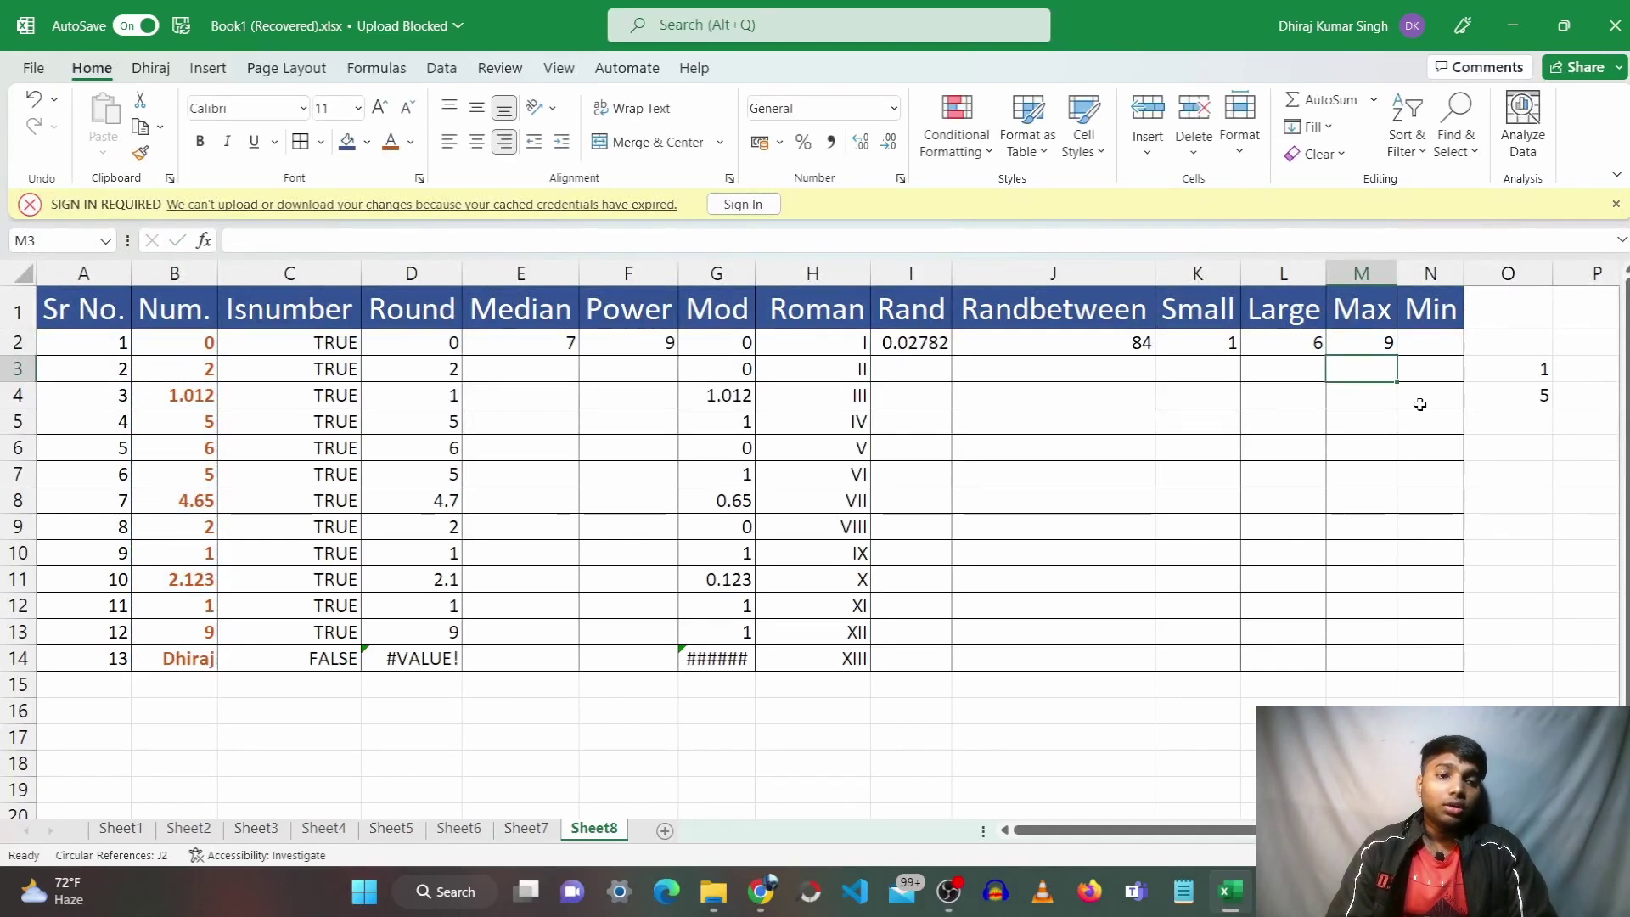
left_click(1393, 336)
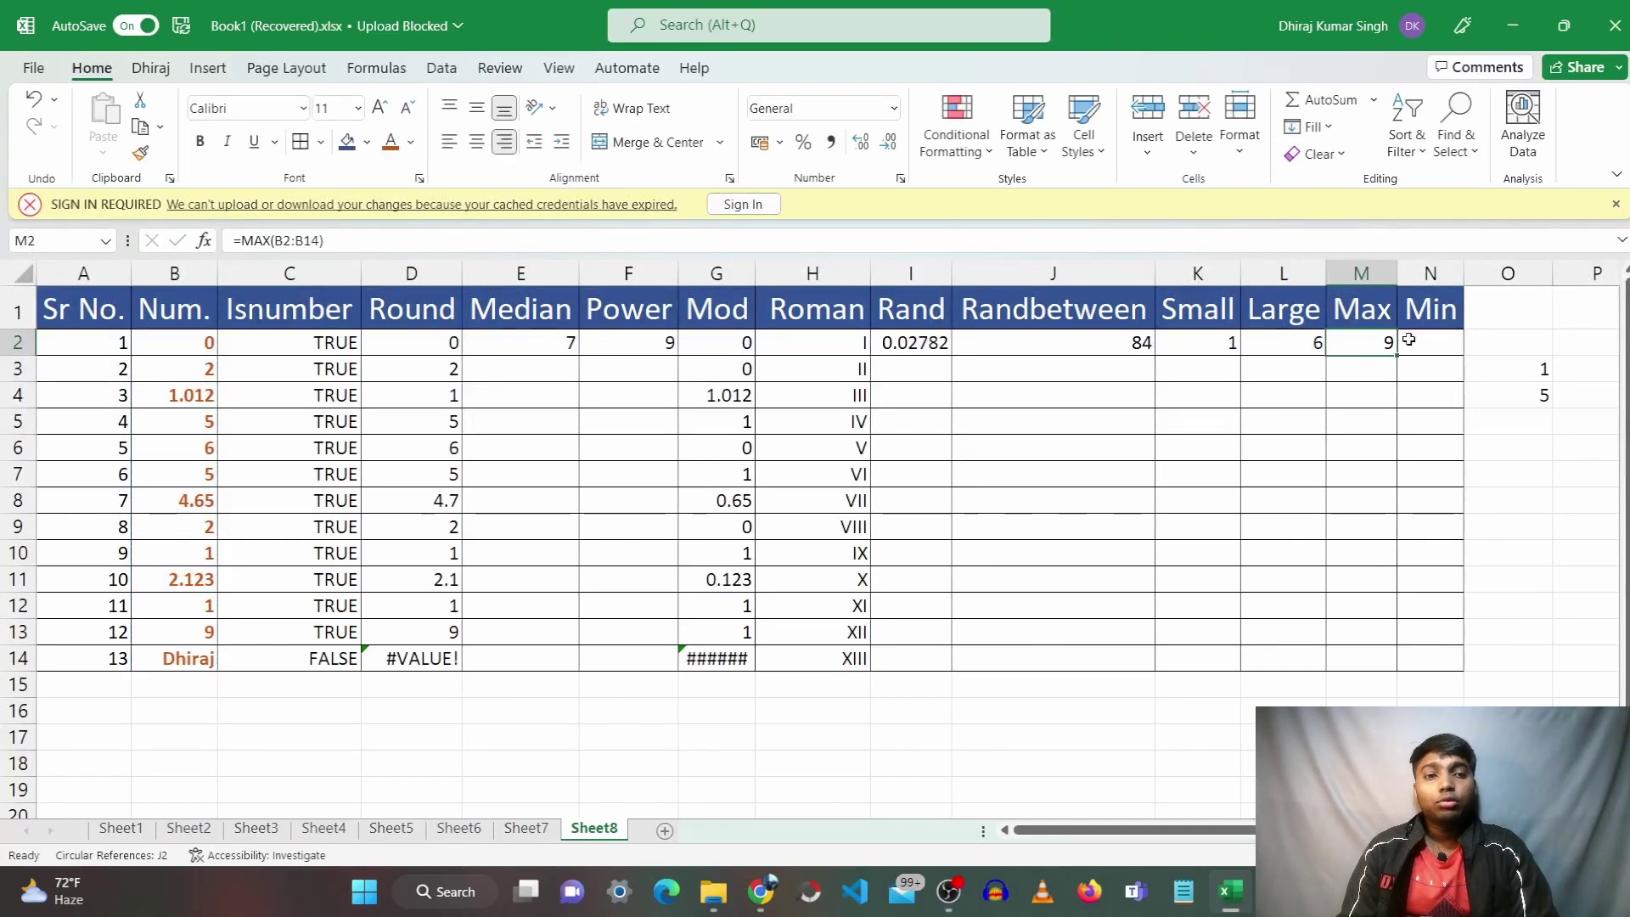
left_click(1436, 349)
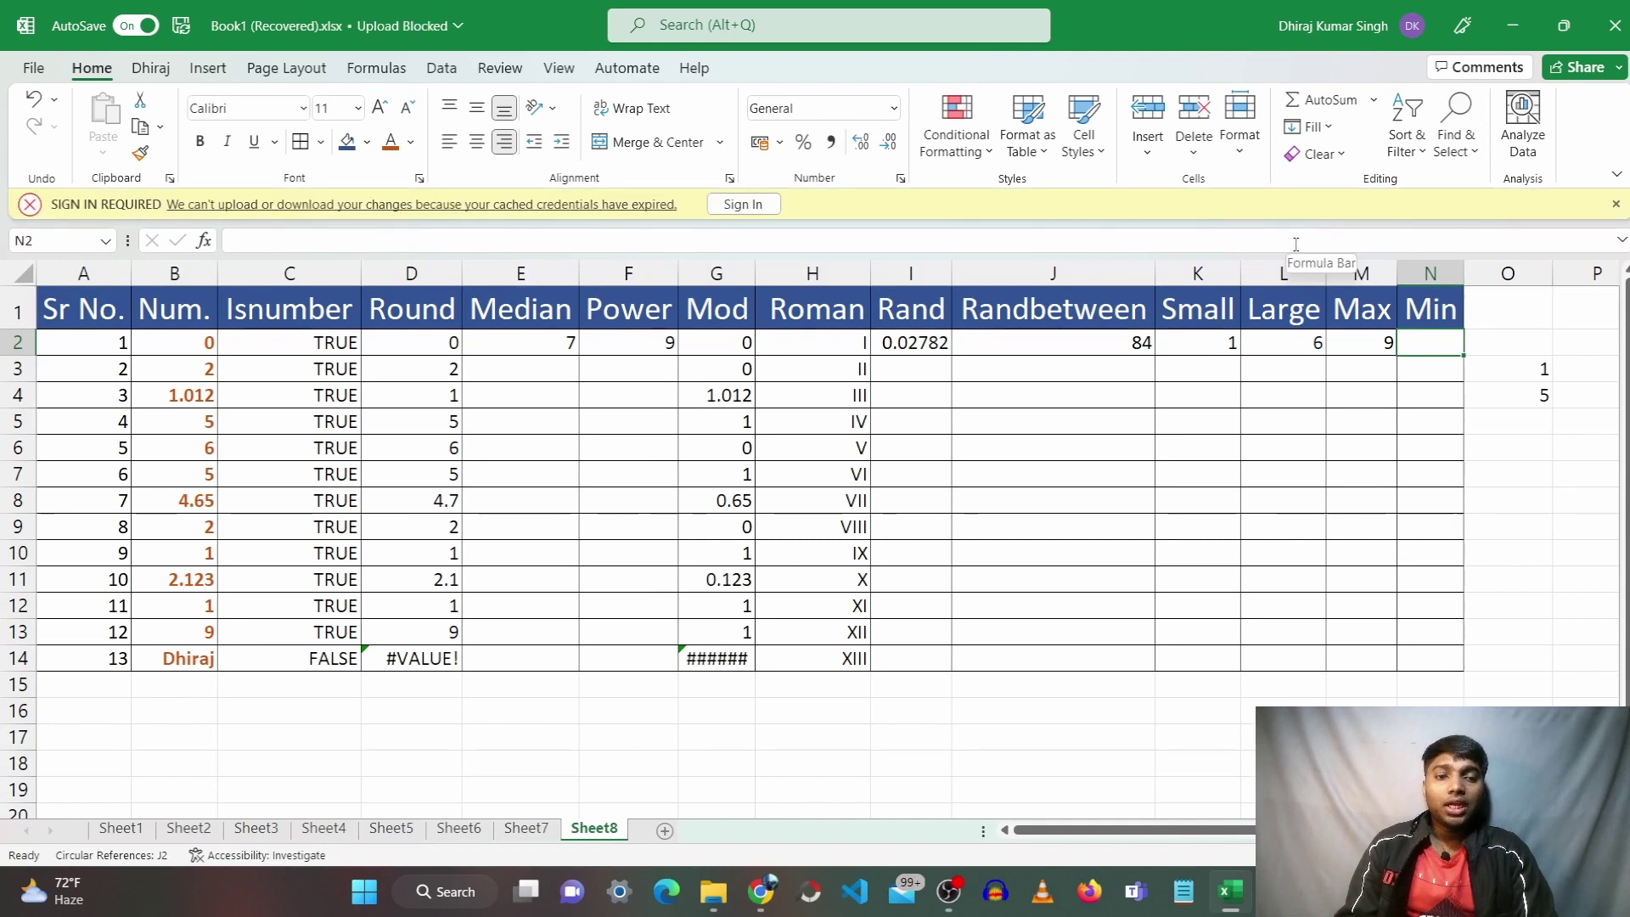
Enter =MIN(B2:B14) in N2, returning 0
left_click(1296, 244)
type("=")
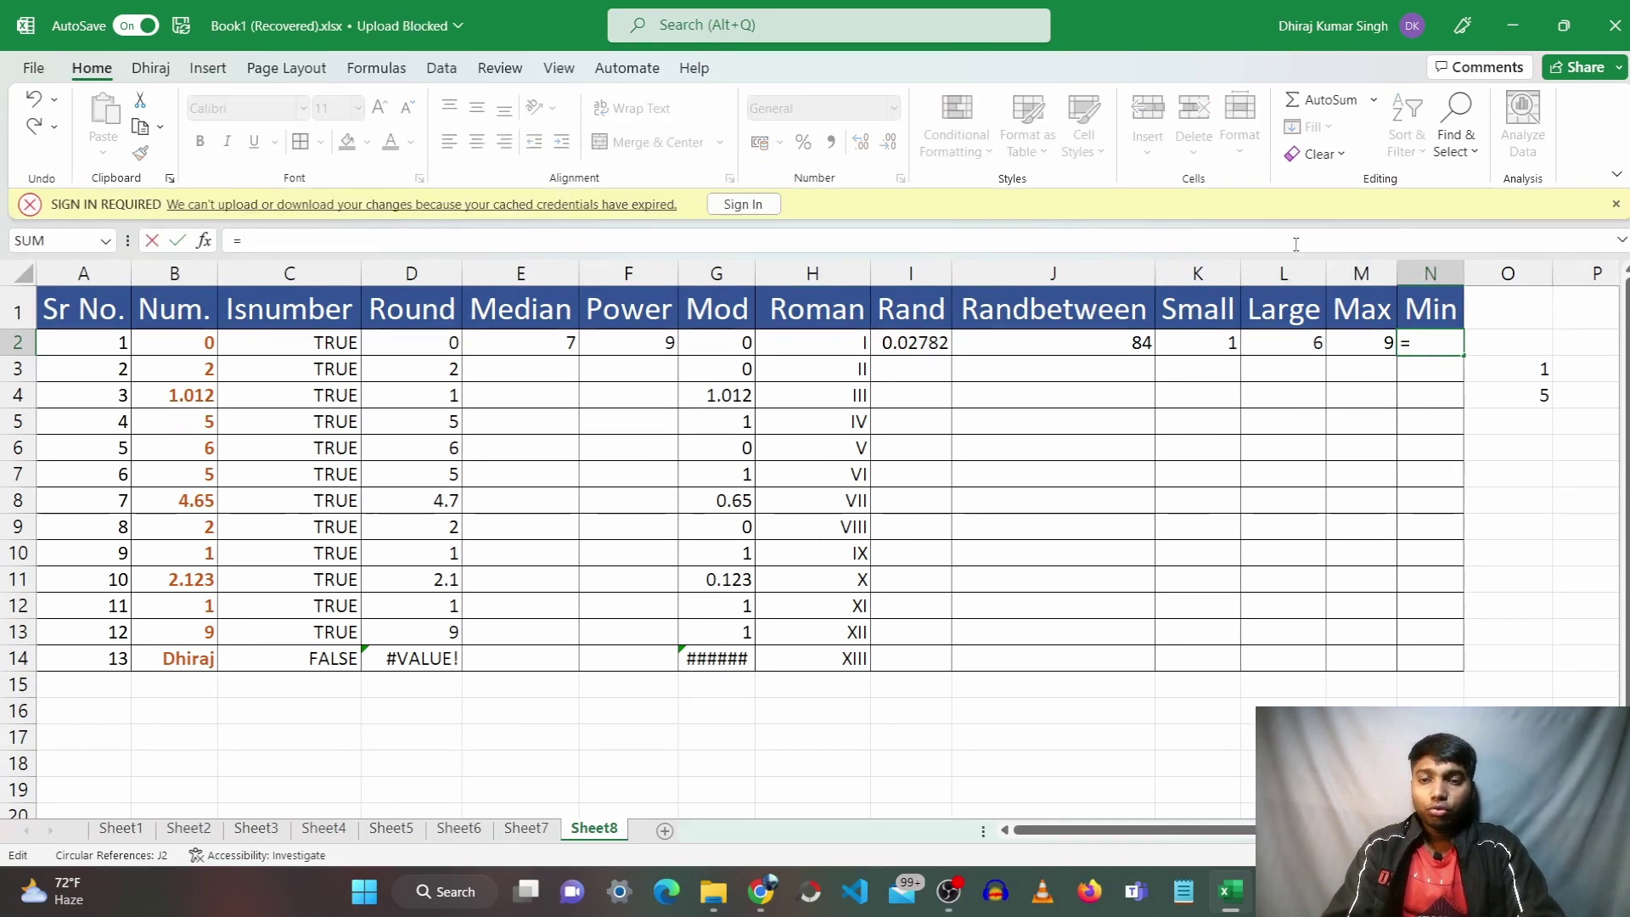
type("M")
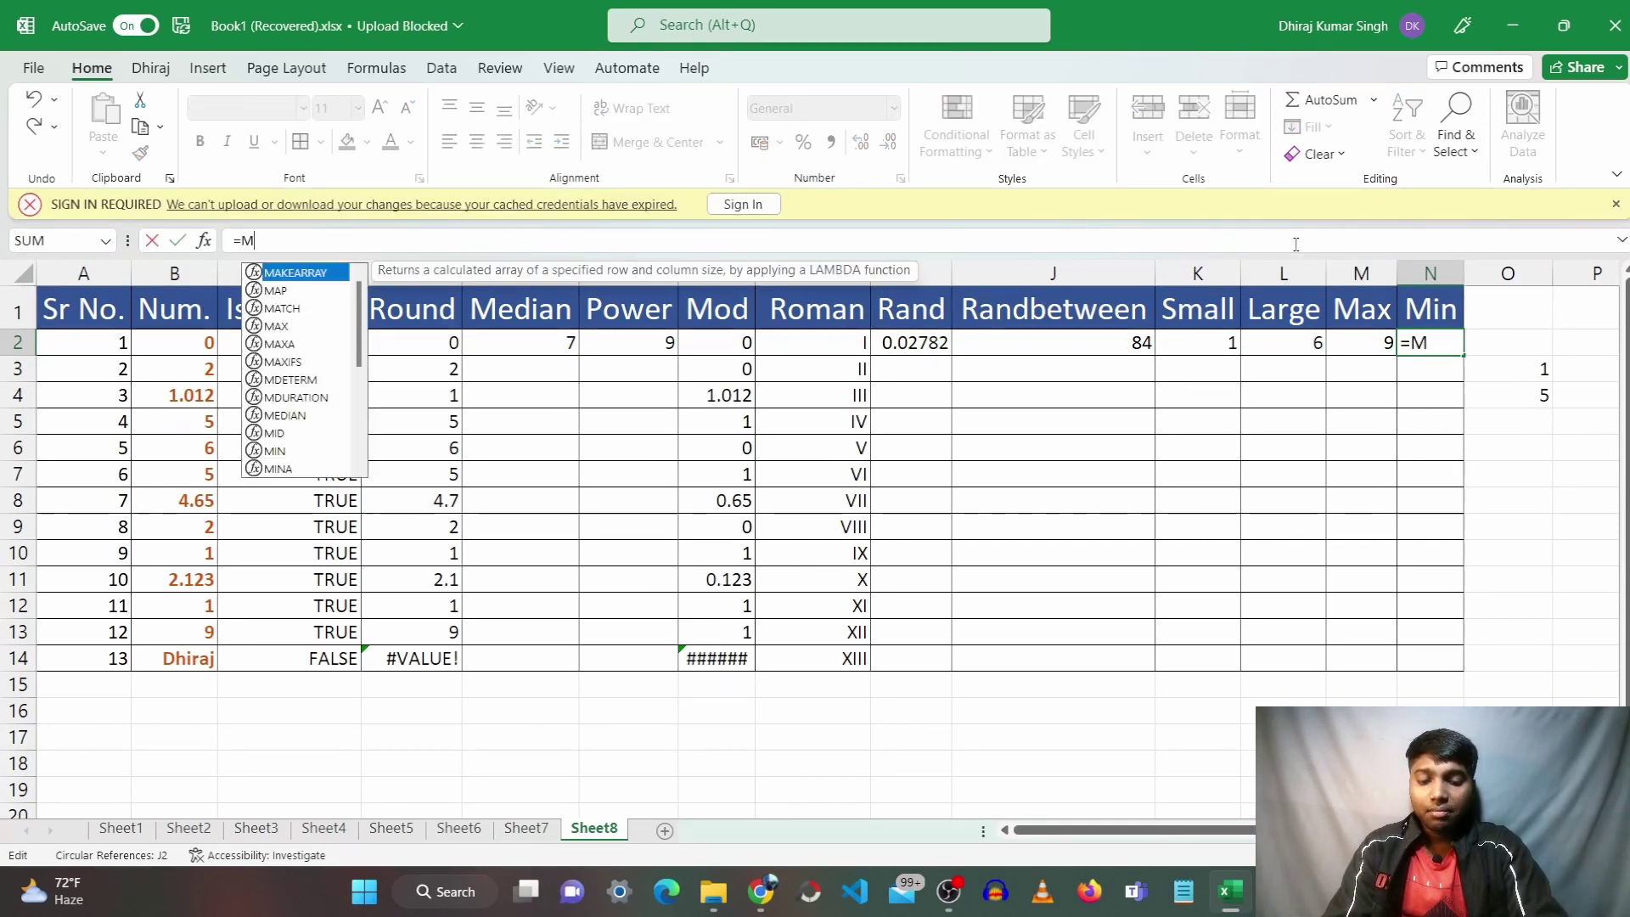
type("IN(")
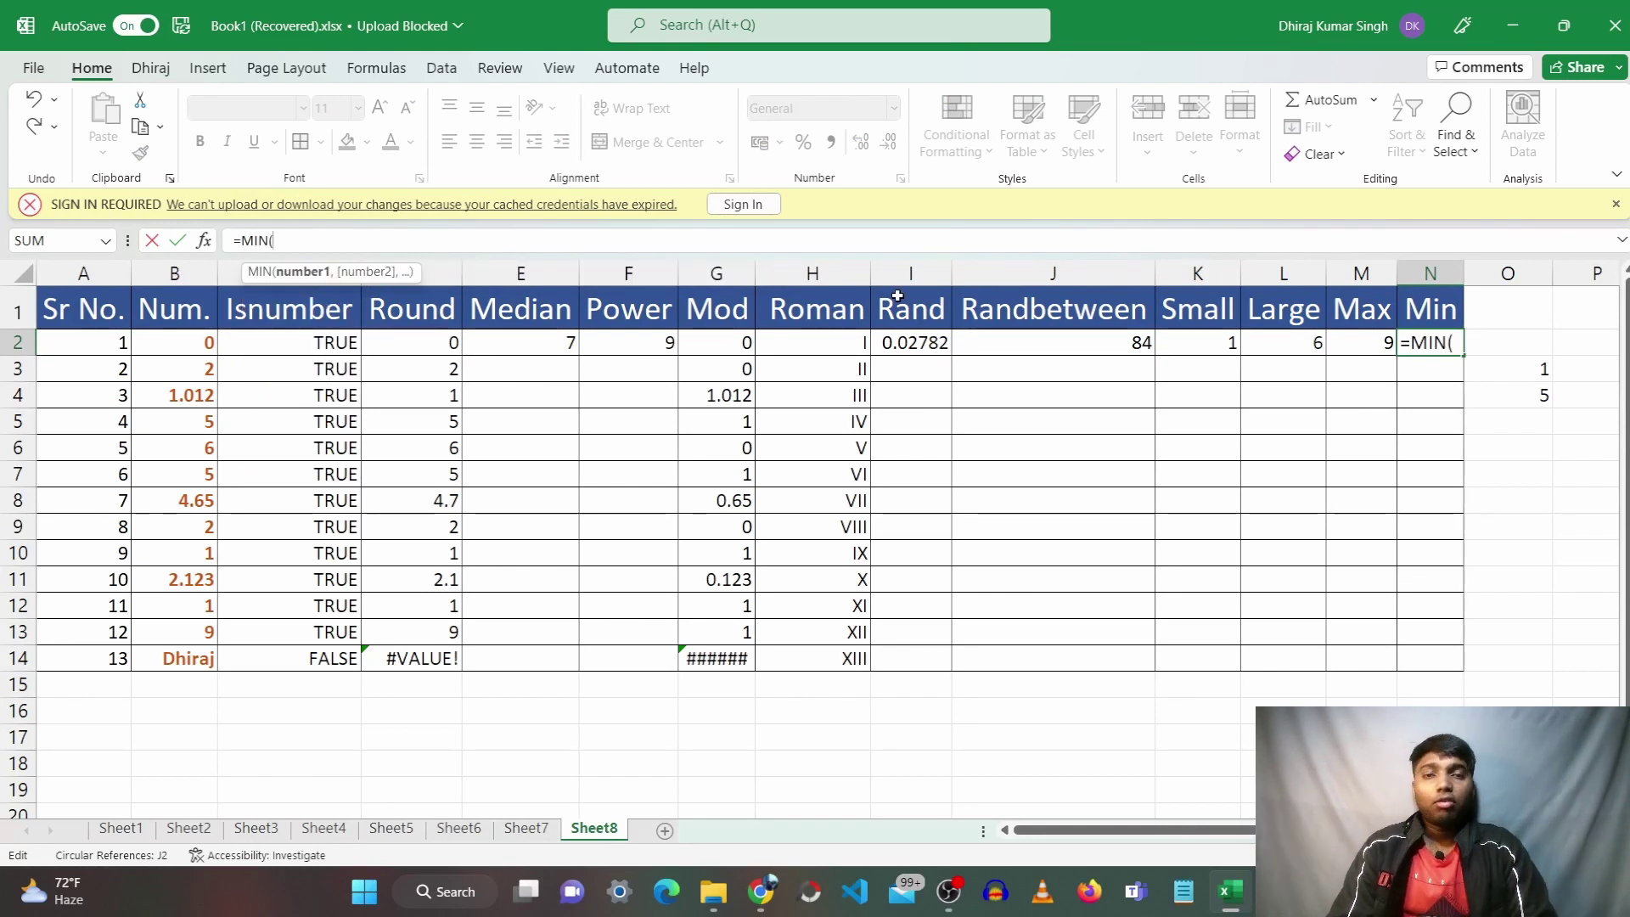
left_click_drag(181, 340, 196, 655)
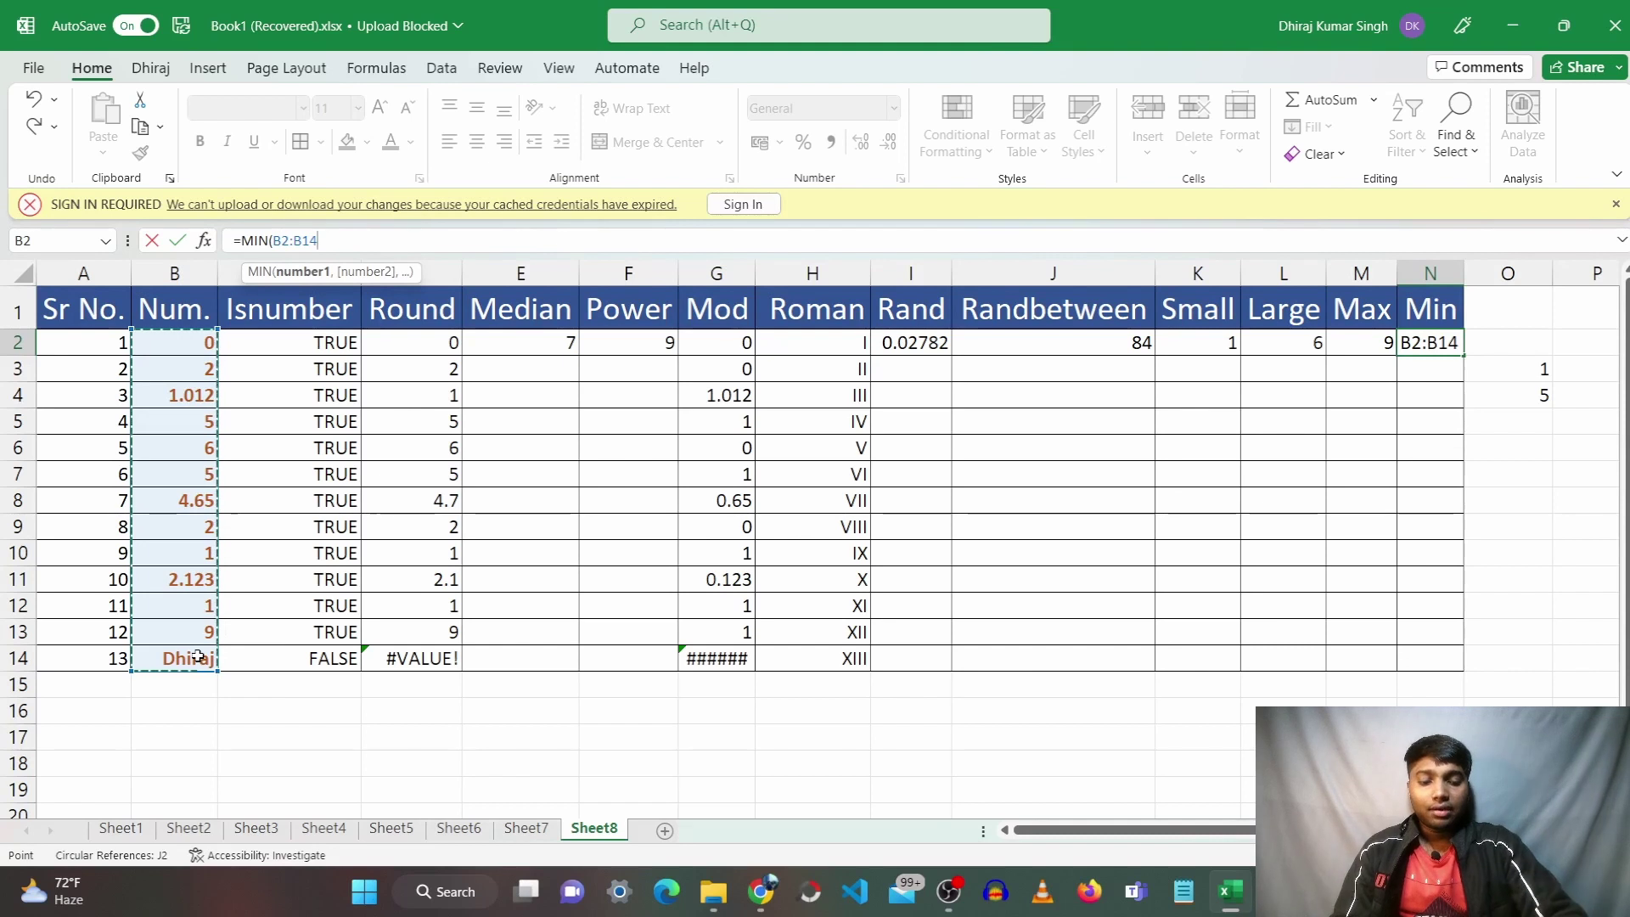
type(")")
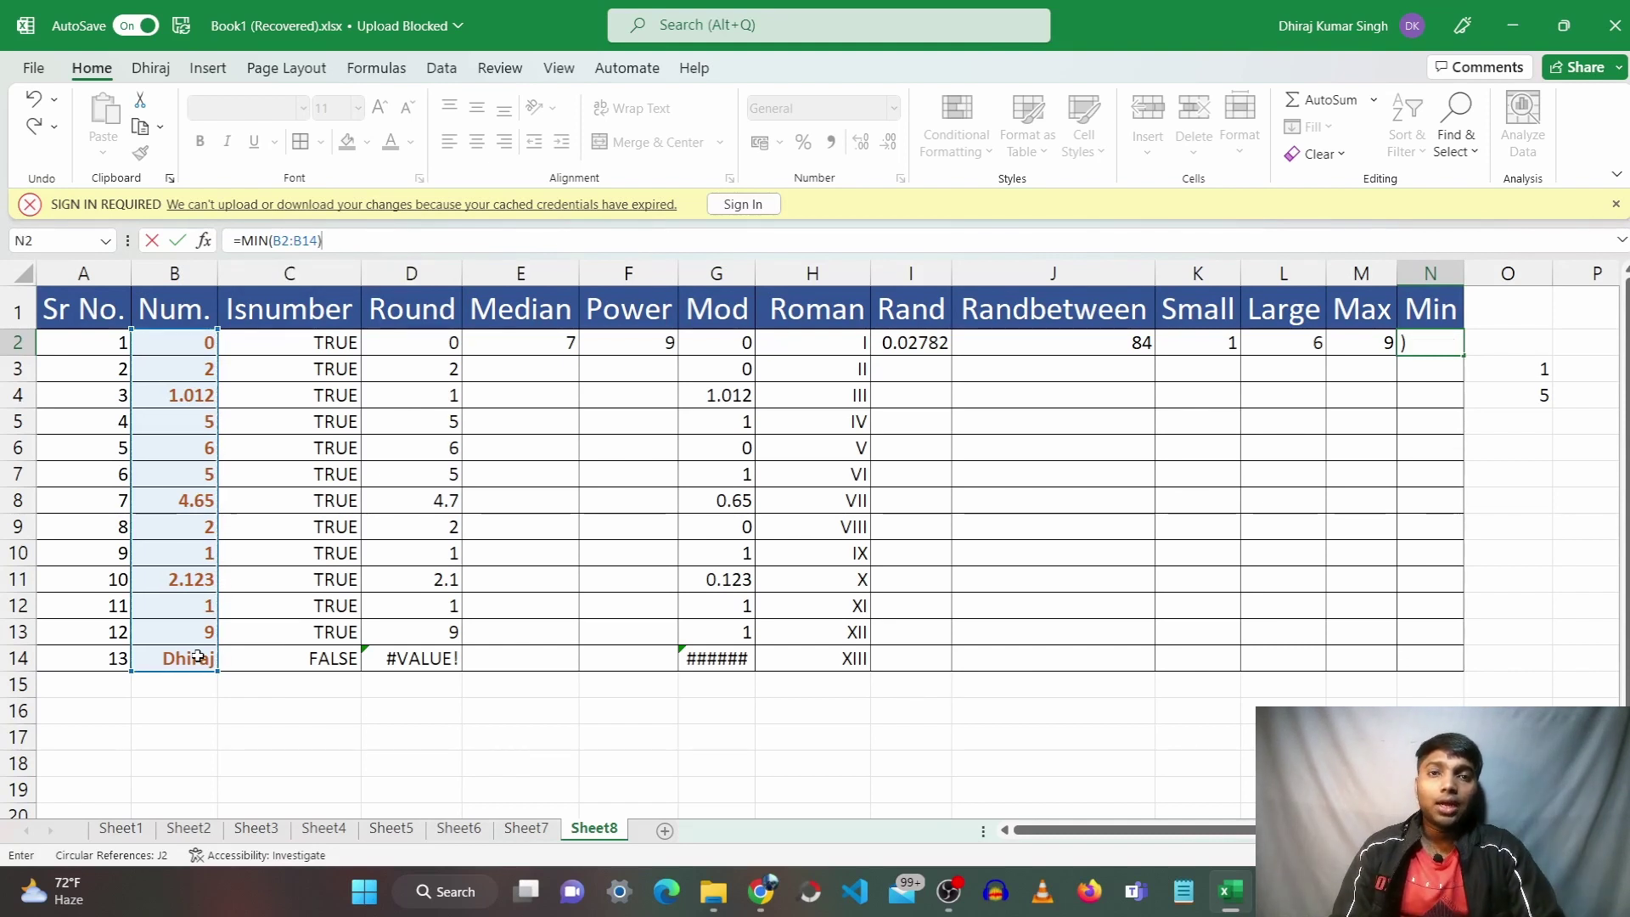
key("Return")
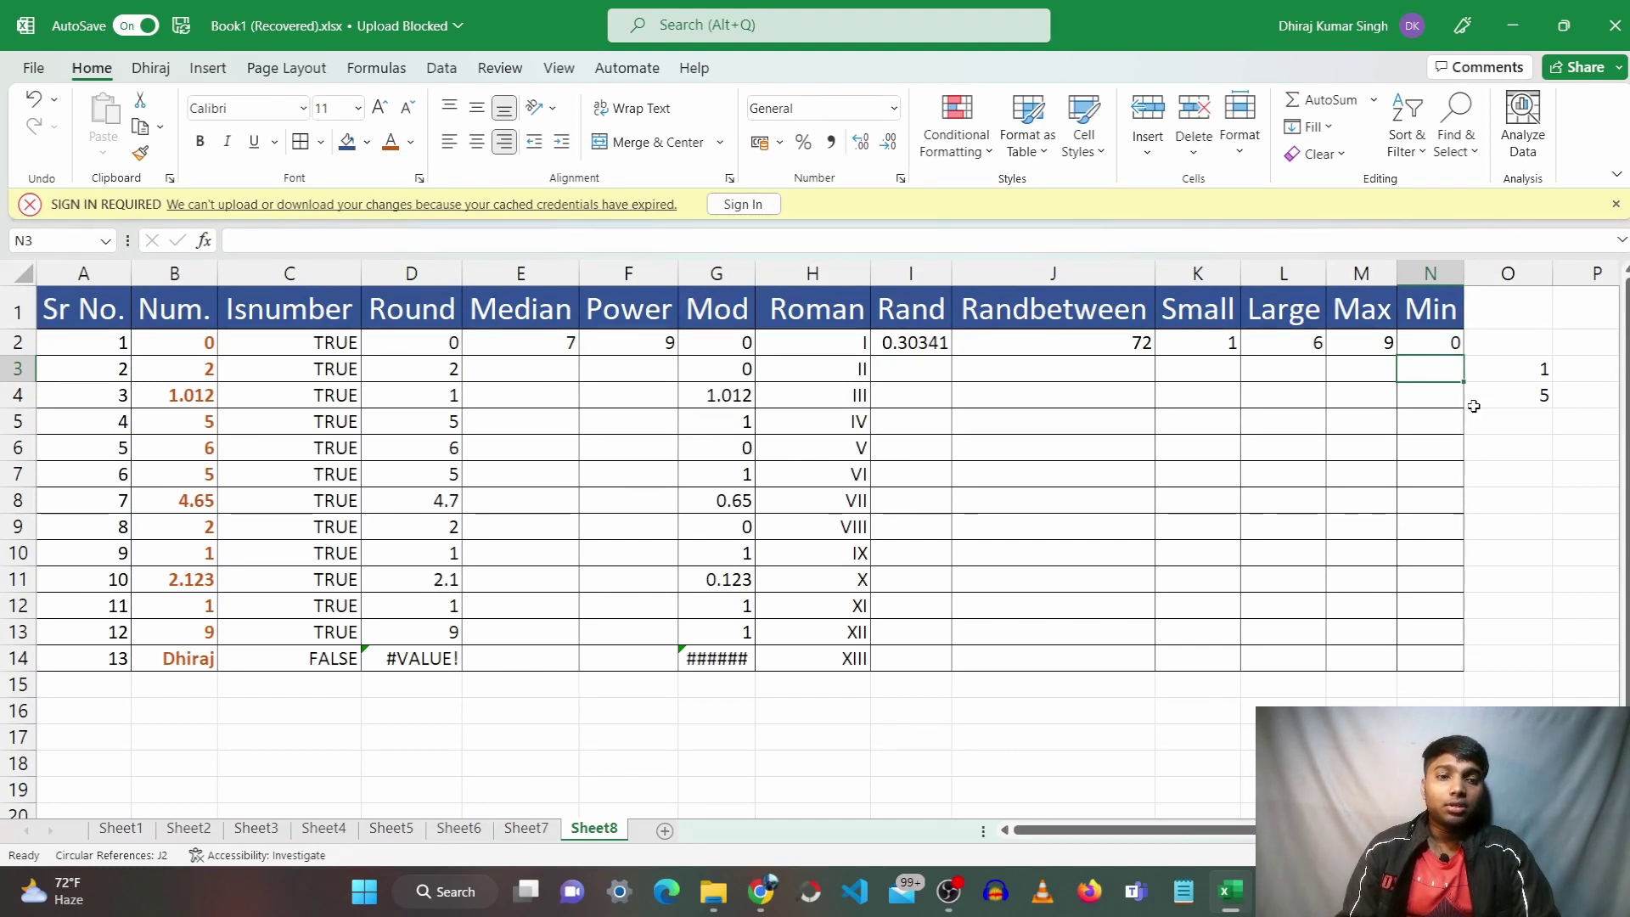
left_click(1485, 341)
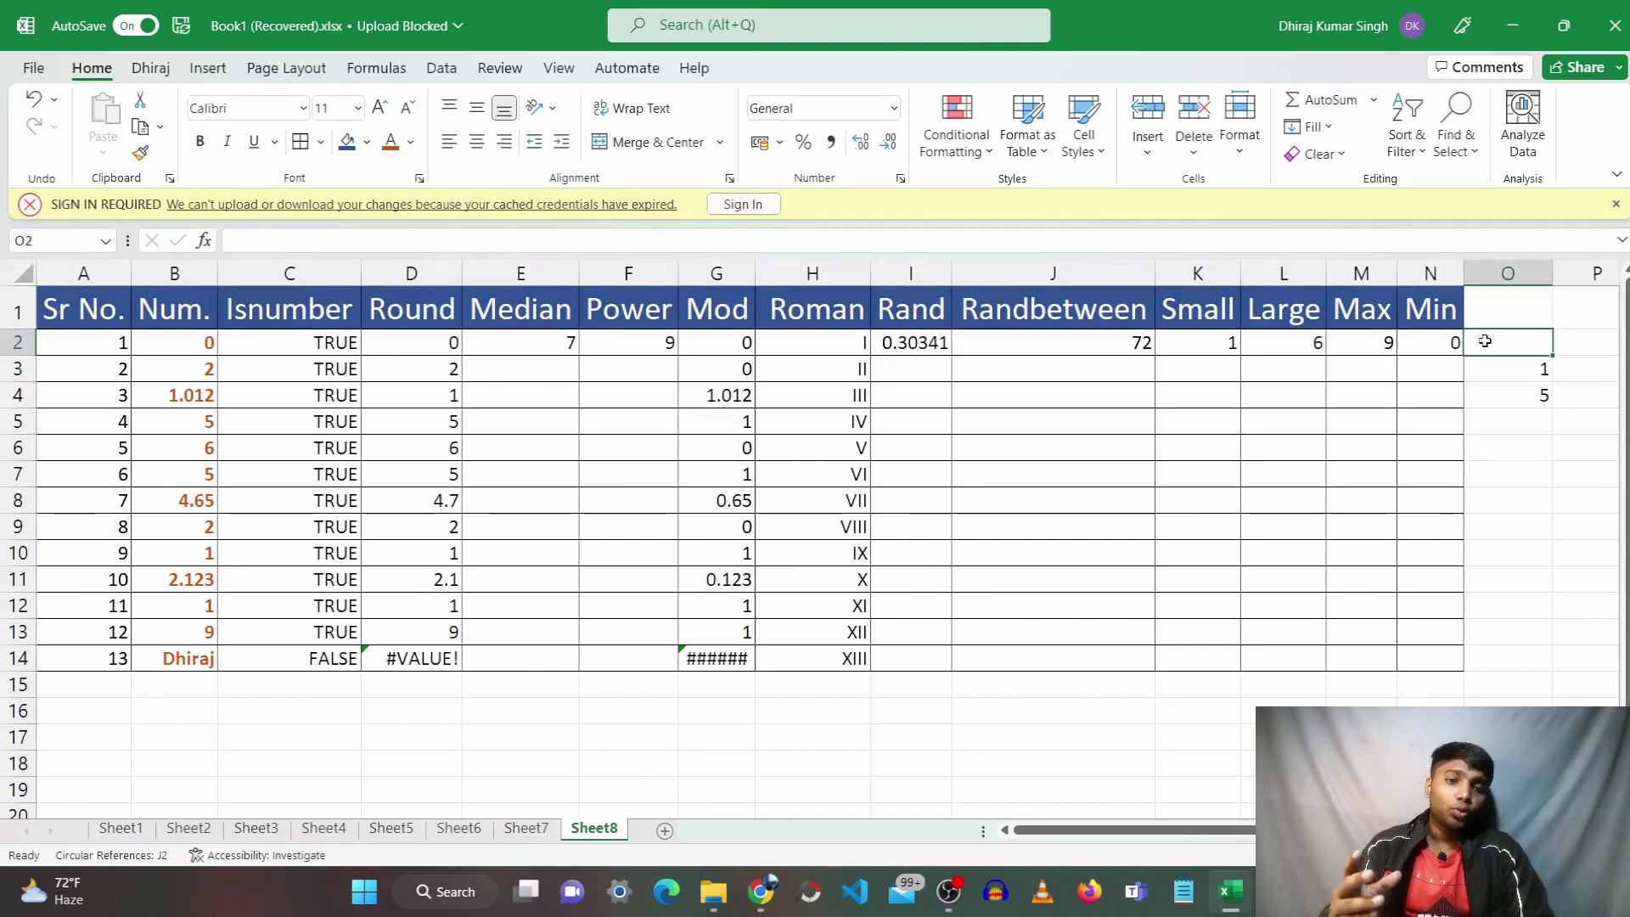